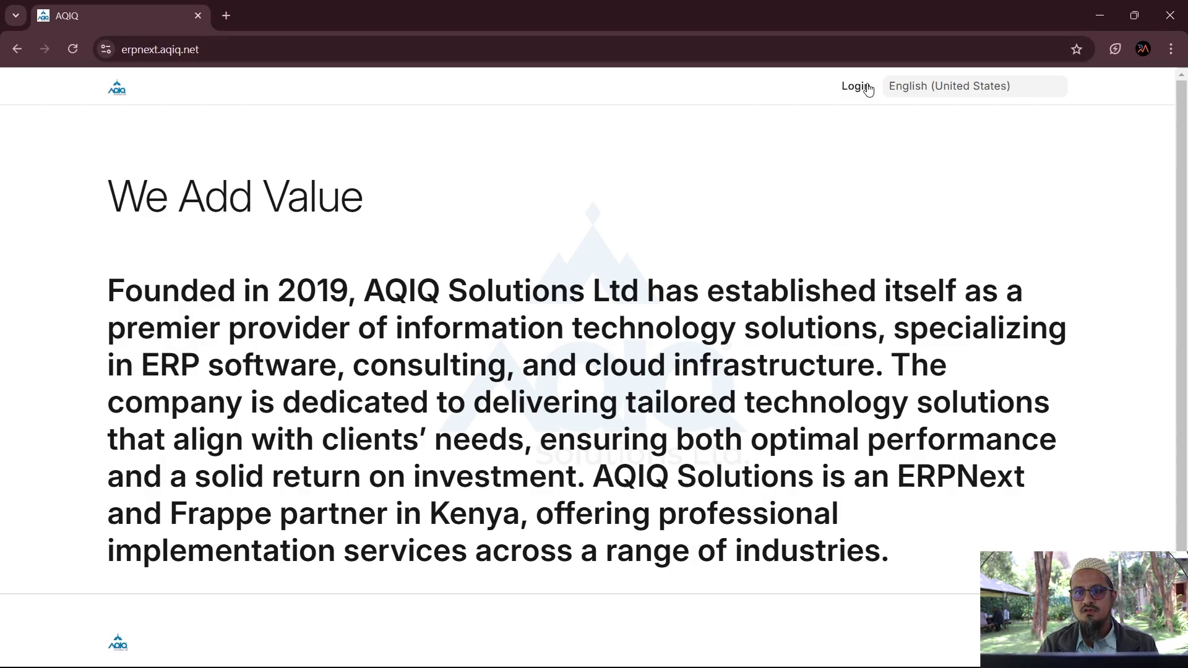
Step: Log in to ERPNext from the company website's Login page to reach the Home workspace
left_click(849, 90)
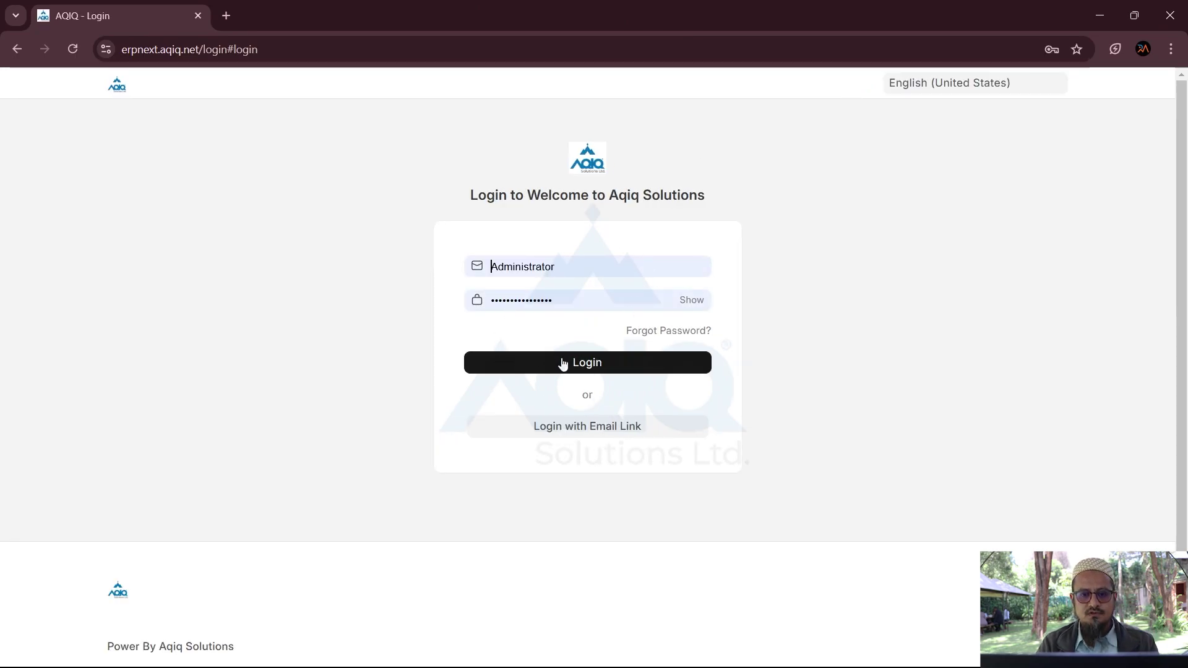
left_click(562, 364)
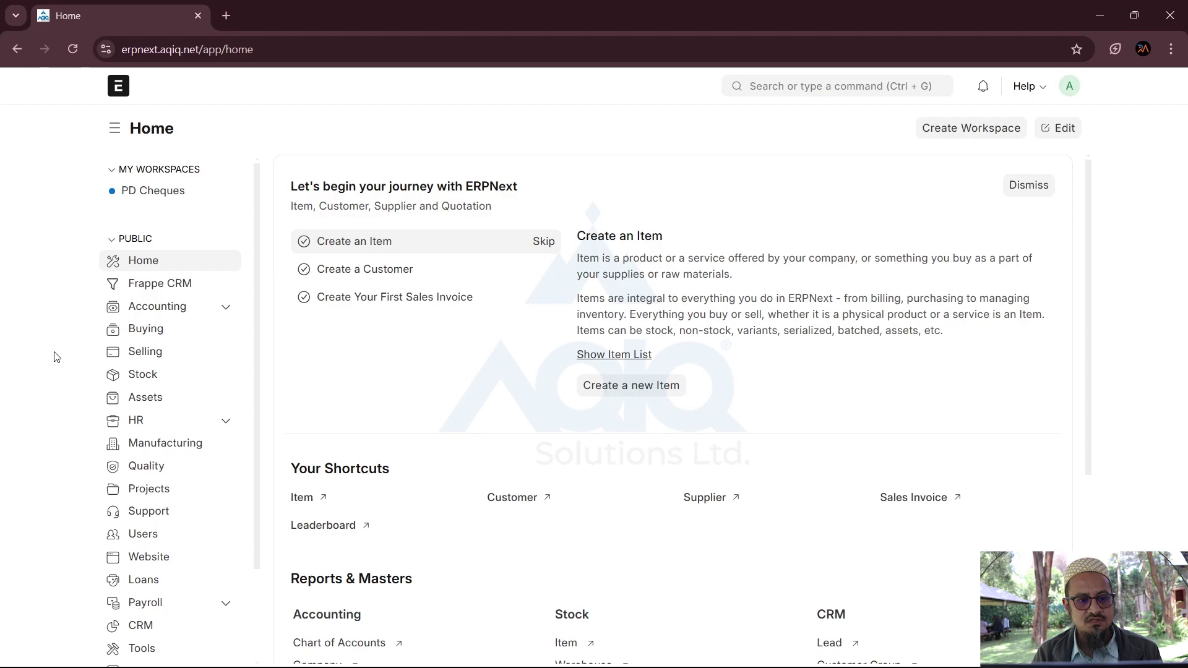
Step: Open the Buying workspace and scroll through it to the Reports & Masters section
left_click(153, 336)
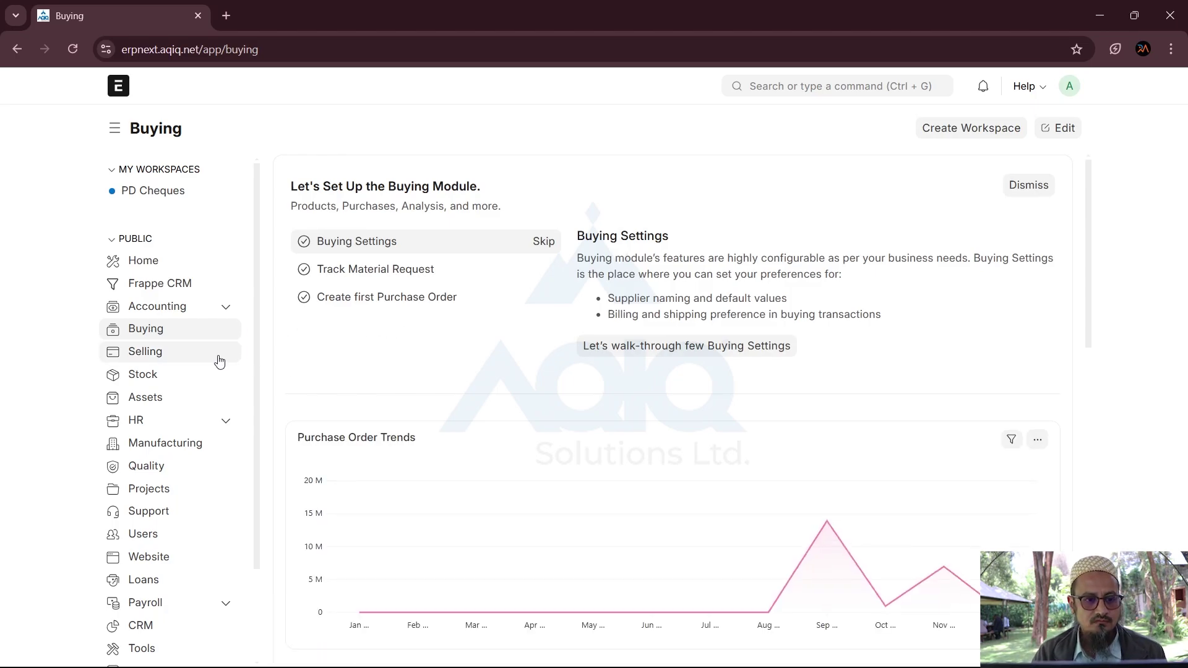
scroll(379, 365, "down", 12)
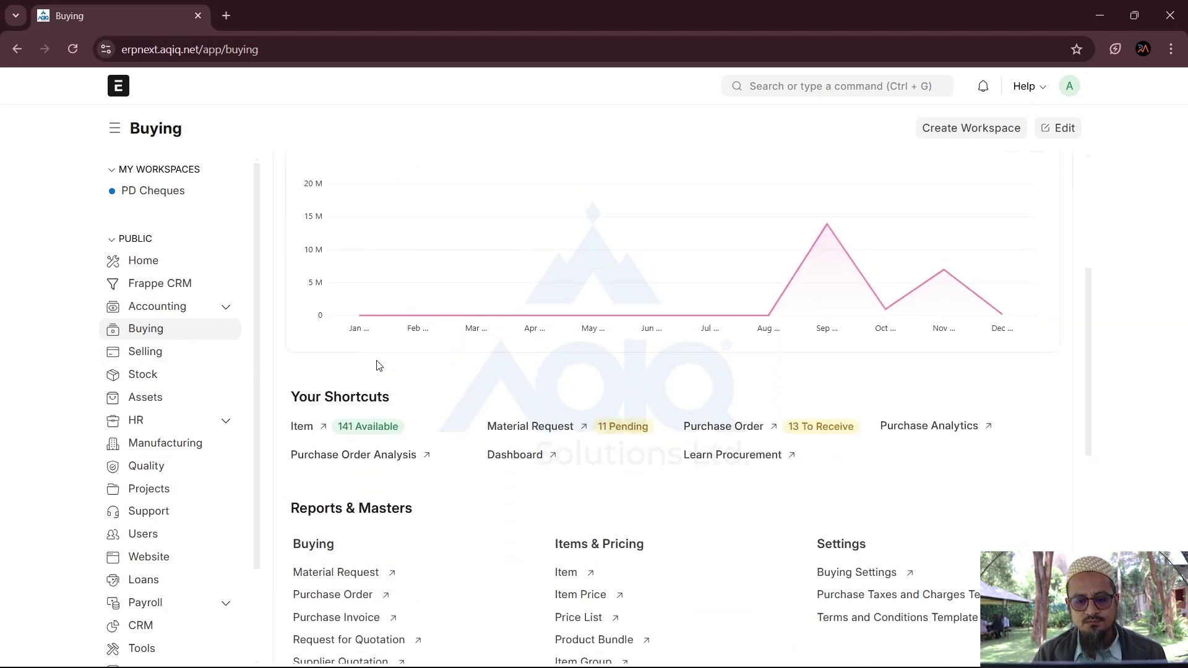
scroll(378, 365, "down", 2)
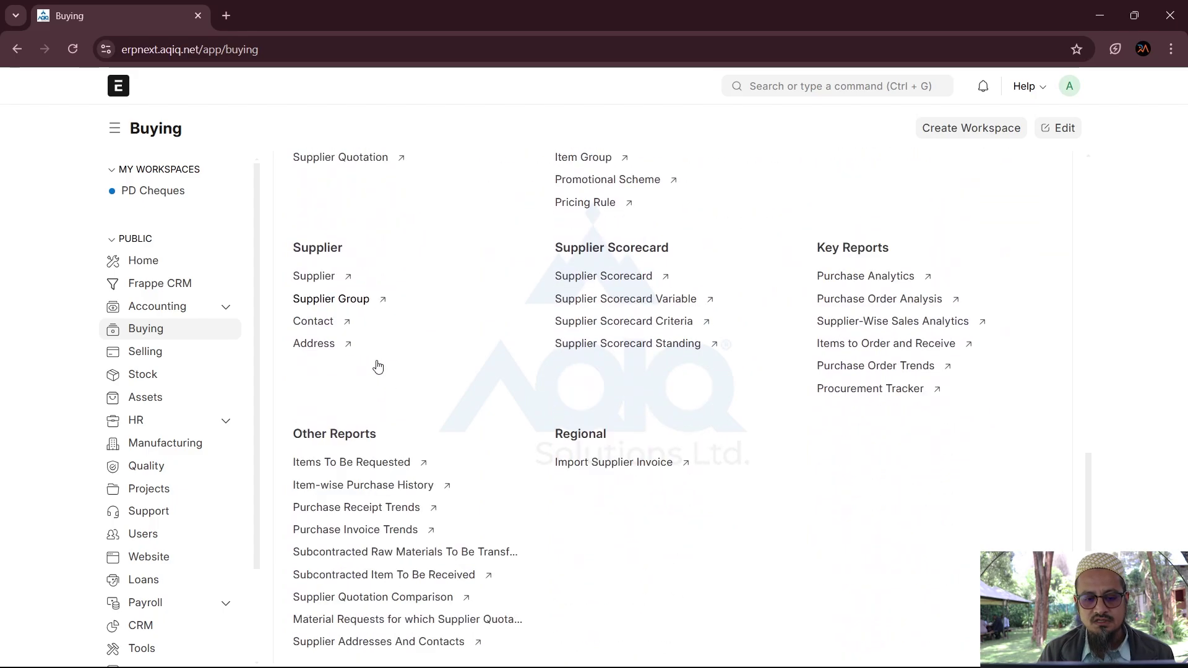
scroll(377, 366, "up", 5)
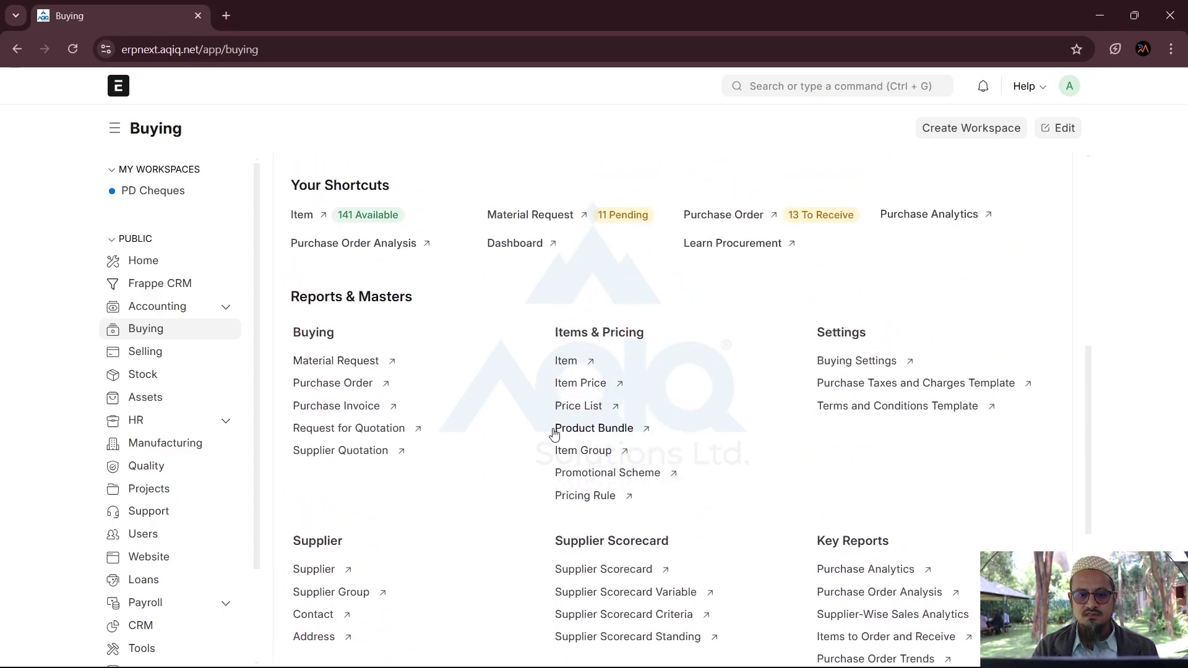
scroll(544, 443, "down", 2)
scroll(545, 443, "up", 2)
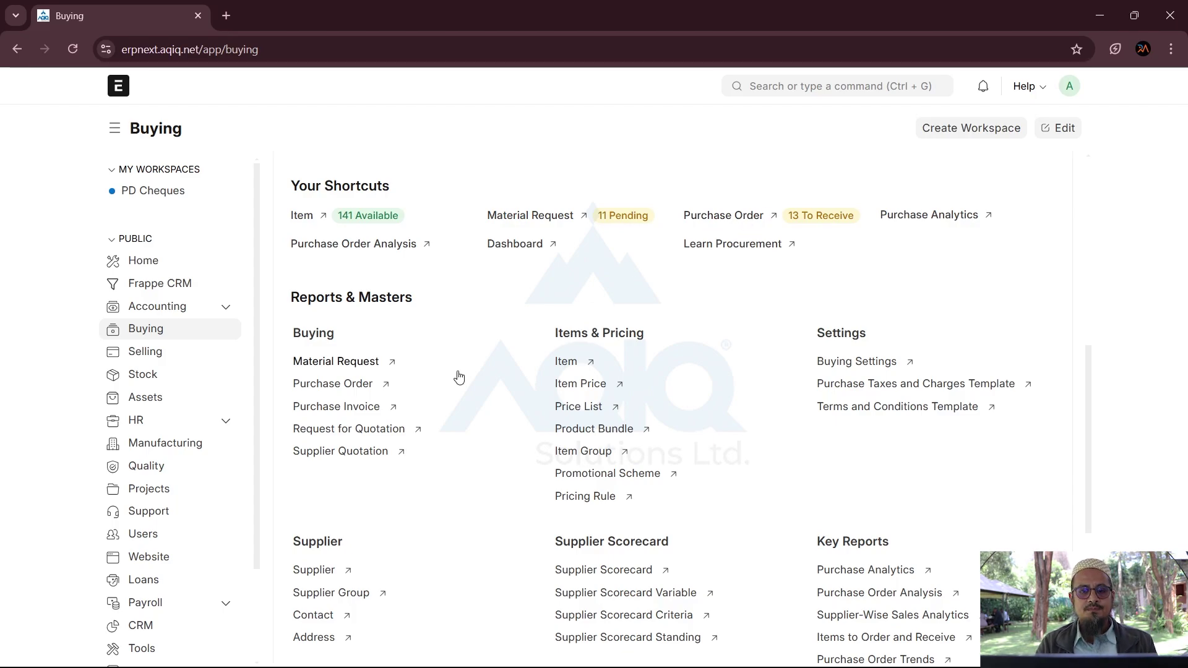
scroll(456, 377, "down", 2)
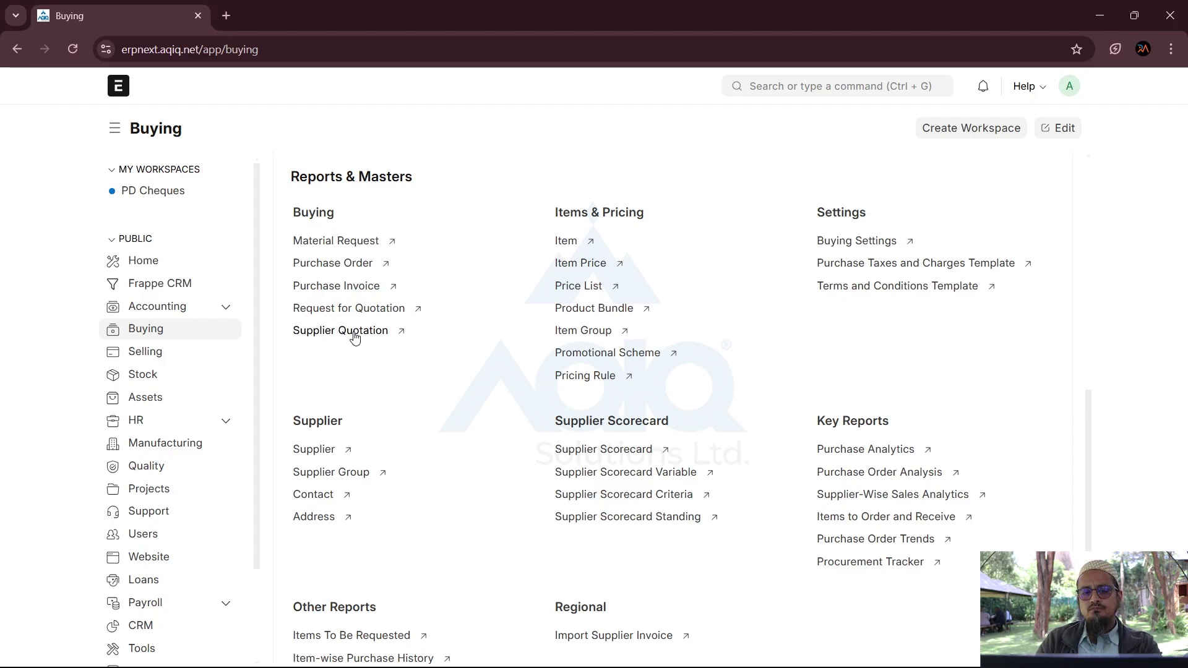
scroll(380, 432, "down", 2)
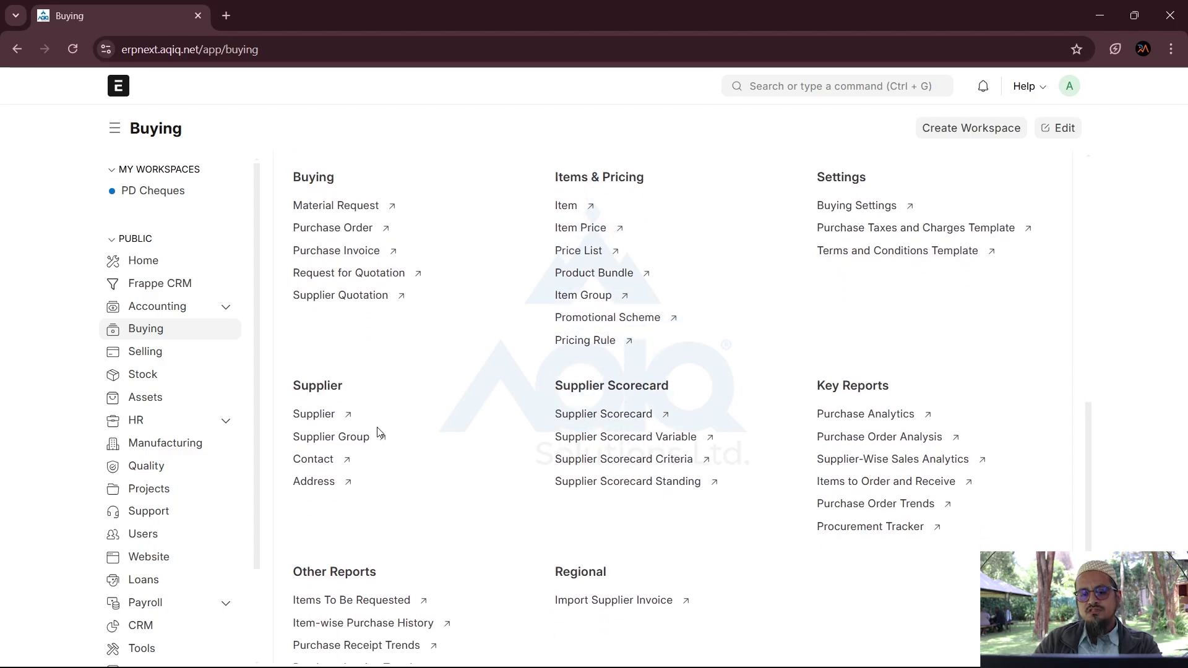
scroll(380, 432, "down", 2)
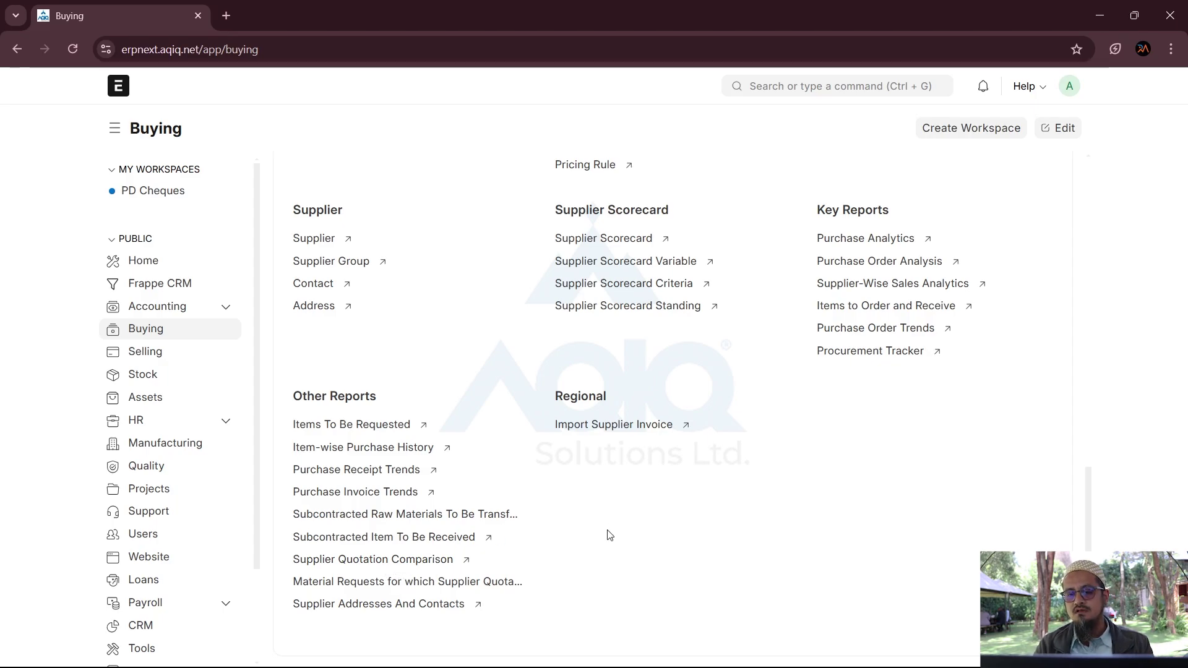
scroll(609, 535, "up", 5)
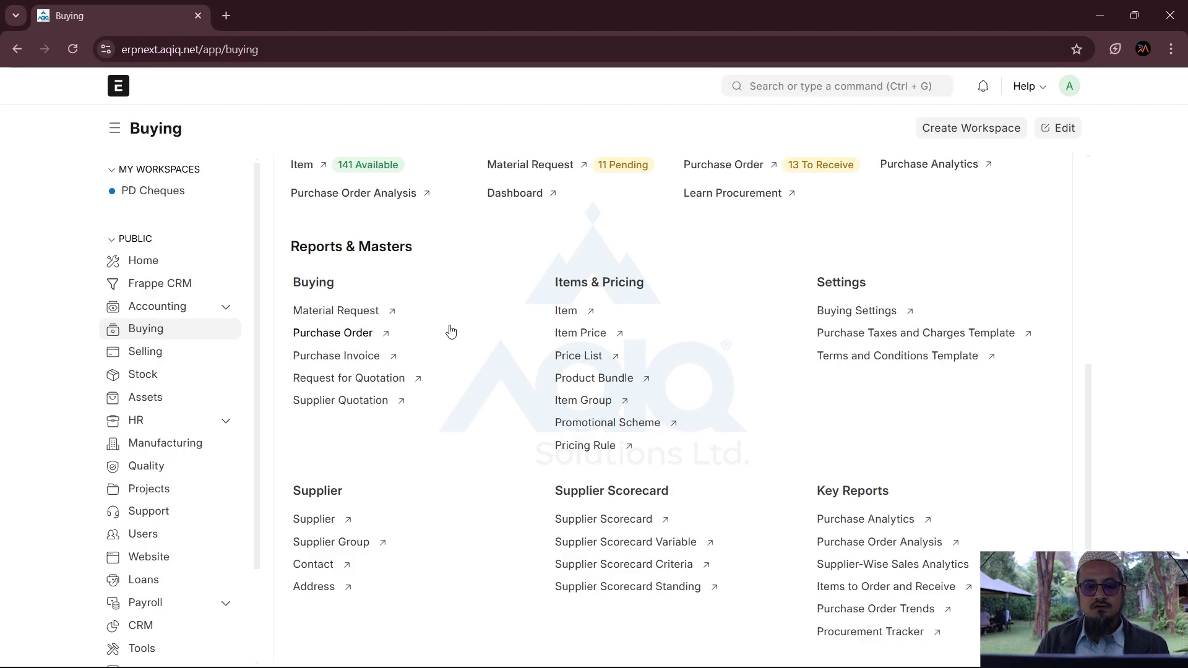
Step: View the unfiltered Material Request list, then open the Item list via an 'item' search
left_click(350, 314)
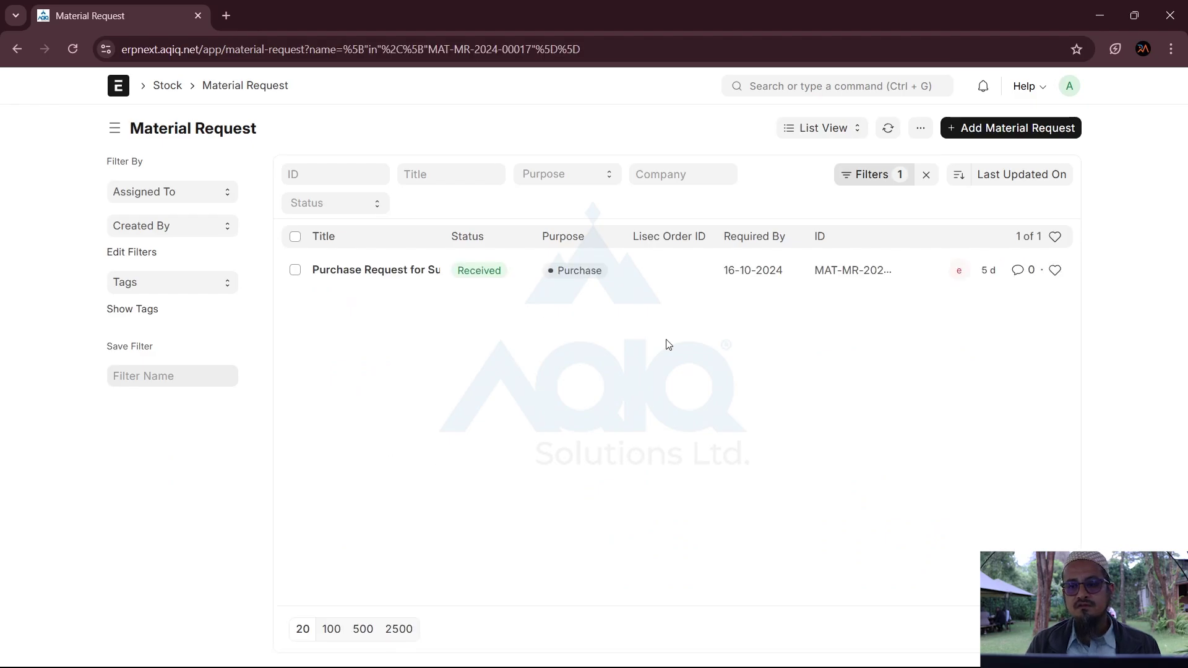
left_click(926, 177)
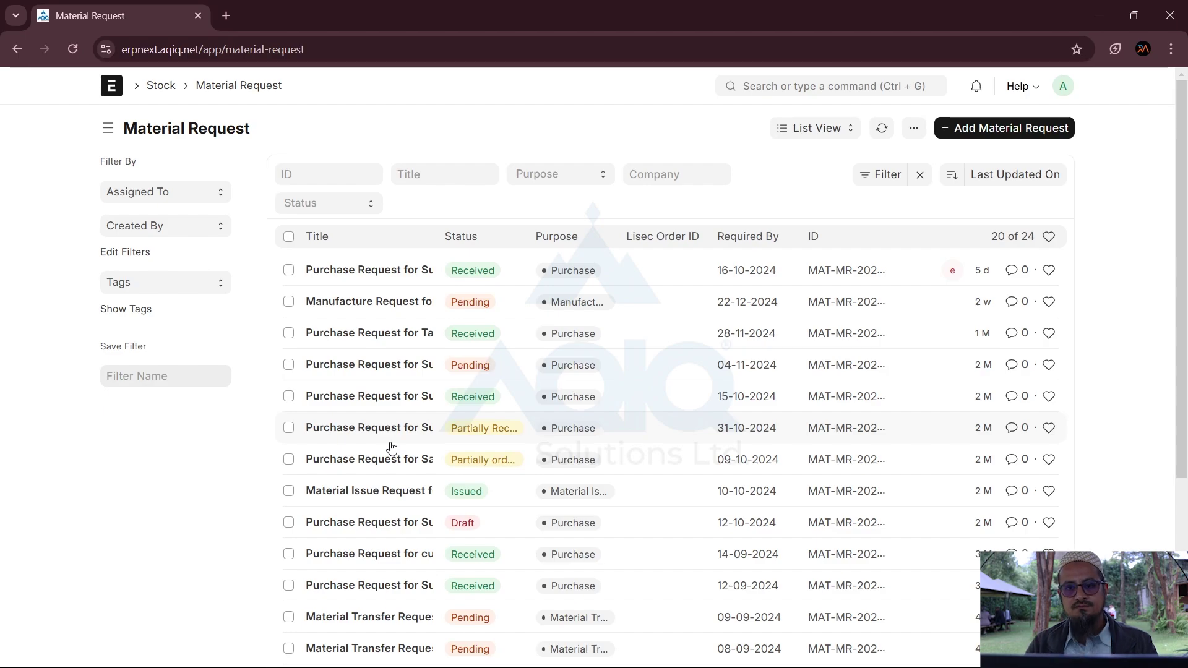
left_click(764, 94)
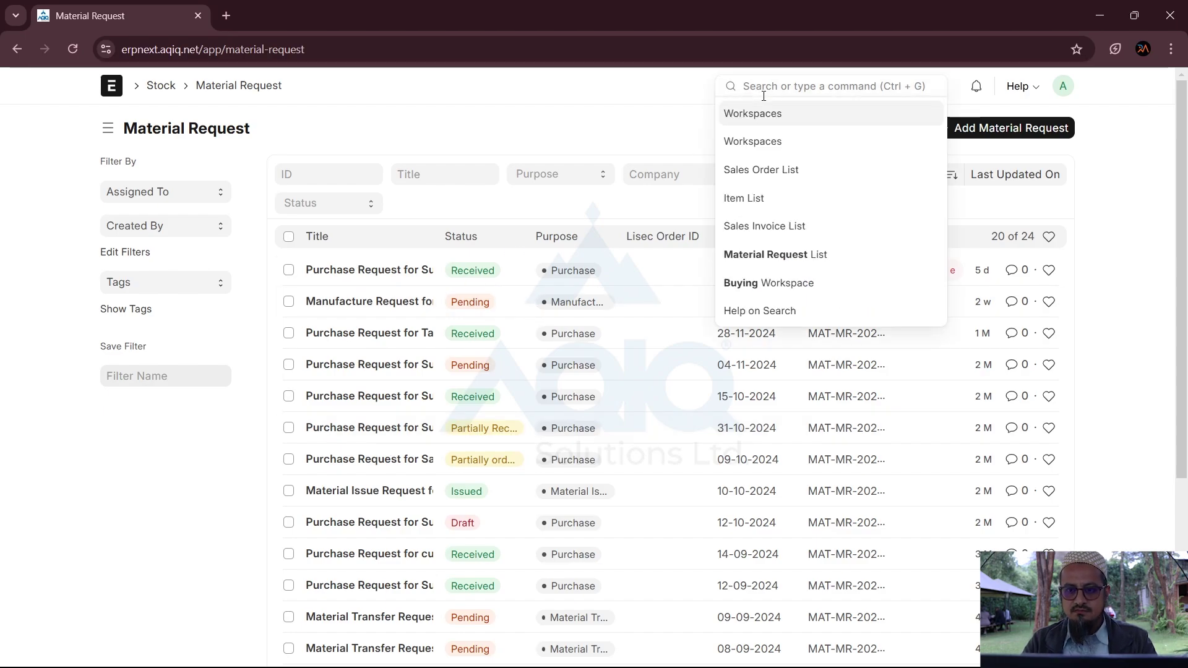
type("item")
left_click(751, 117)
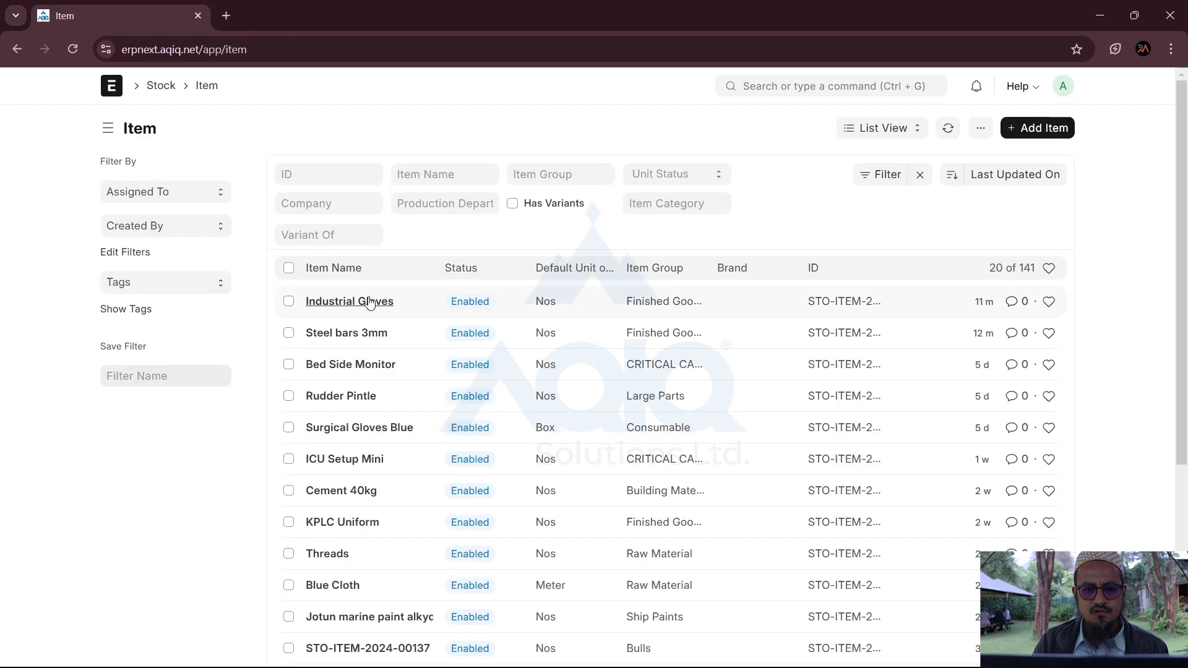
Step: Add a Purchase-type auto re-order row on the Industrial Gloves item's Inventory settings
left_click(352, 302)
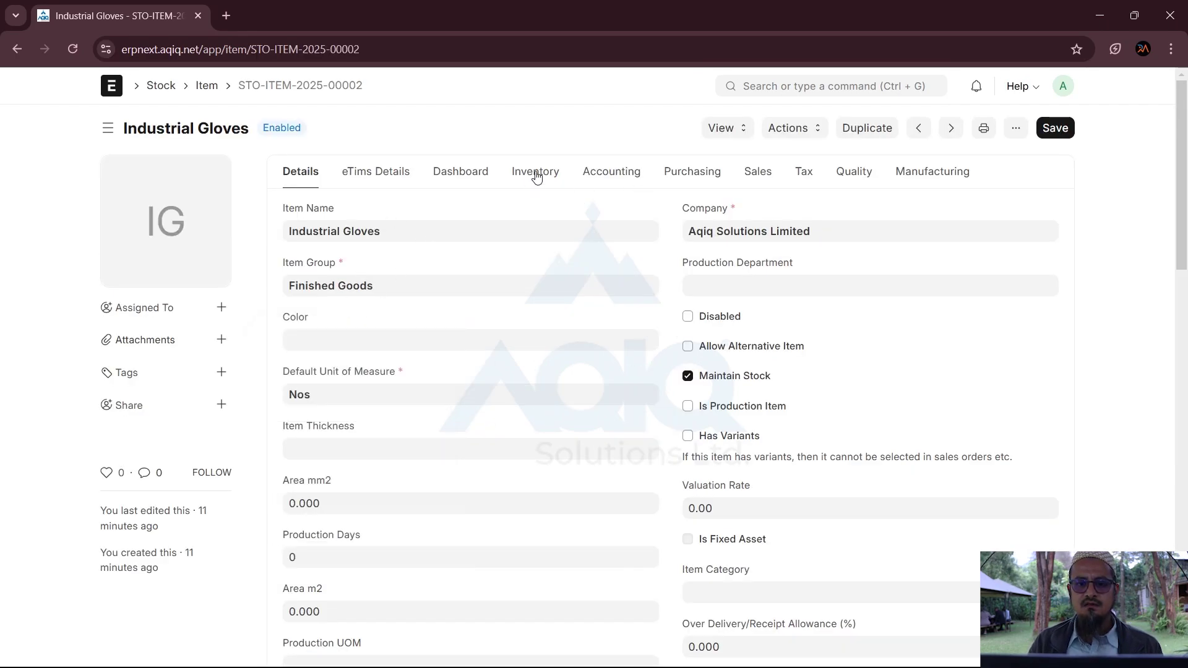
left_click(534, 172)
scroll(376, 485, "down", 4)
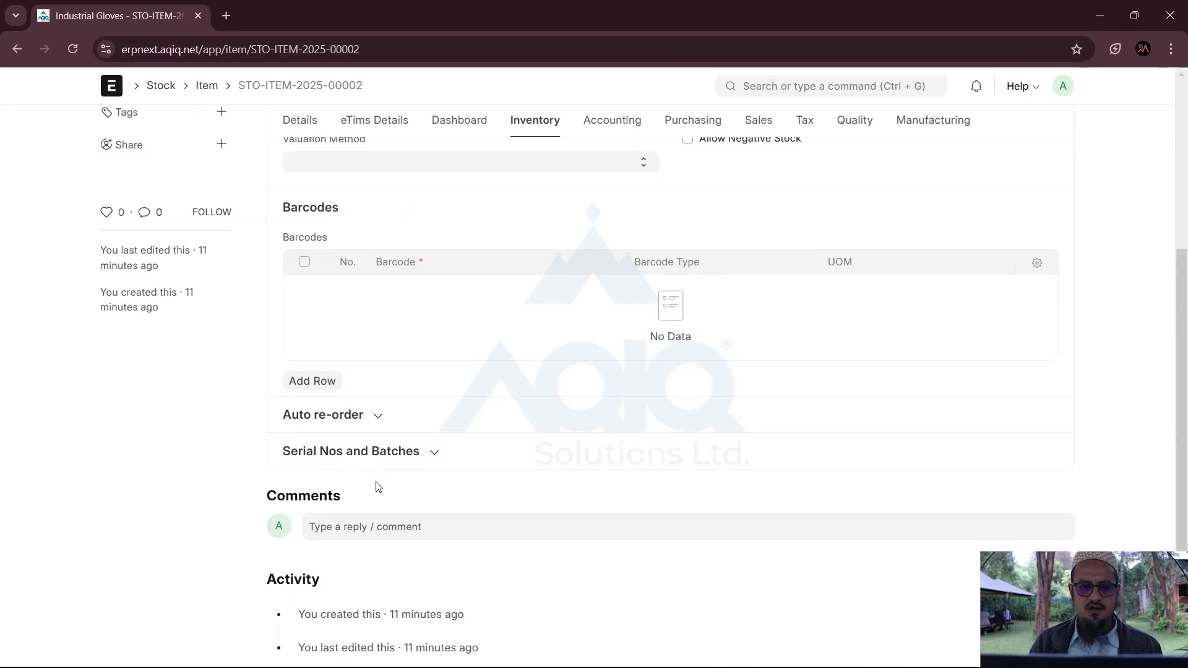
left_click(322, 415)
scroll(325, 416, "down", 3)
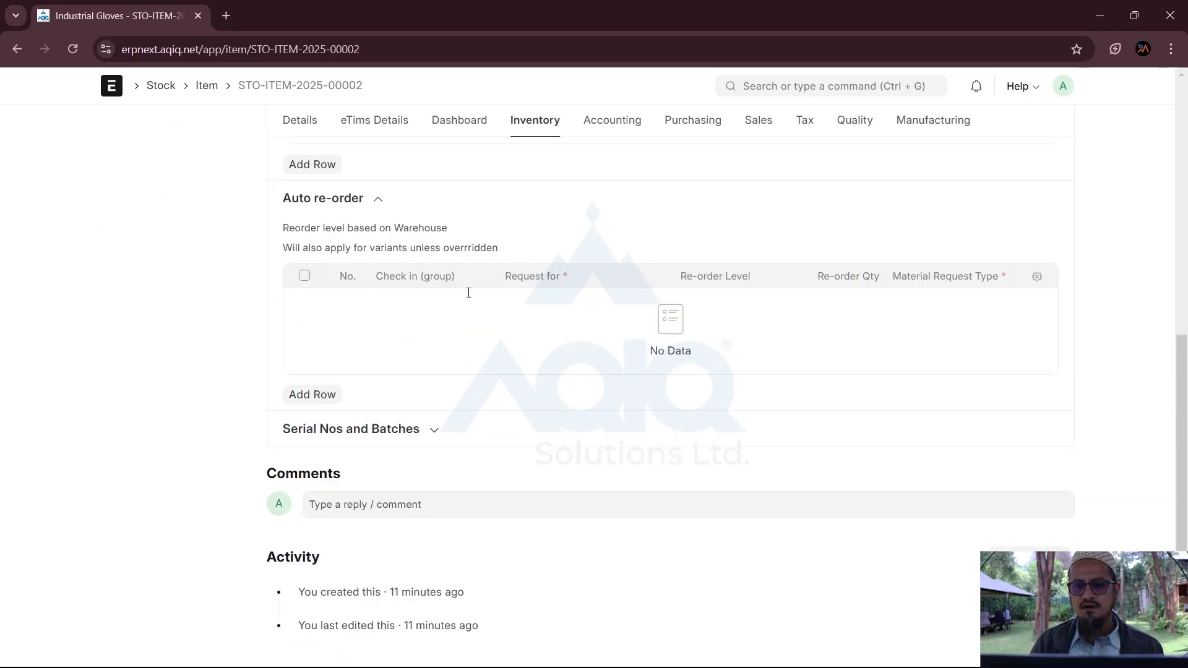
left_click(318, 398)
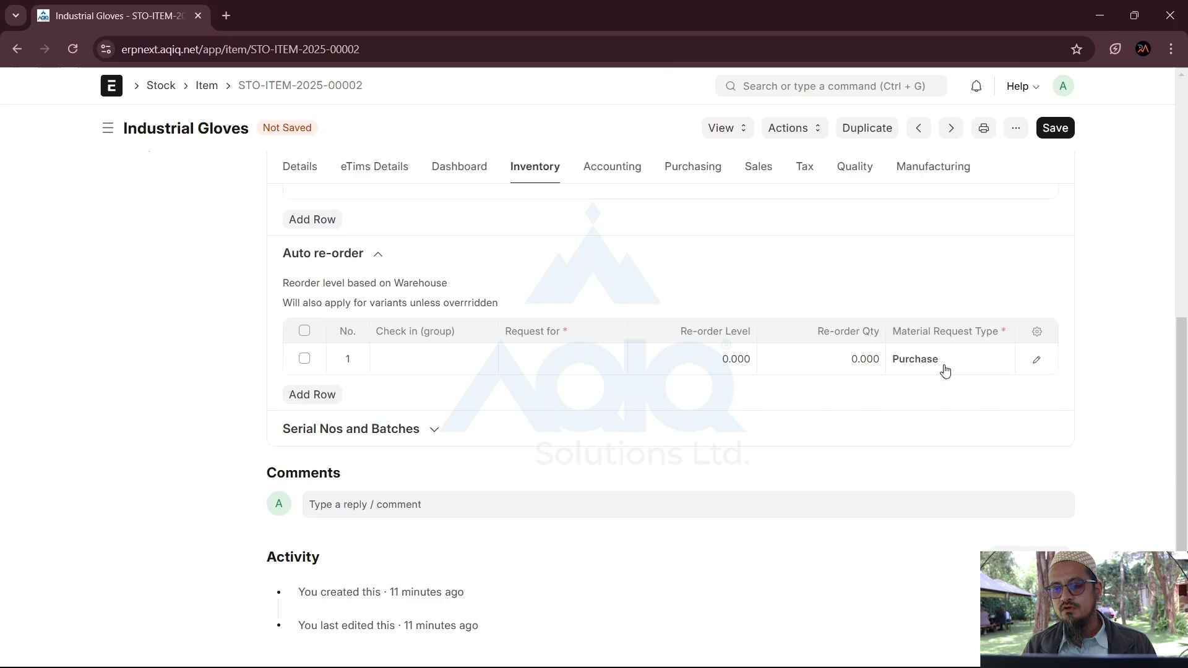
Step: Give the Industrial Gloves re-order row a Re-order Level of 100 and Re-order Qty of 500
left_click(715, 359)
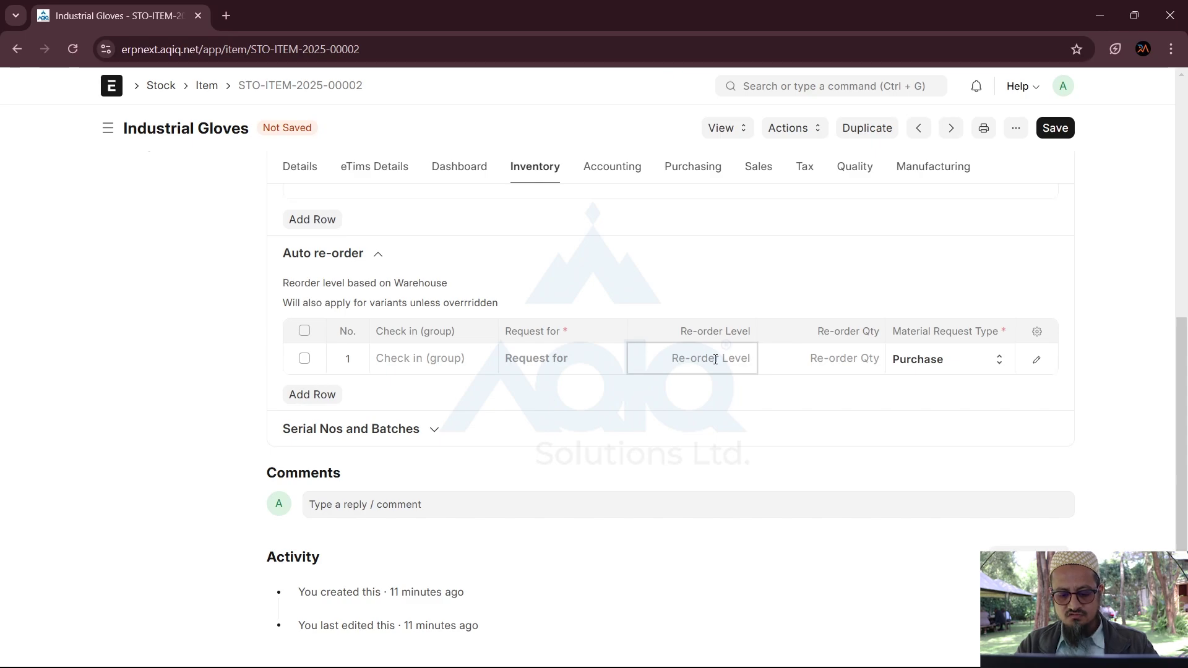
type("100")
key("Tab")
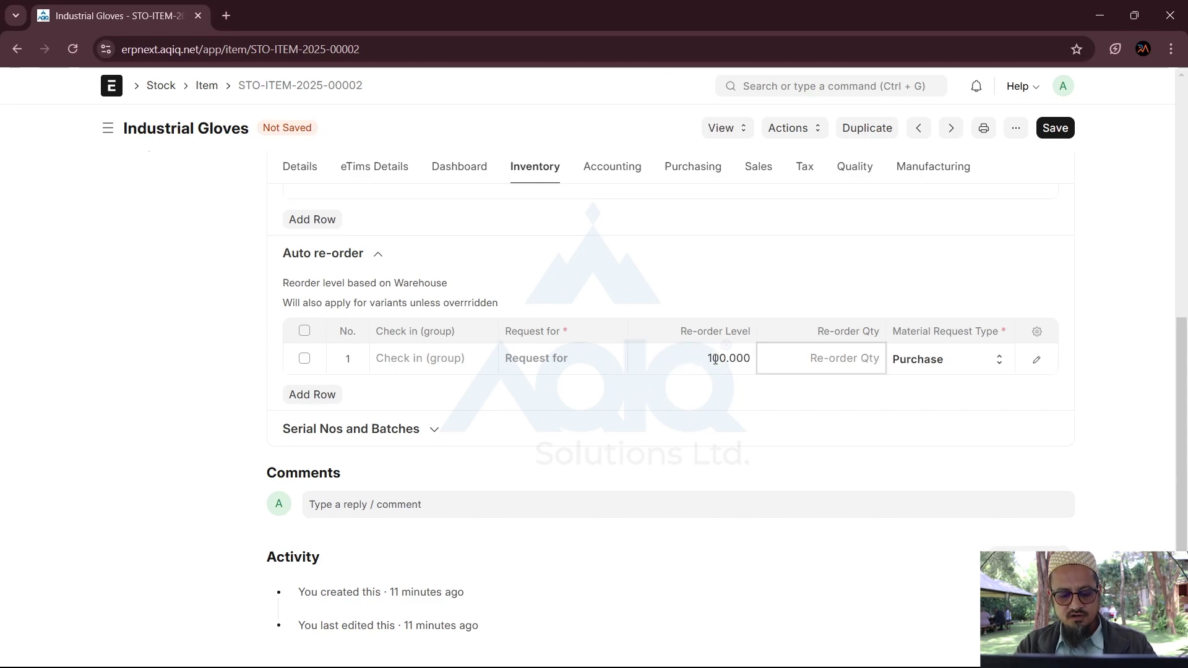
type("500")
left_click(735, 443)
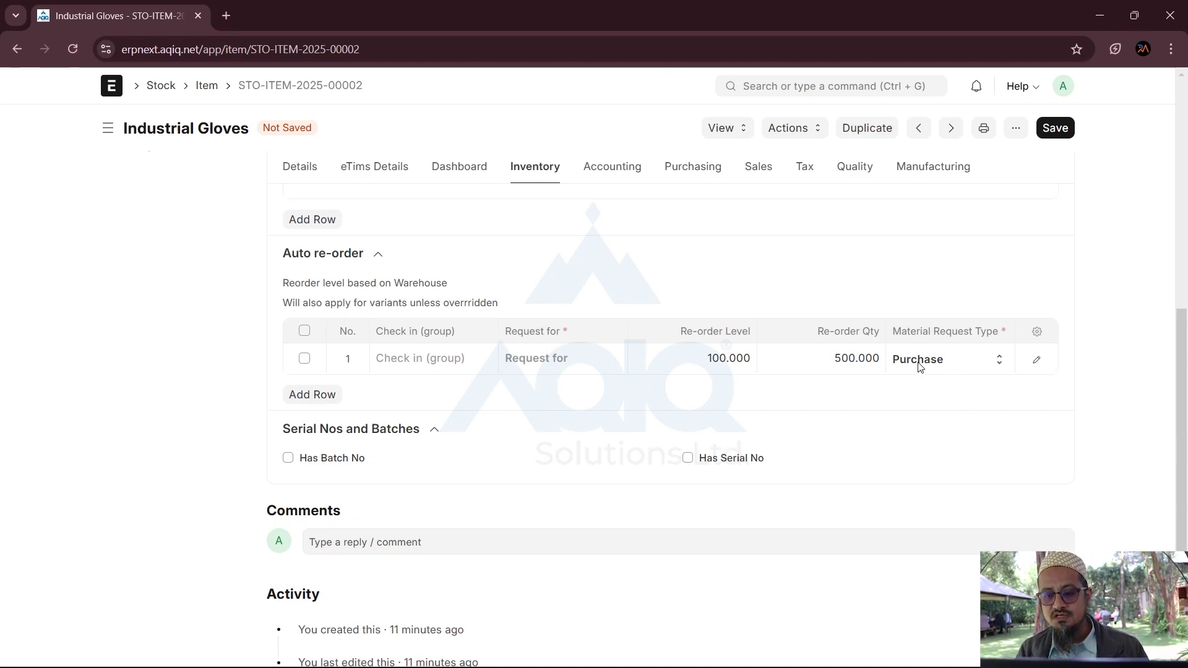
left_click(842, 359)
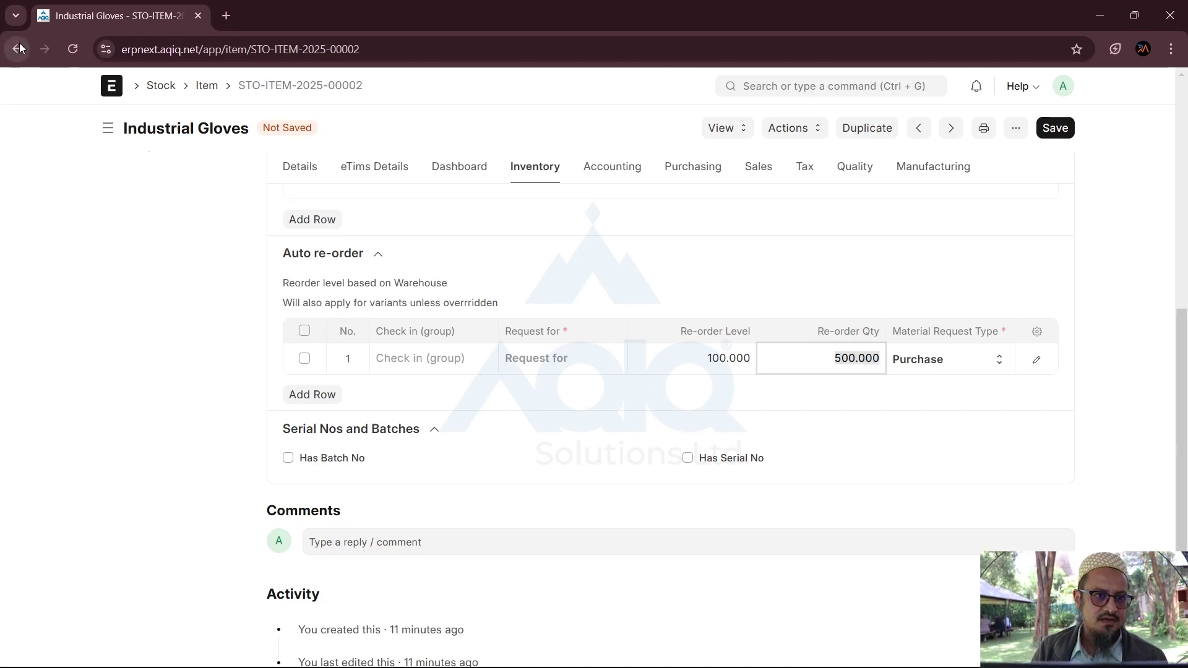
Step: Start a new material request with a Required By date of 06-01-2025
left_click(106, 90)
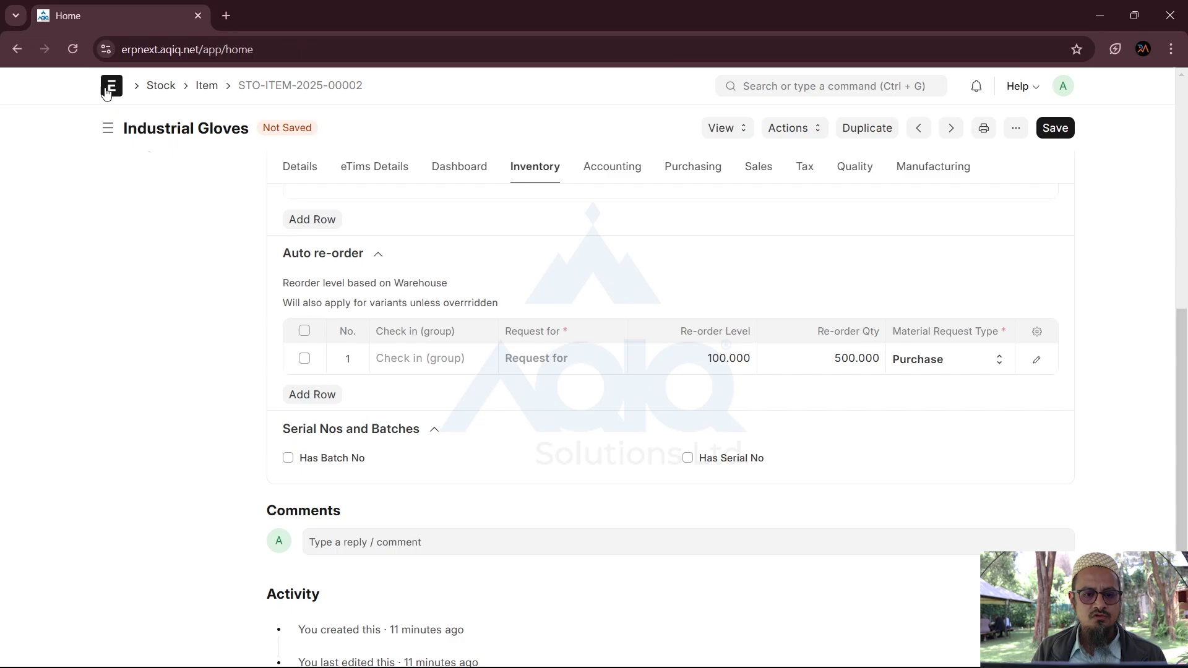
left_click(186, 335)
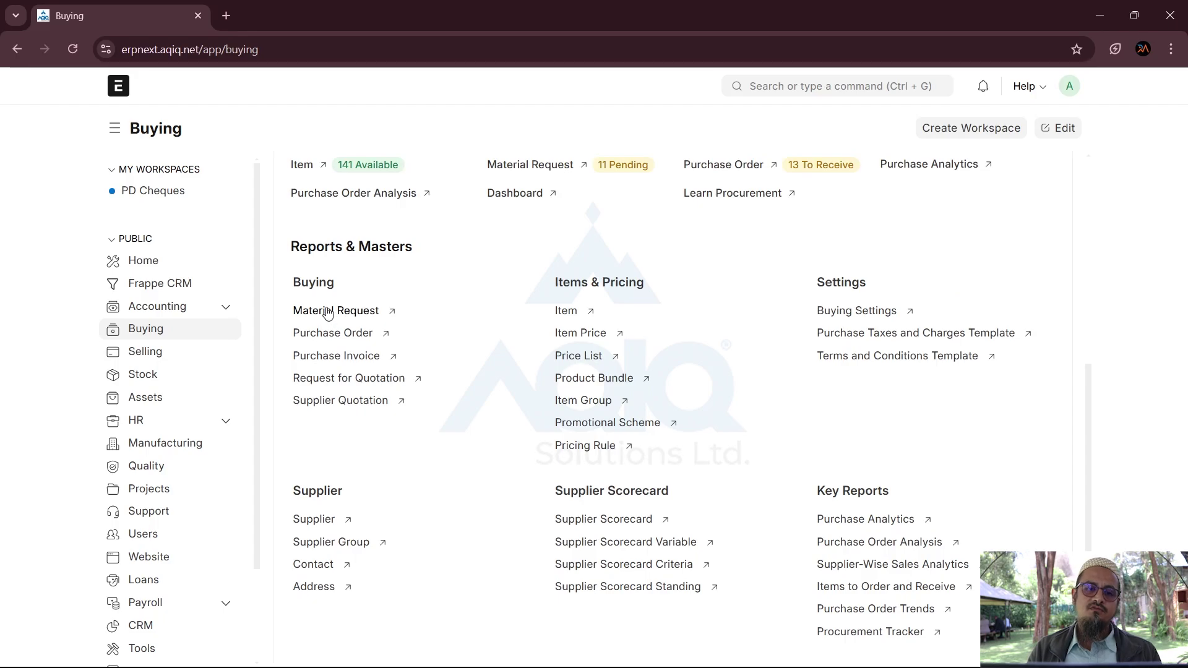
left_click(327, 312)
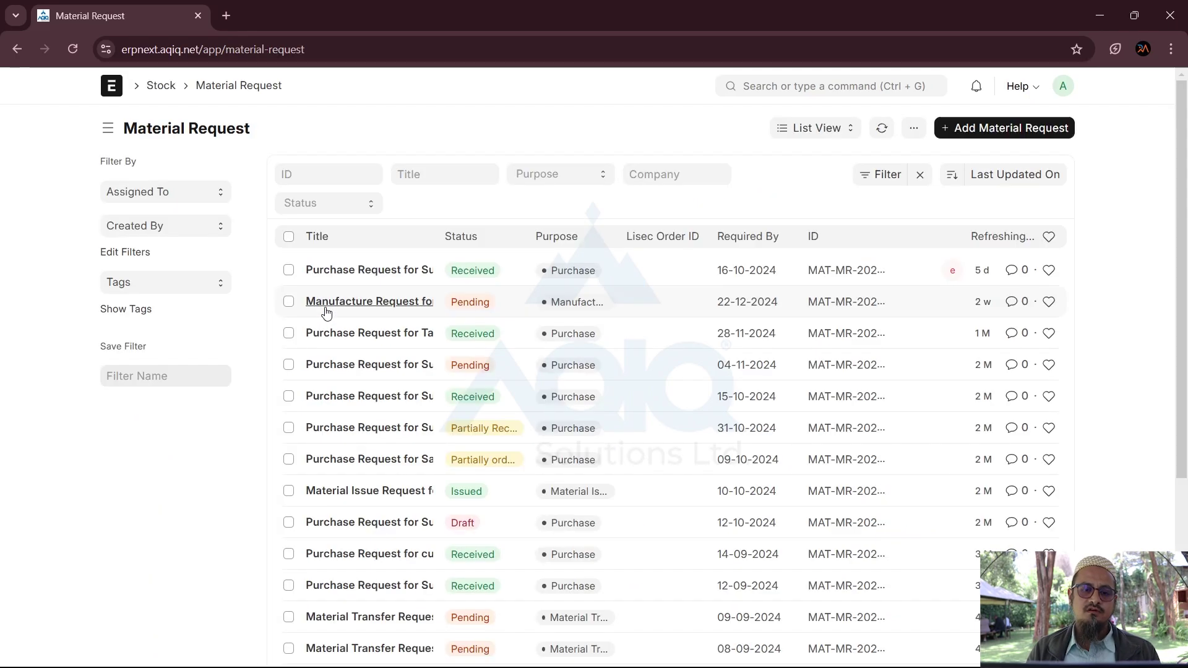
left_click(1008, 135)
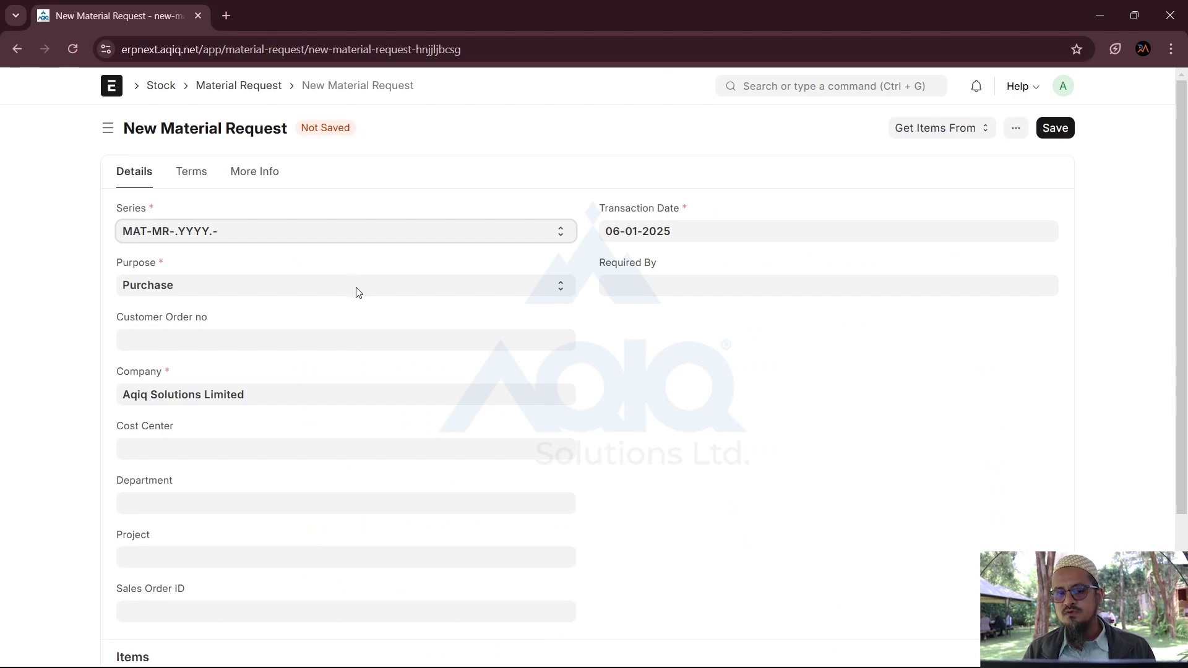
key("Tab")
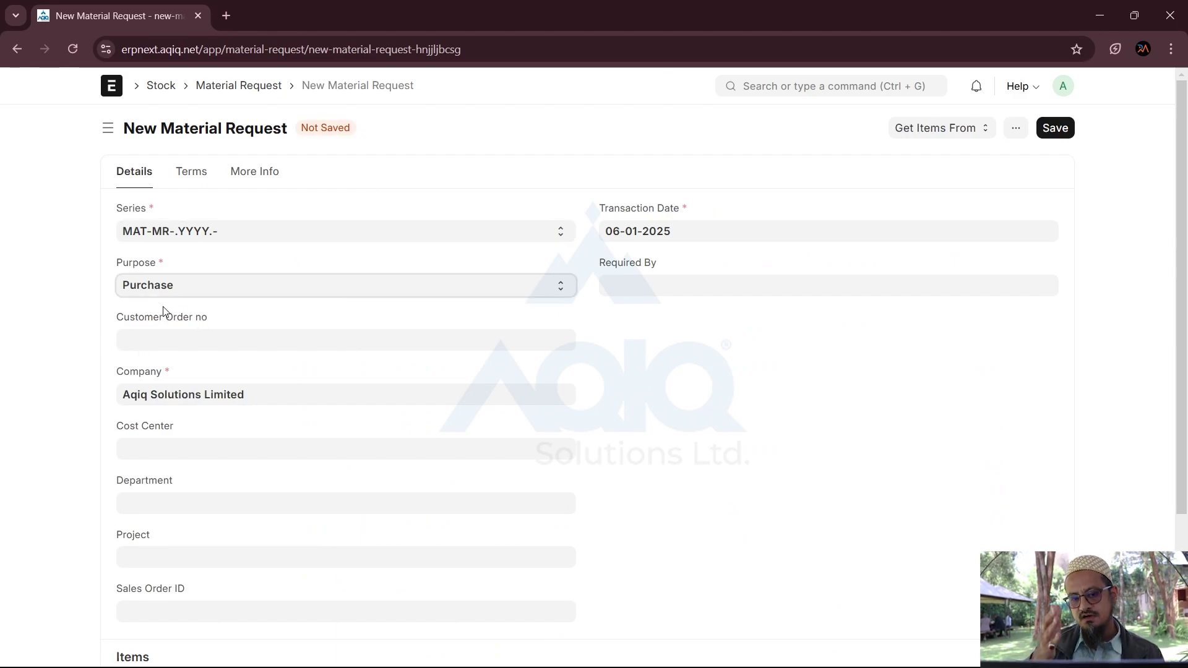
left_click(630, 285)
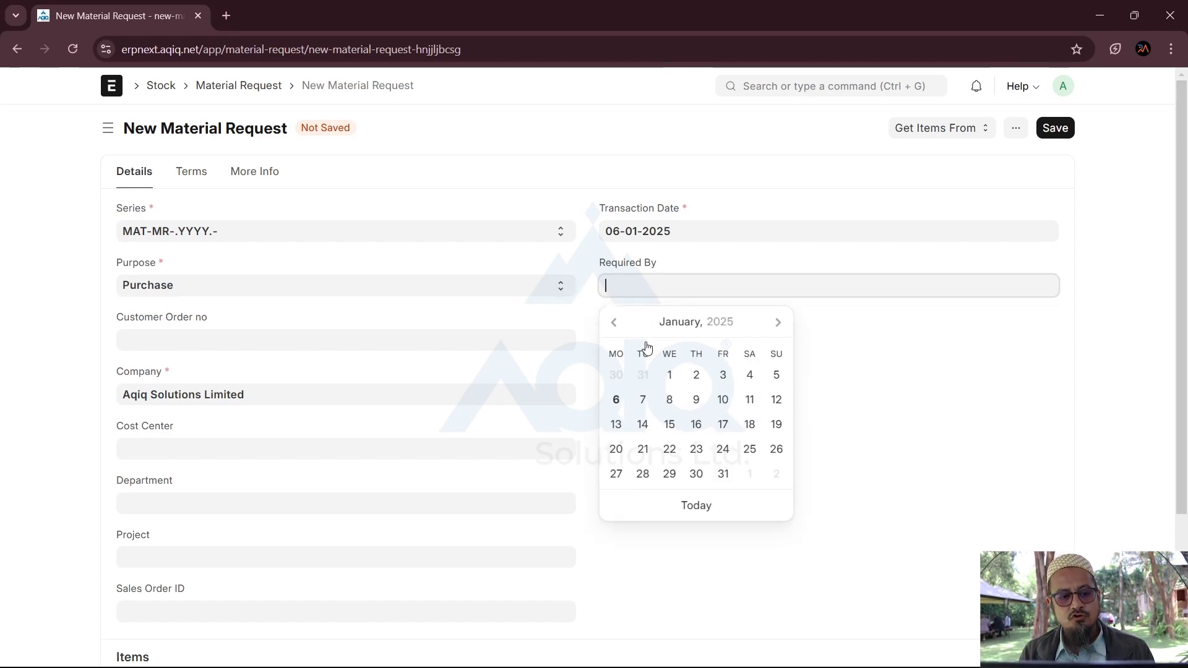
left_click(619, 401)
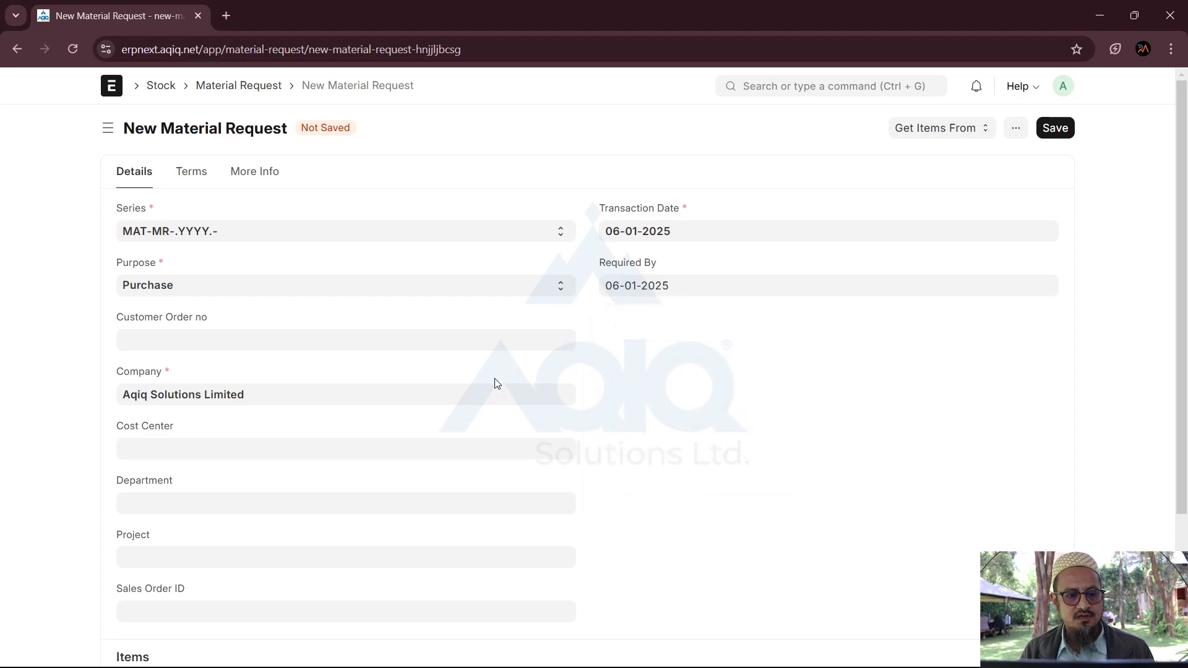
scroll(493, 382, "down", 2)
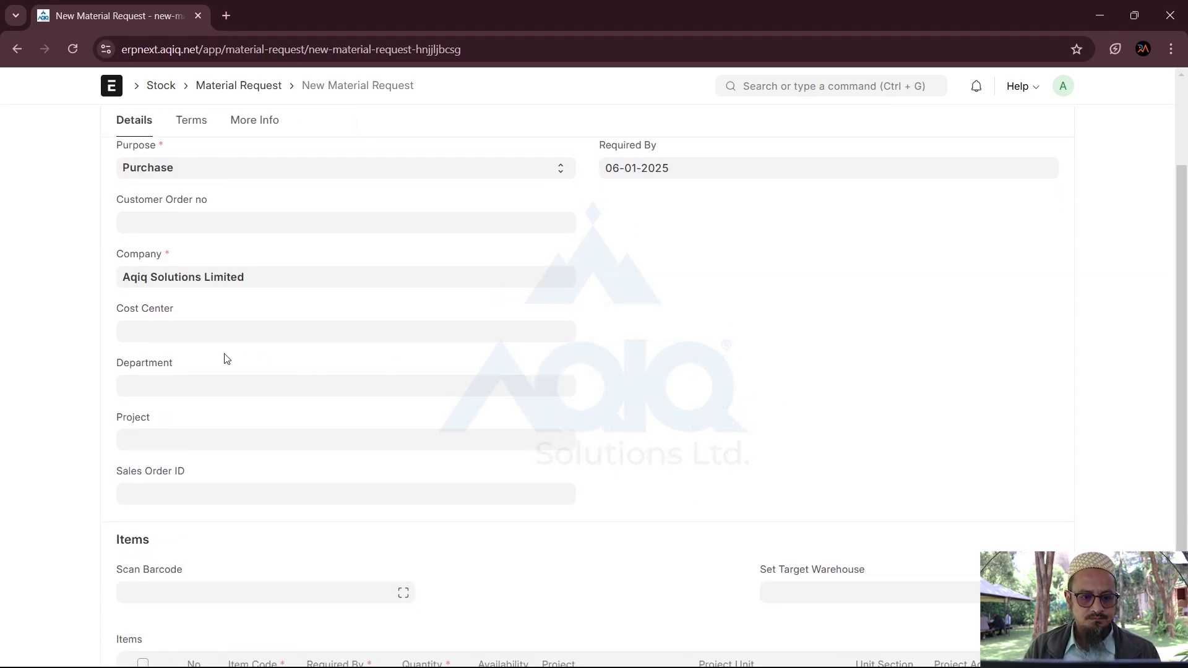
scroll(227, 359, "down", 1)
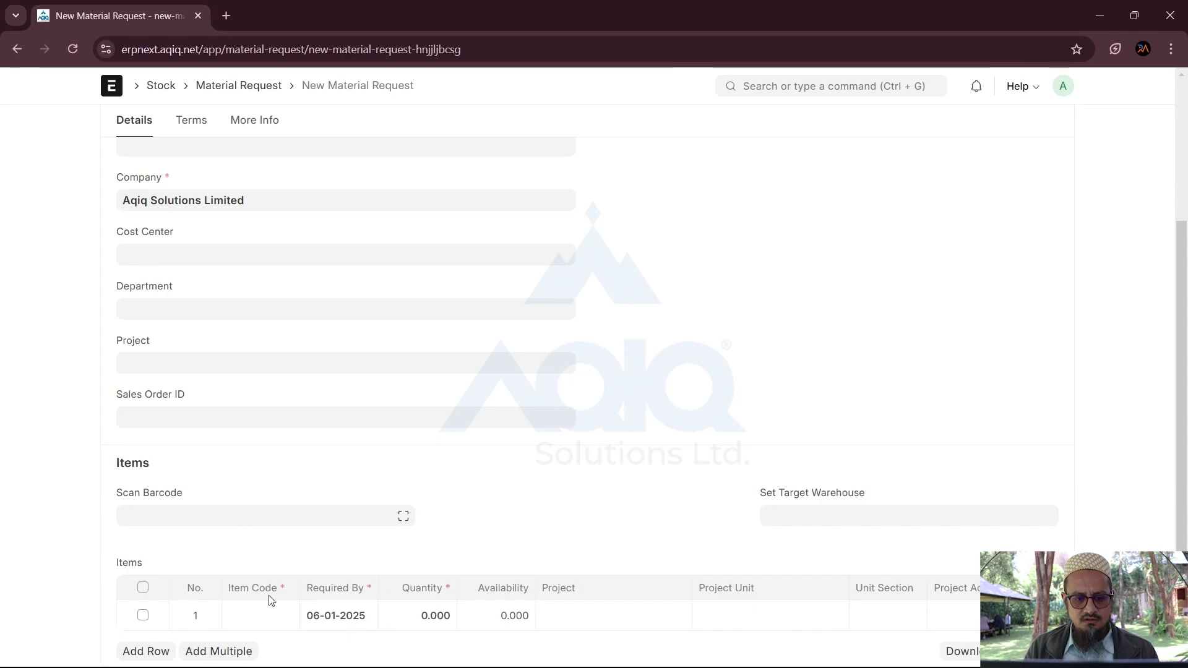
Step: Add Industrial Gloves as the first item with quantity 500
left_click(263, 621)
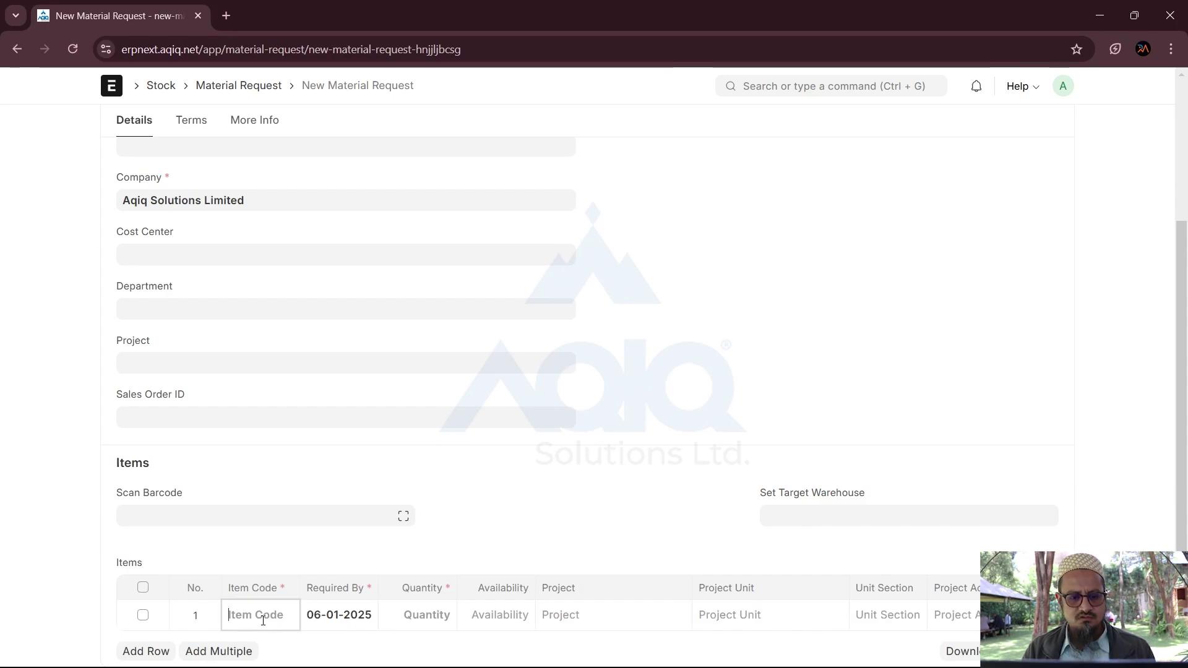
type("indus")
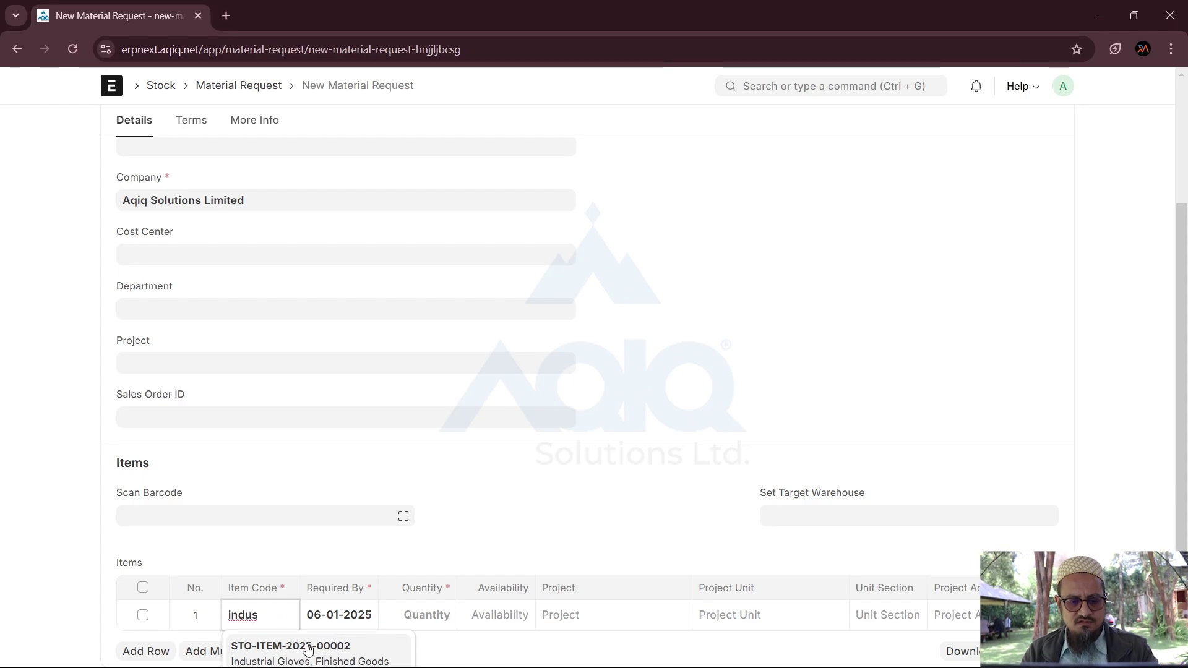
left_click(309, 650)
left_click(398, 623)
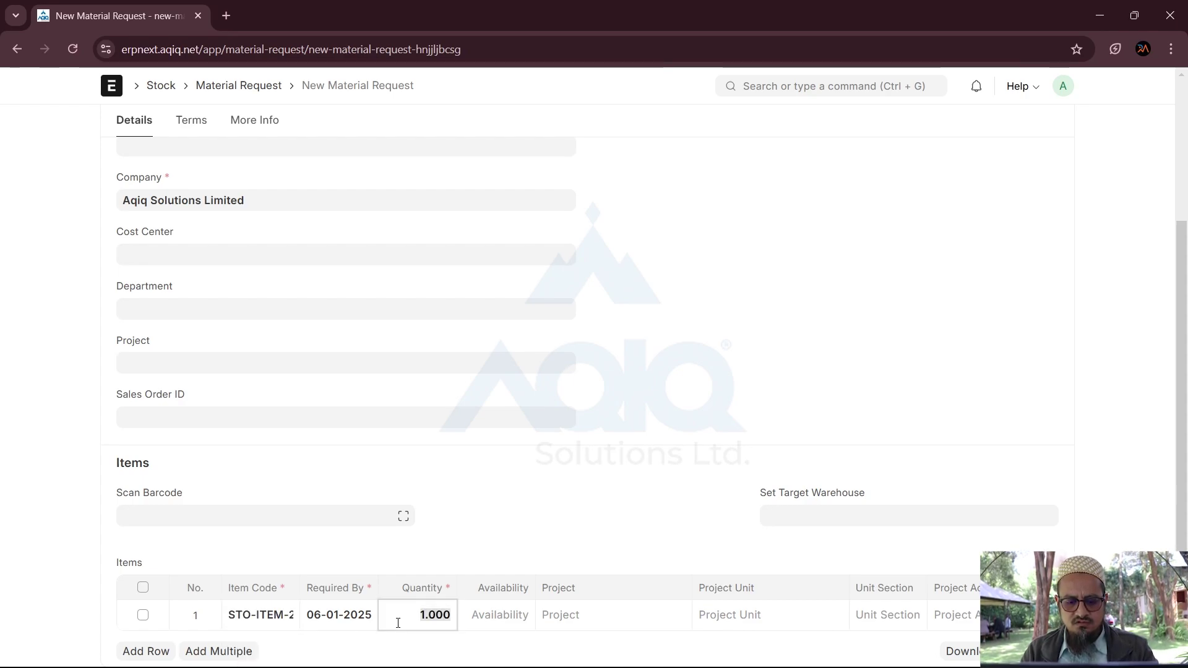
type("500")
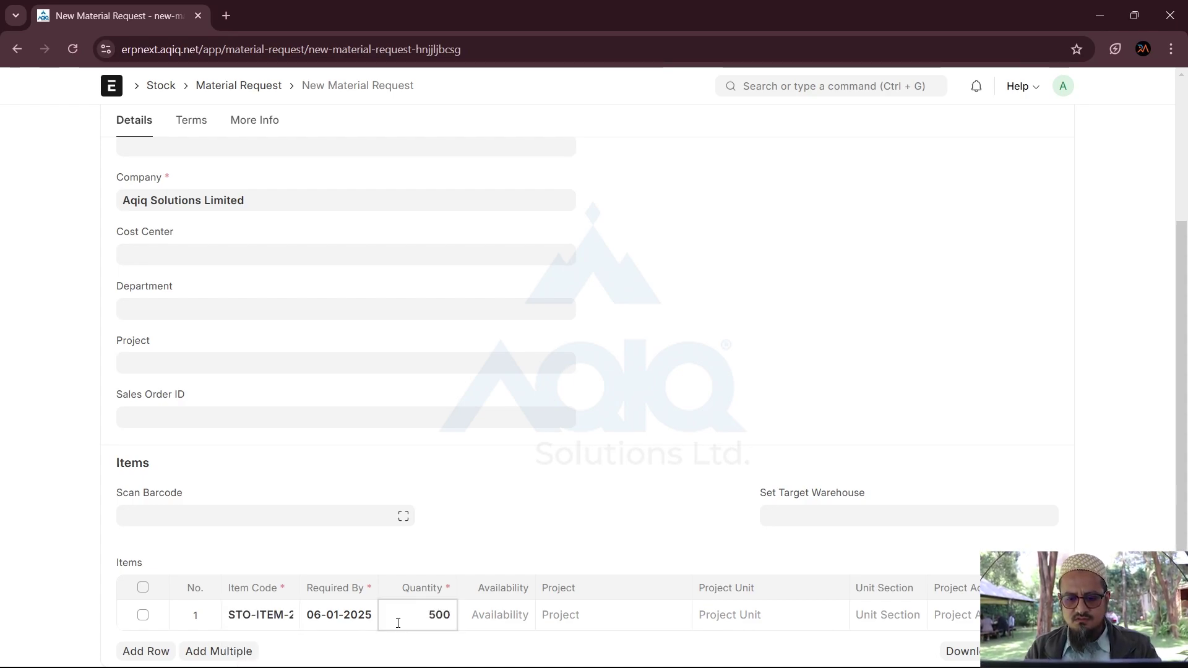
key("Tab")
key("Tab")
key("Tab")
key("Tab")
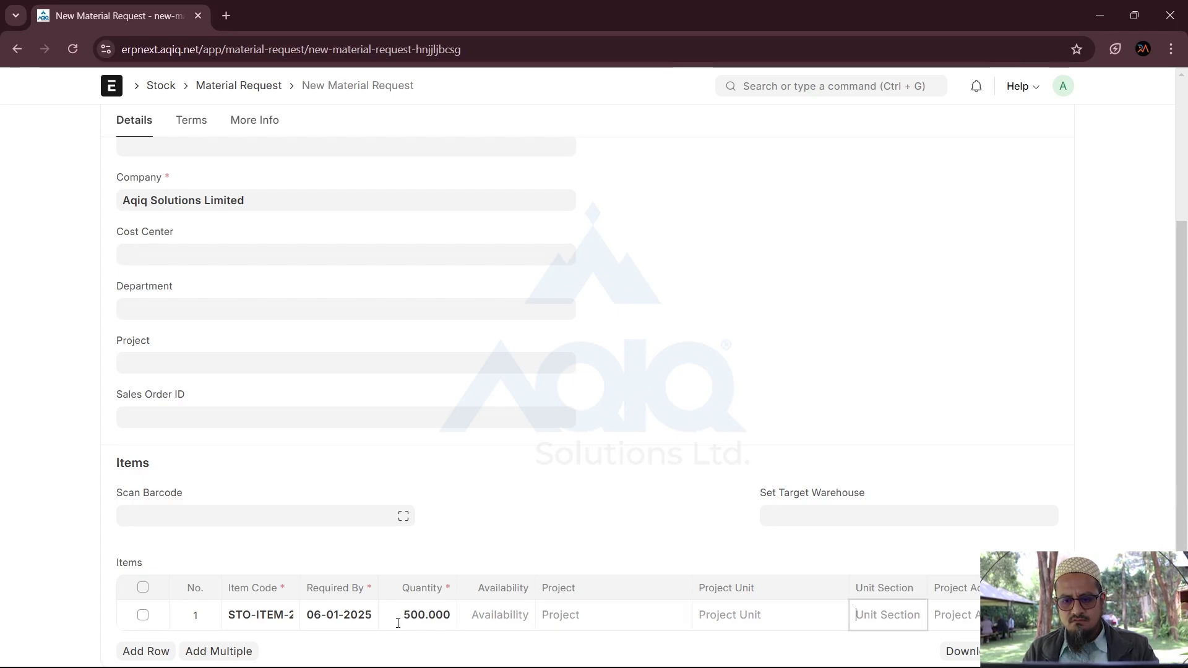
Step: Set the request's target warehouse to Finished Goods - AD
left_click(809, 513)
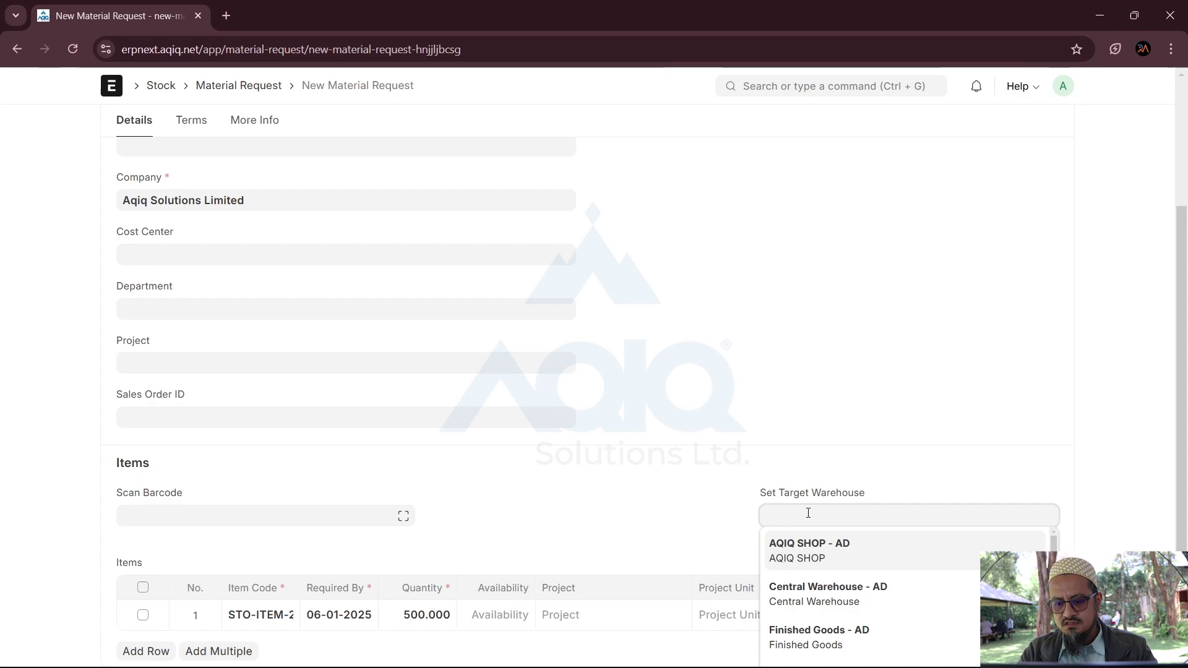
left_click(799, 644)
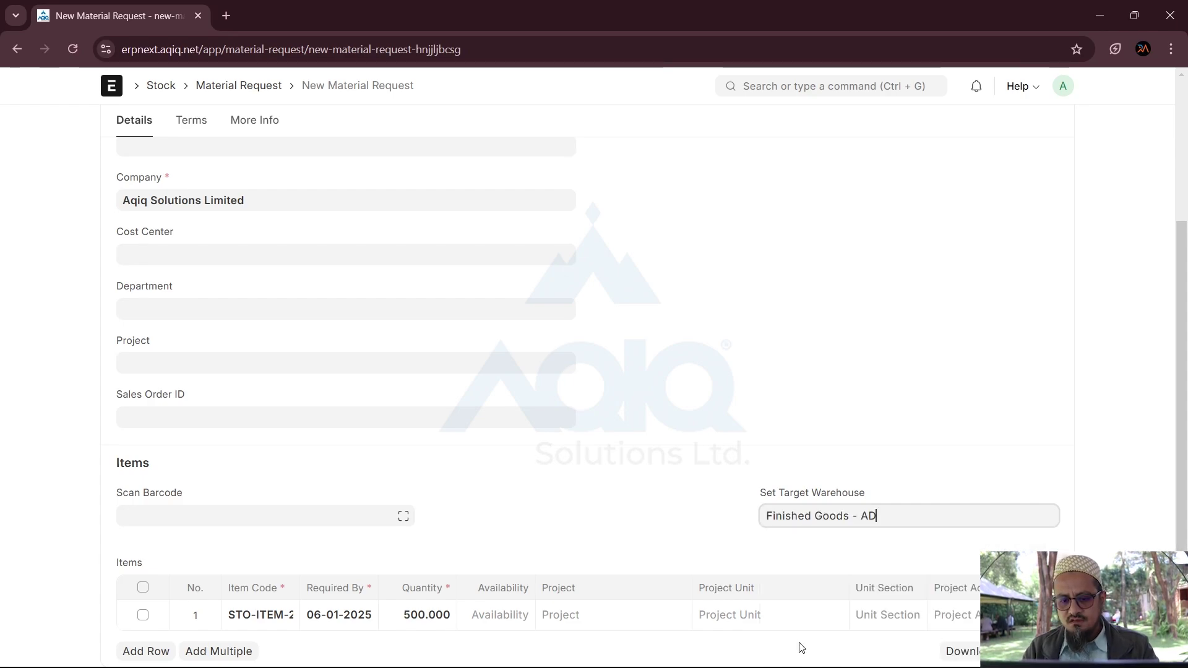
left_click(697, 541)
left_click(503, 617)
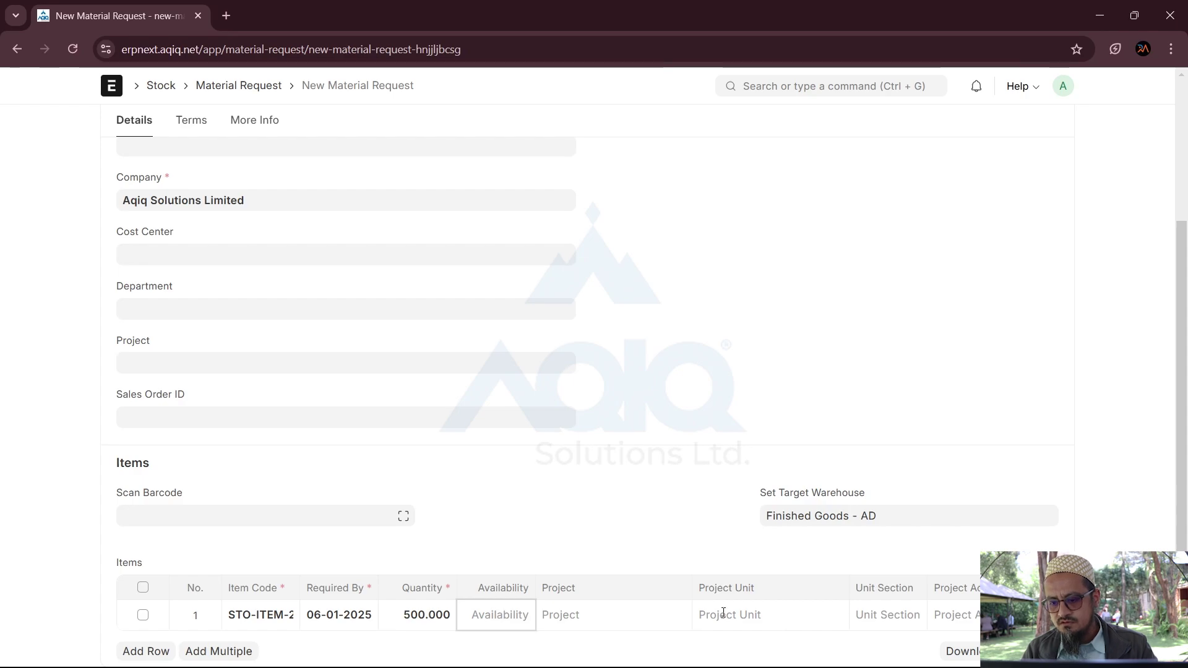
left_click(953, 616)
Step: Add a second row with Steel bars 3mm at quantity 200
key("Tab")
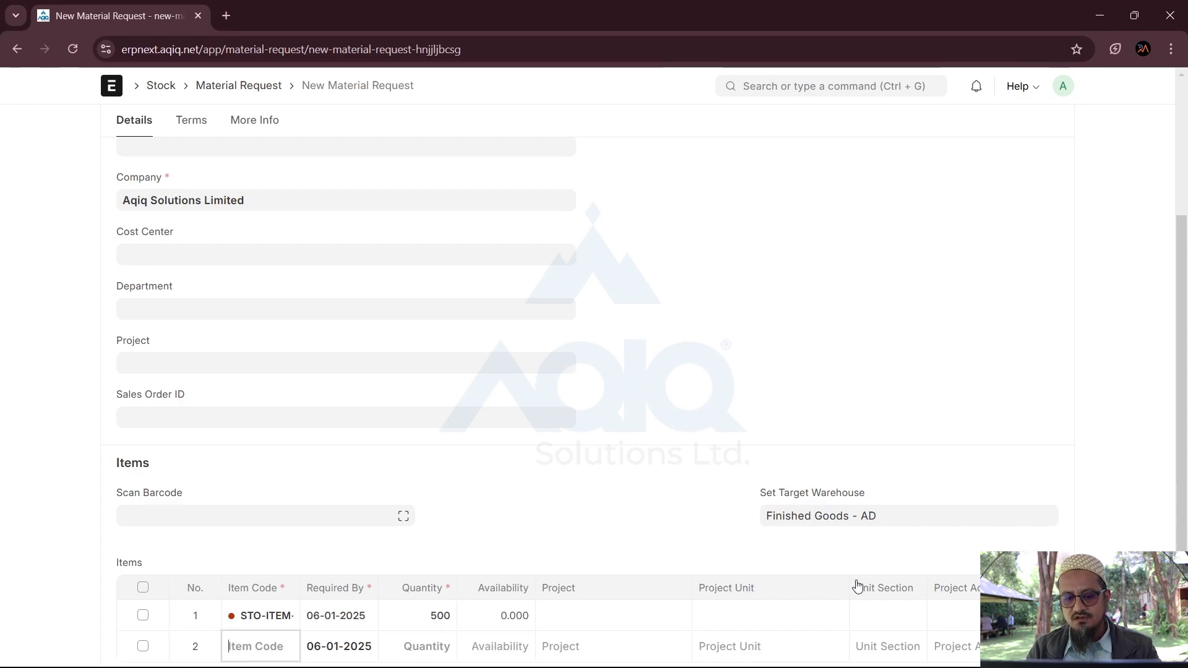
scroll(429, 551, "down", 1)
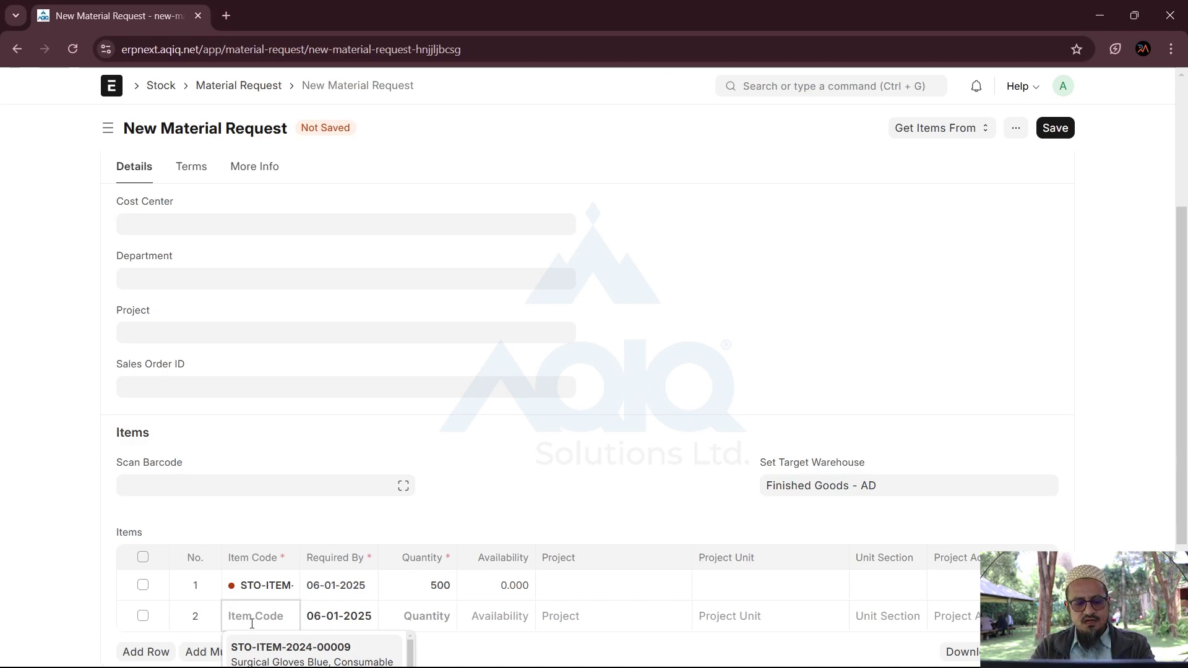
type("stee")
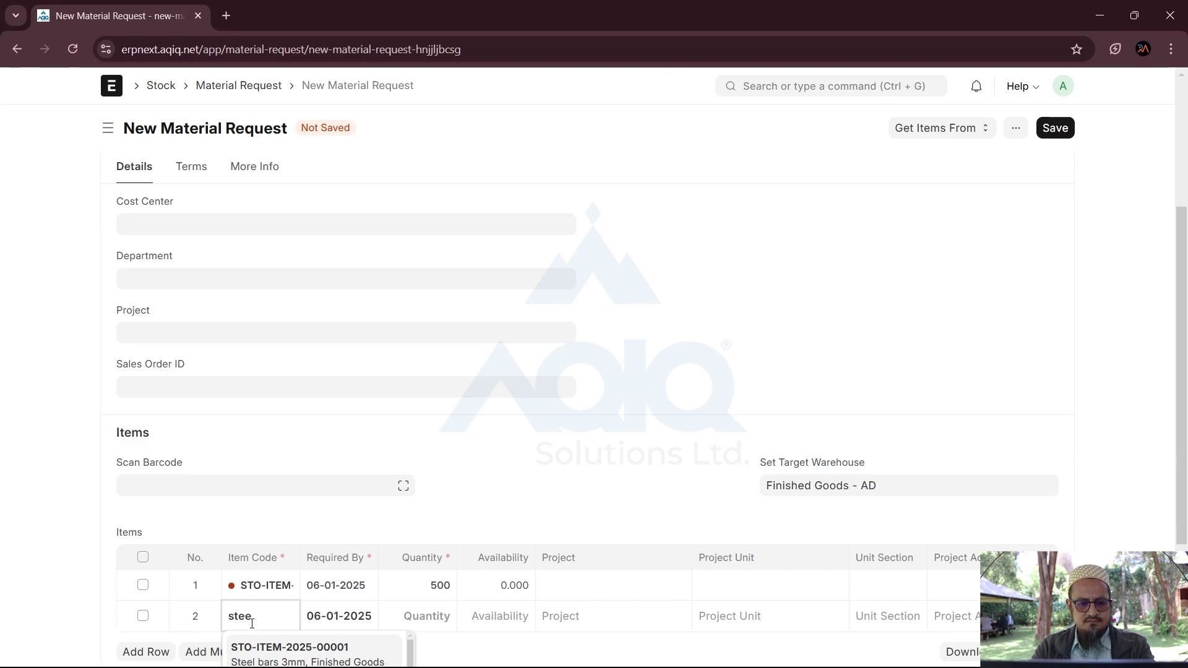
left_click(280, 657)
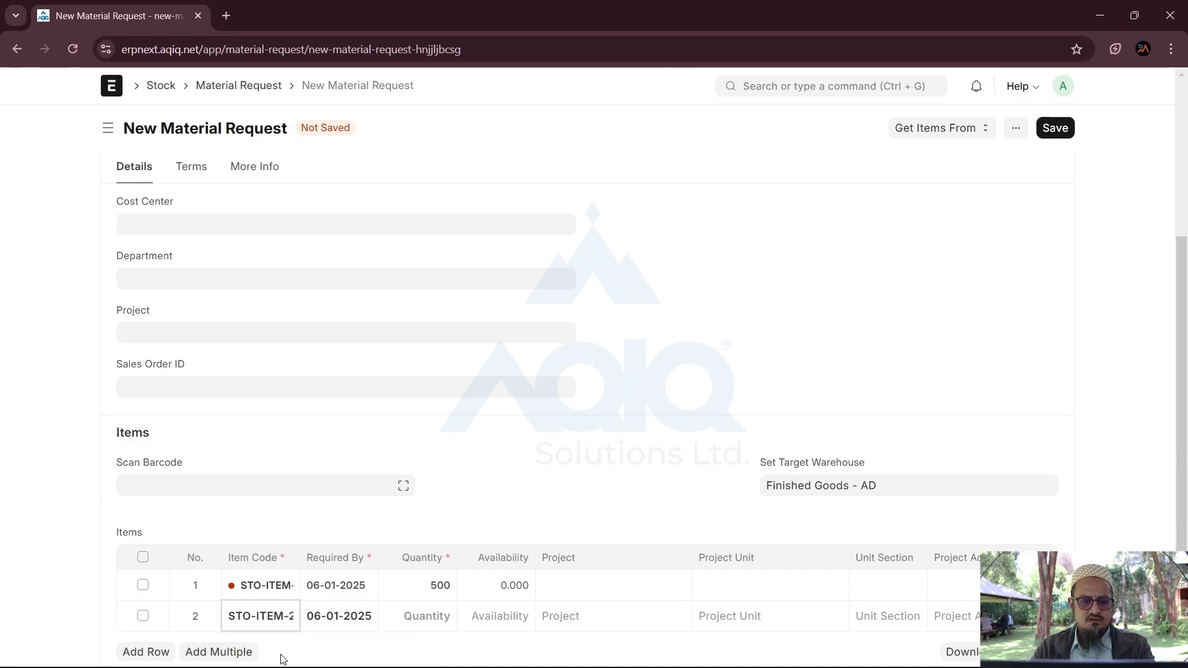
left_click(420, 619)
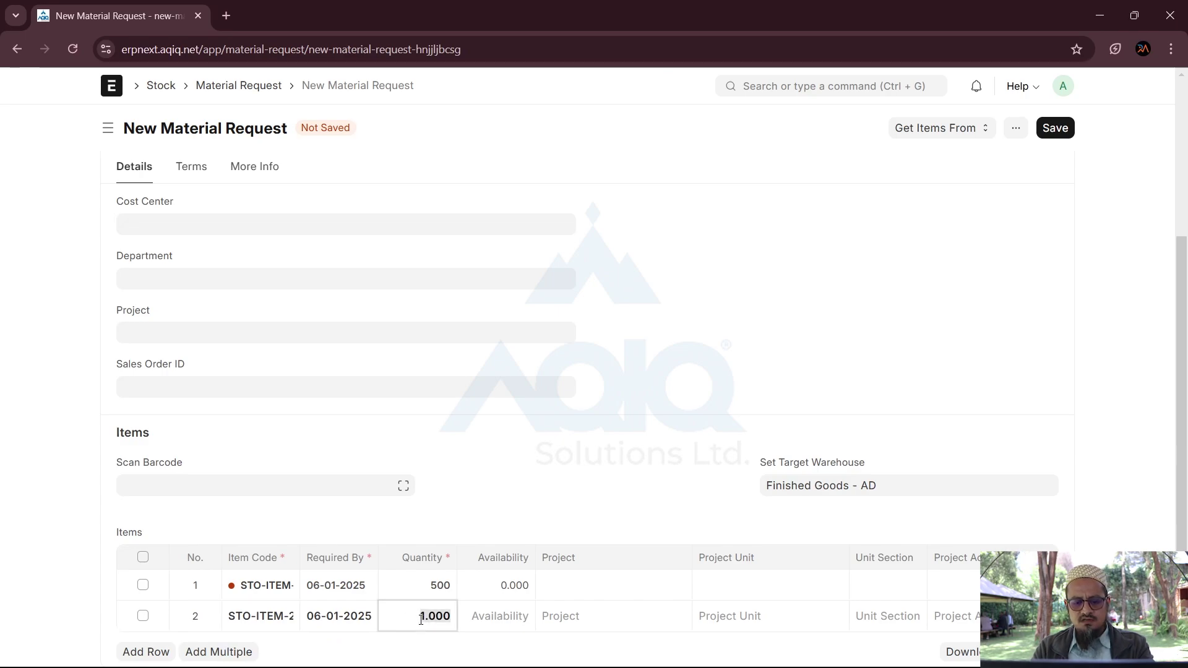
type("200")
key("Tab")
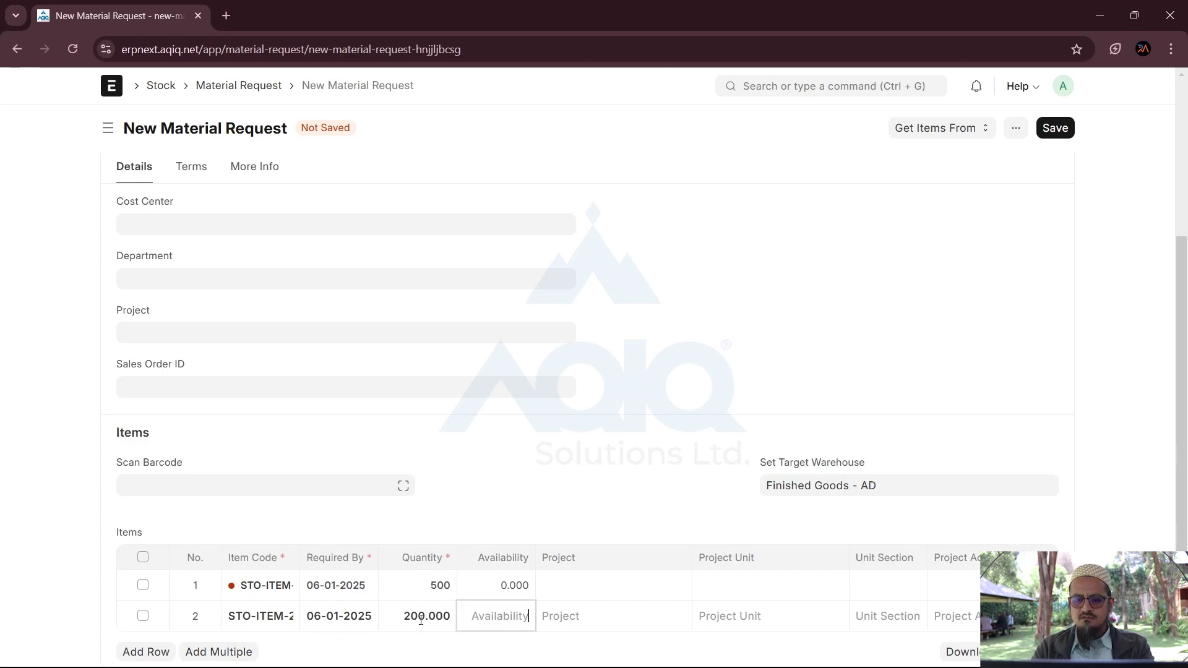
scroll(714, 432, "up", 4)
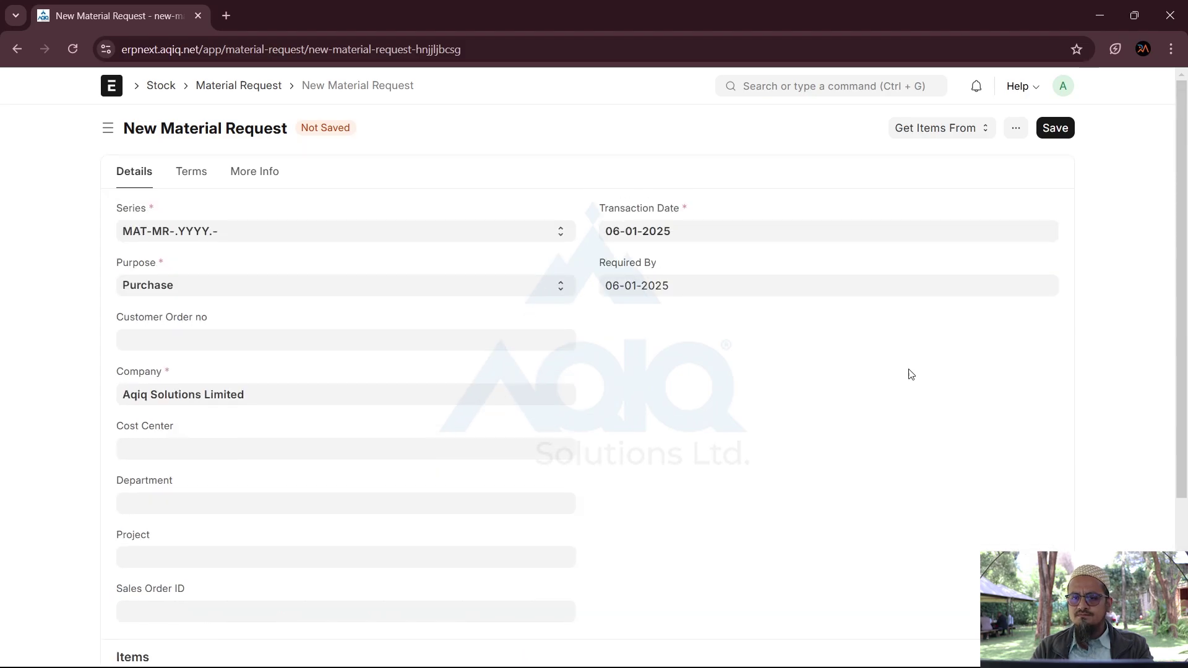
Step: Save and submit MAT-MR-2025-00001, confirm it, and return to the Material Request list
left_click(1054, 128)
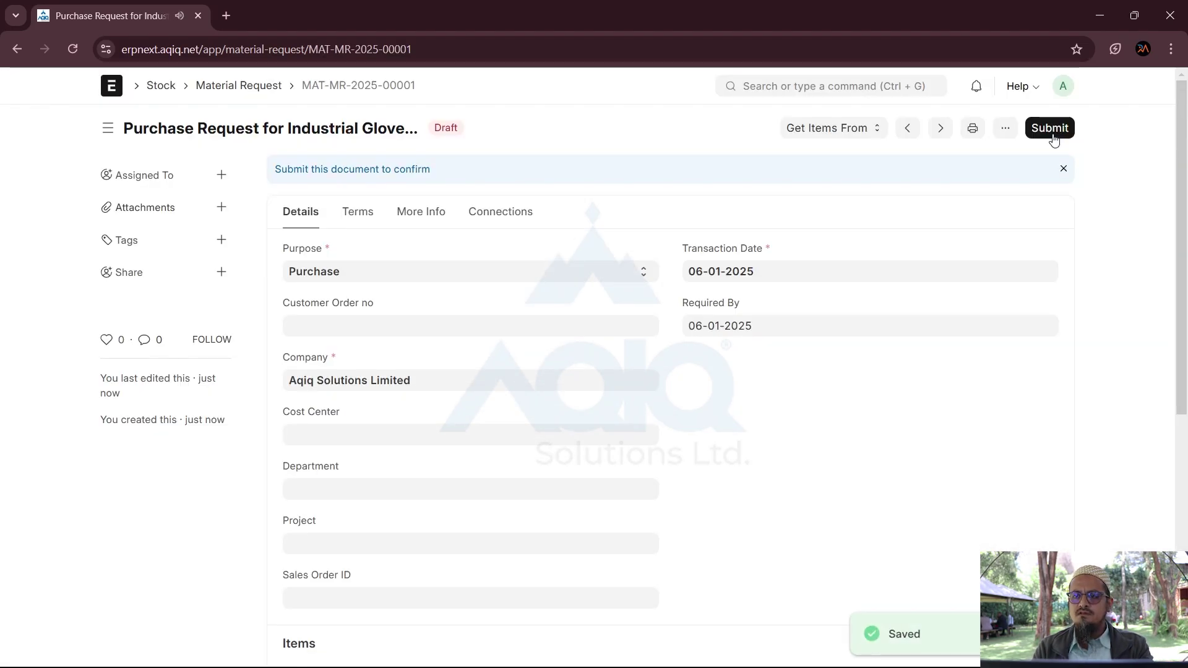
left_click(1052, 134)
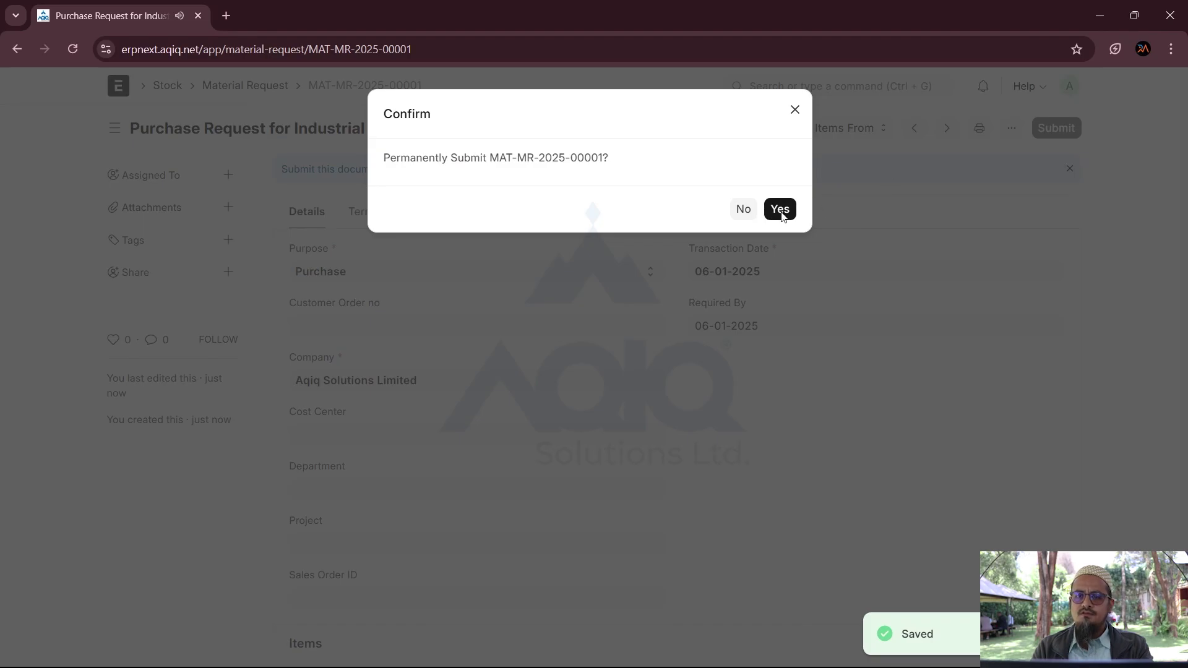
left_click(782, 213)
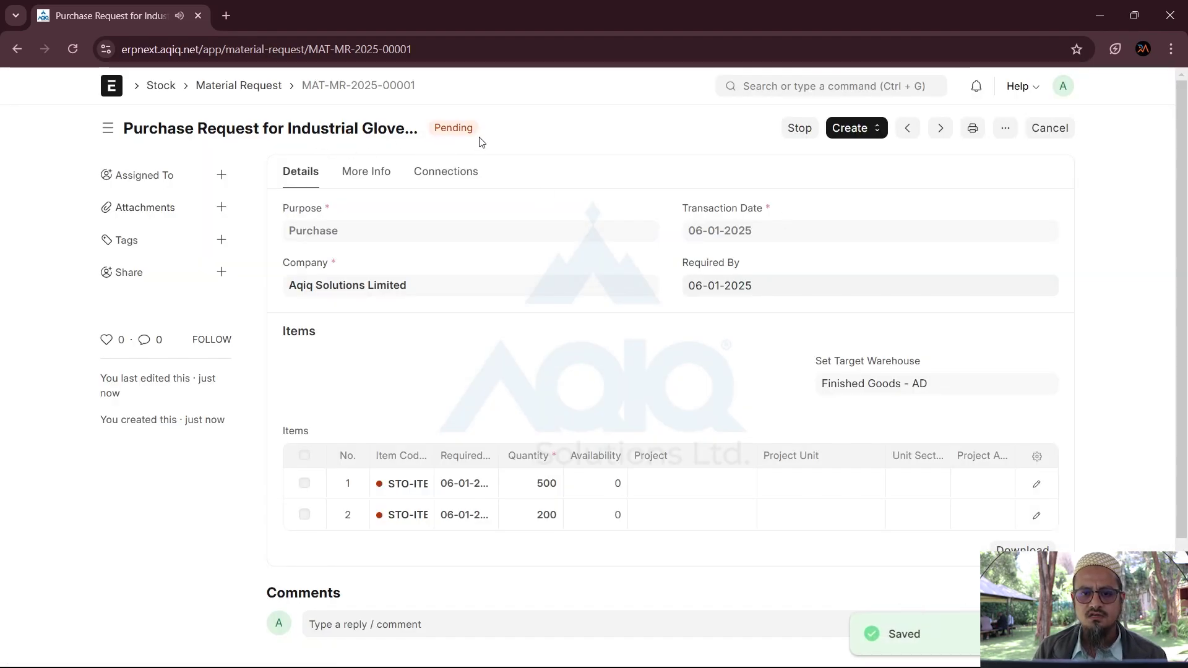
left_click(252, 87)
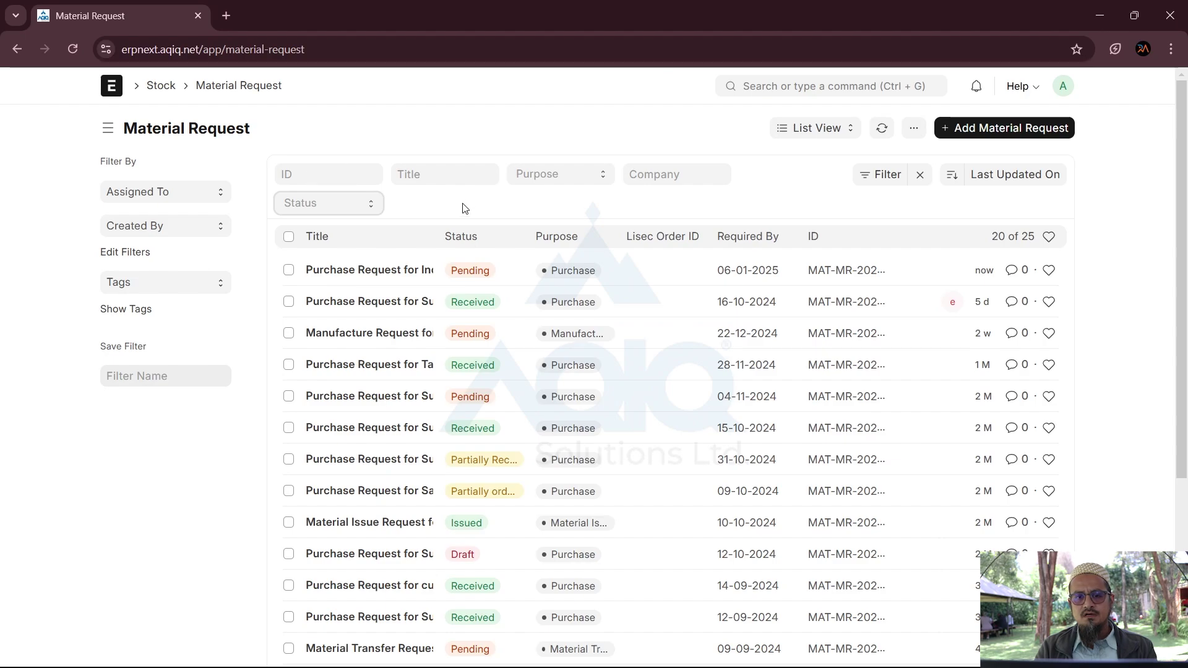
Step: Filter by Pending, clear the filter, and open MAT-MR-2025-00001 to check its items
scroll(453, 542, "down", 2)
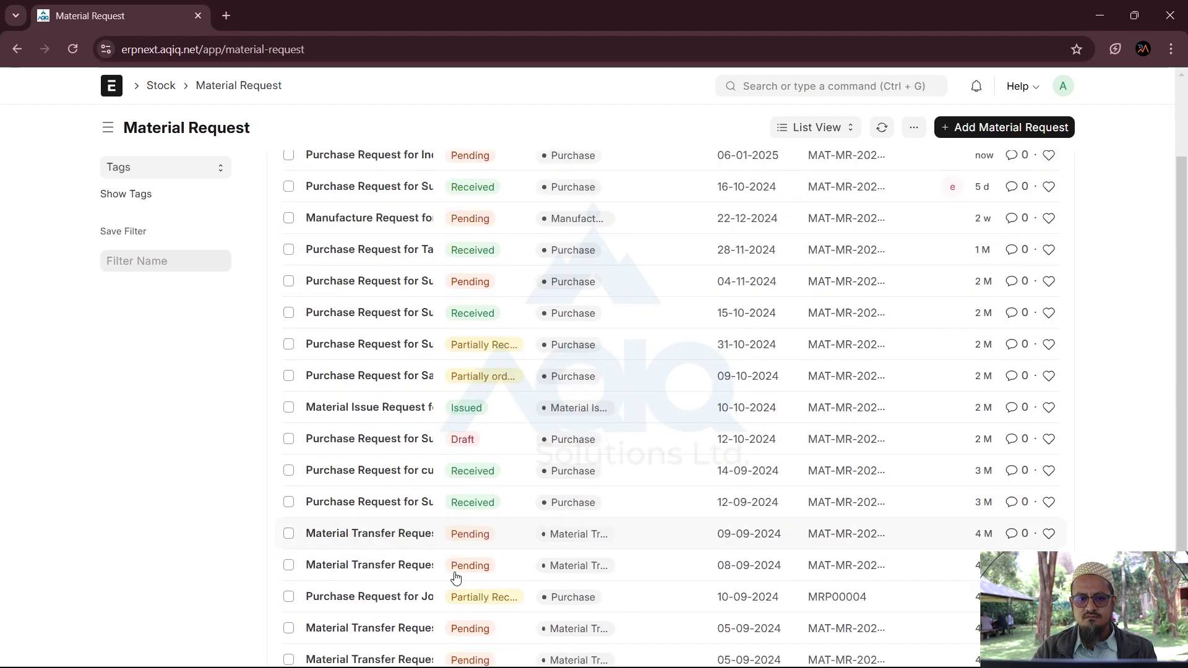
scroll(453, 572, "up", 2)
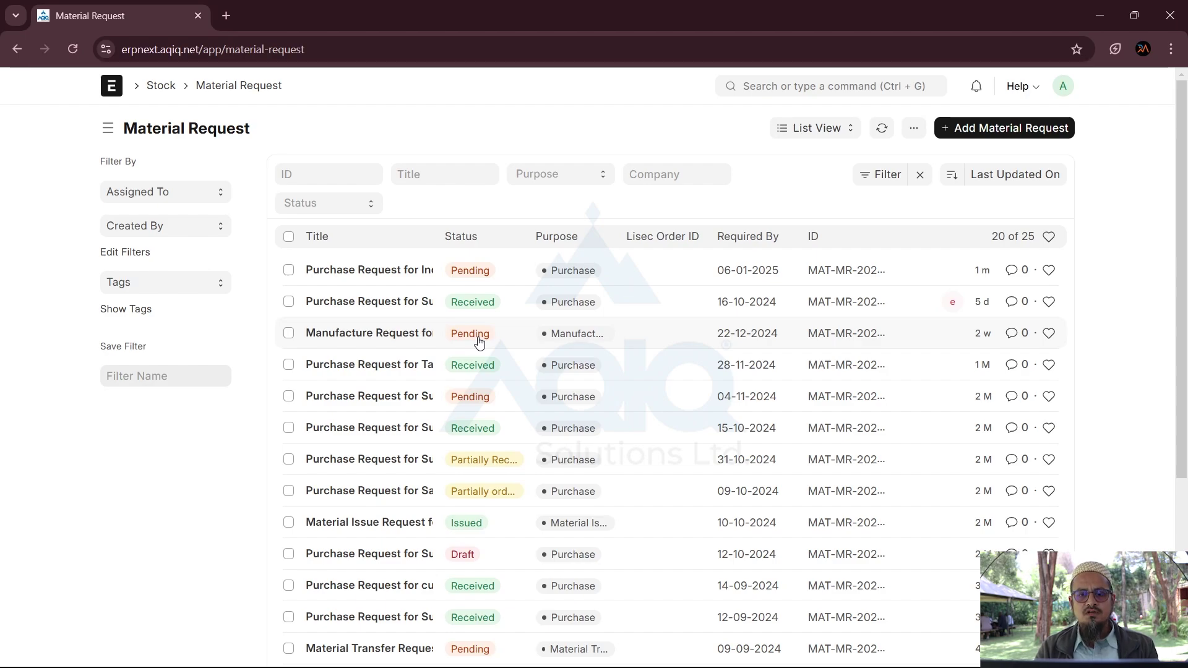
left_click(480, 342)
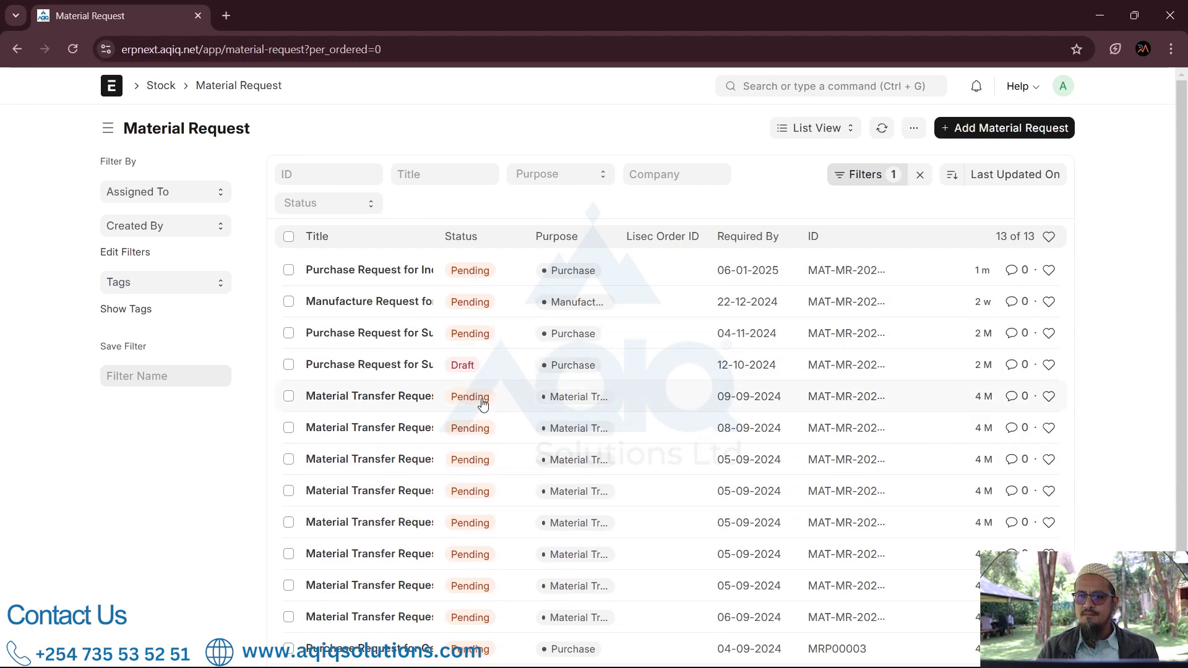
left_click(919, 176)
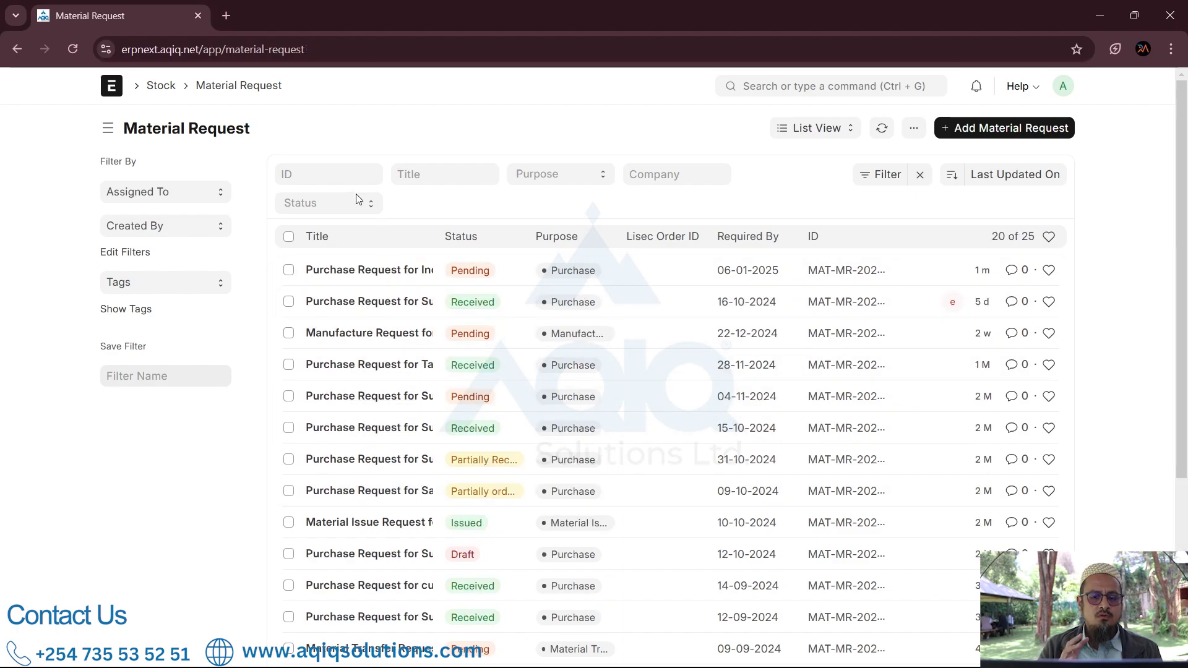
left_click(360, 270)
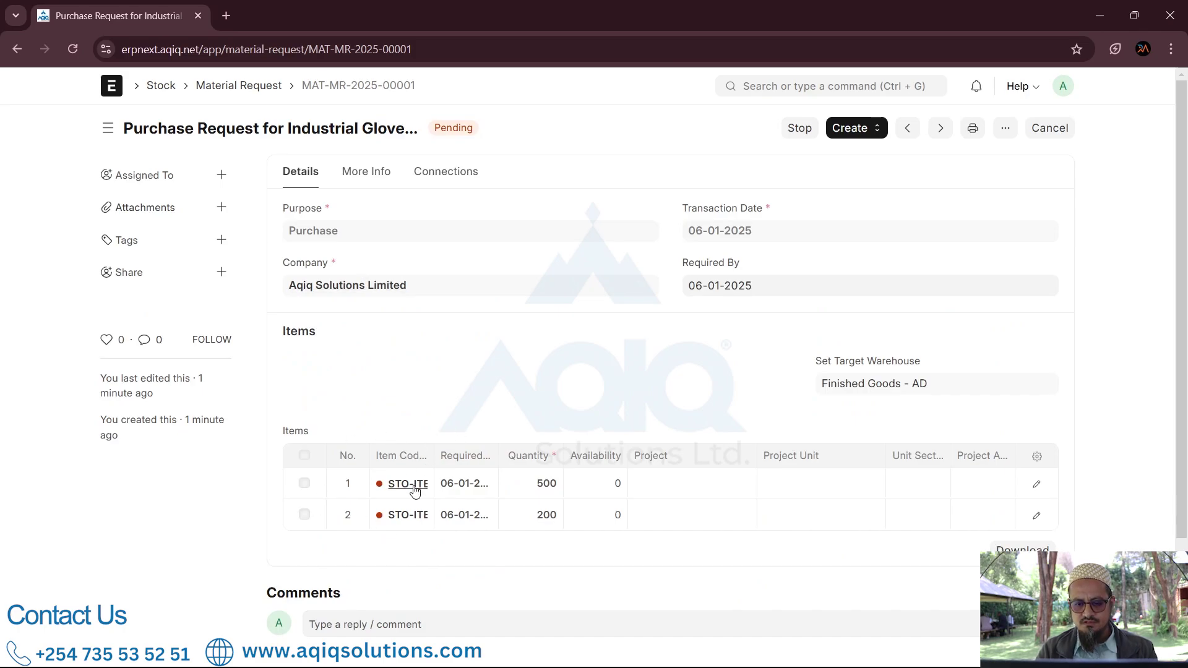
mouse_move(414, 491)
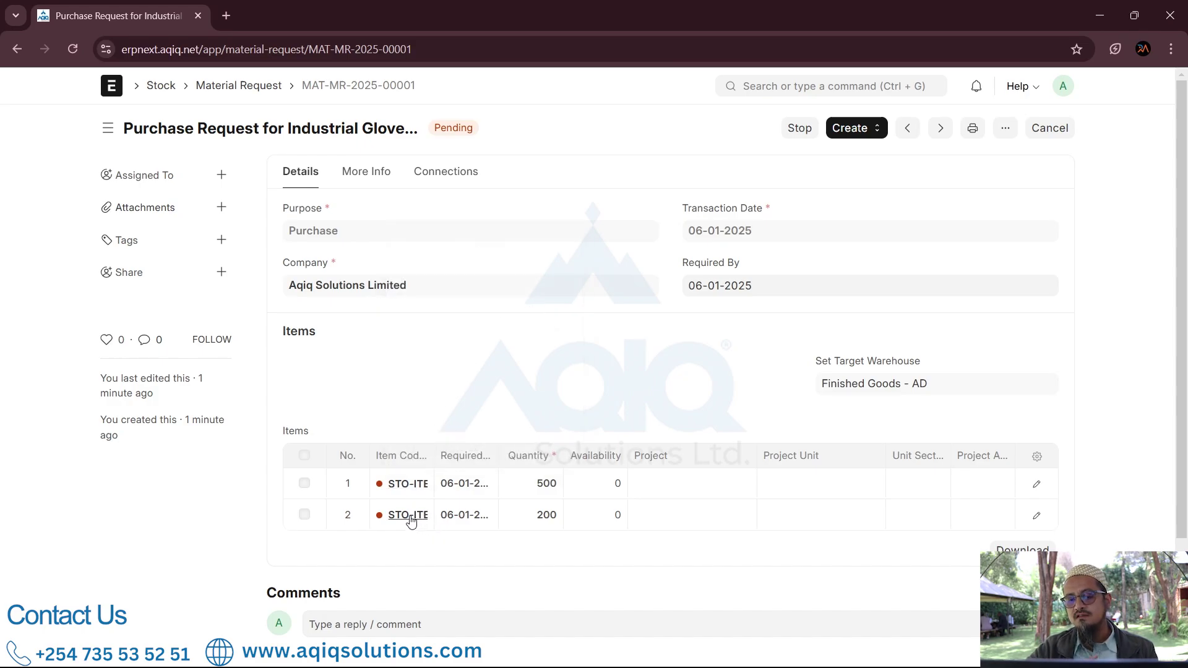
mouse_move(411, 521)
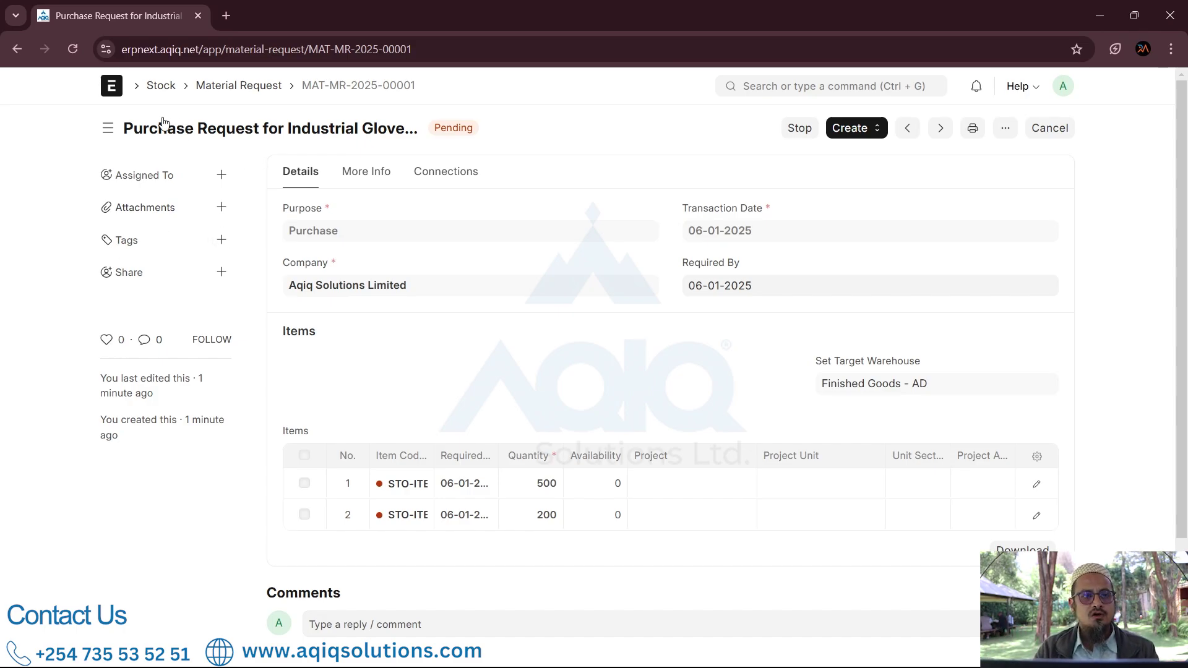
Step: Find the Request for Quotation list through the awesome bar and start a new RFQ
left_click(117, 89)
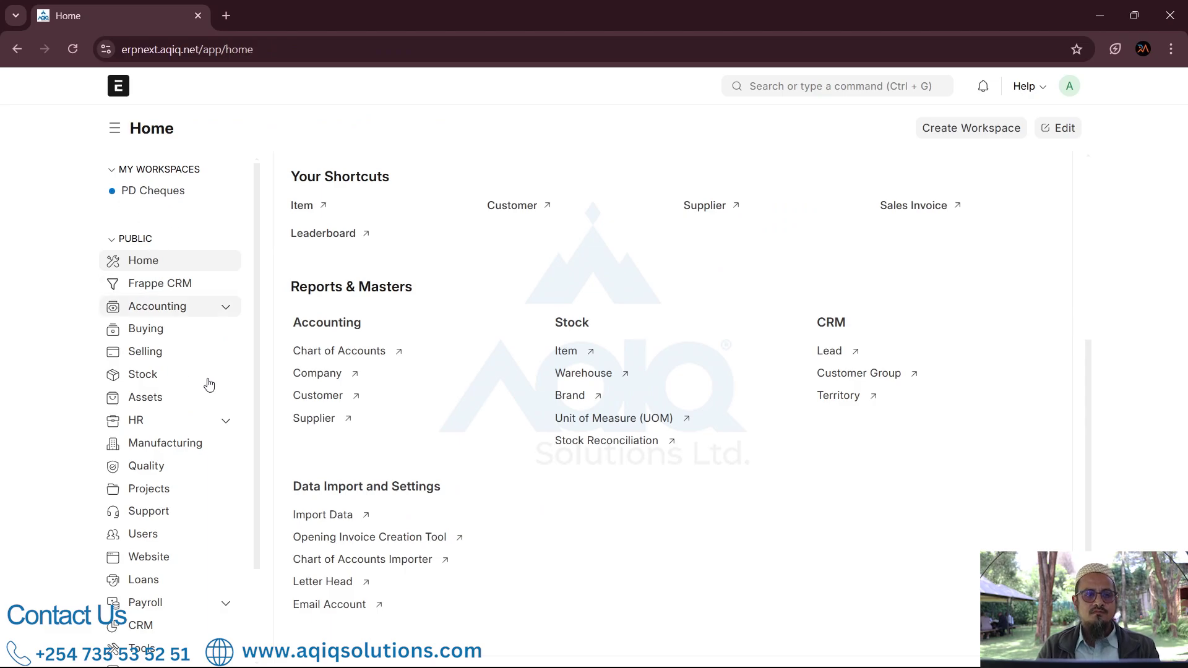
left_click(169, 334)
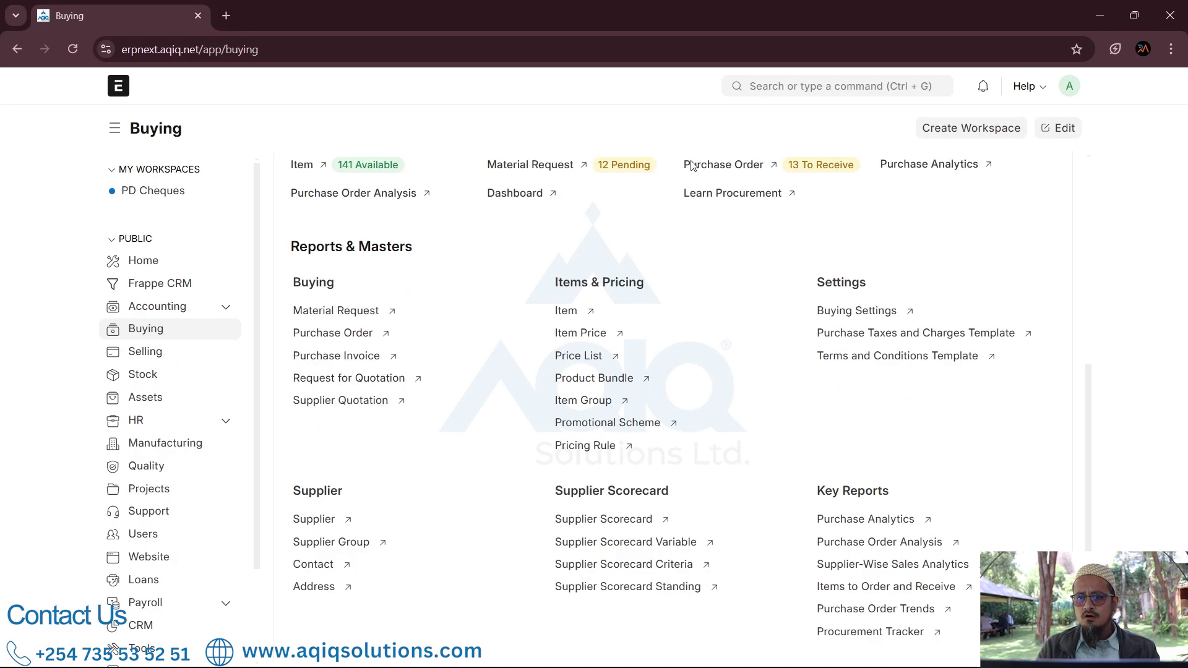
left_click(771, 92)
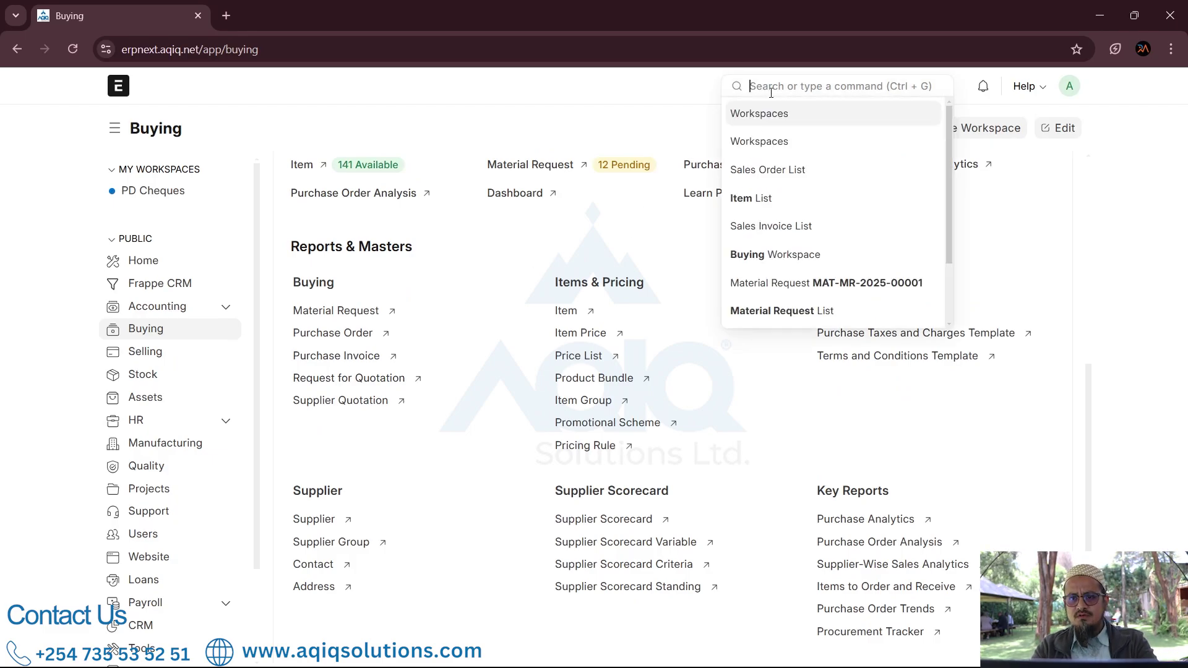
type("request for q")
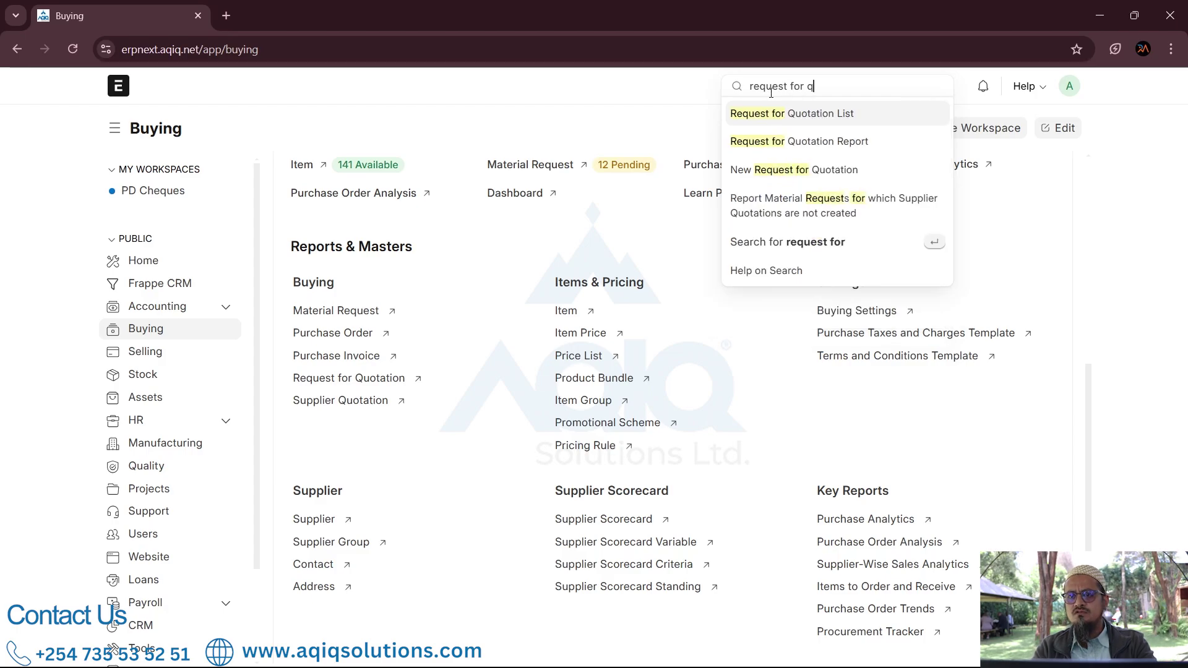
type("u")
left_click(806, 116)
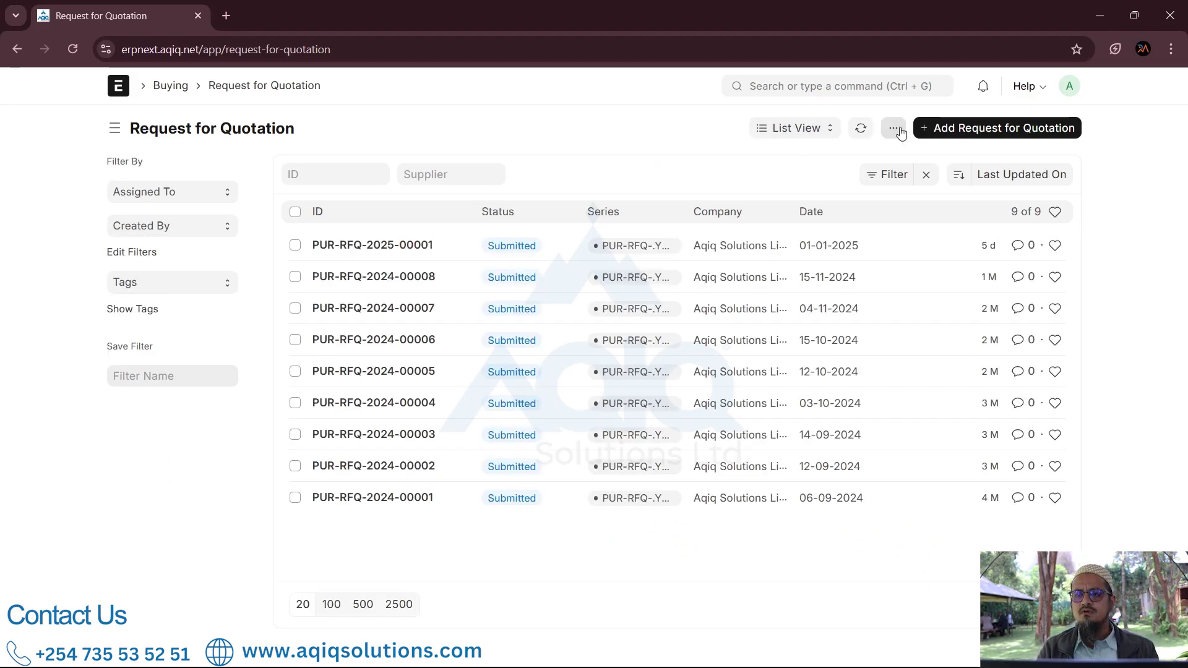
left_click(961, 129)
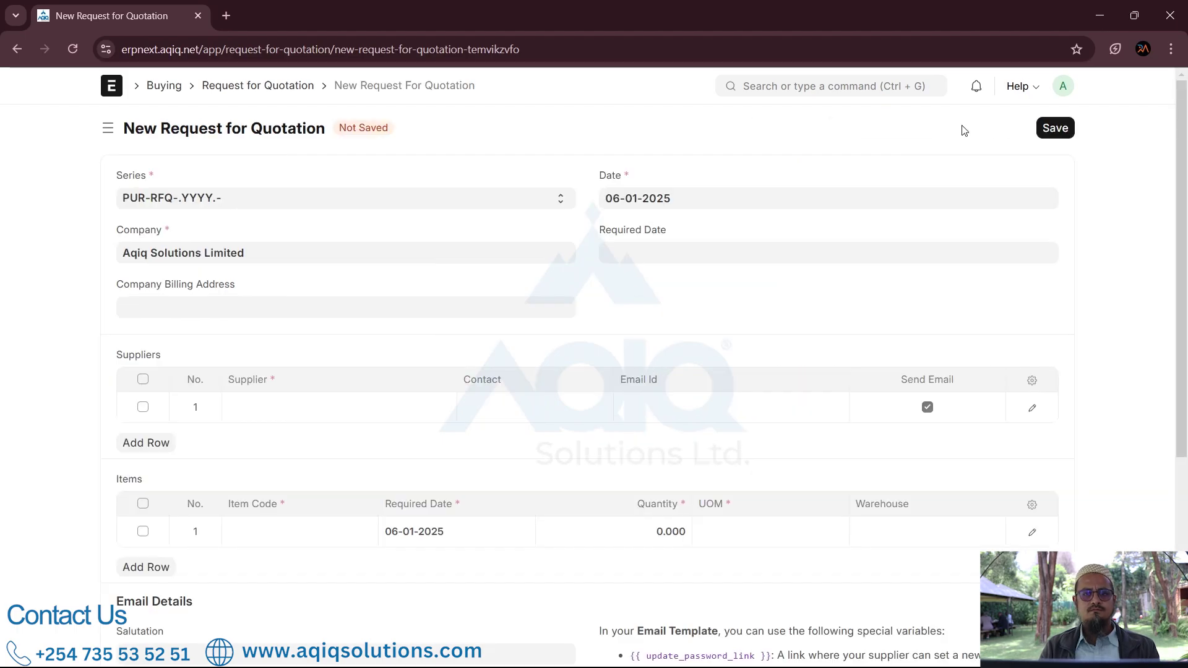
Step: Set the RFQ's Required Date to 07-01-2025
left_click(651, 255)
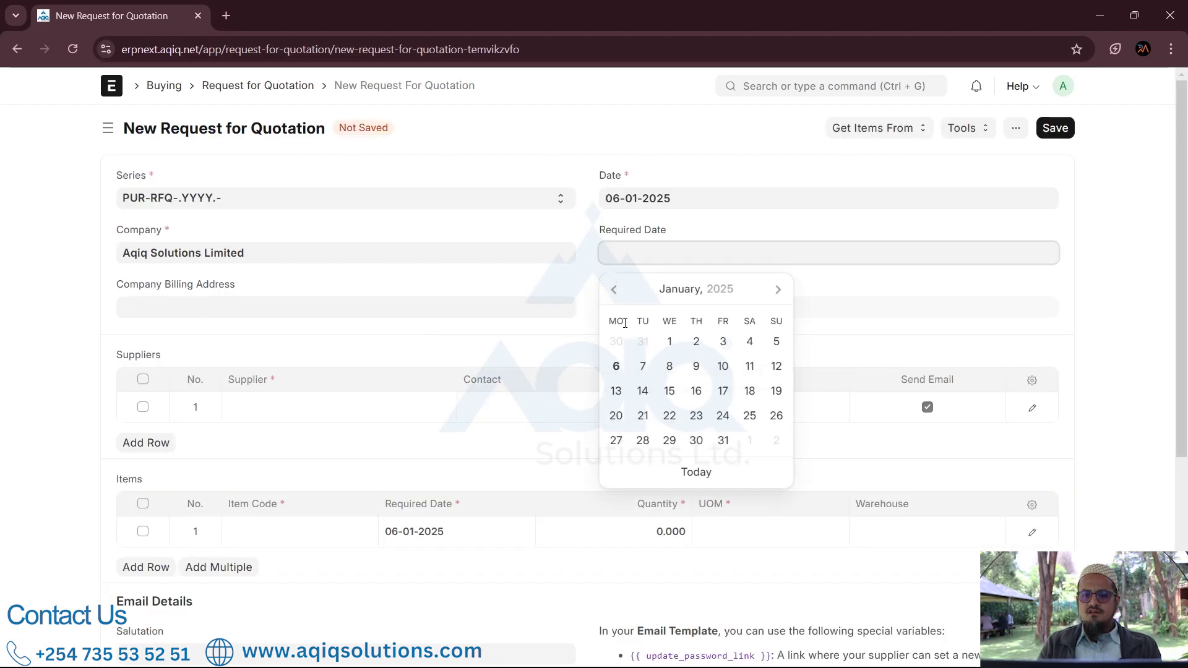
left_click(645, 369)
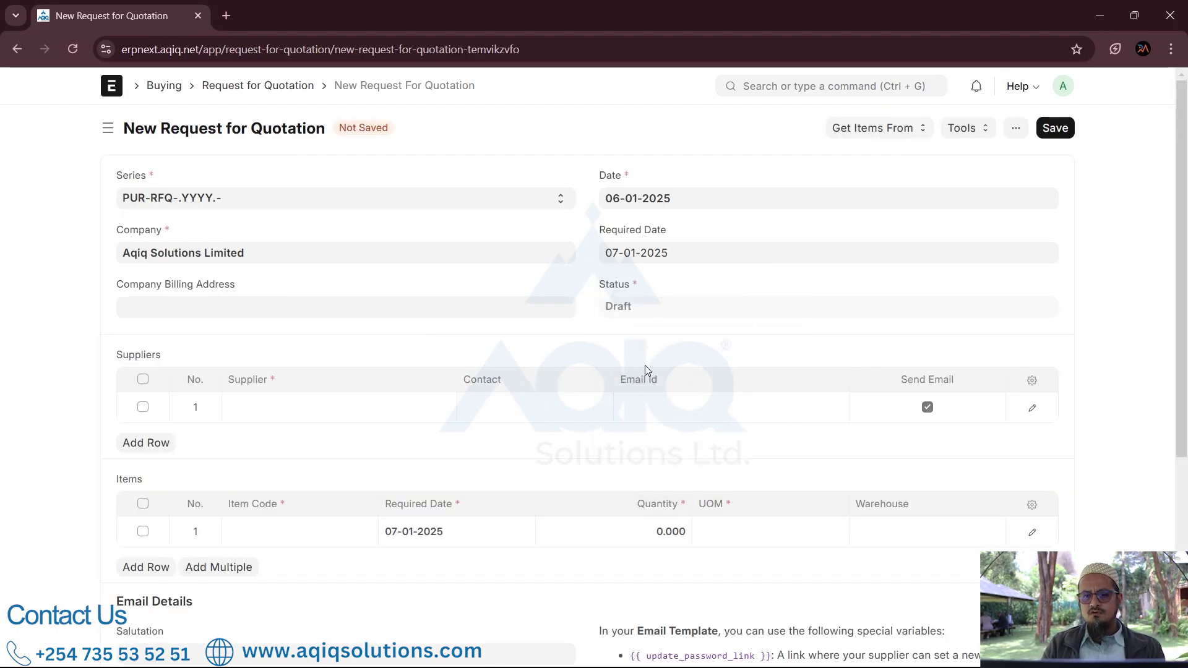
scroll(397, 317, "down", 2)
Step: Add Hardware World Ltd as the first supplier with its e-mail, then a blank second row
left_click(345, 259)
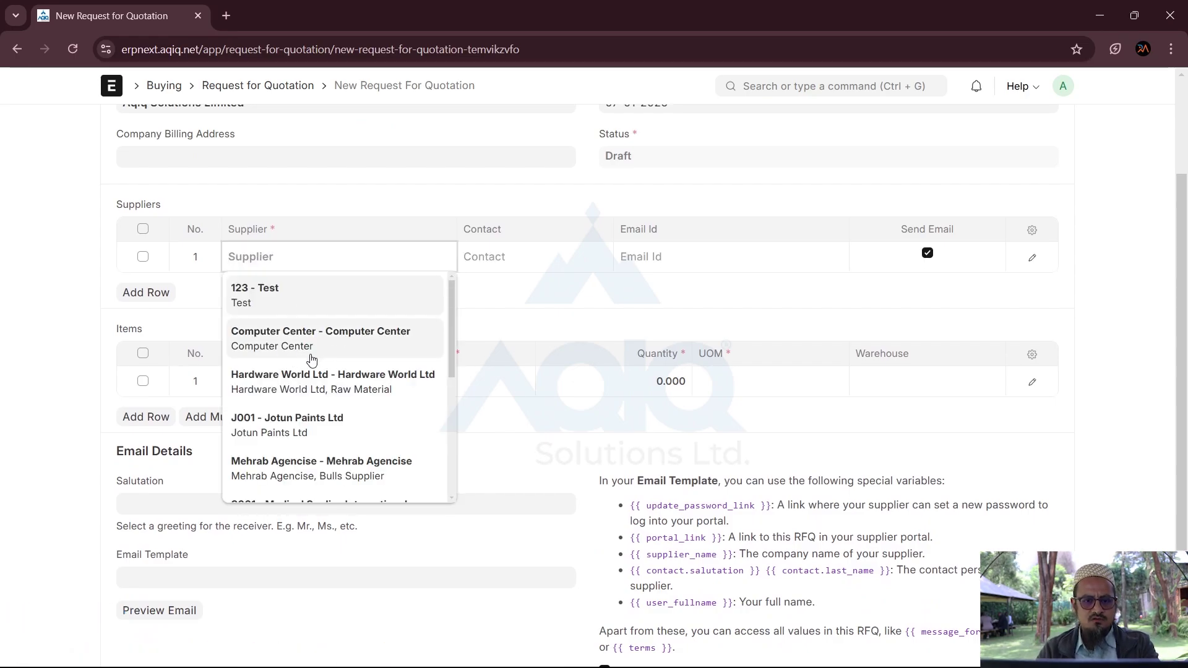
left_click(335, 386)
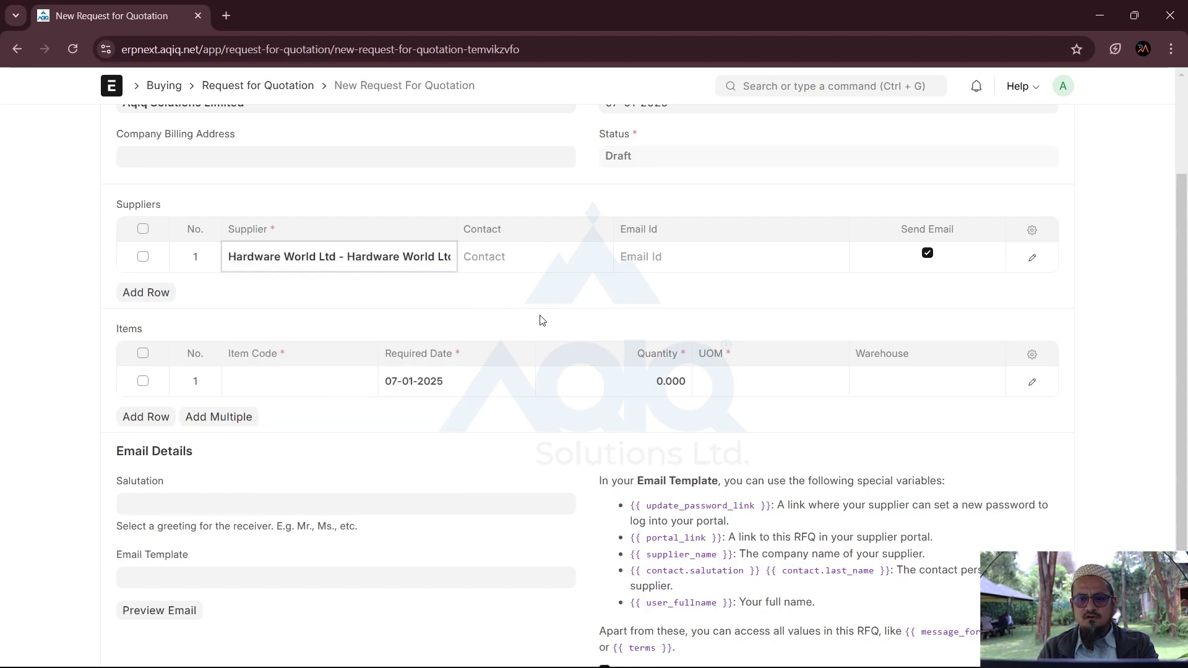
left_click(669, 255)
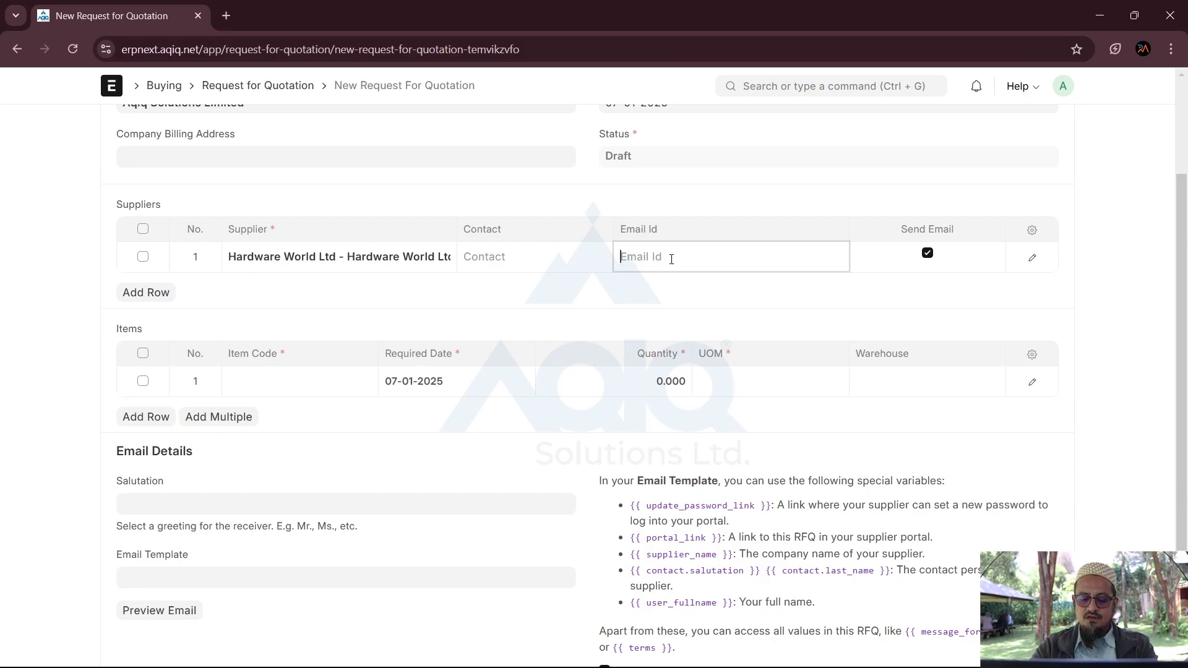
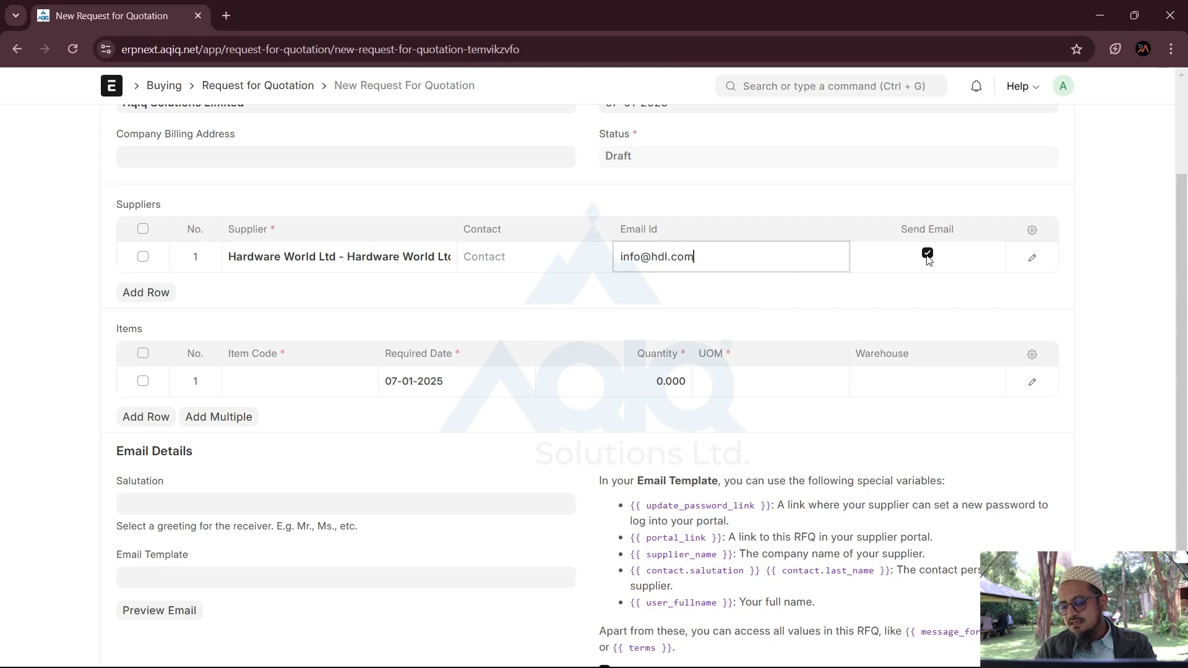
left_click(143, 294)
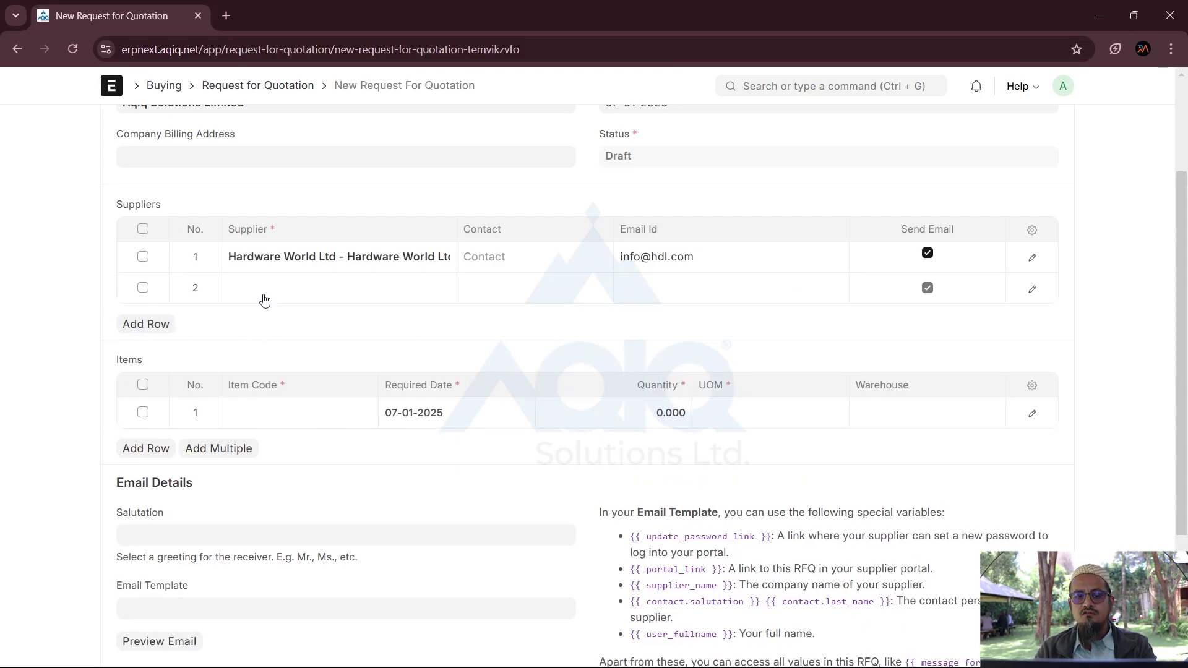
Step: Choose Mehrab Agencise in the second supplier row and begin entering its e-mail
left_click(265, 299)
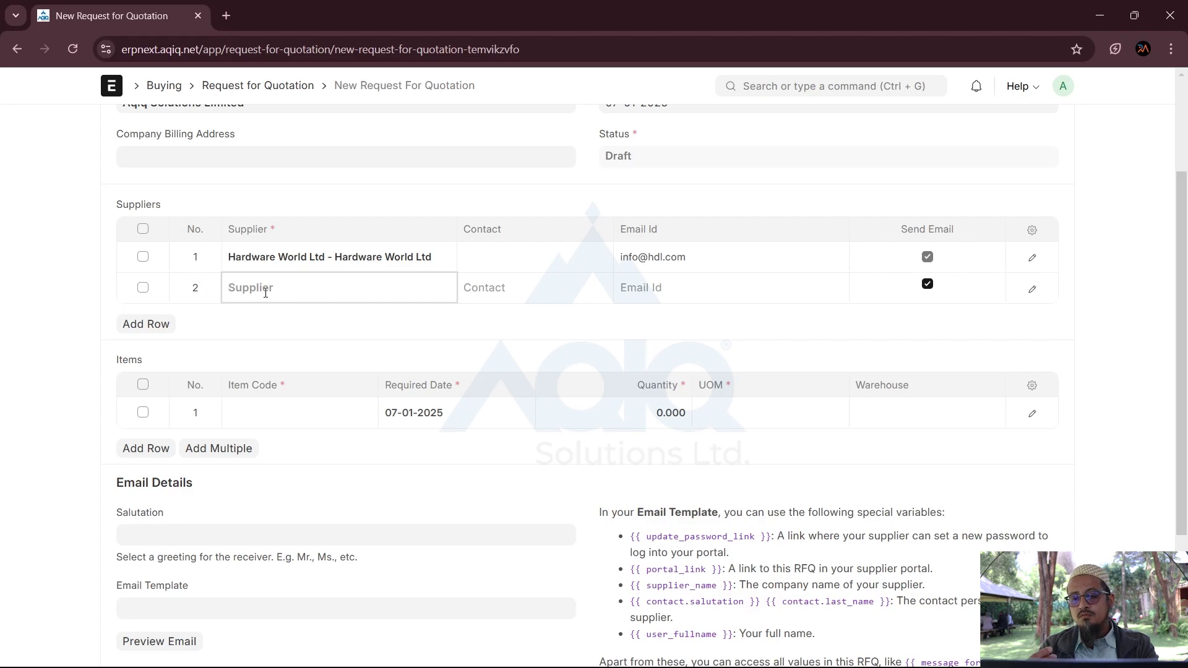
left_click(265, 293)
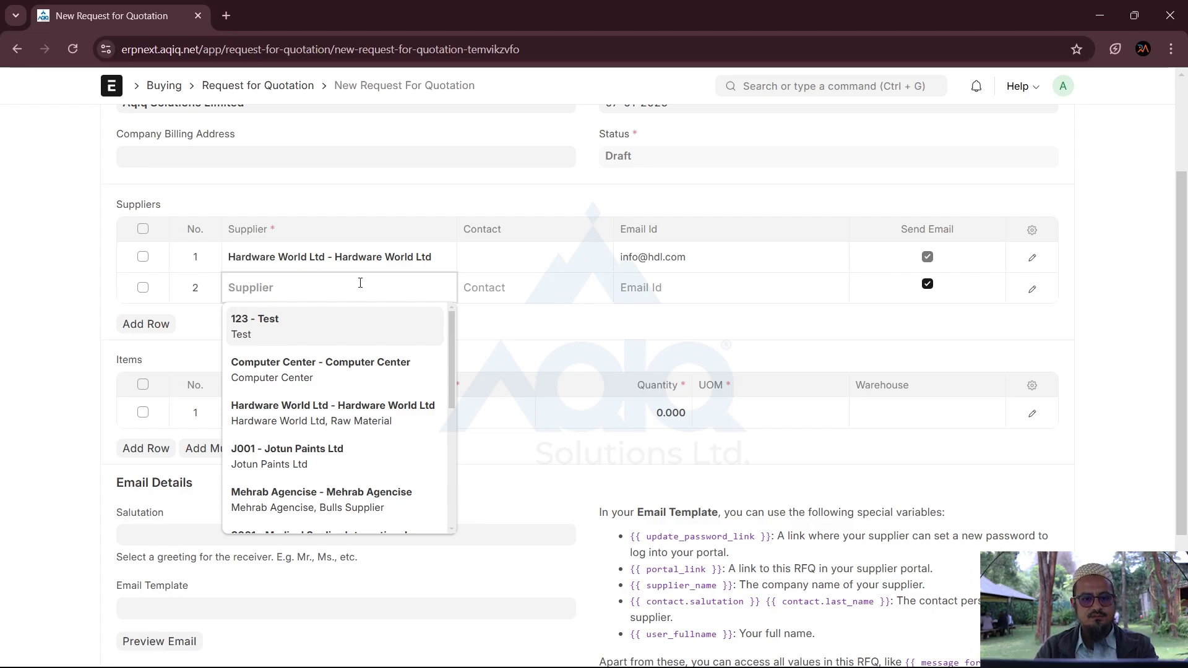
scroll(342, 451, "down", 2)
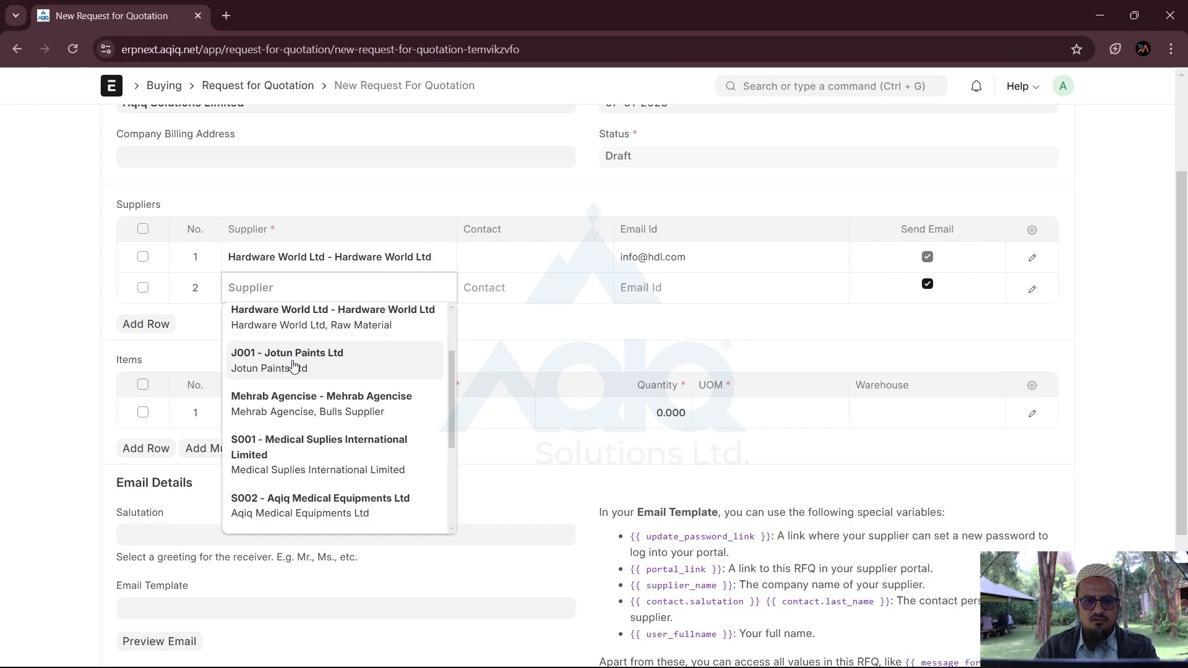
scroll(293, 365, "up", 1)
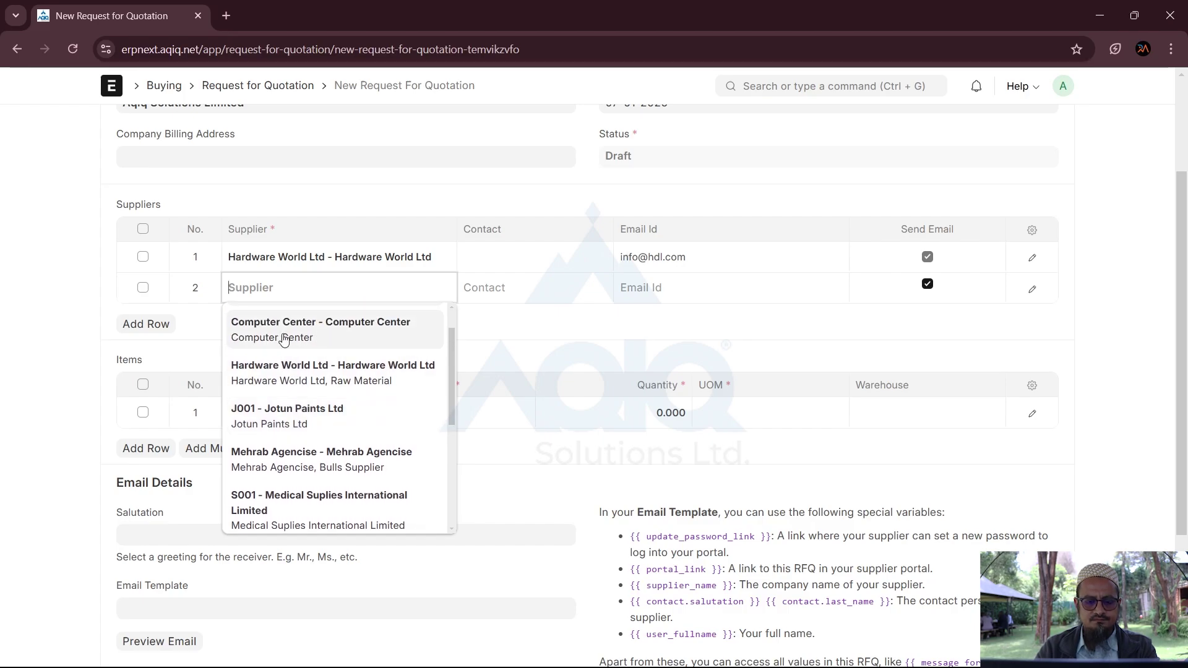
scroll(317, 464, "down", 1)
left_click(253, 419)
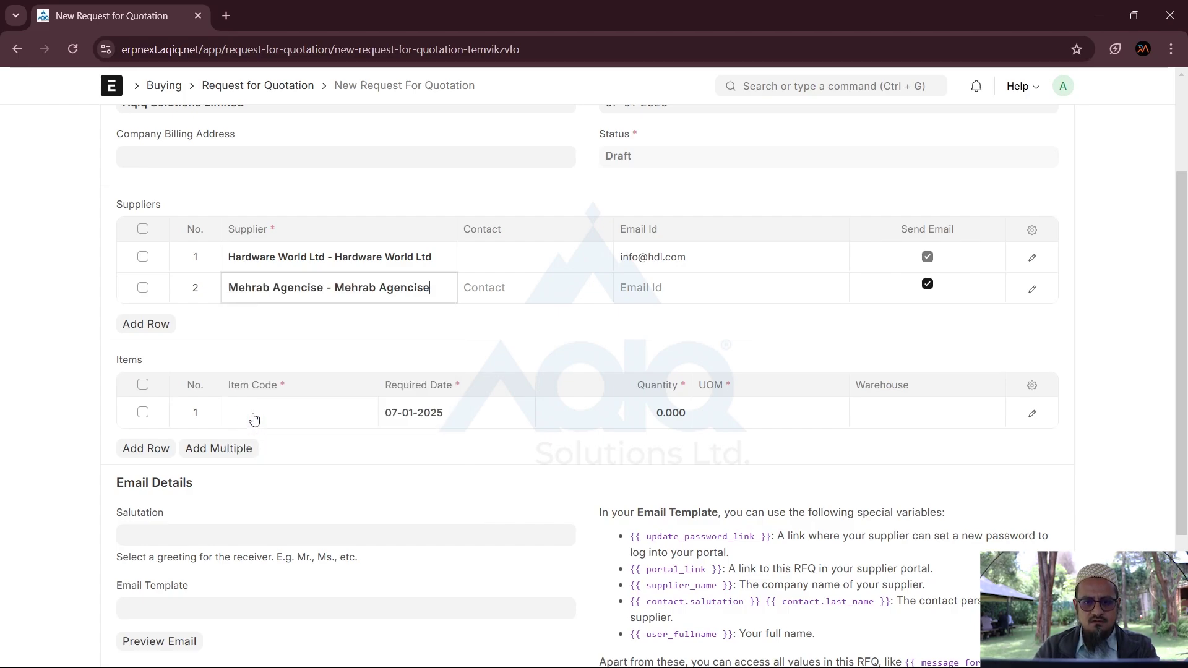
left_click(685, 292)
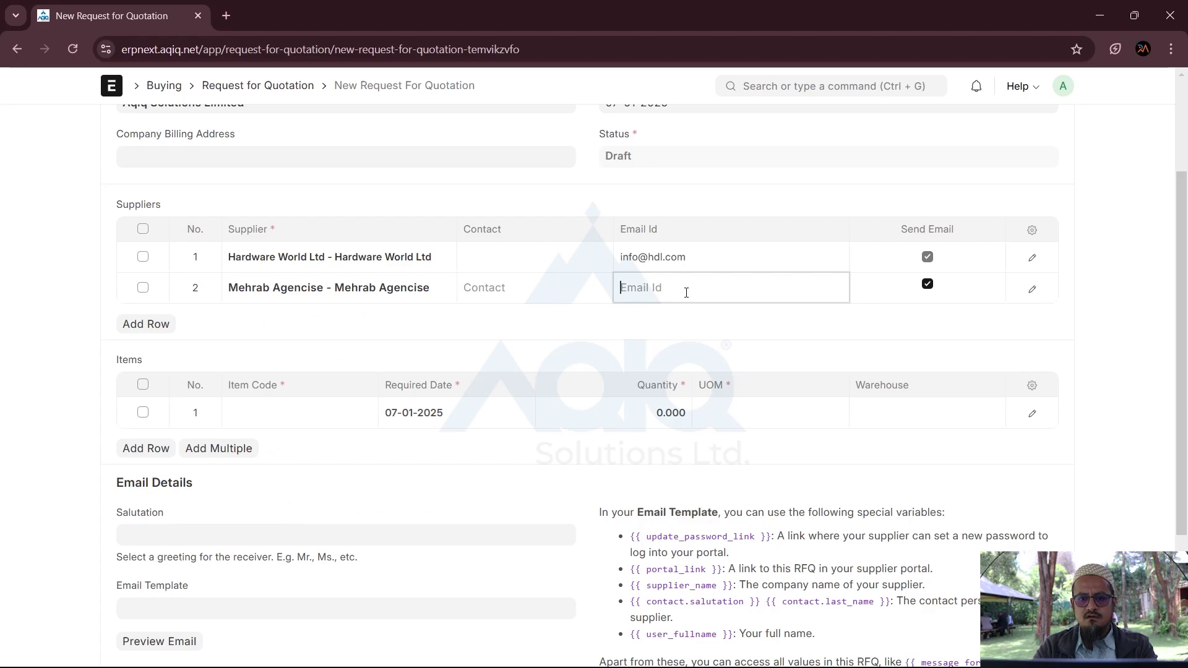
type("me")
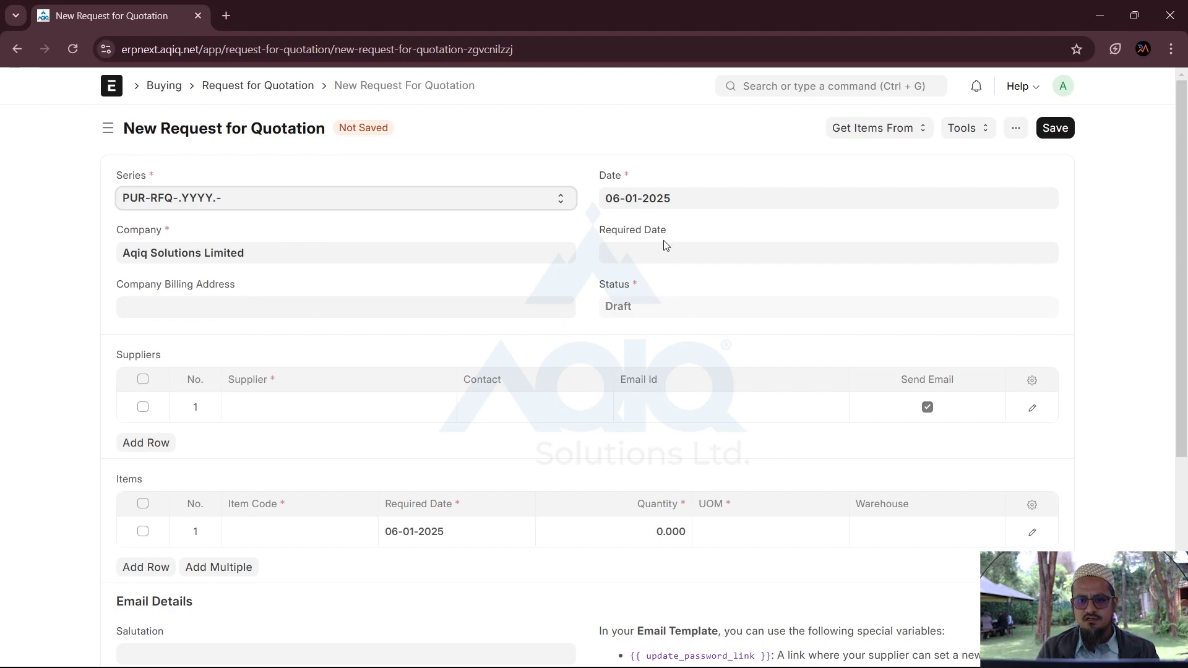
Step: Set the required date to 07-01-2025 and add Hardware World Ltd with its e-mail address
left_click(660, 259)
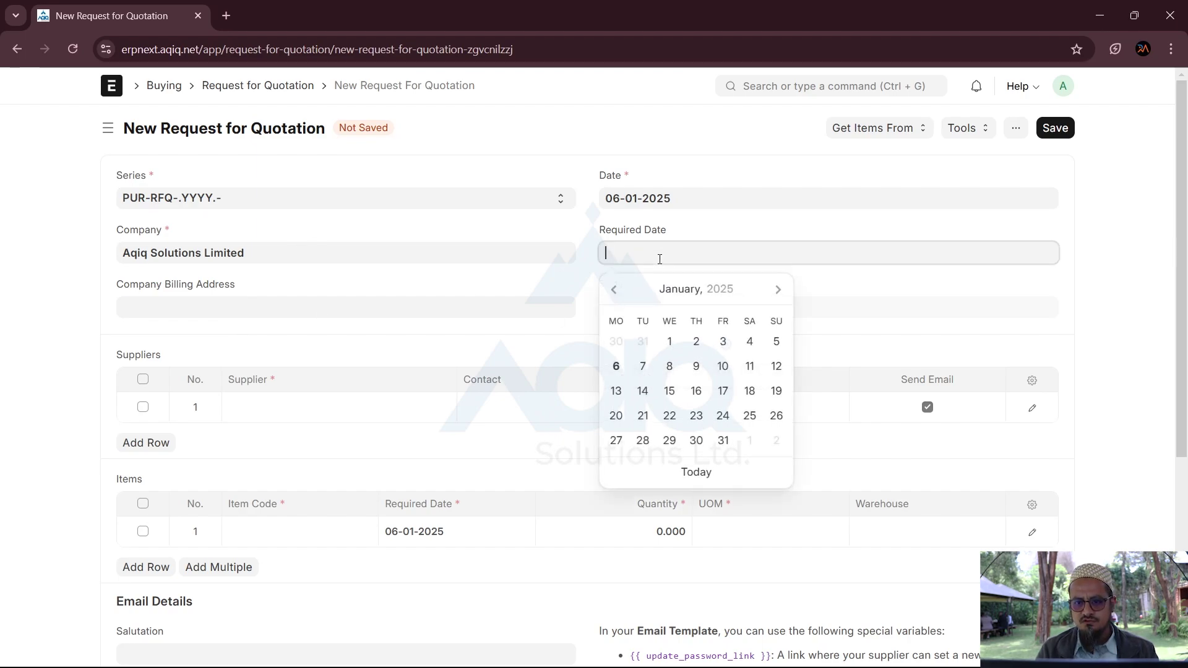
left_click(641, 366)
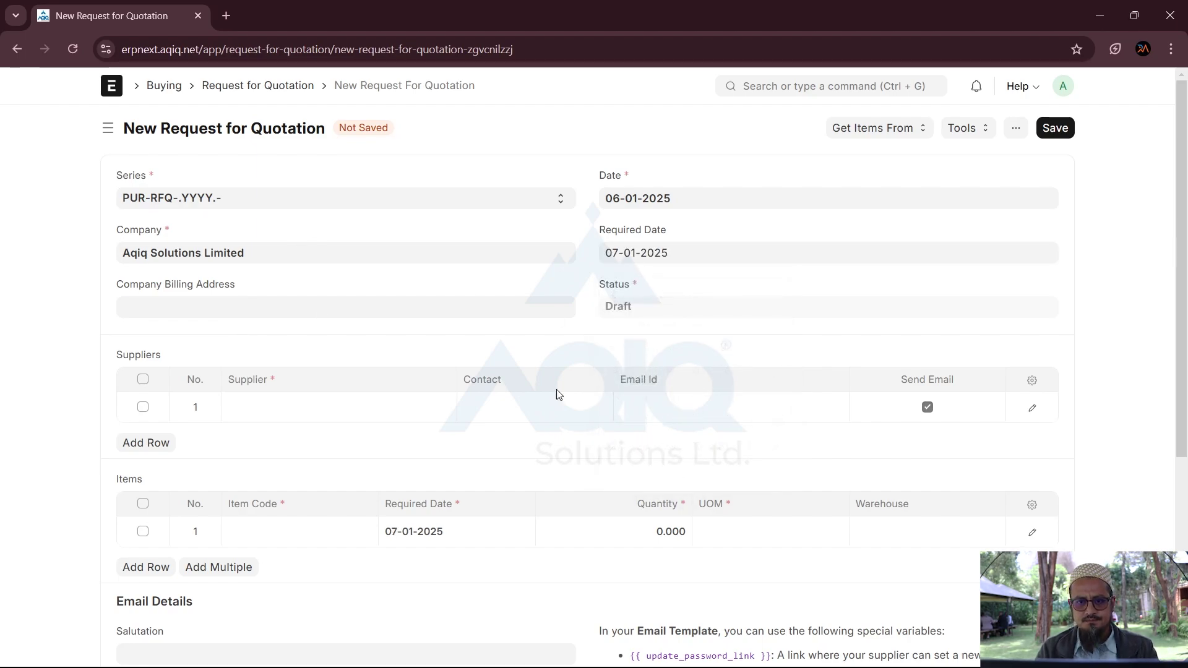
left_click(241, 413)
type("hardw")
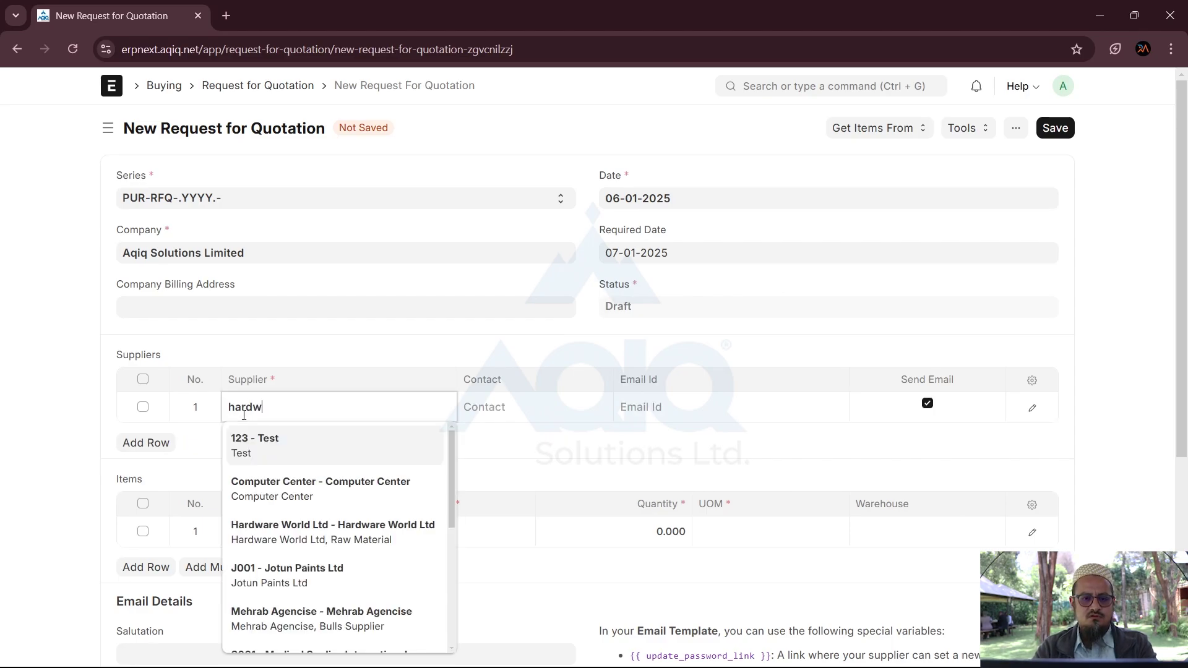
left_click(347, 451)
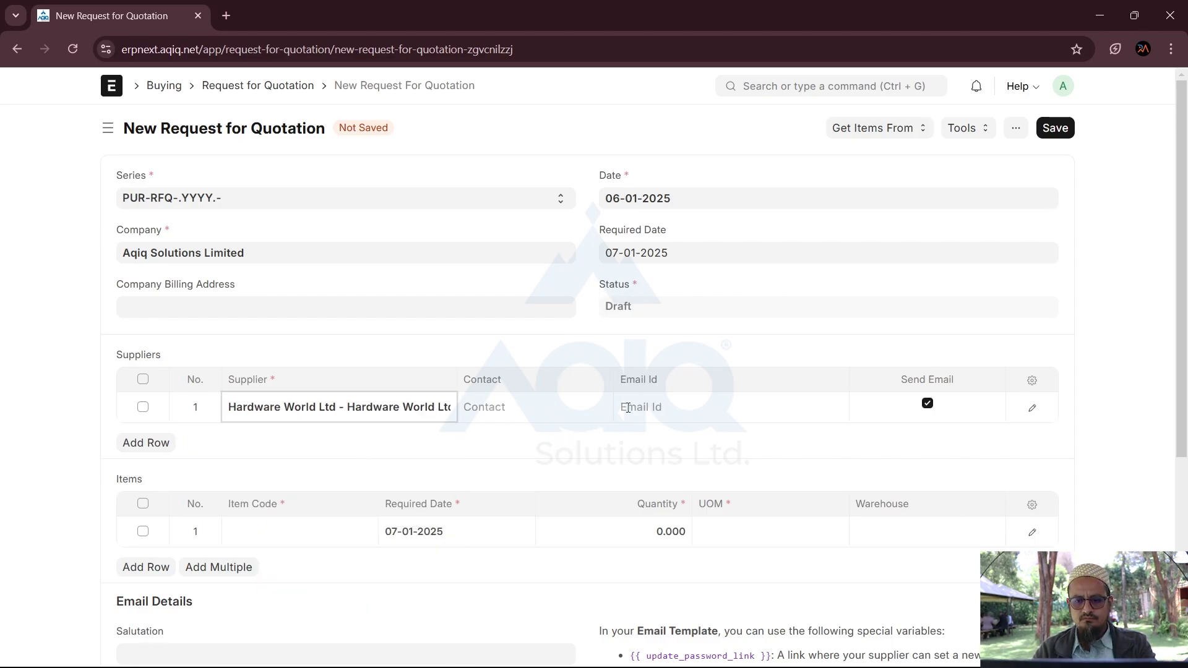
left_click(652, 408)
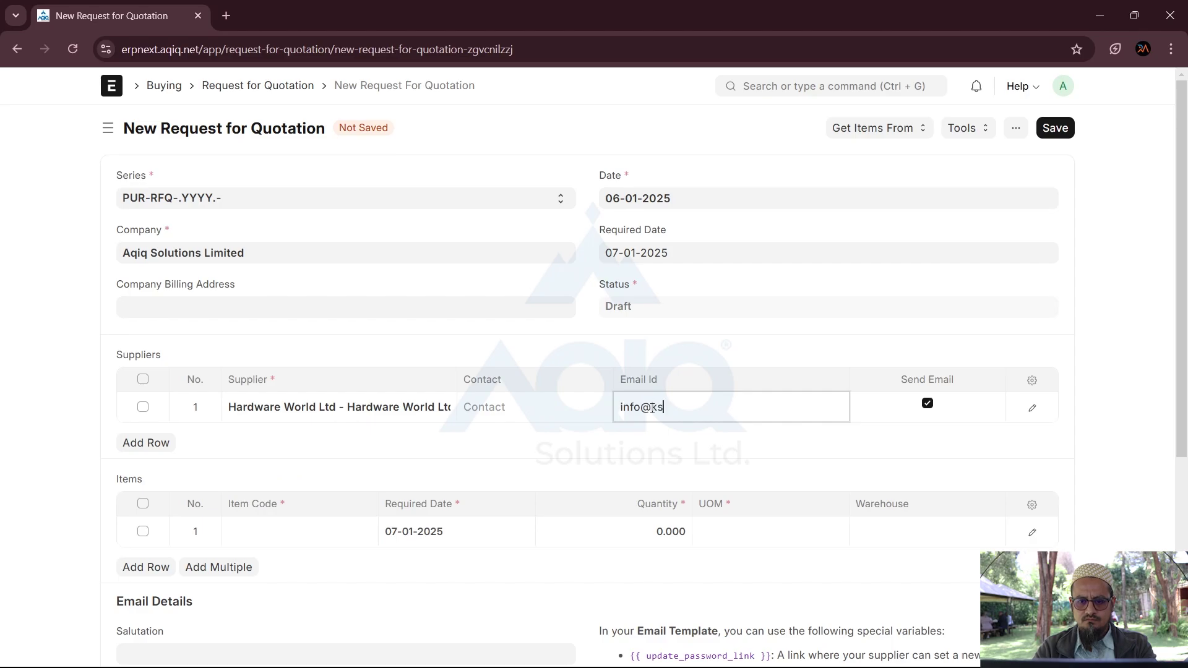
key("Tab")
key("Tab")
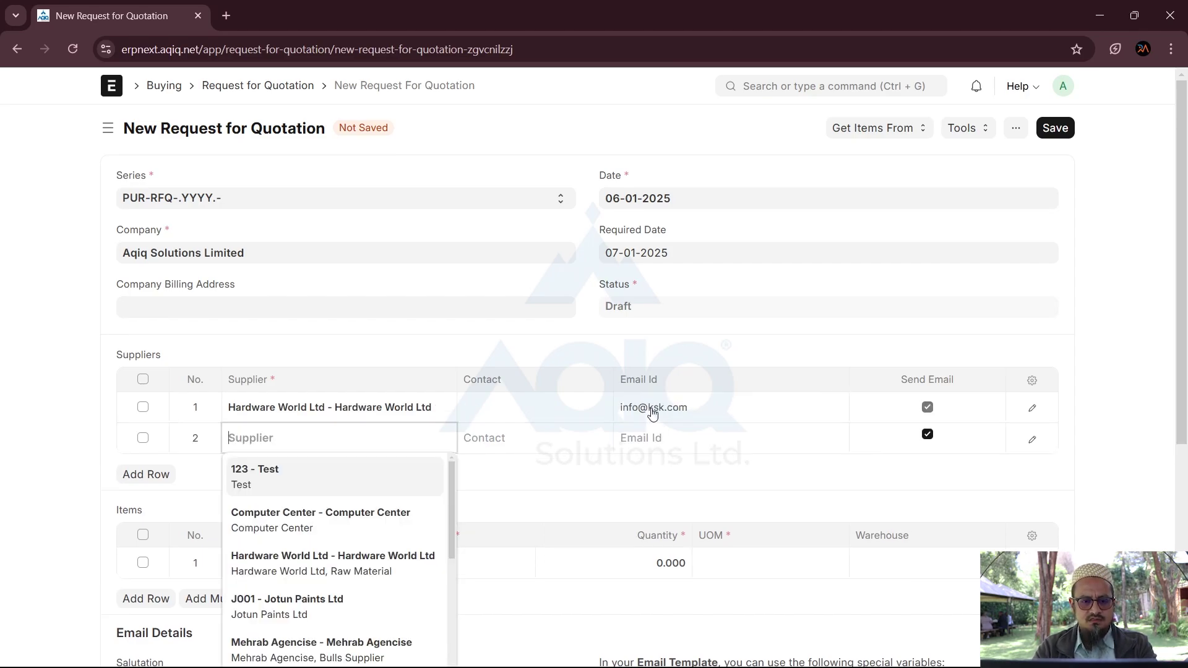
Step: Add Mehrab Agencise as the second supplier with its e-mail address
left_click(383, 645)
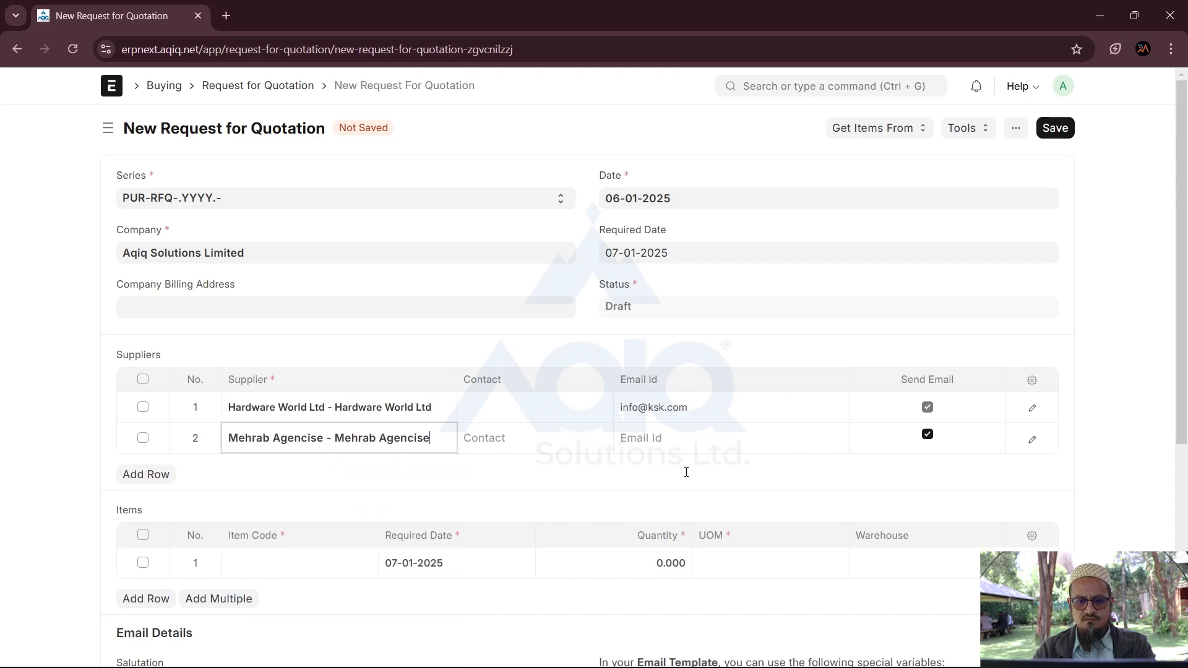
left_click(667, 442)
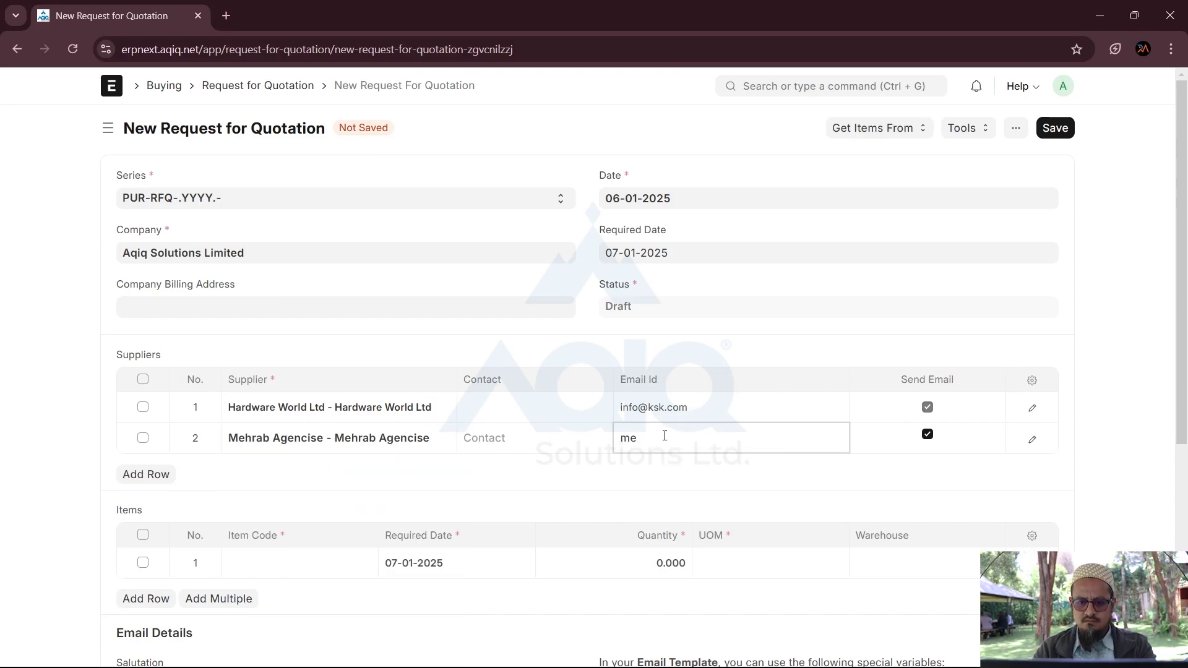
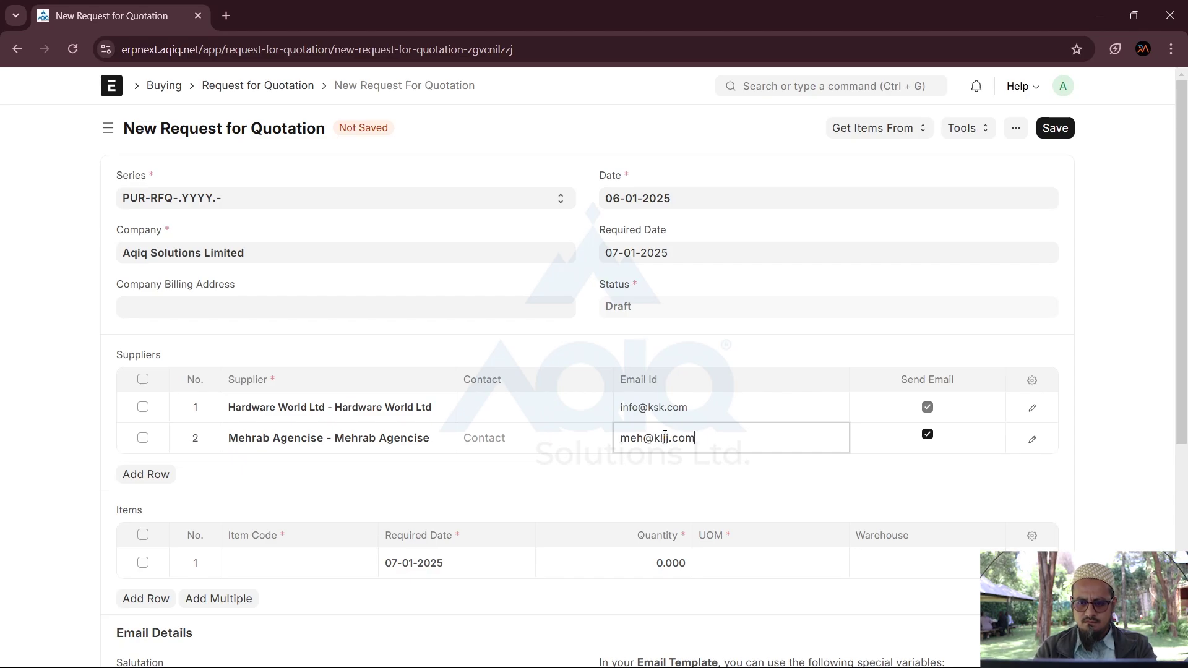
left_click(559, 483)
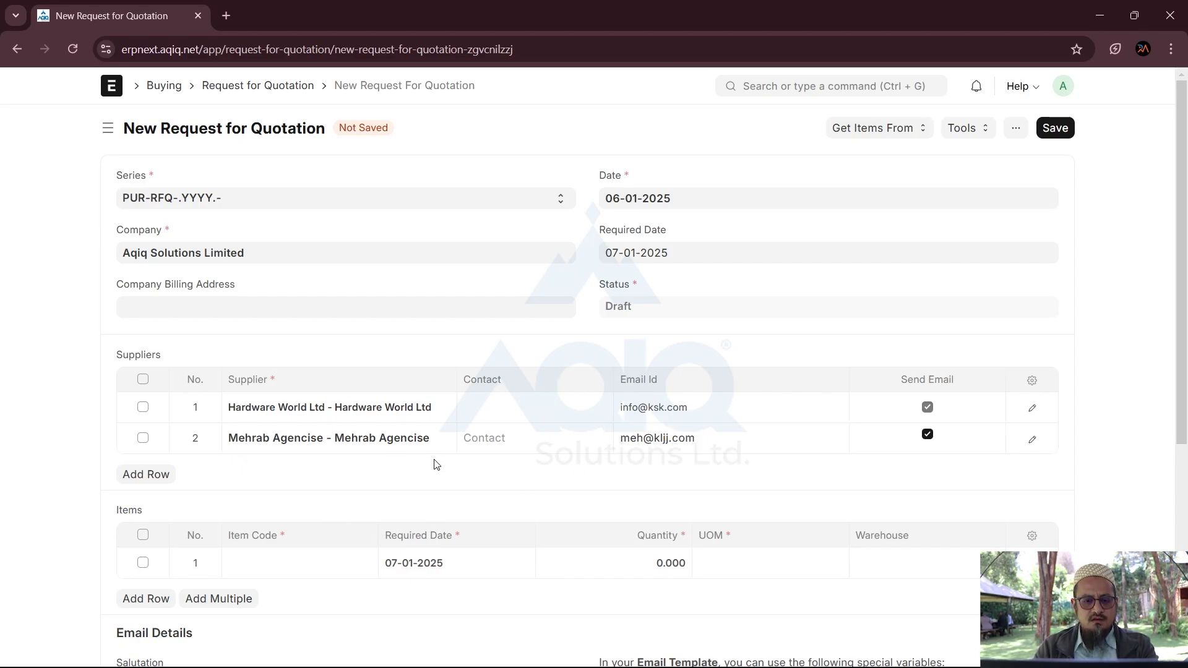
scroll(437, 466, "down", 4)
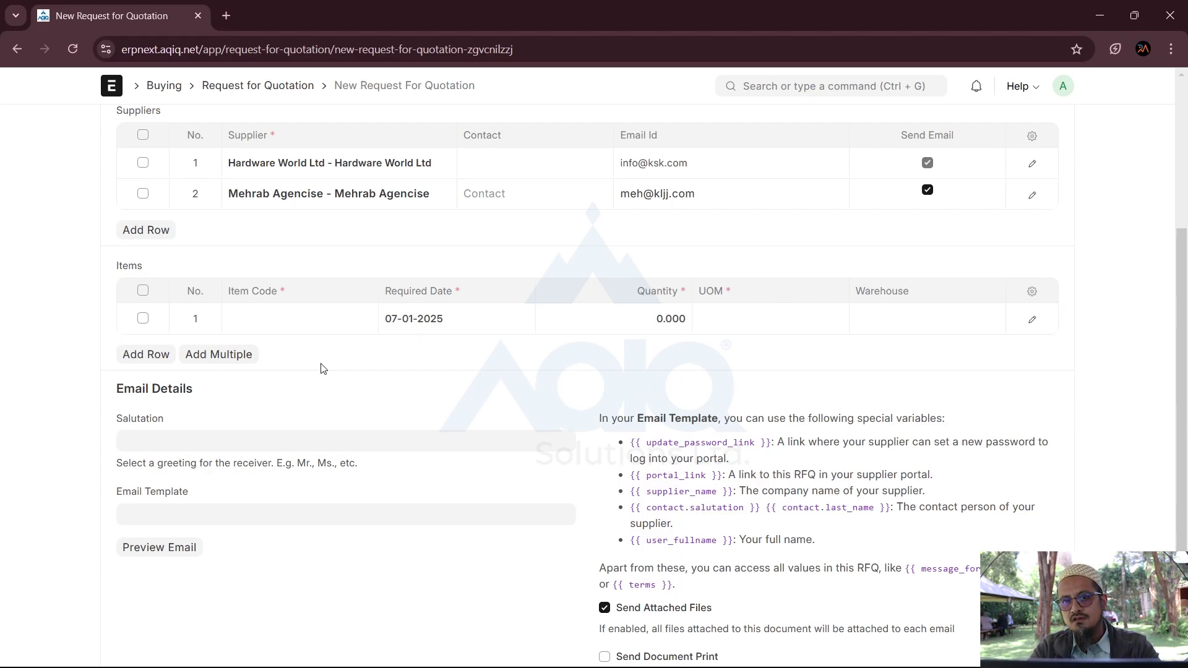
scroll(322, 369, "up", 4)
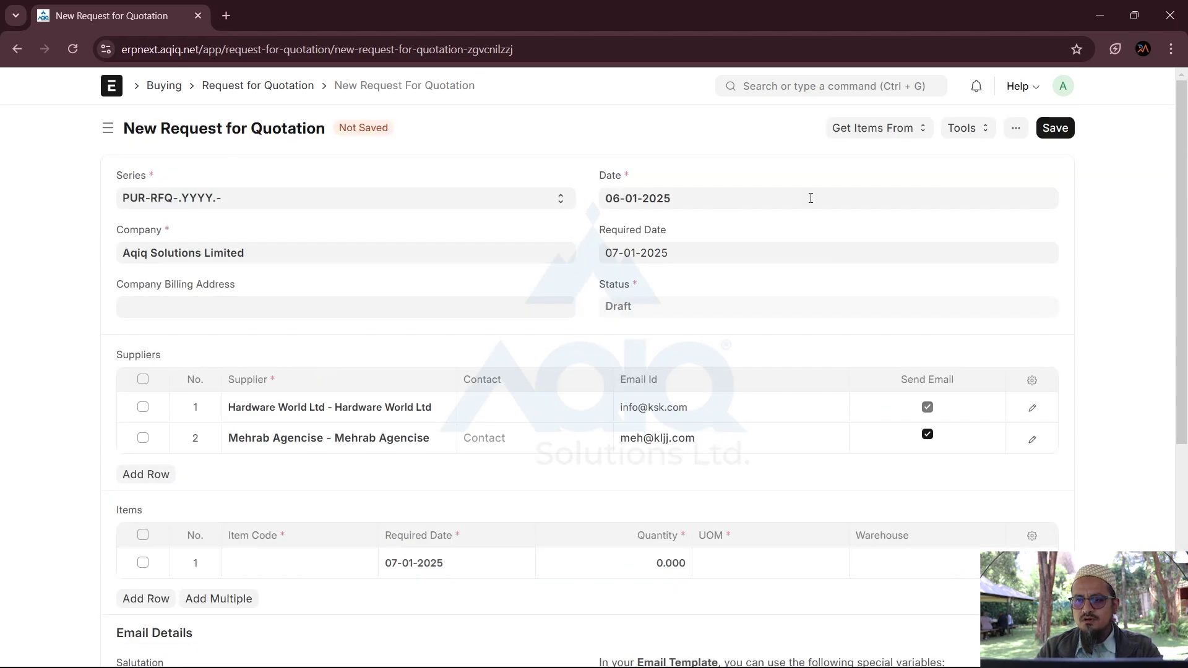
Step: Pull items from material request MAT-MR-2025-00001, adding rows of 500 and 200 Nos
left_click(882, 128)
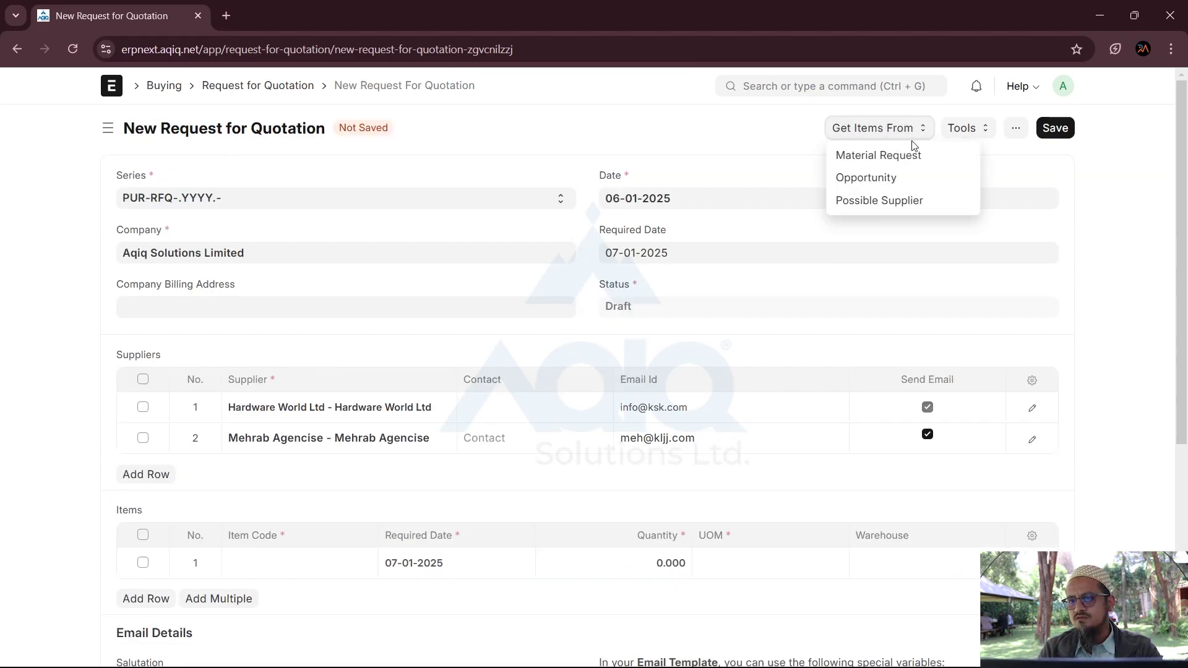
left_click(876, 159)
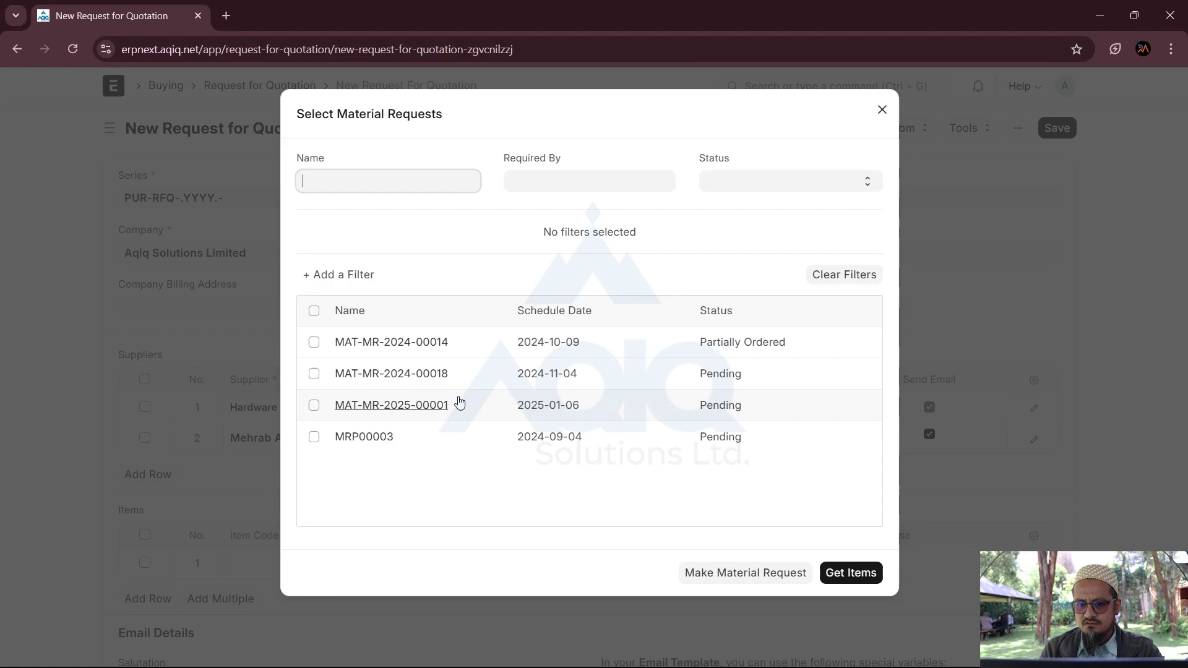
left_click(314, 406)
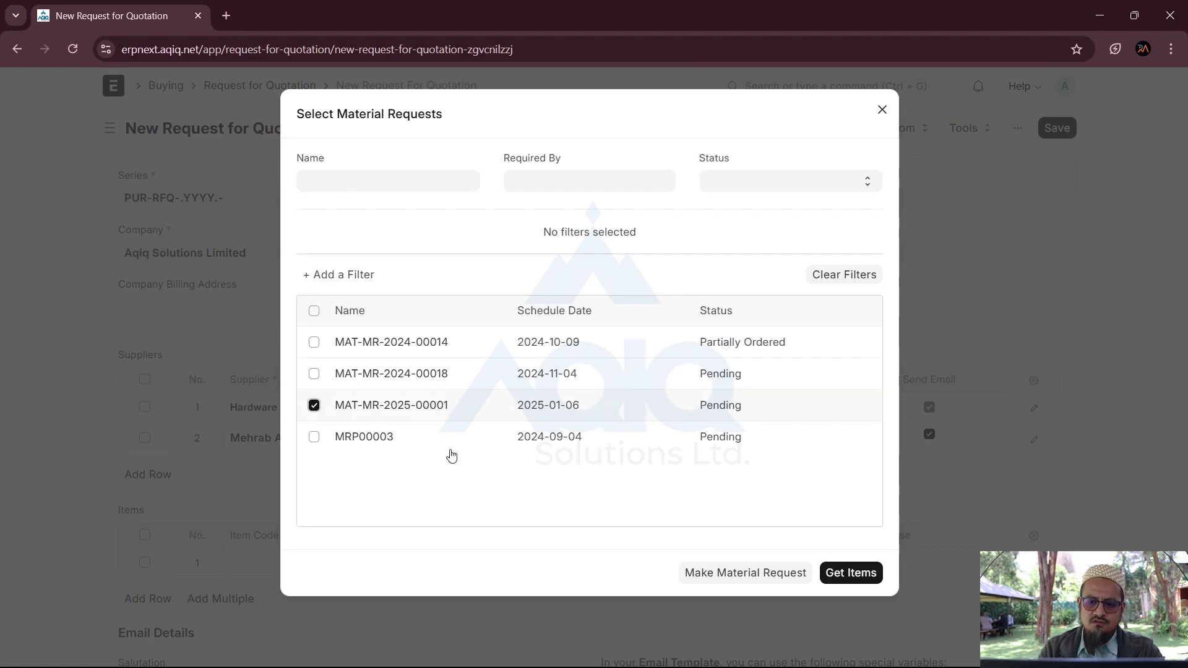
left_click(834, 581)
scroll(368, 492, "down", 4)
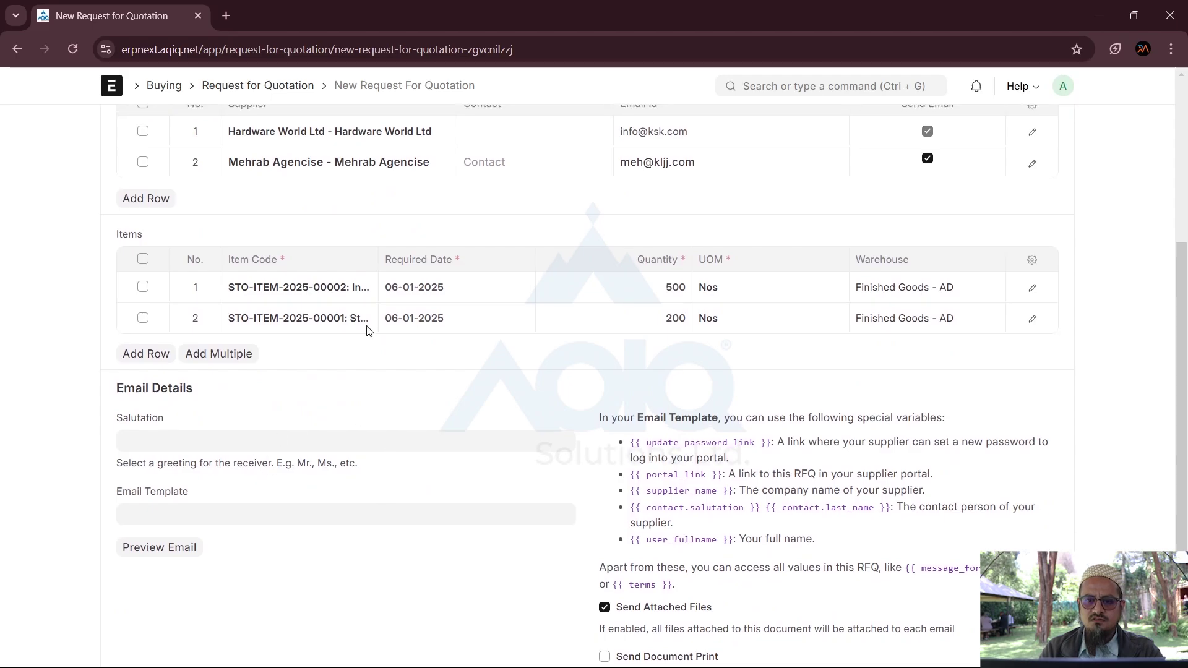
scroll(613, 284, "up", 4)
scroll(613, 282, "down", 5)
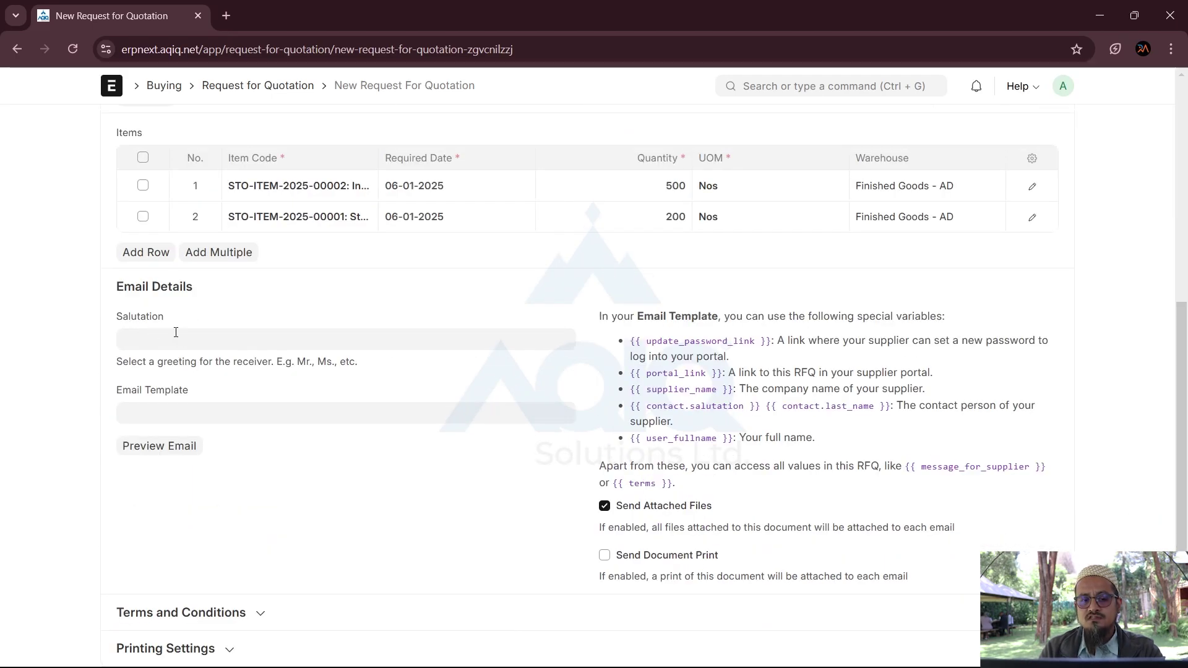
Step: Choose Mr as the email salutation and leave Email Template unselected
left_click(174, 334)
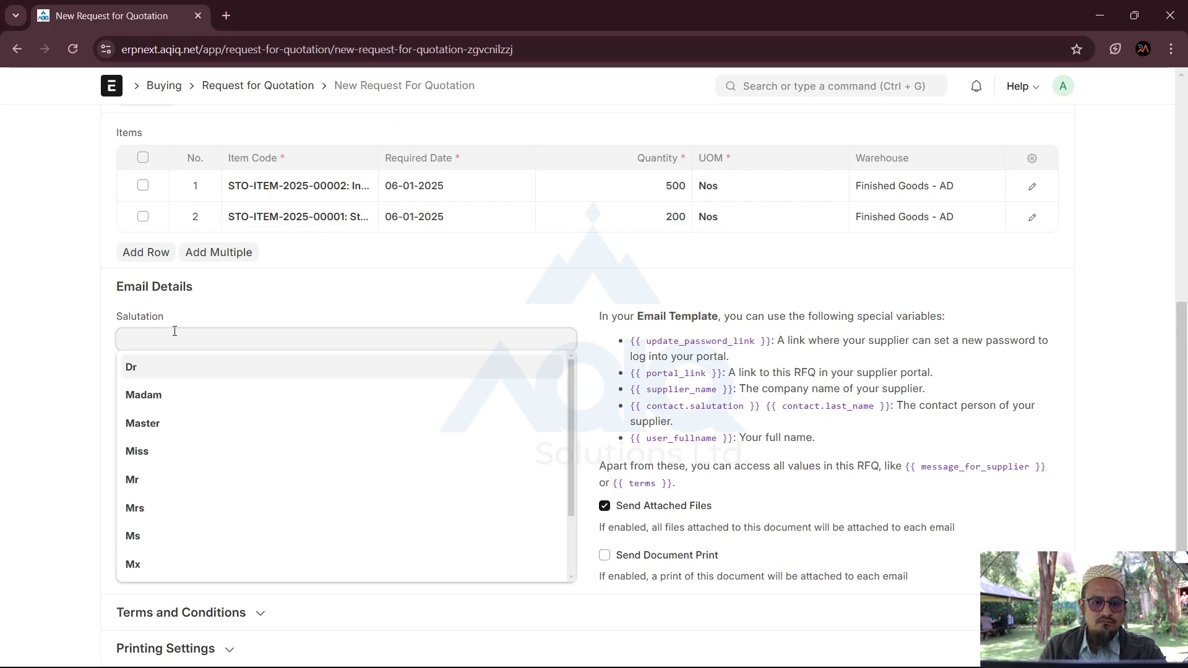
left_click(137, 480)
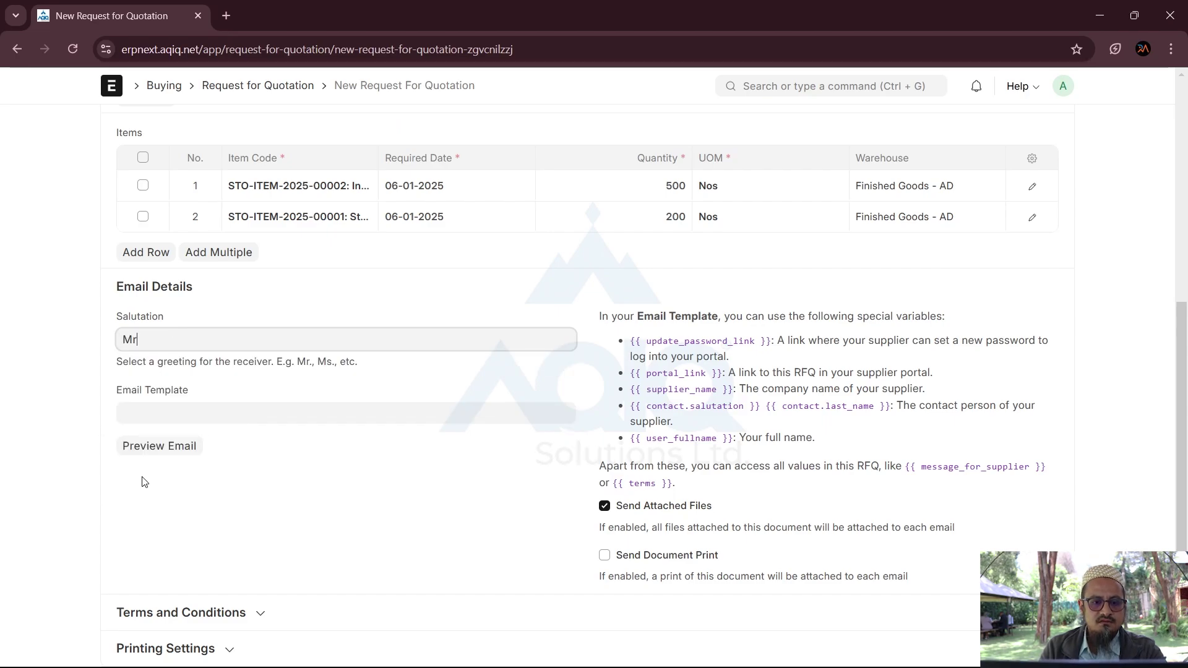
left_click(153, 419)
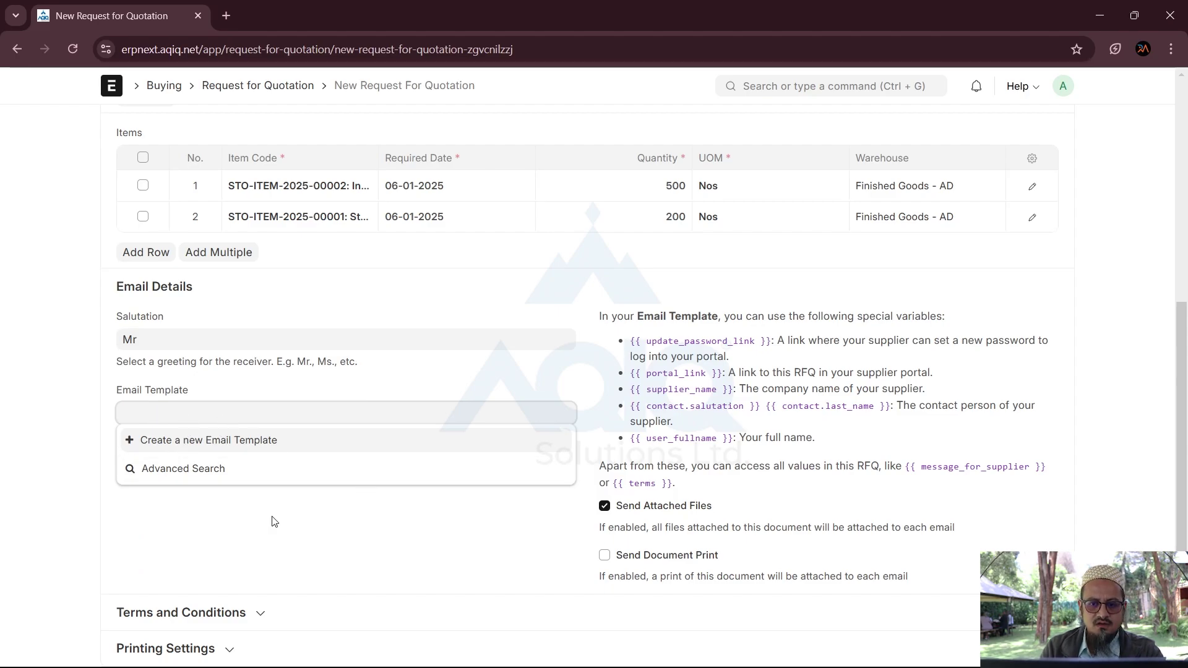
left_click(289, 547)
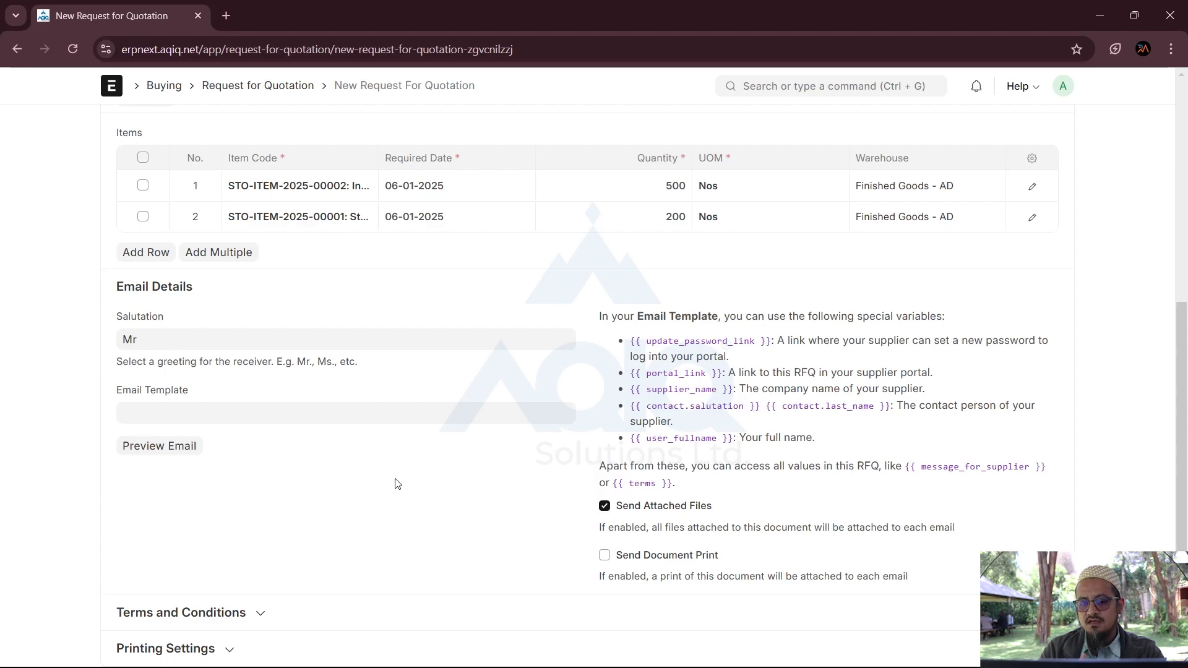
scroll(396, 483, "up", 6)
scroll(396, 483, "down", 6)
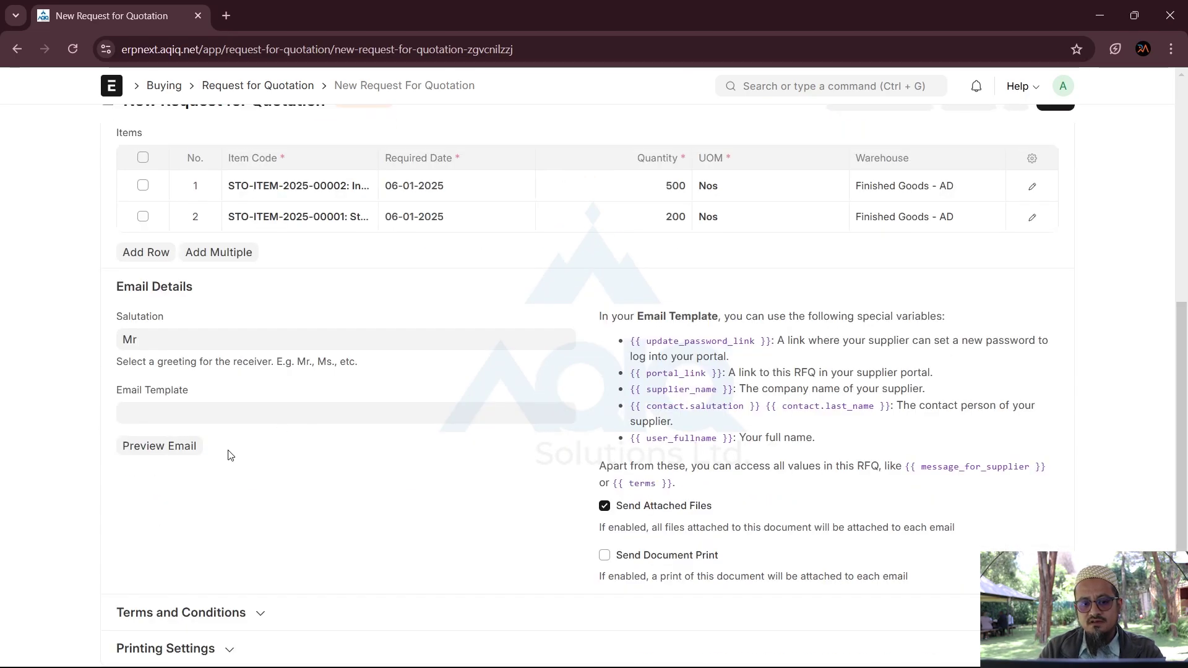
scroll(373, 498, "up", 5)
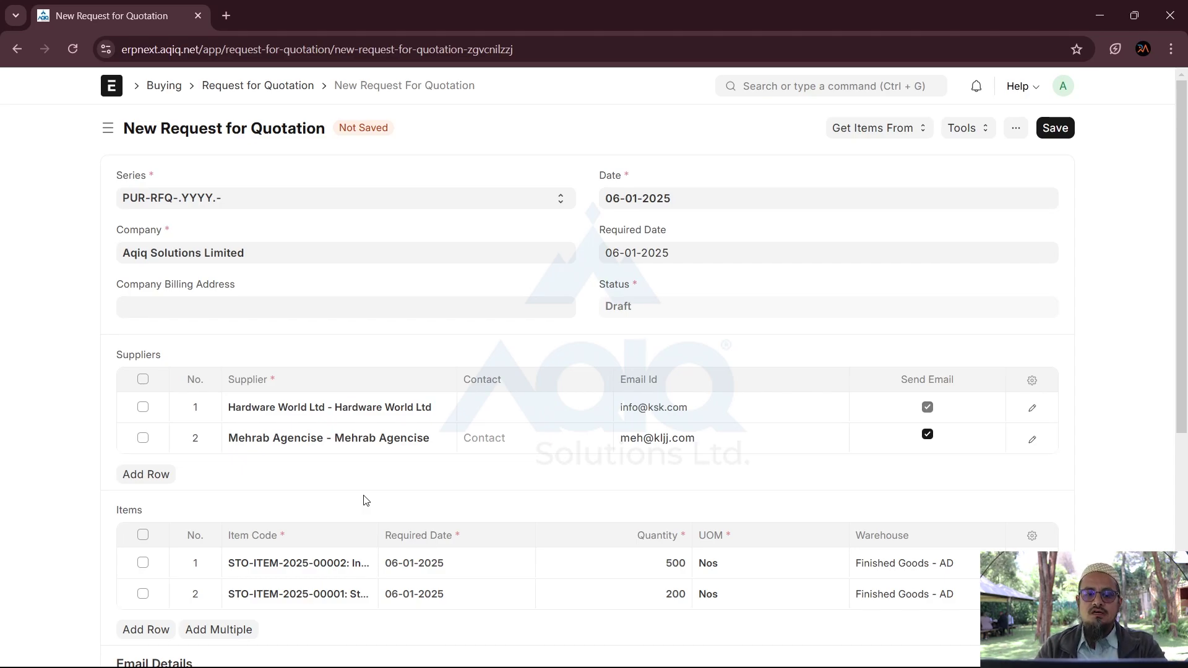
scroll(364, 500, "down", 6)
scroll(364, 500, "up", 4)
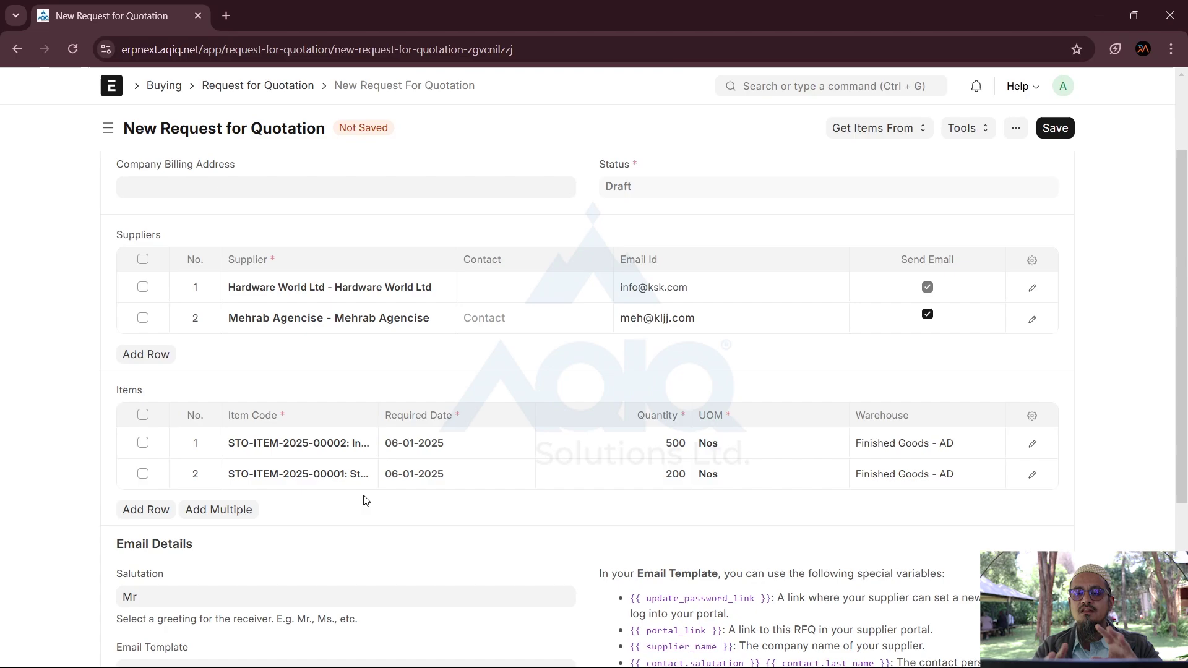
scroll(364, 499, "down", 4)
scroll(364, 498, "up", 6)
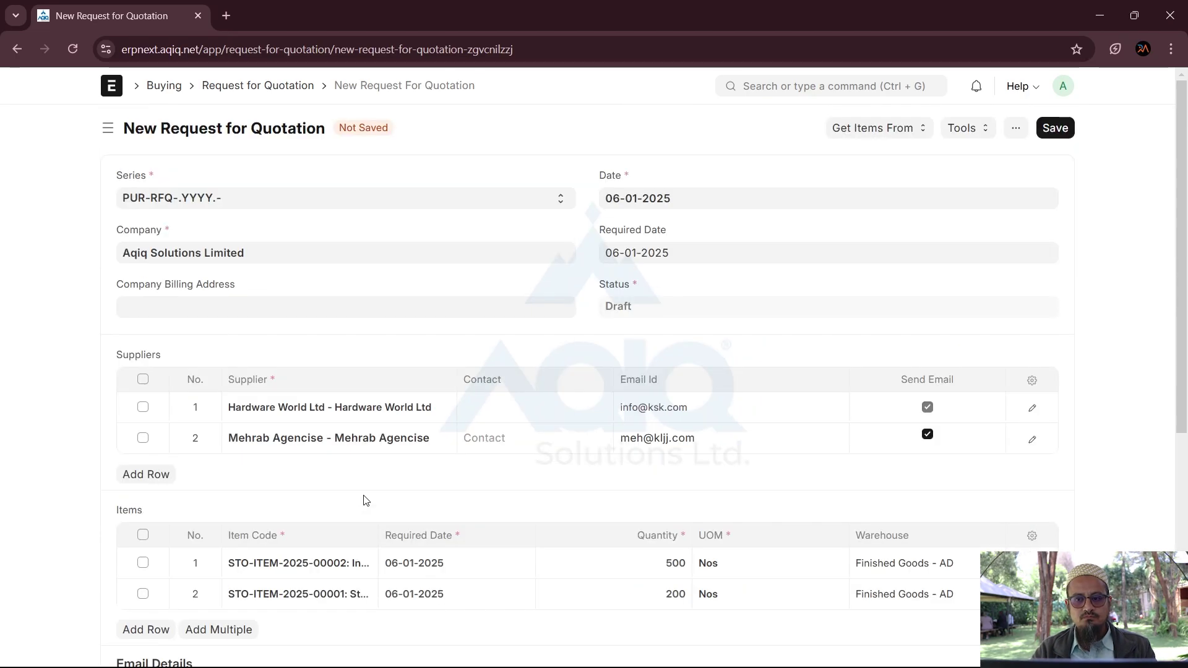
Step: Save the RFQ and attempt to submit it, then dismiss the missing email account error
left_click(1068, 136)
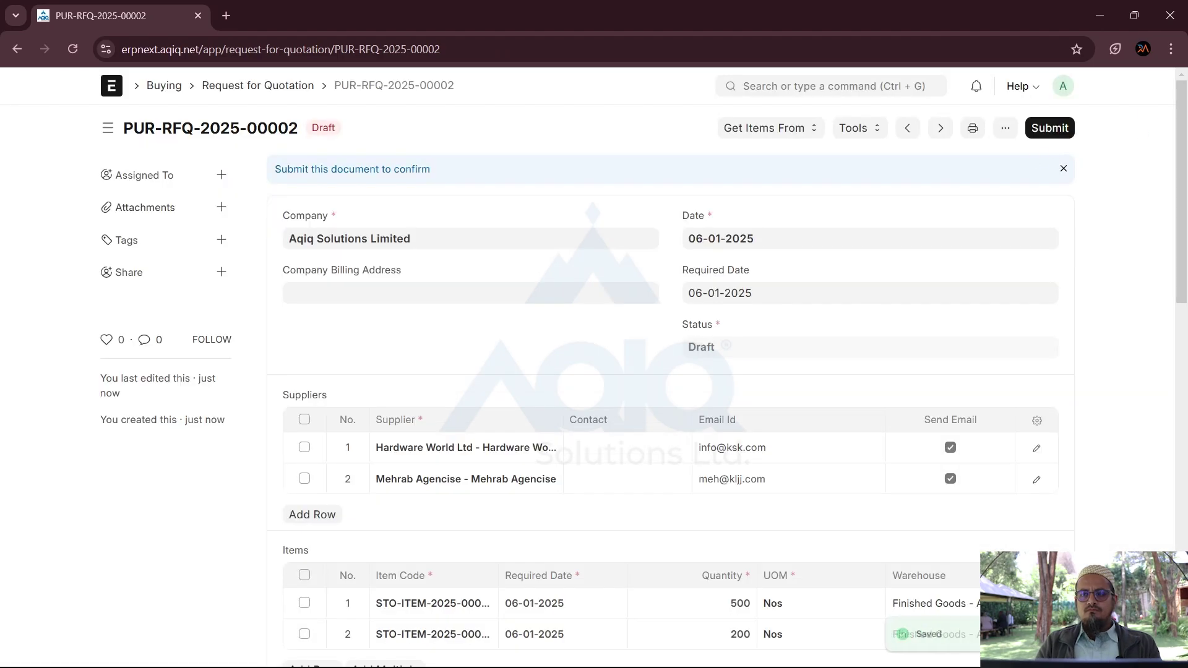
left_click(1058, 131)
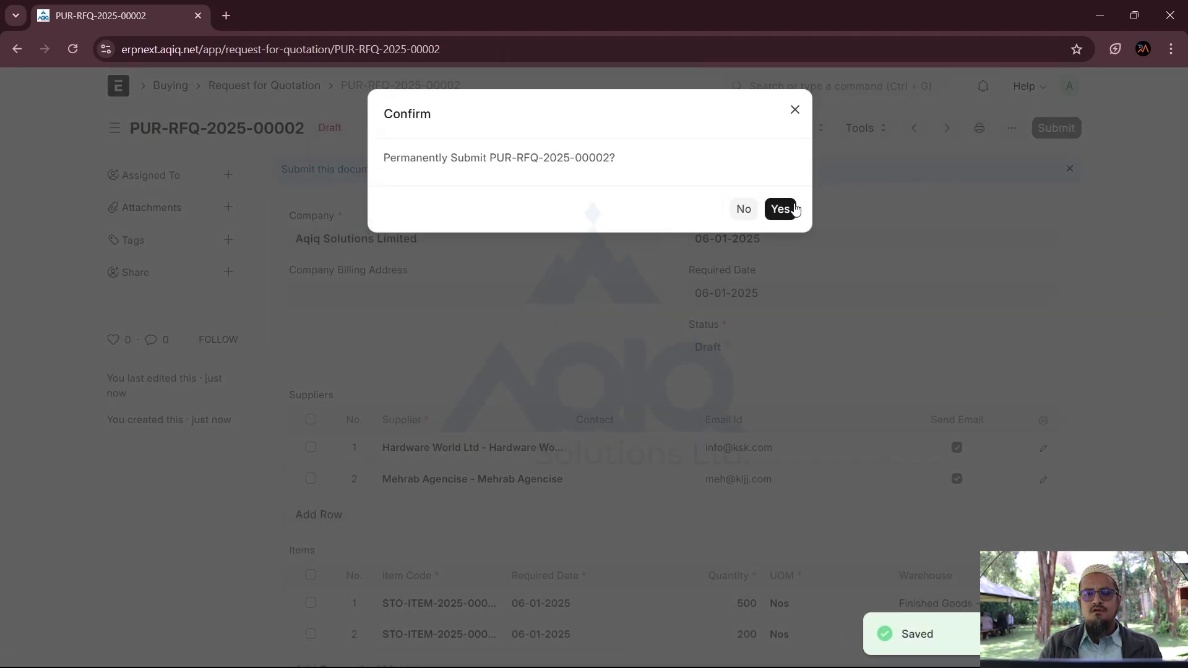
left_click(794, 206)
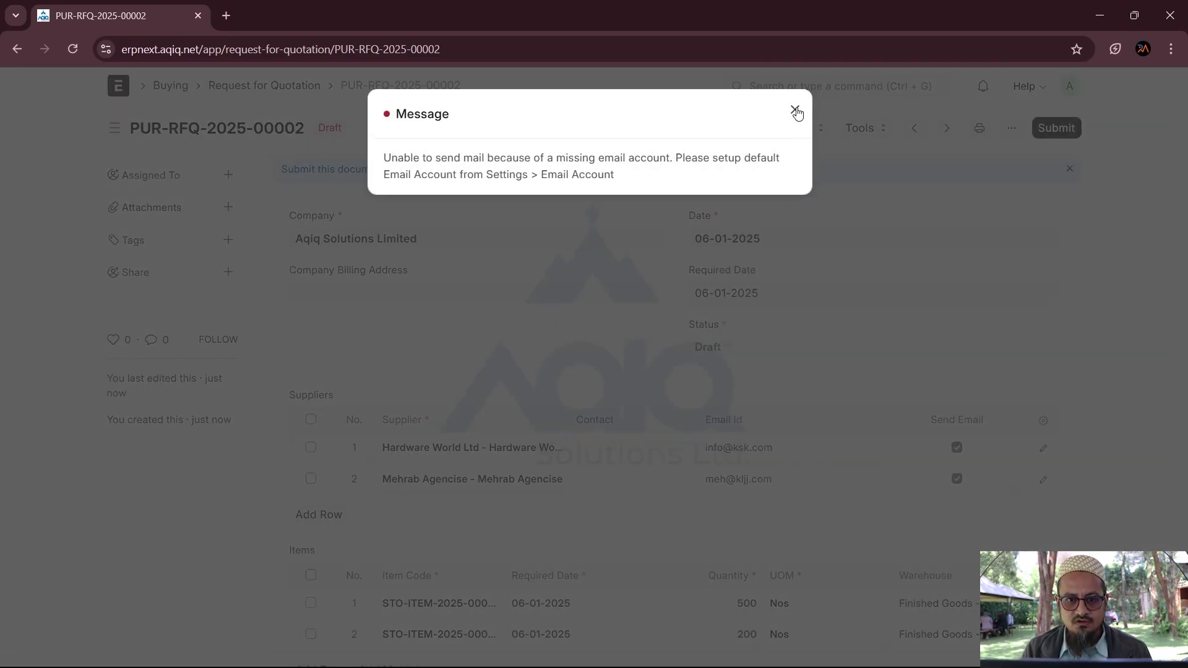
left_click_drag(614, 176, 384, 143)
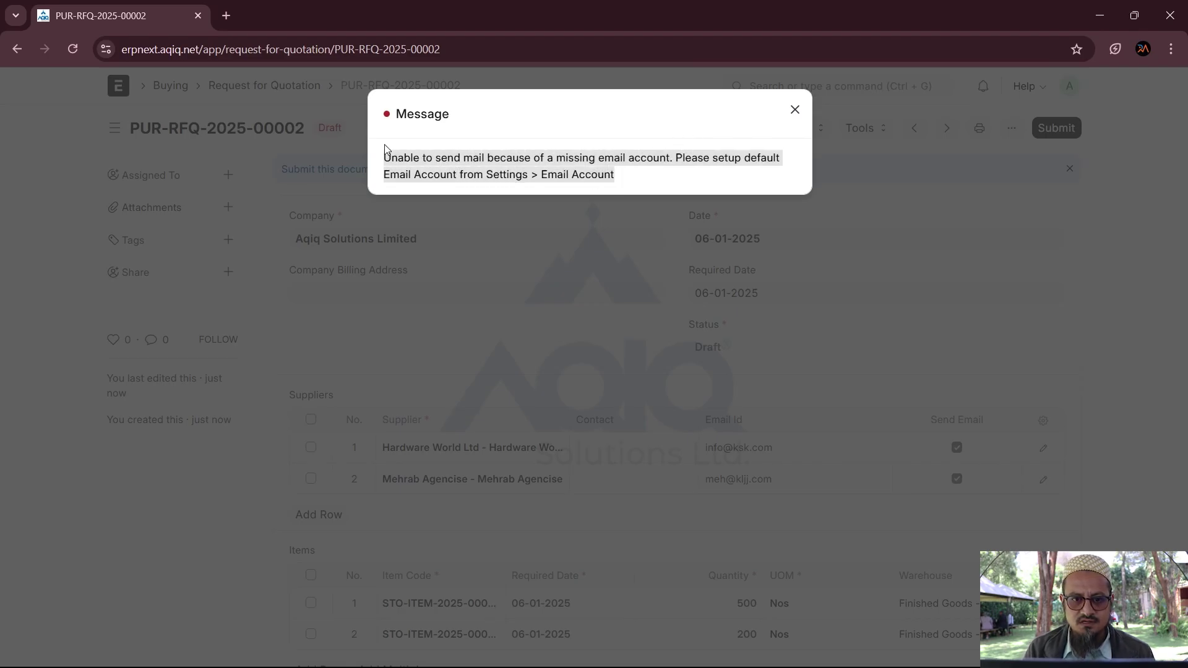
left_click(794, 111)
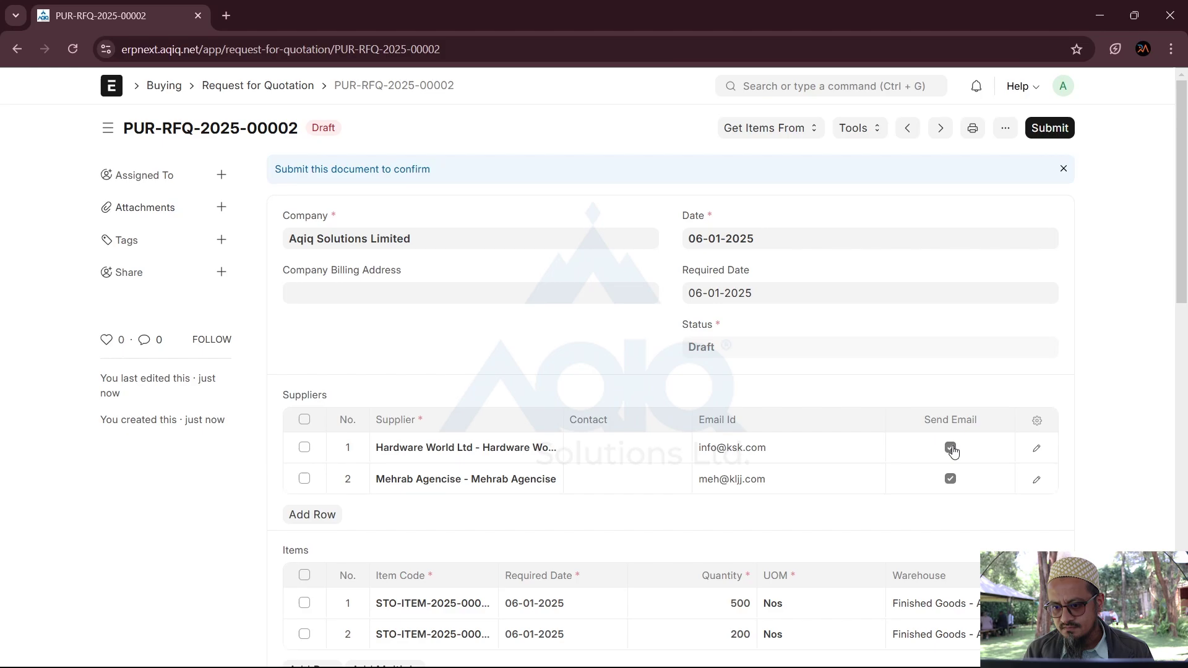
Step: Untick Send Email for both suppliers, then save and submit as PUR-RFQ-2025-00002
left_click(951, 448)
left_click(951, 445)
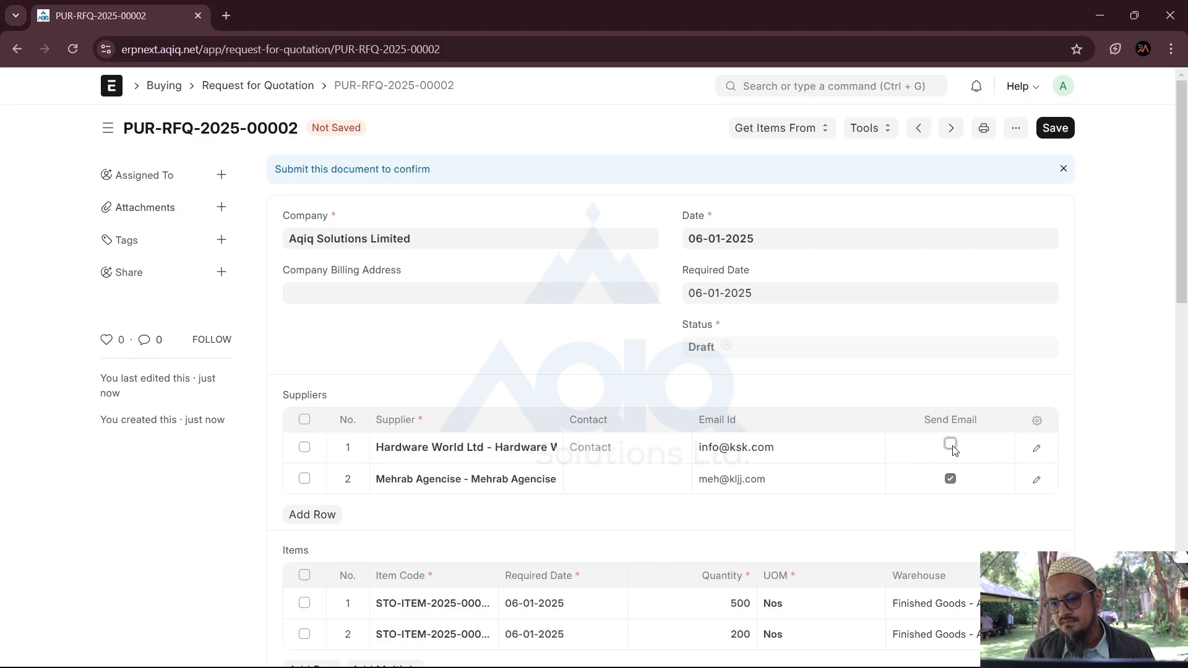
left_click(951, 477)
left_click(950, 476)
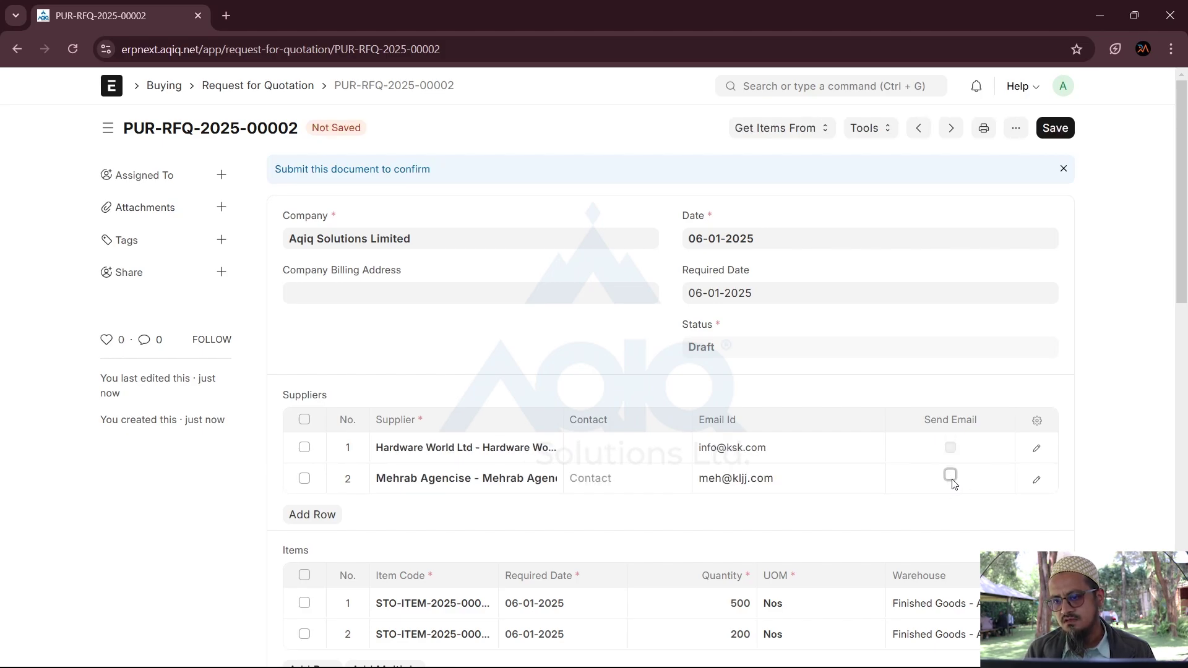
left_click(1057, 133)
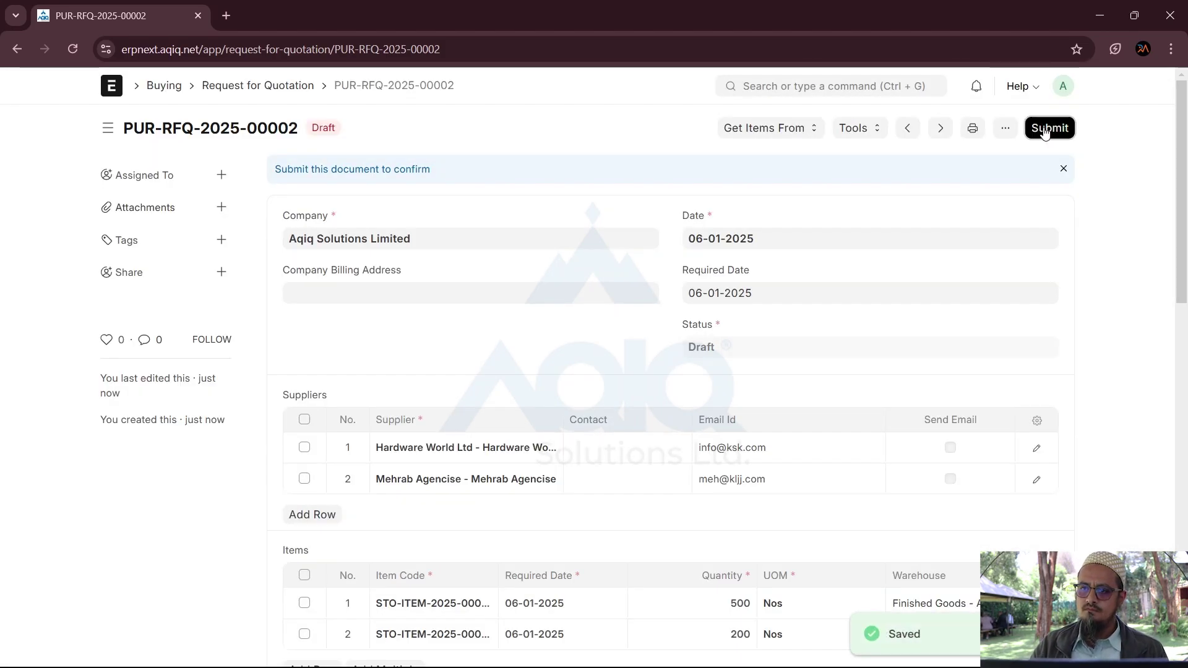
left_click(1045, 128)
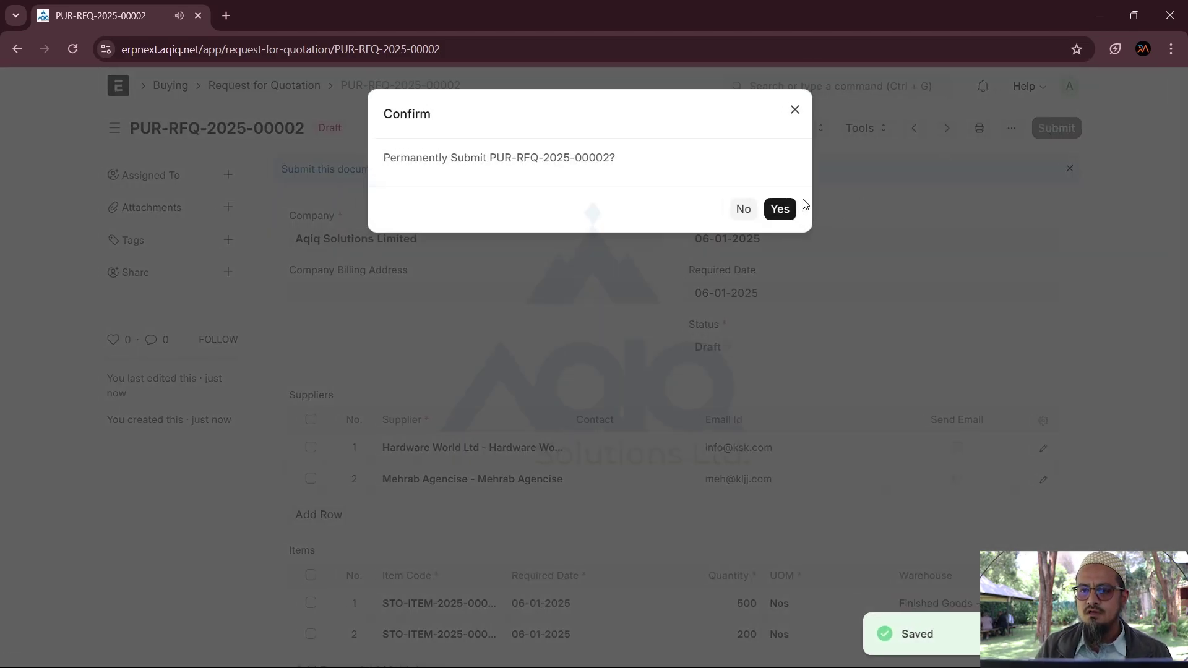
left_click(783, 209)
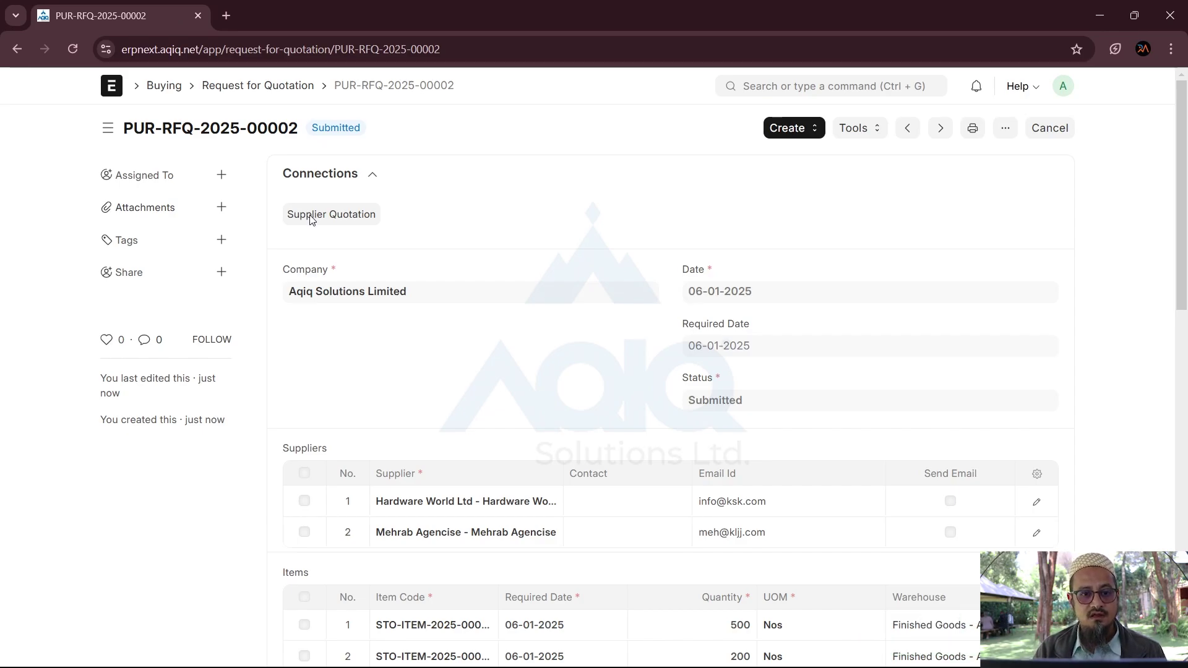
Step: Search for and open the Material Request list
left_click(769, 87)
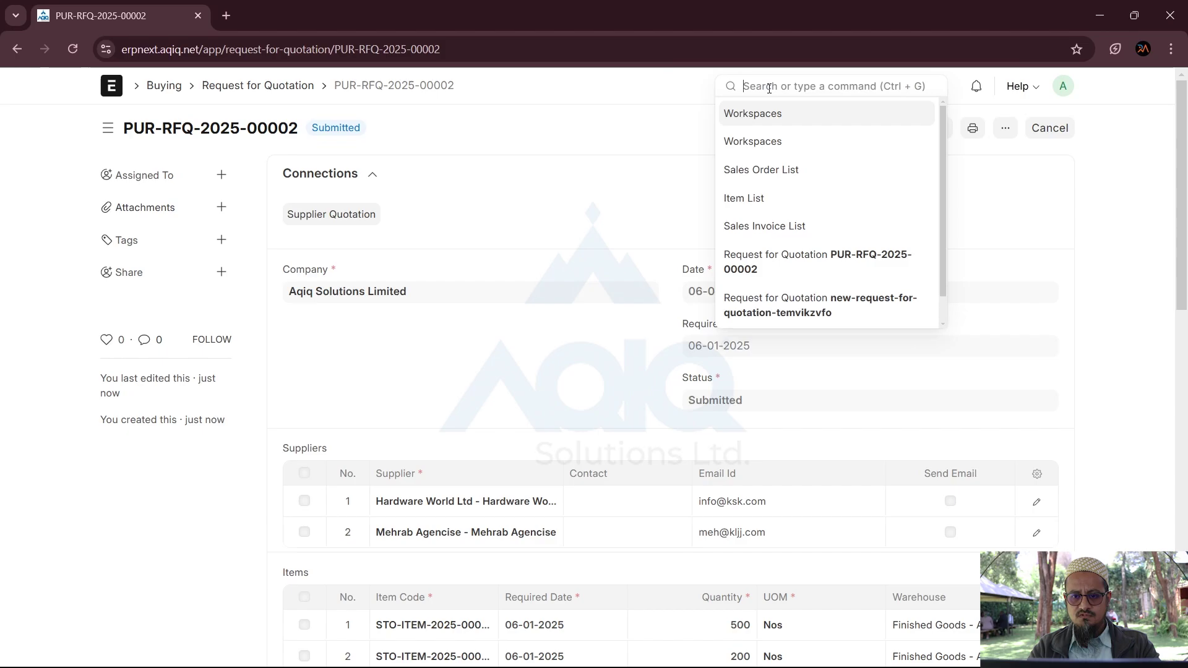
type("Material")
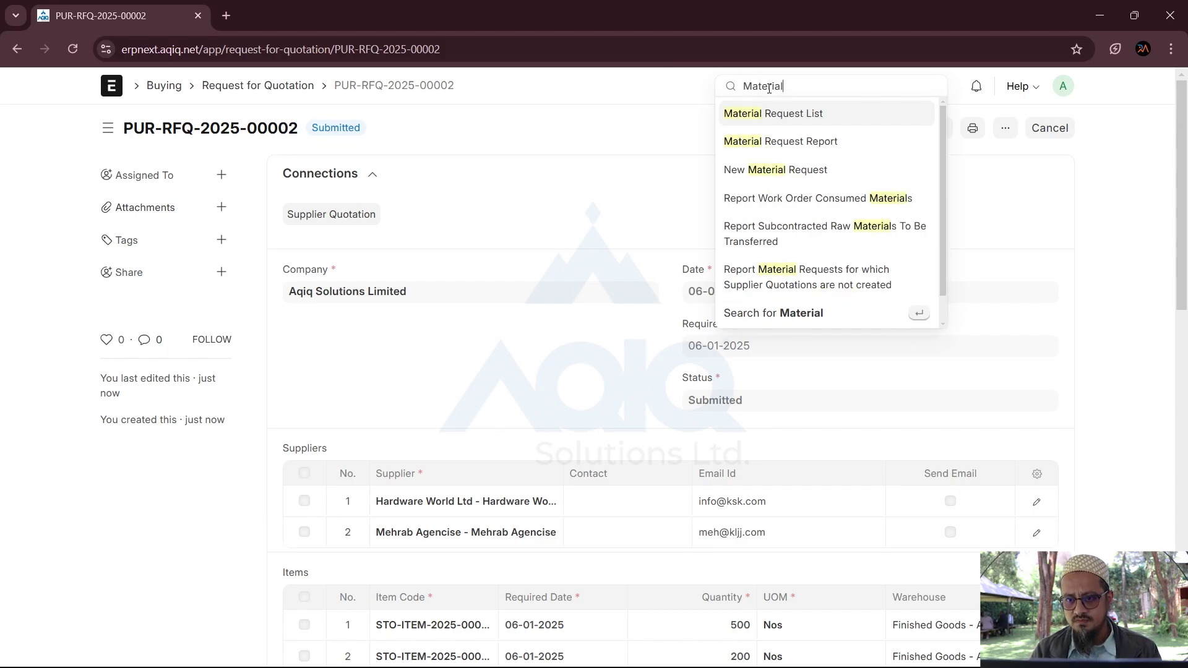
left_click(847, 118)
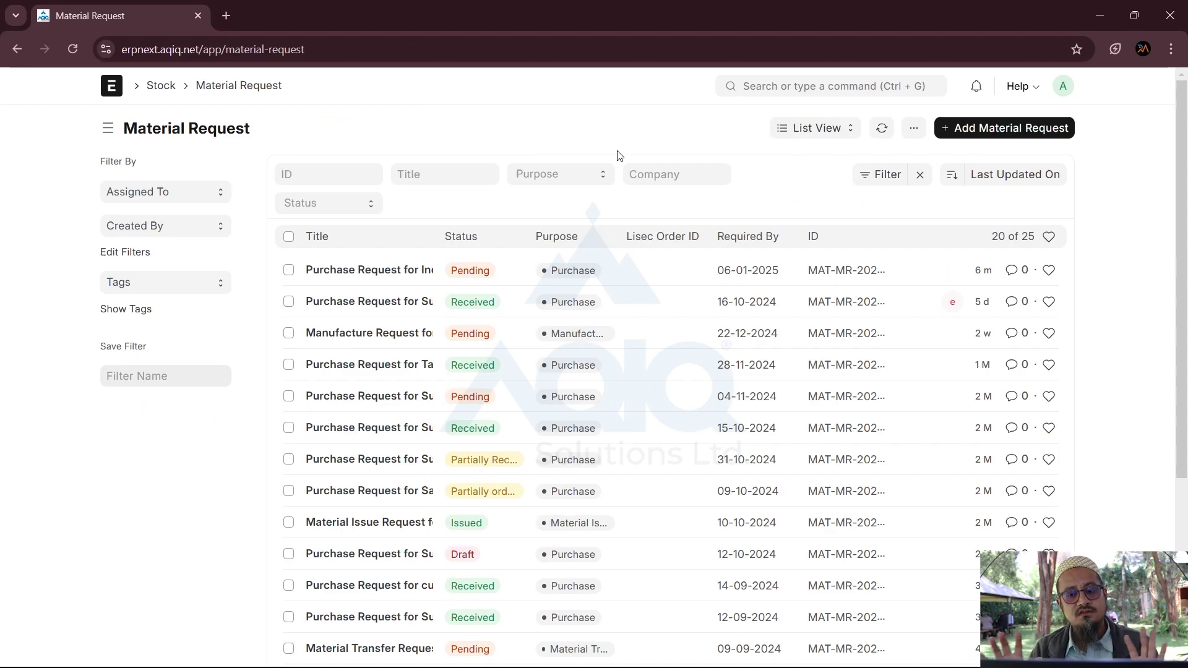
Step: Open the Supplier Quotation list via search and start a new supplier quotation
left_click(760, 84)
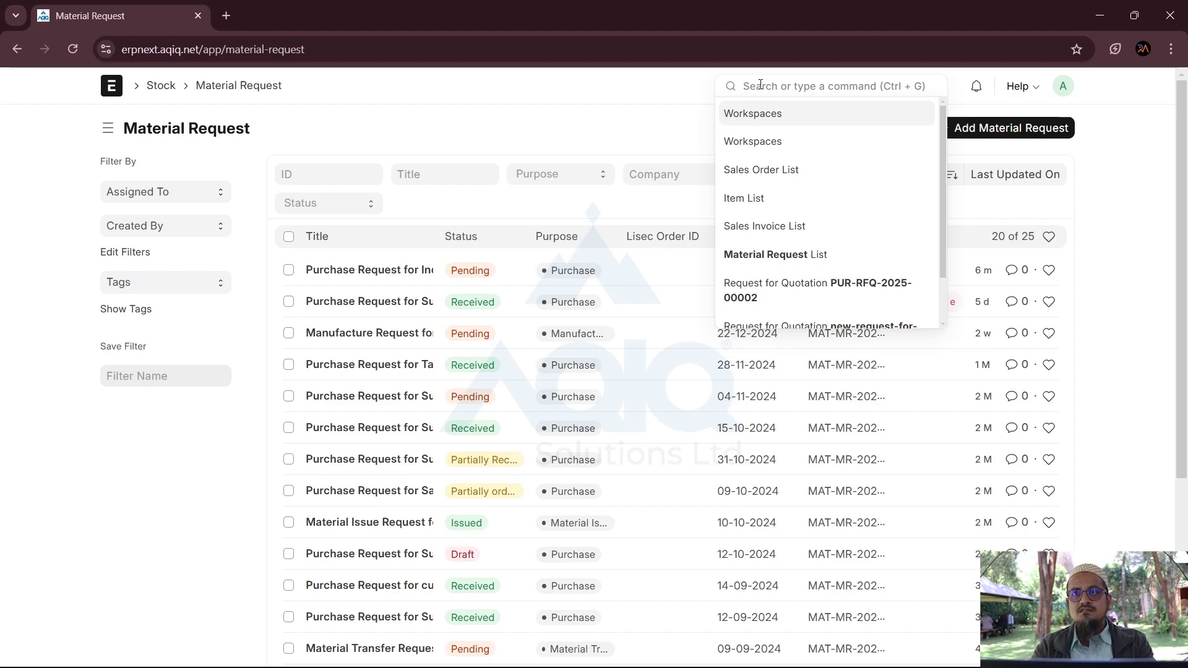
type("supp")
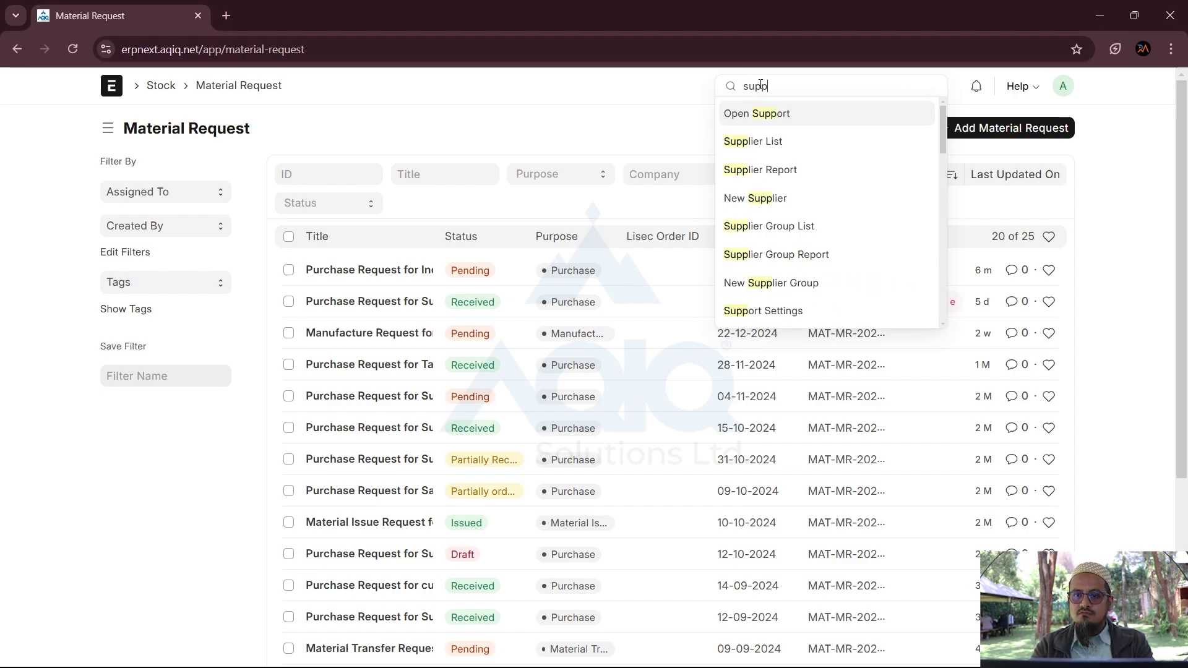
type("lier quot")
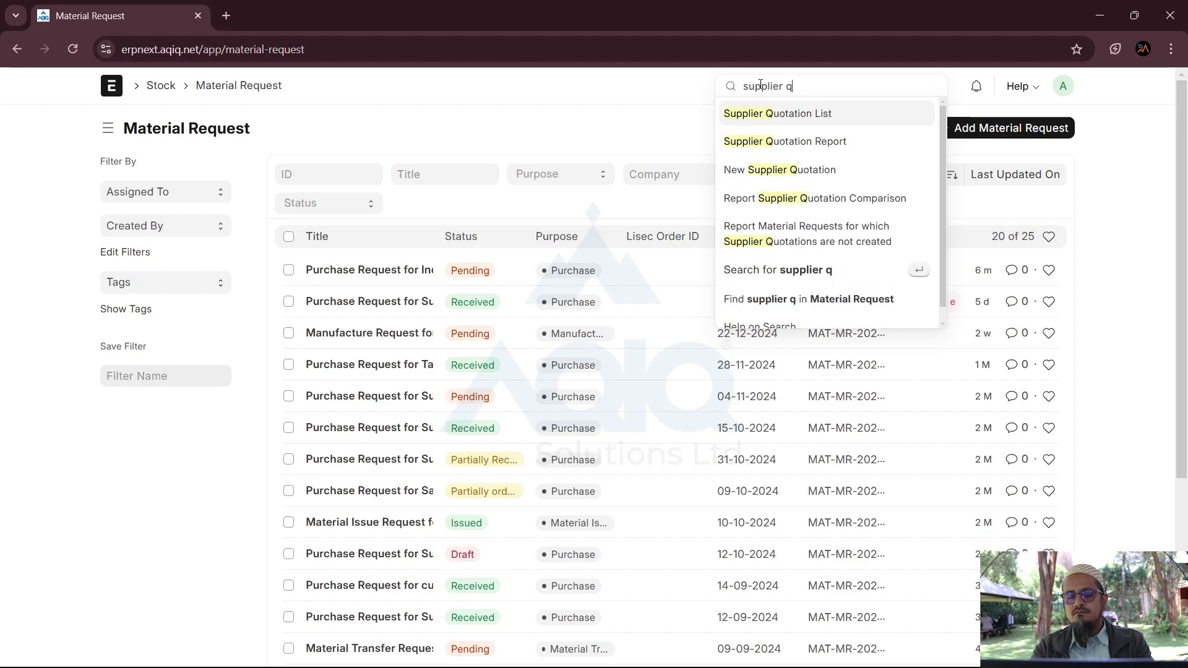
left_click(789, 112)
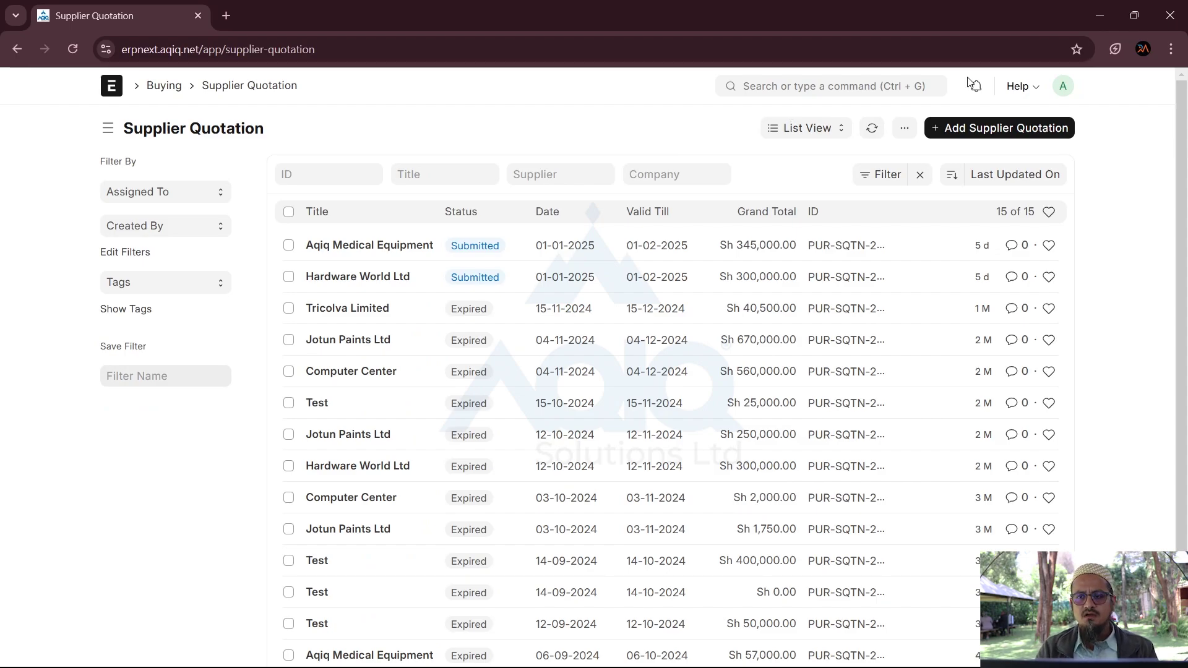
left_click(1022, 132)
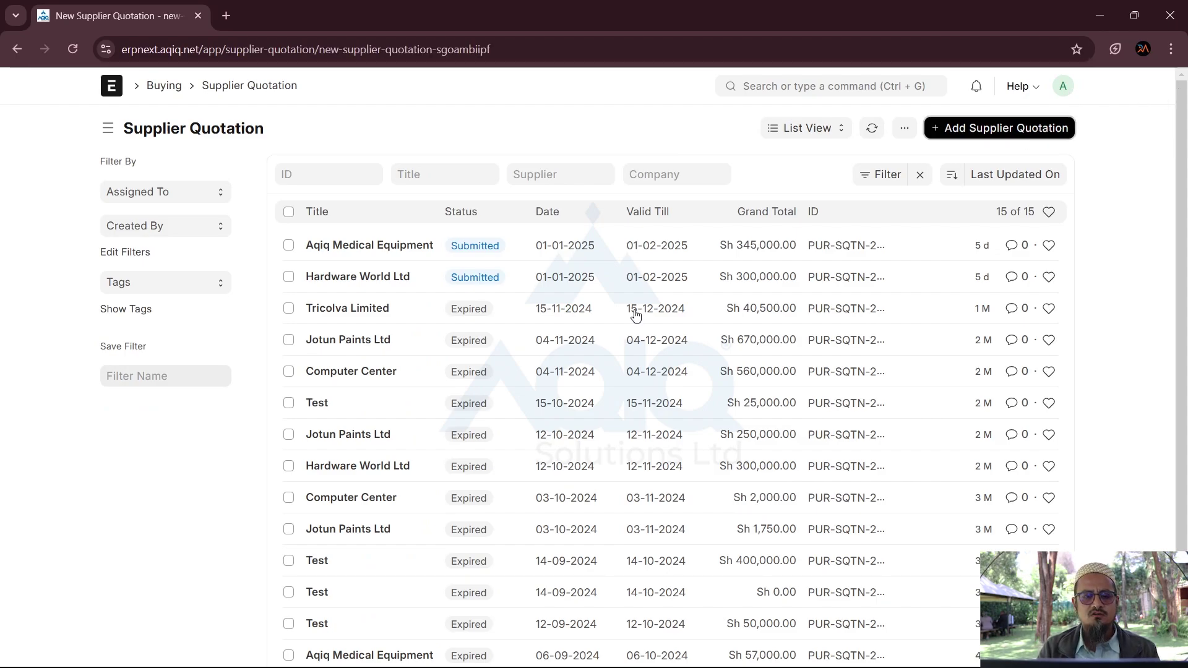
Step: Set the quotation's supplier to Hardware World Ltd
left_click(347, 292)
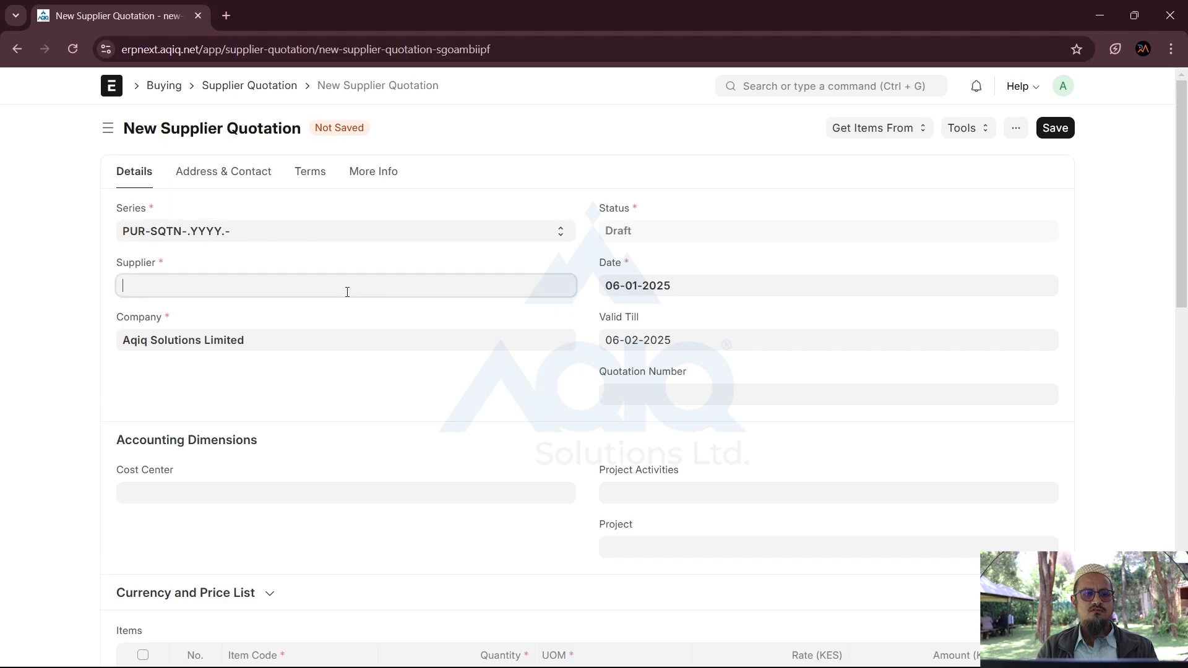
type("hard")
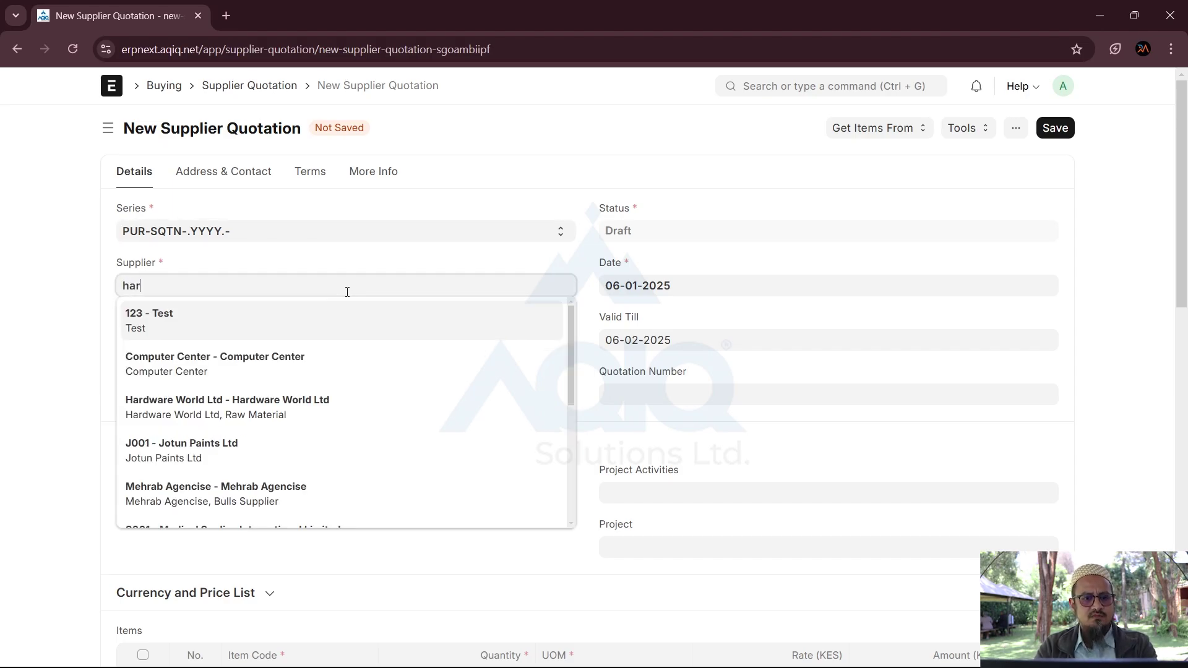
left_click(230, 315)
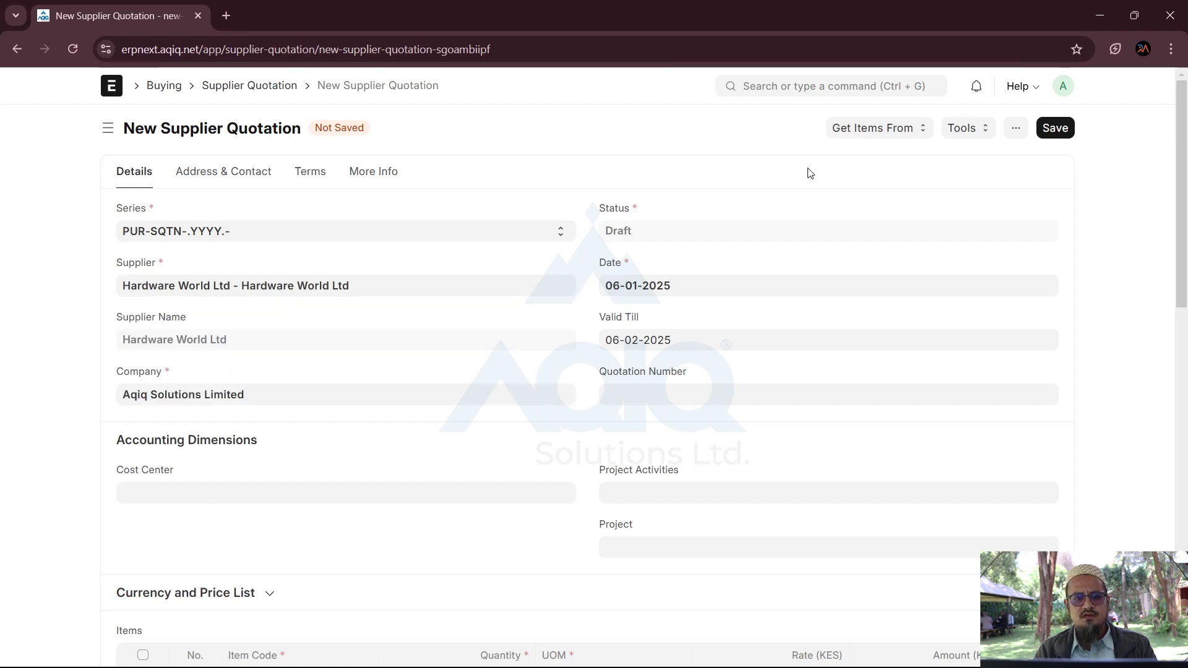
Step: Pull the items in from request for quotation PUR-RFQ-2025-00002
left_click(892, 136)
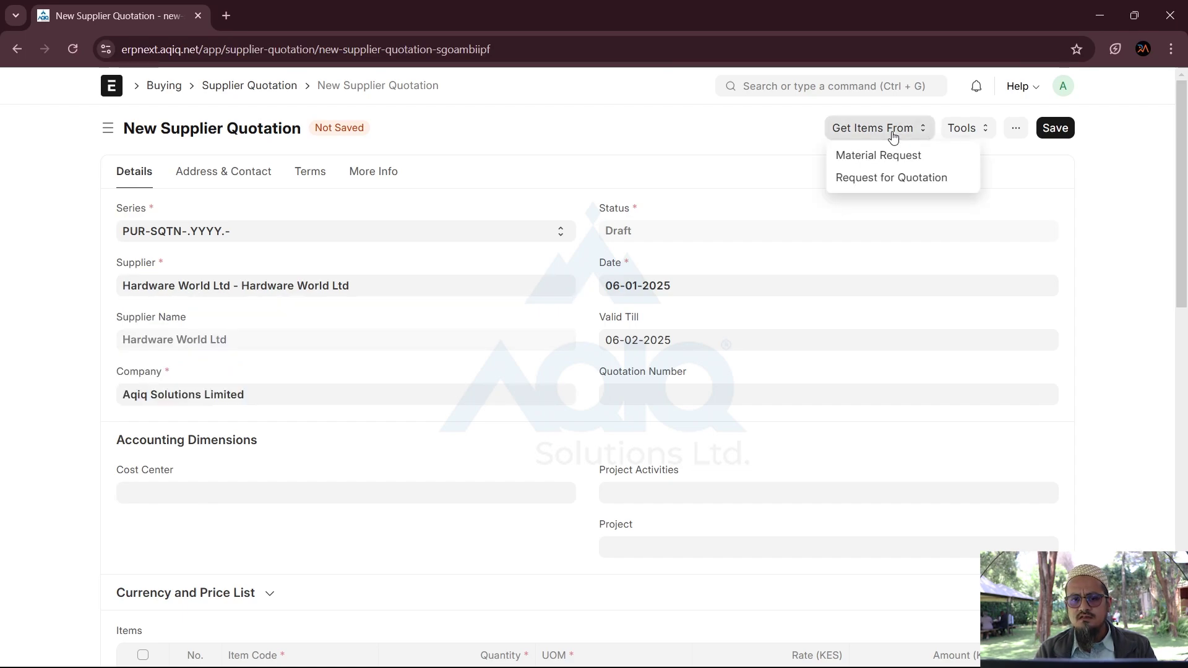
left_click(866, 178)
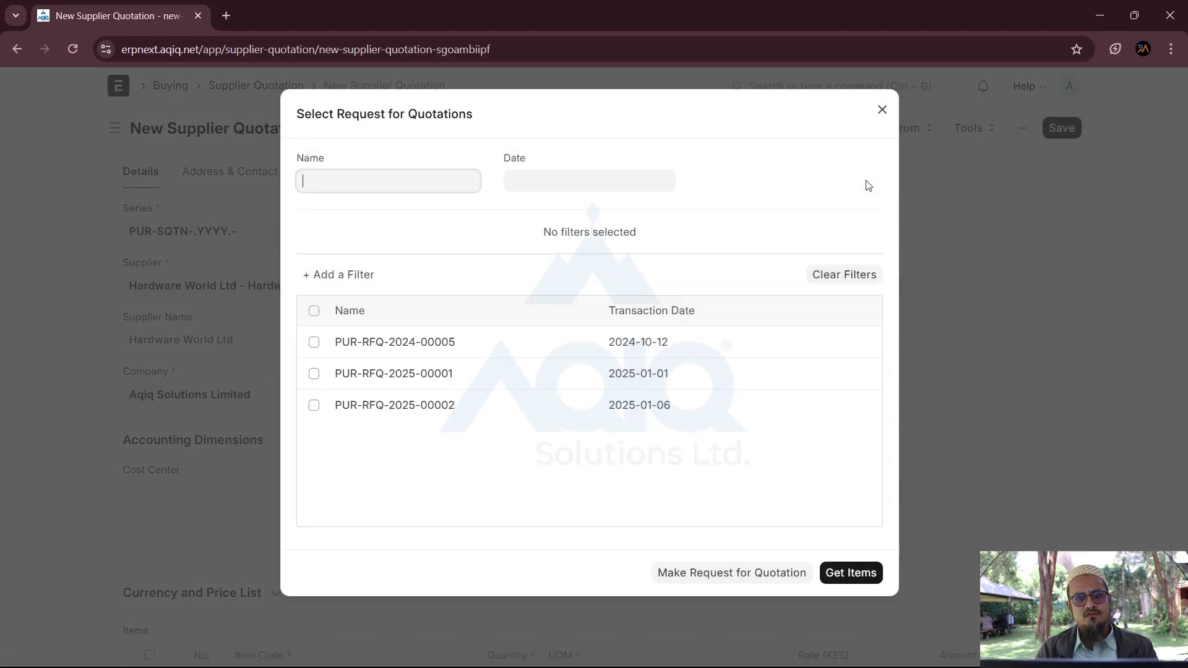
left_click(882, 110)
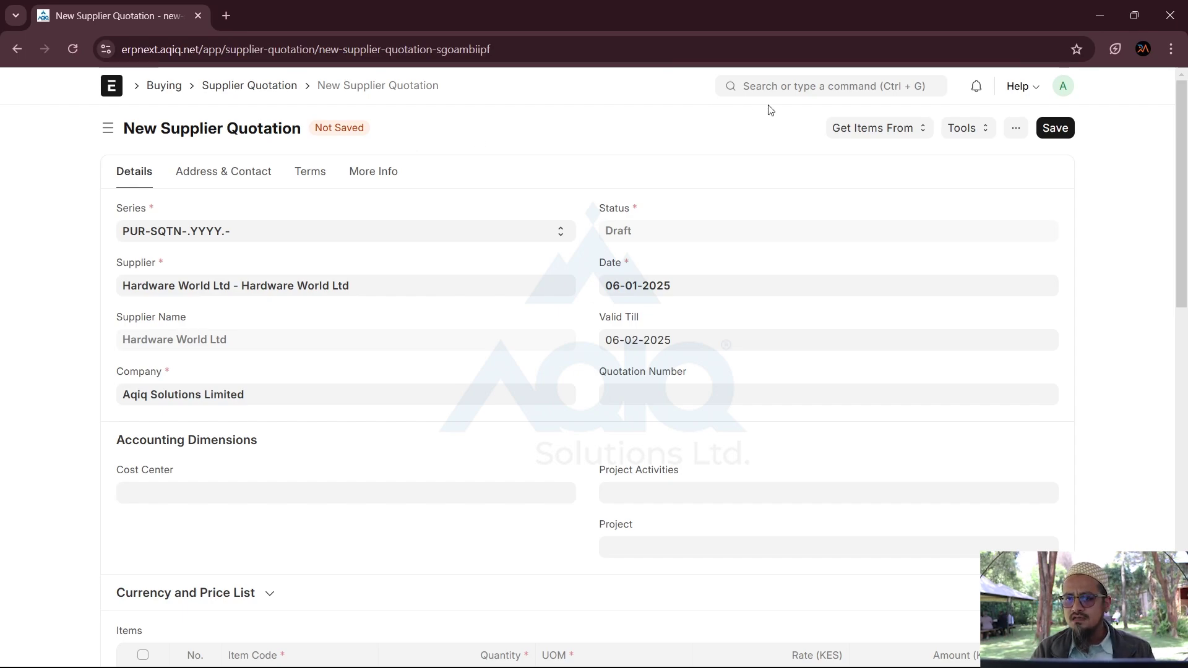
left_click(835, 137)
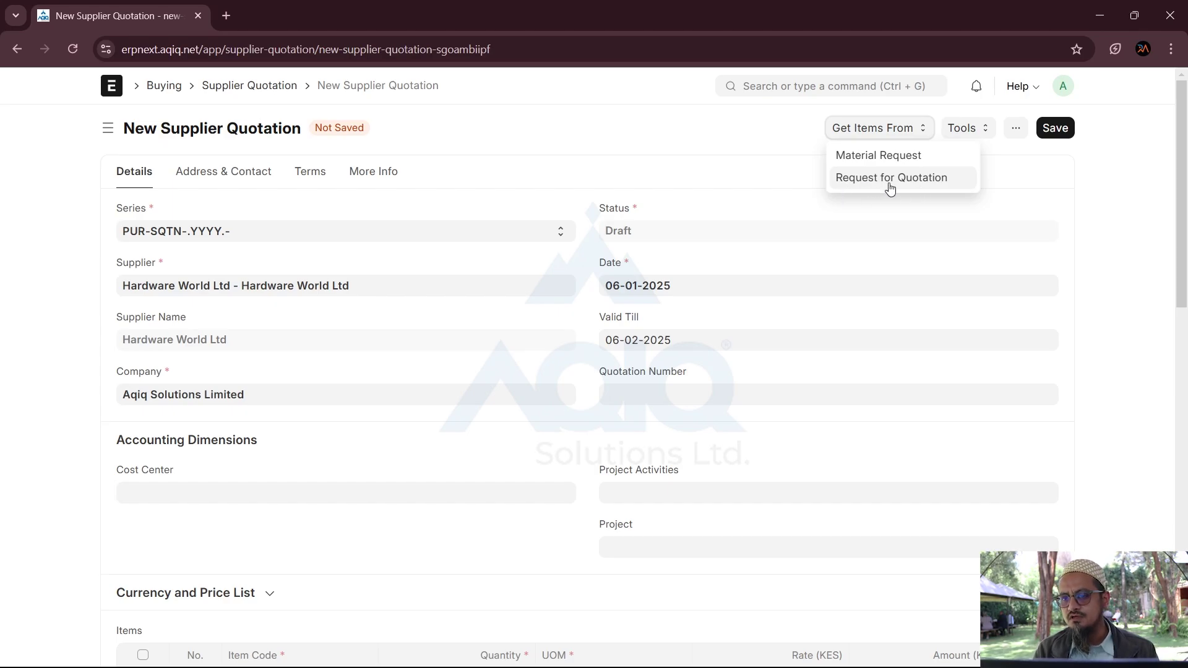
left_click(890, 180)
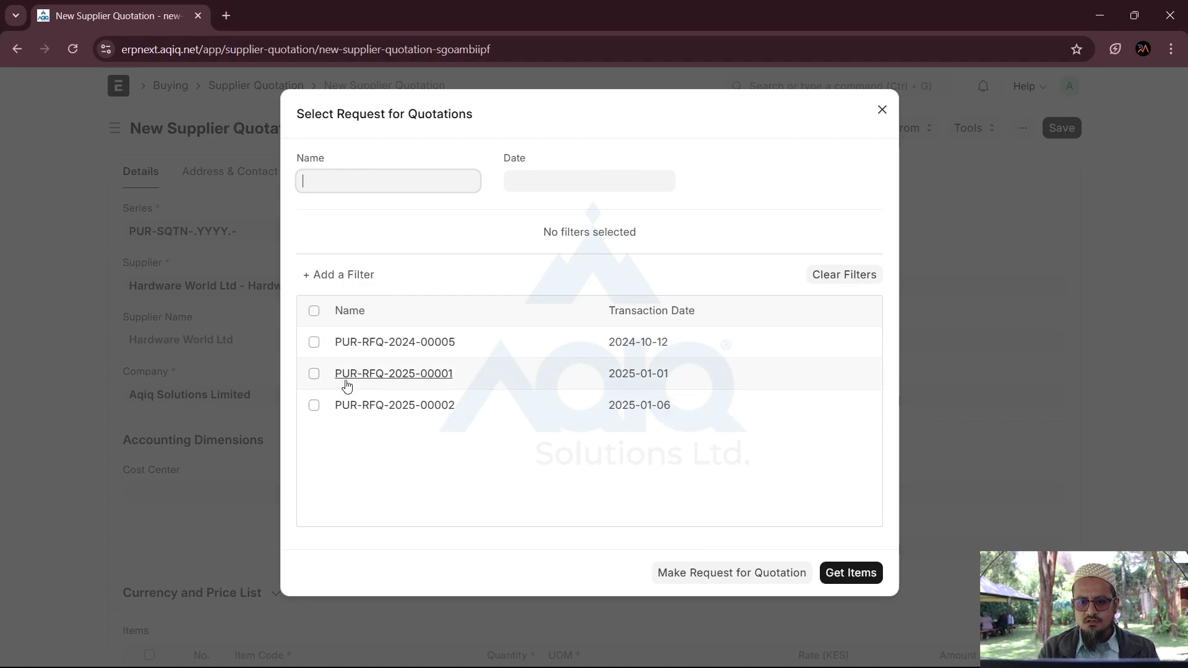
left_click(315, 408)
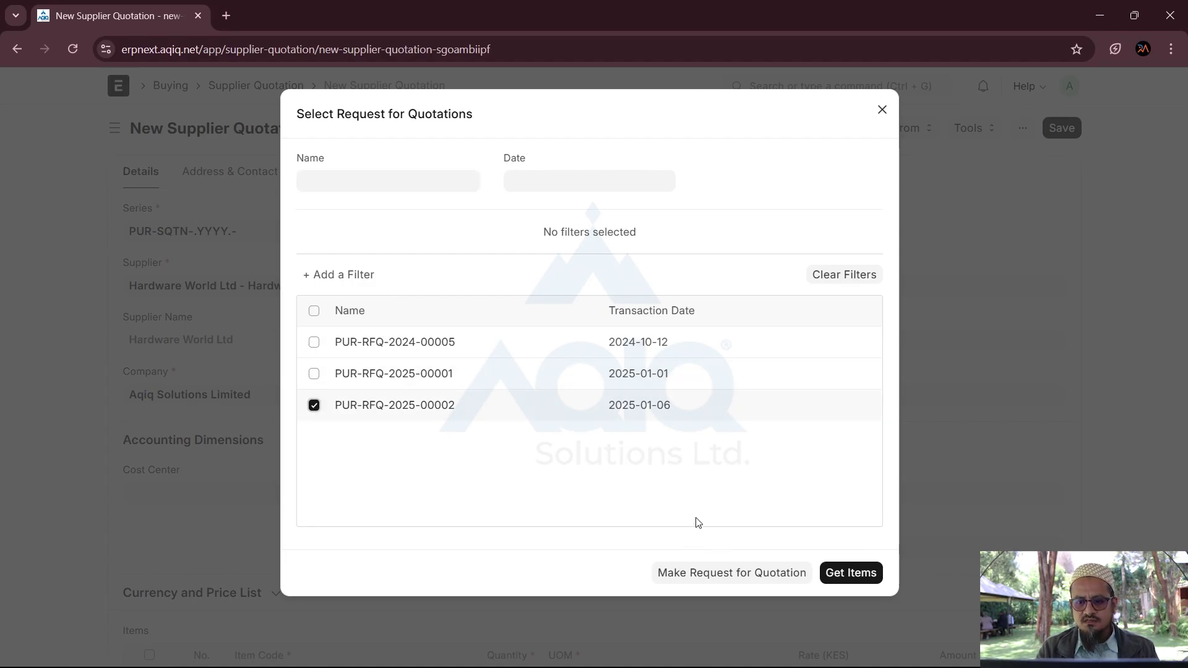
left_click(835, 572)
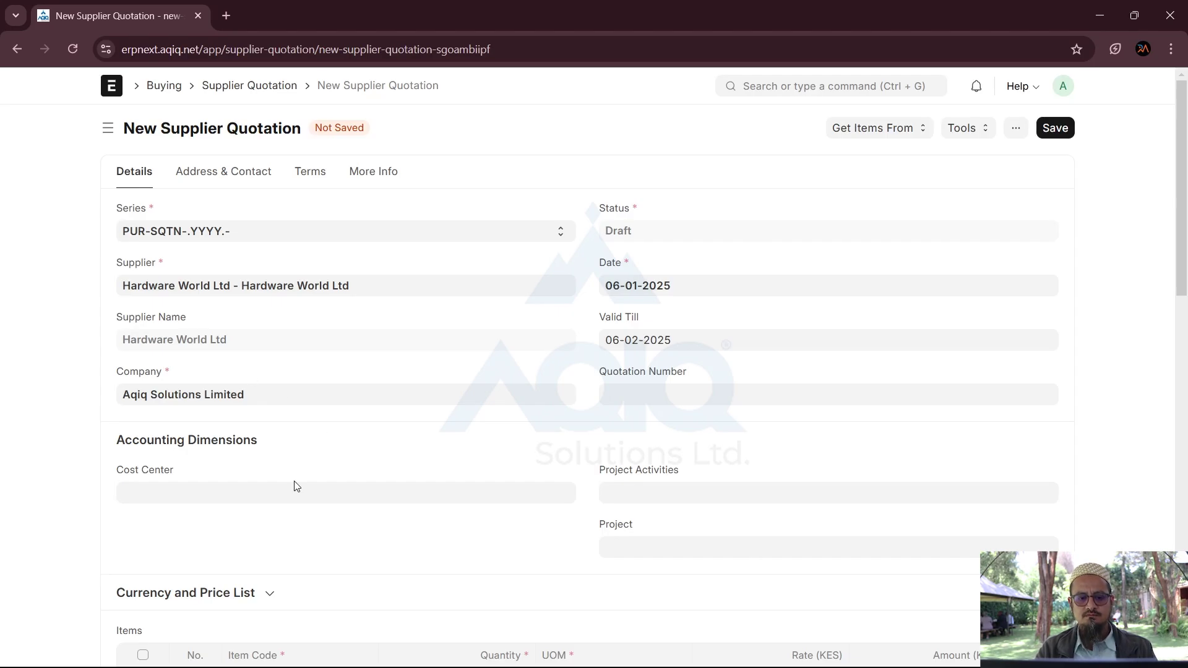
Step: Enter rates of 250 and 1,500 KES for the two items, totalling Sh 425,000.00
scroll(294, 485, "down", 4)
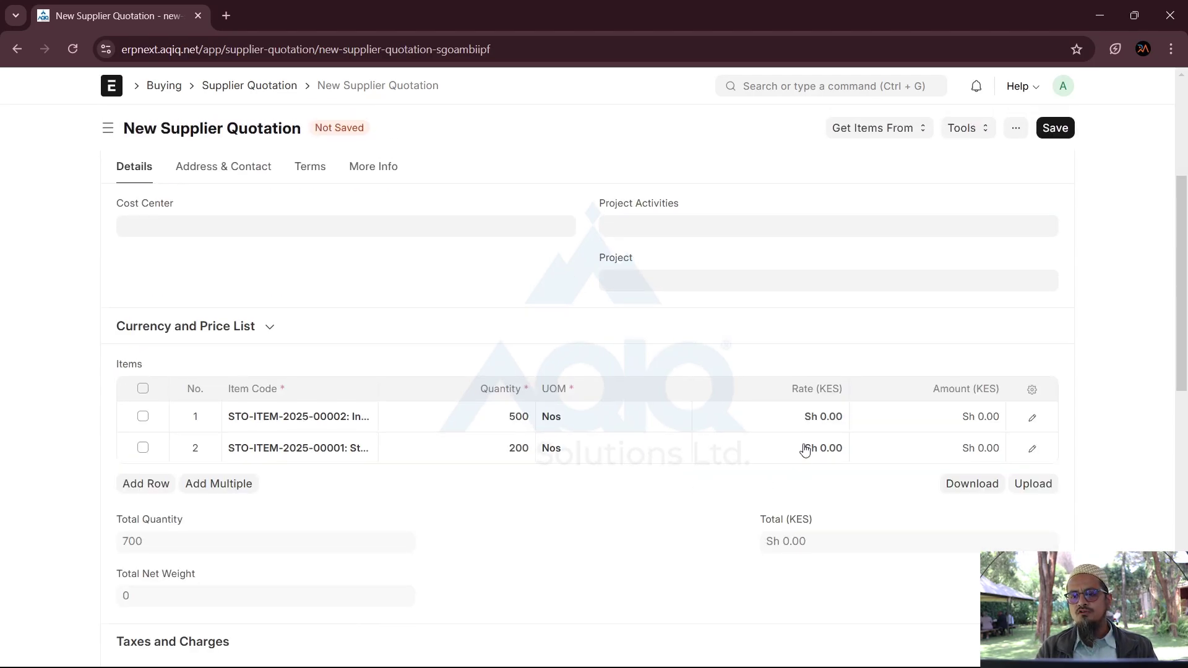
left_click(766, 424)
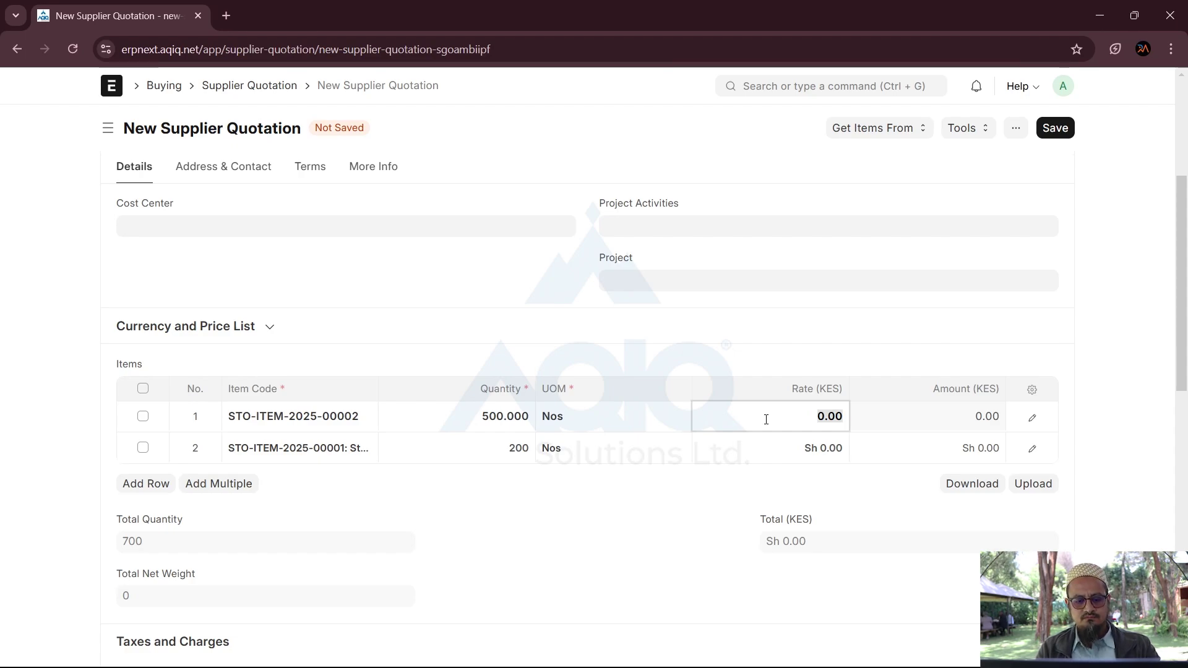
type("1")
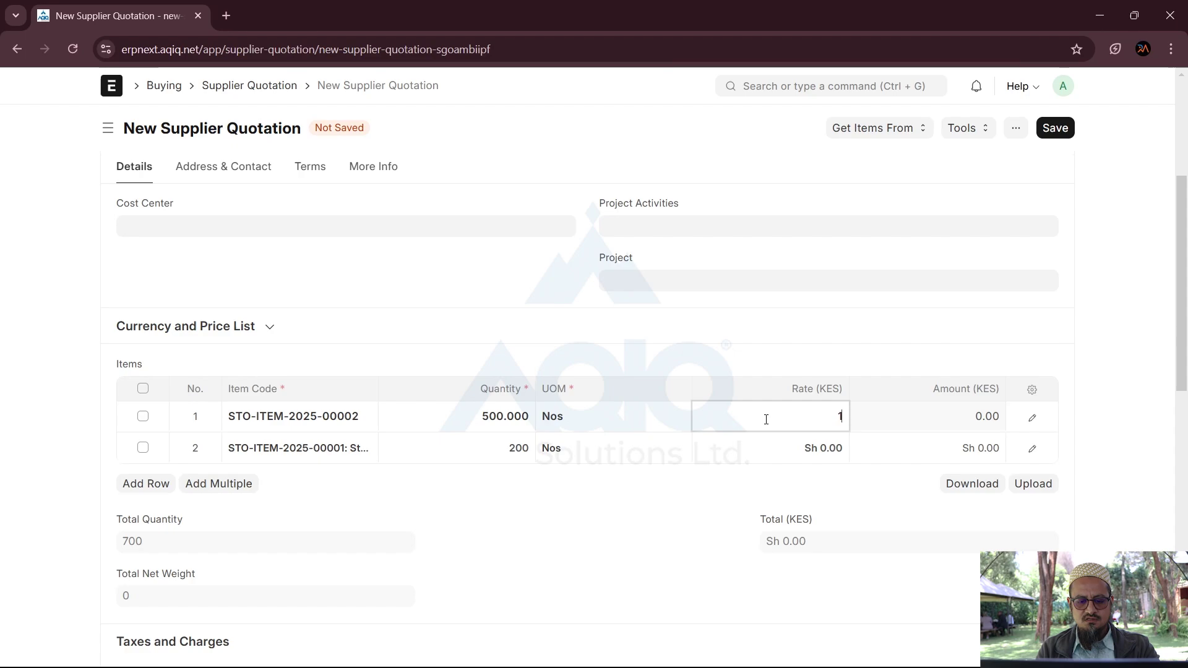
key("BackSpace")
type("250")
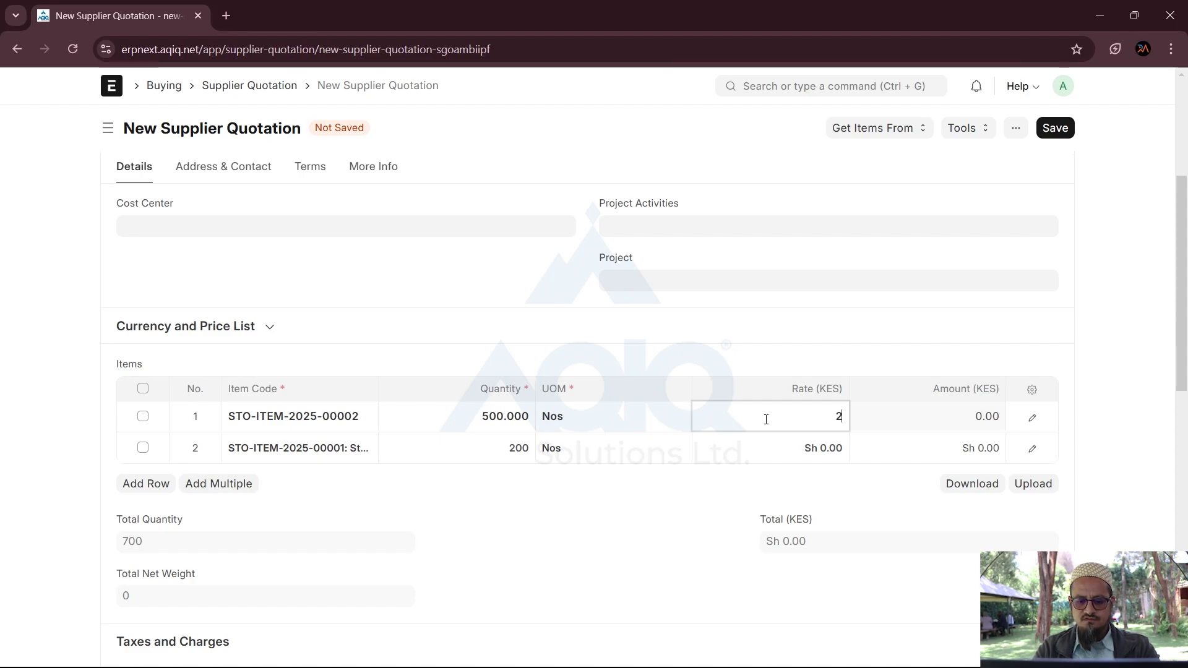
left_click(780, 457)
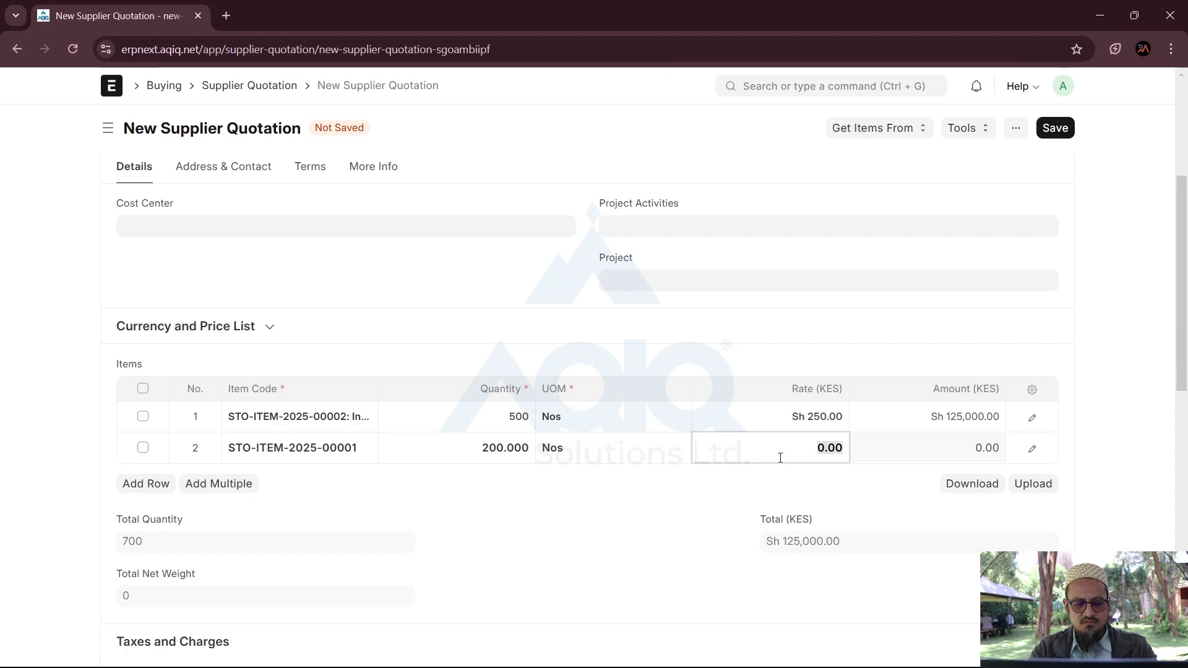
type("1500")
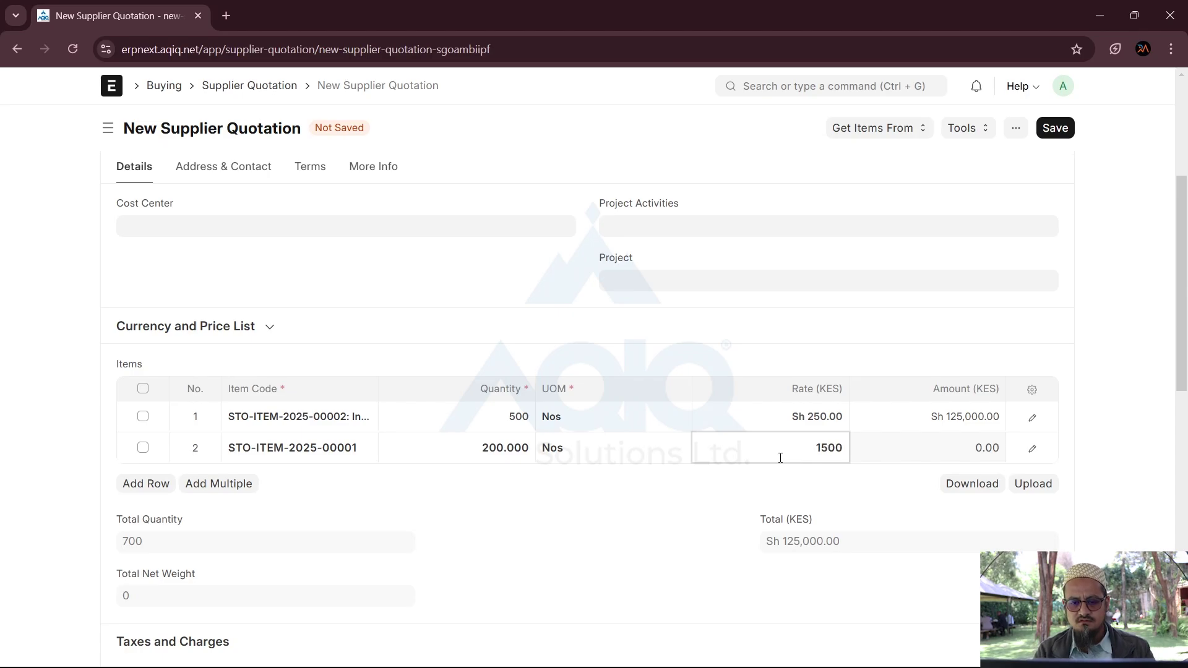
left_click(692, 504)
scroll(692, 505, "down", 5)
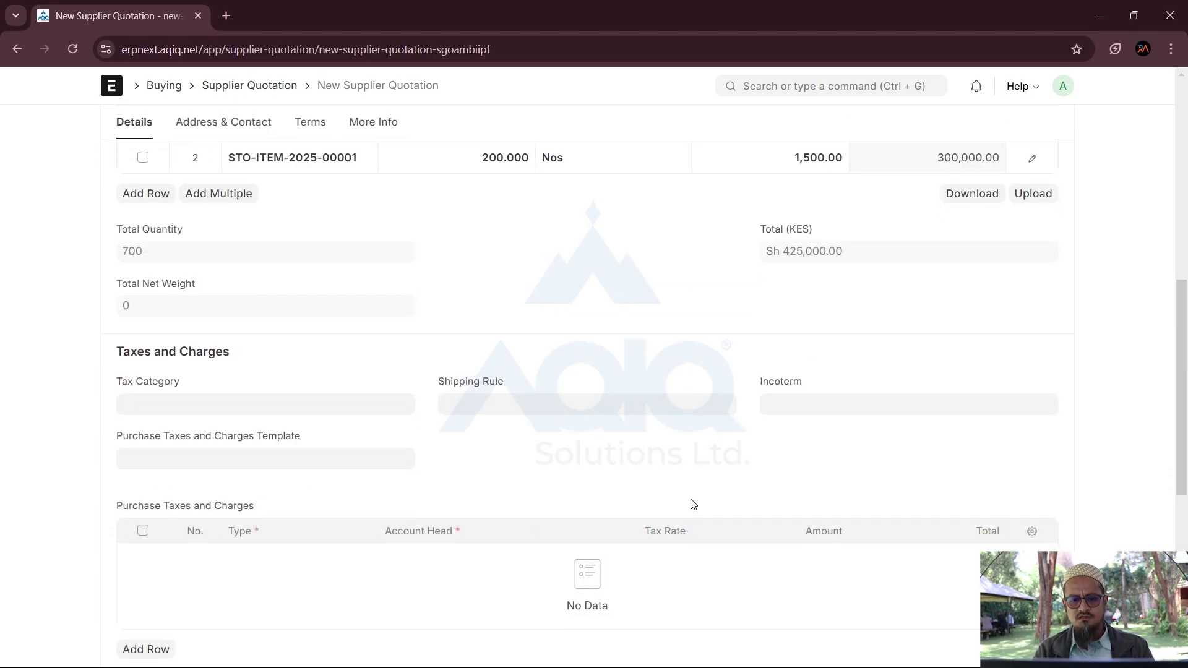
scroll(690, 502, "up", 9)
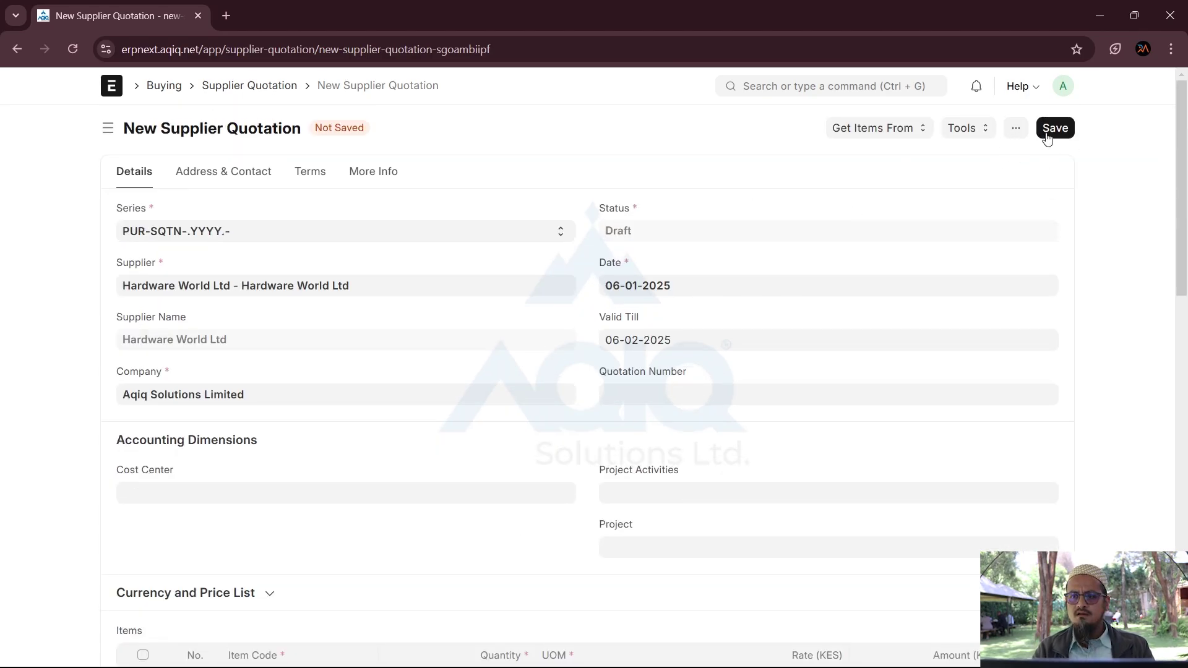
Step: Save and submit quotation PUR-SQTN-2025-00003, then return to the Supplier Quotation list
left_click(1057, 131)
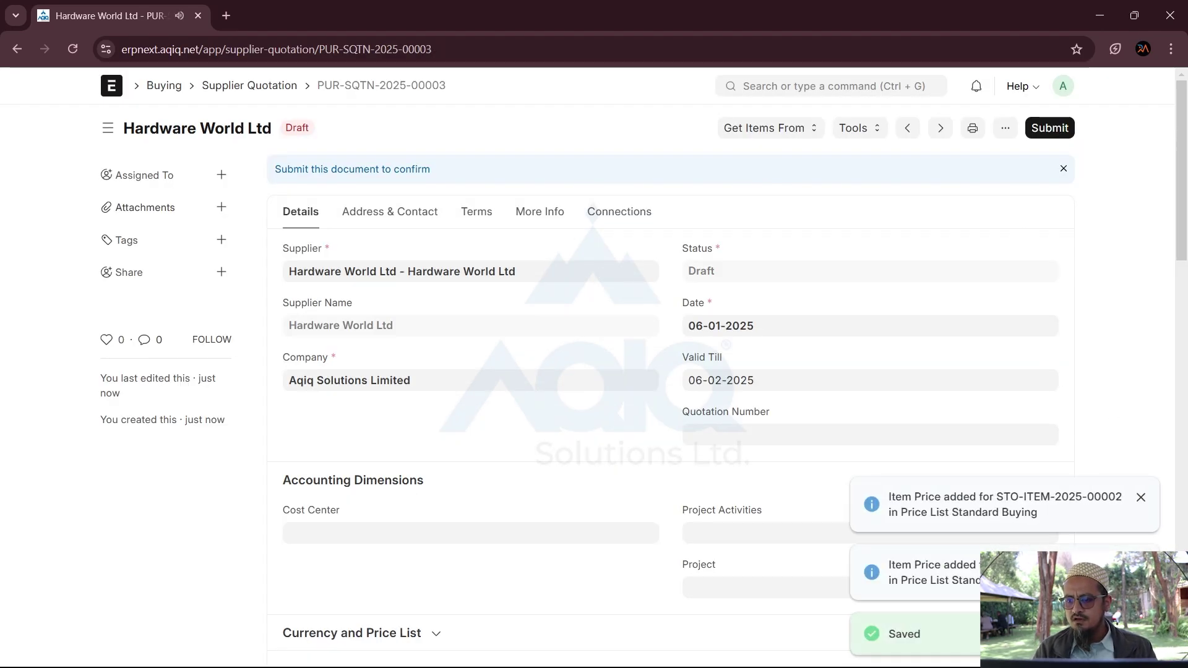
left_click_drag(920, 498, 1053, 522)
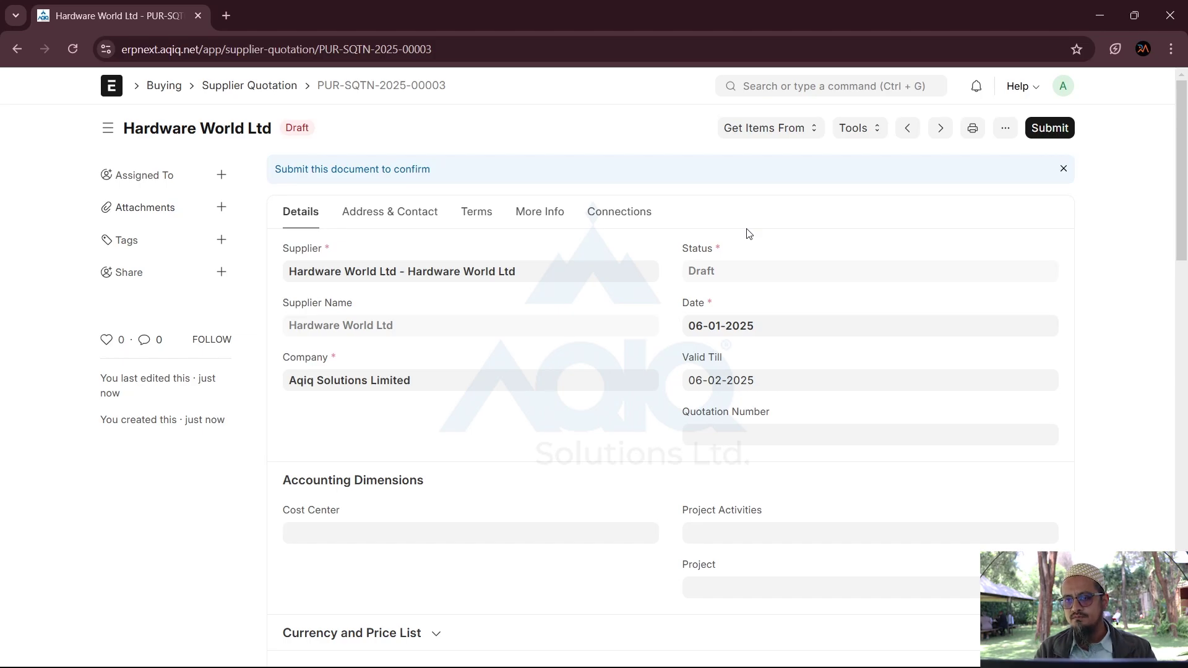
left_click(1051, 128)
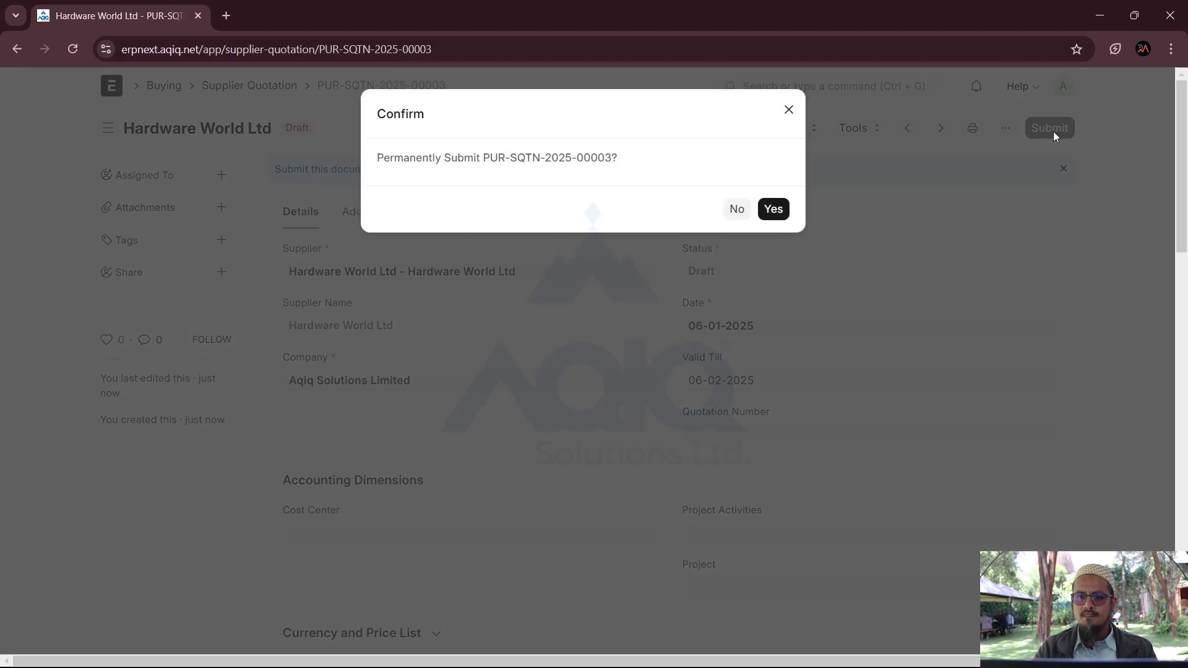
left_click(785, 210)
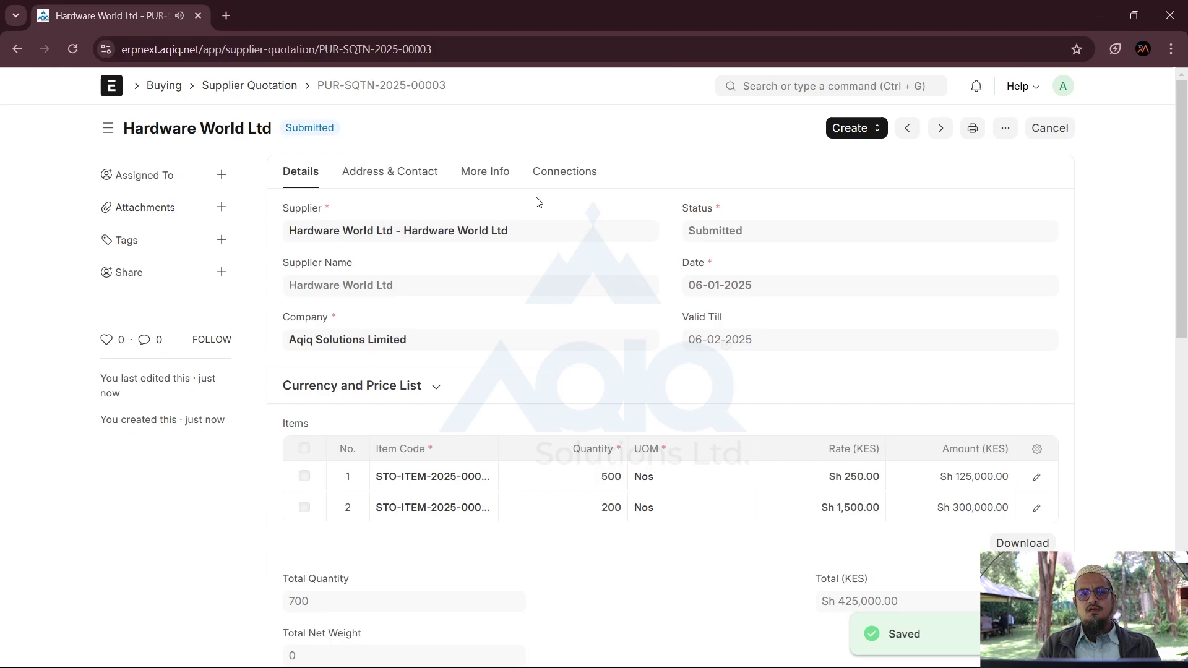
left_click(260, 90)
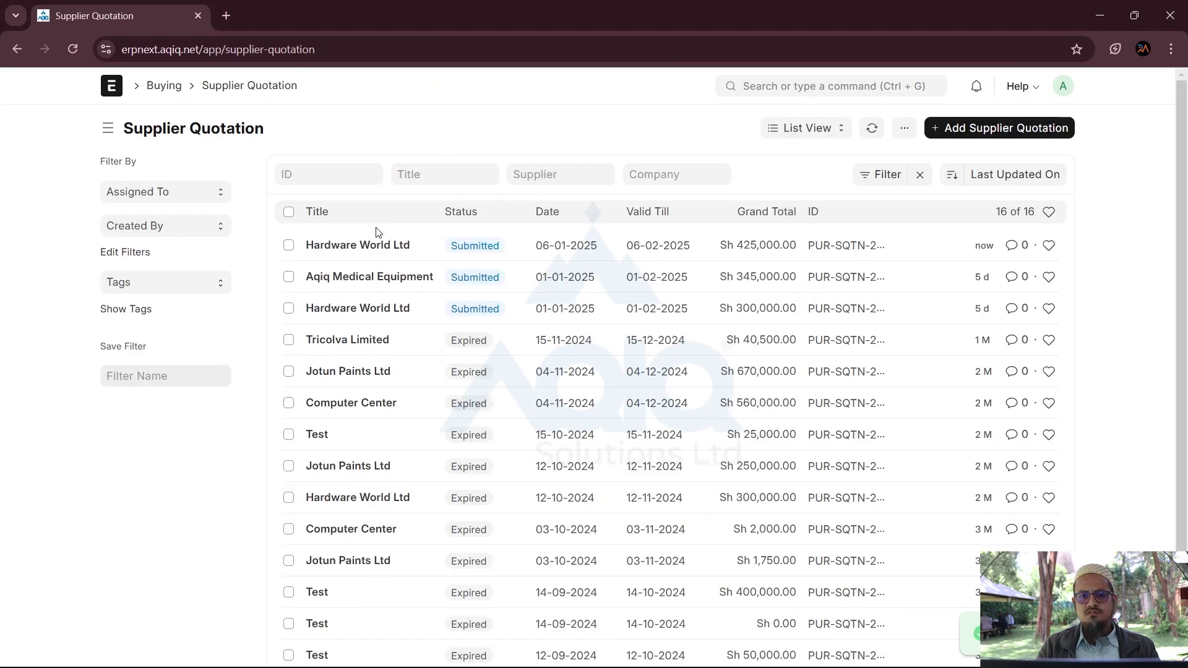
Step: Start another supplier quotation with Mehrab Agencise as the supplier
left_click(983, 130)
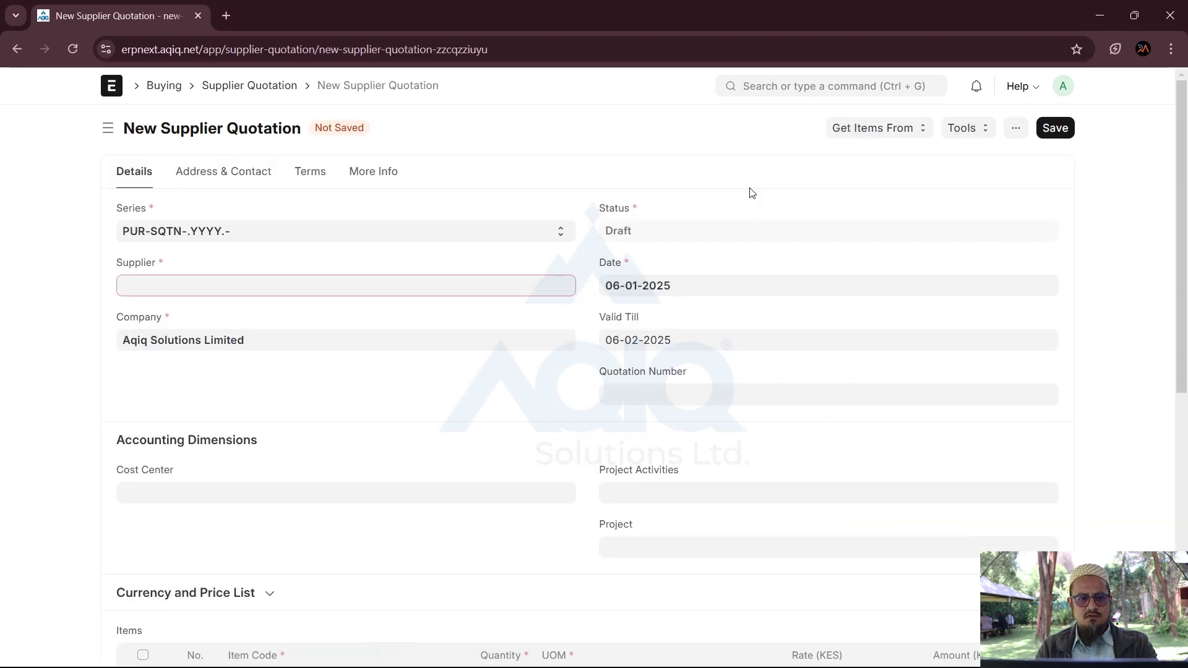
left_click(464, 286)
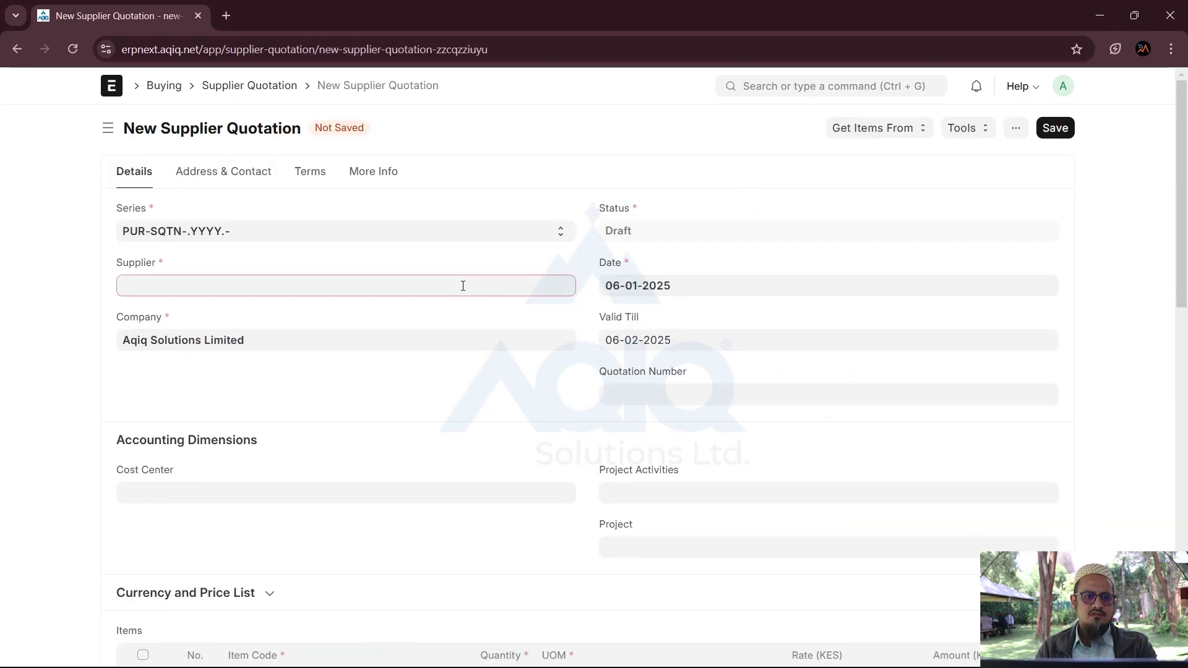
type("mehr")
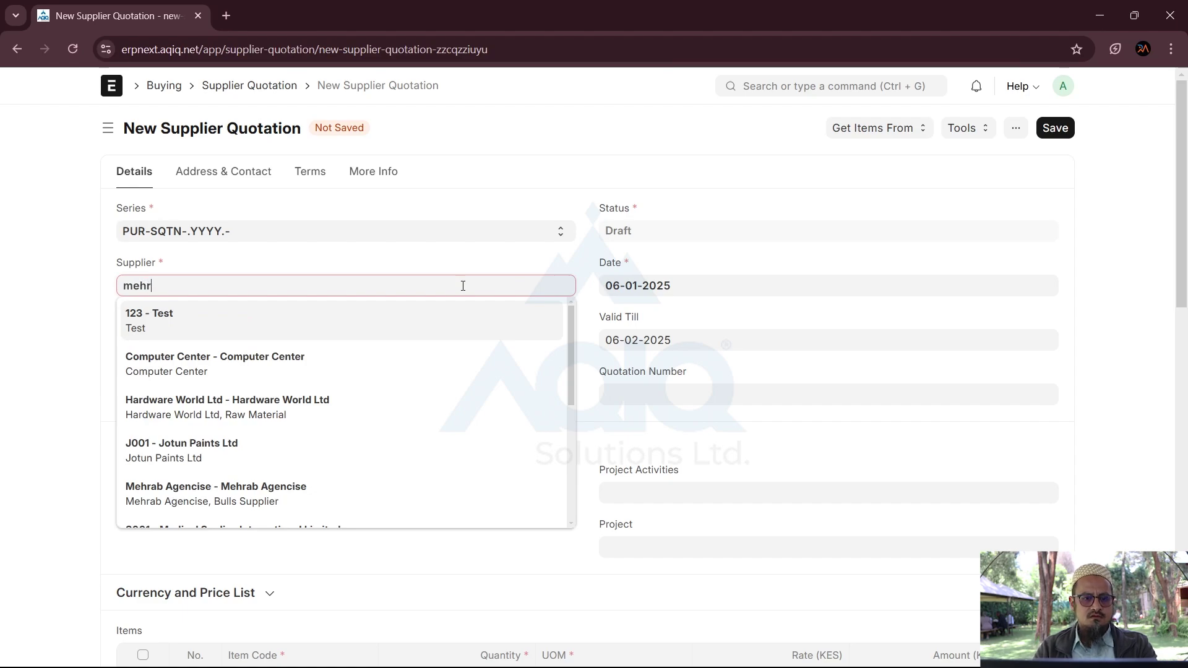
left_click(318, 318)
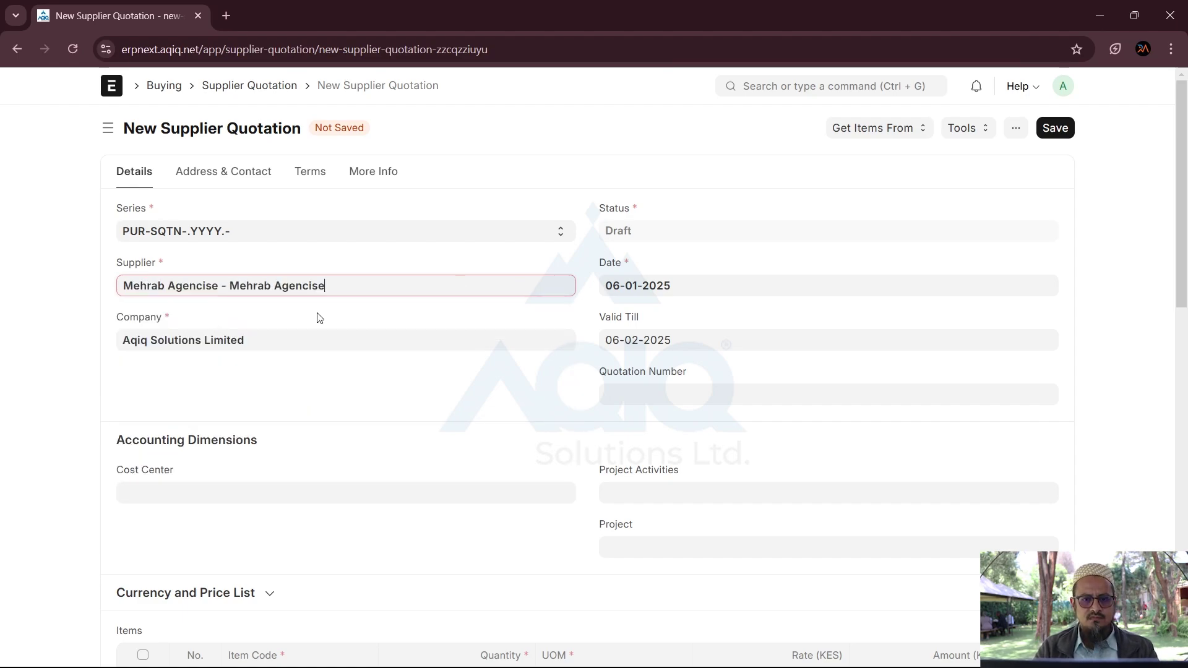
left_click(871, 136)
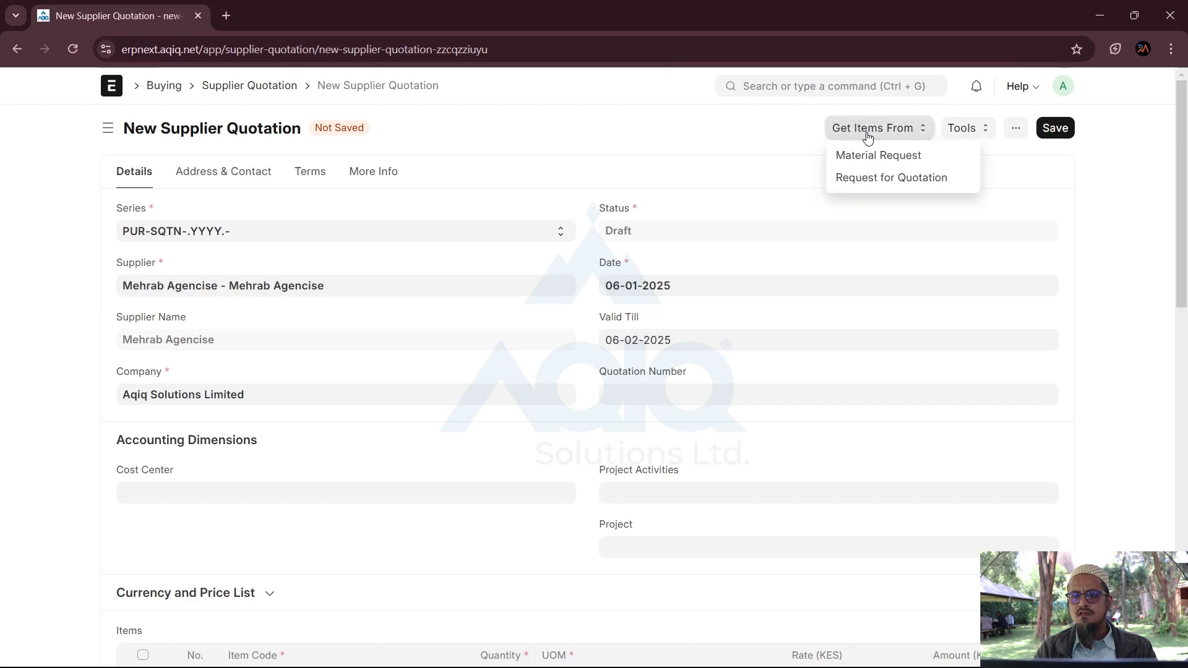
left_click(870, 179)
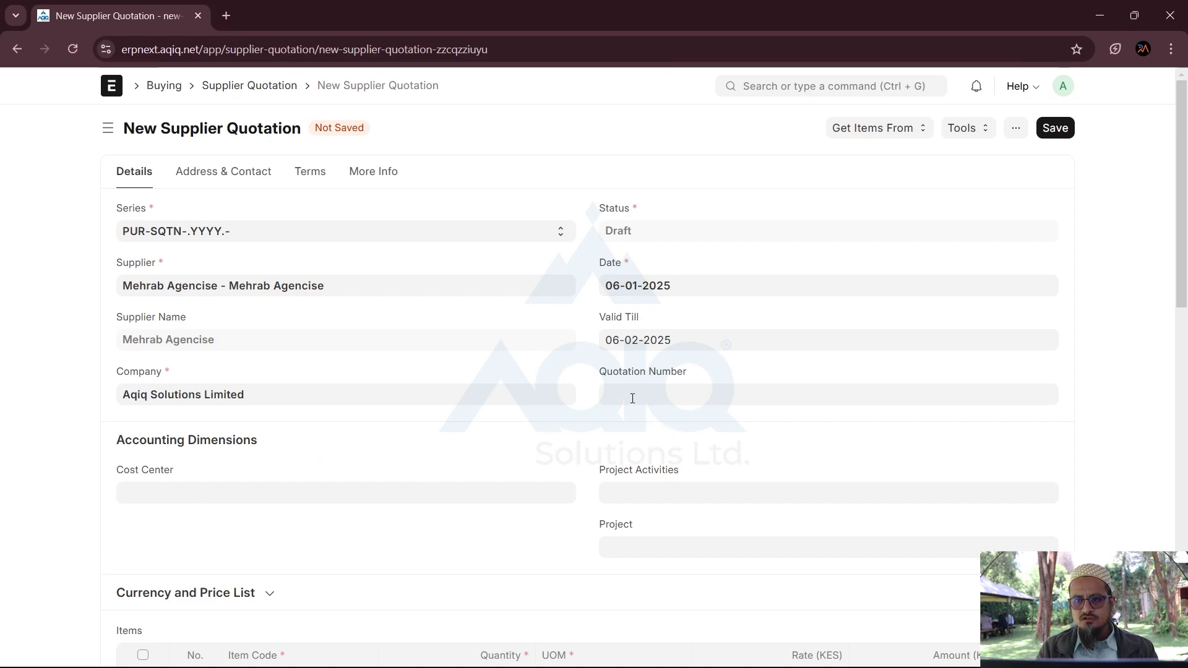
Step: Pull the items in from request for quotation PUR-RFQ-2025-00002
left_click(668, 394)
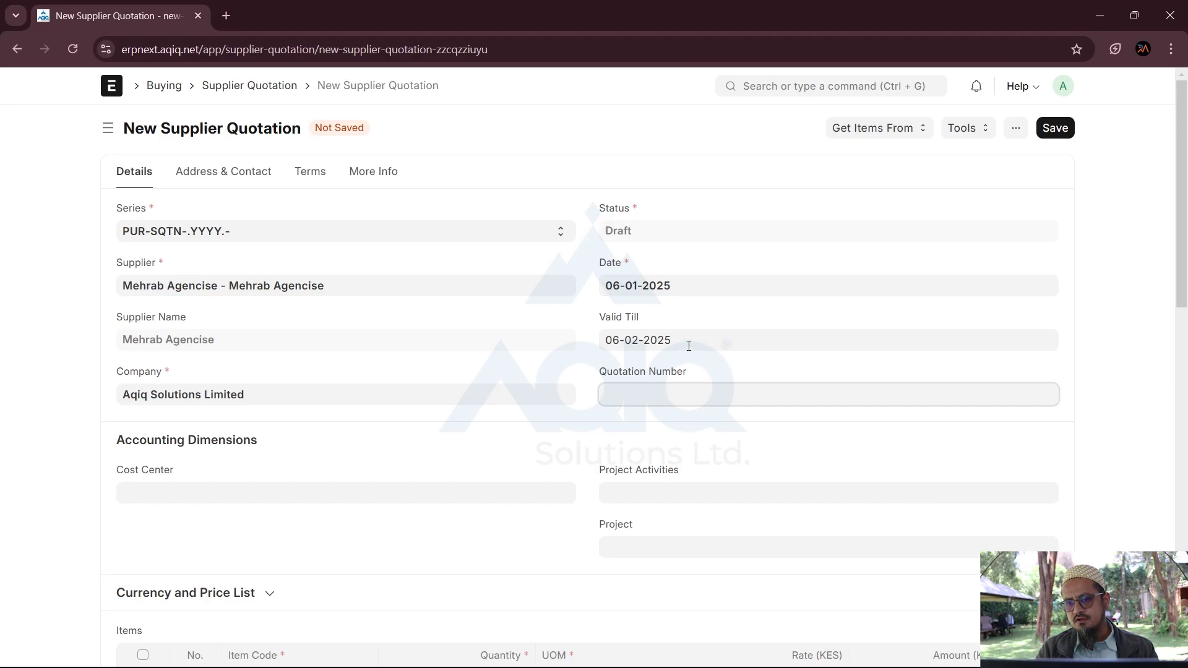
left_click(906, 130)
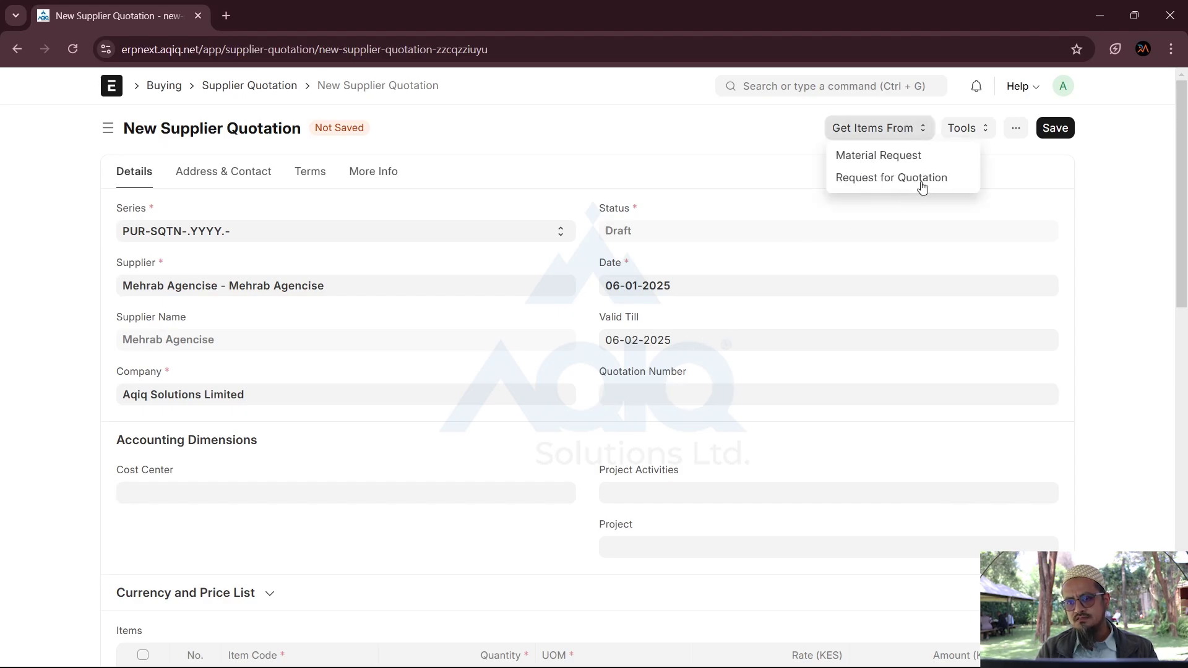
left_click(911, 179)
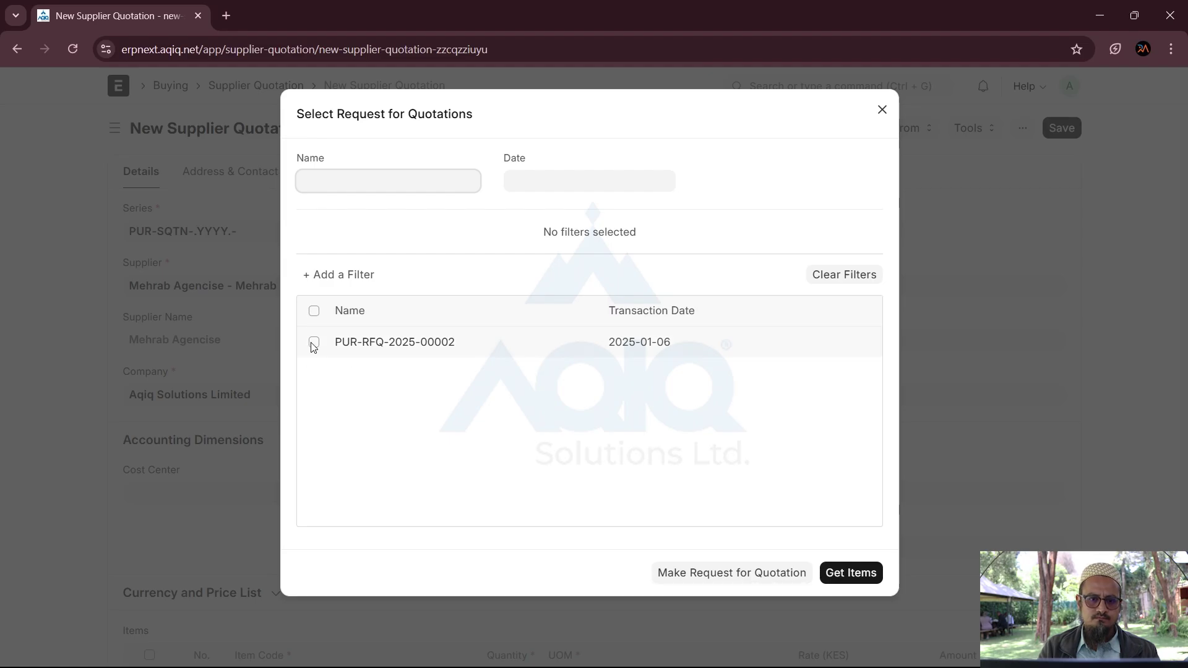
left_click(313, 342)
left_click(835, 574)
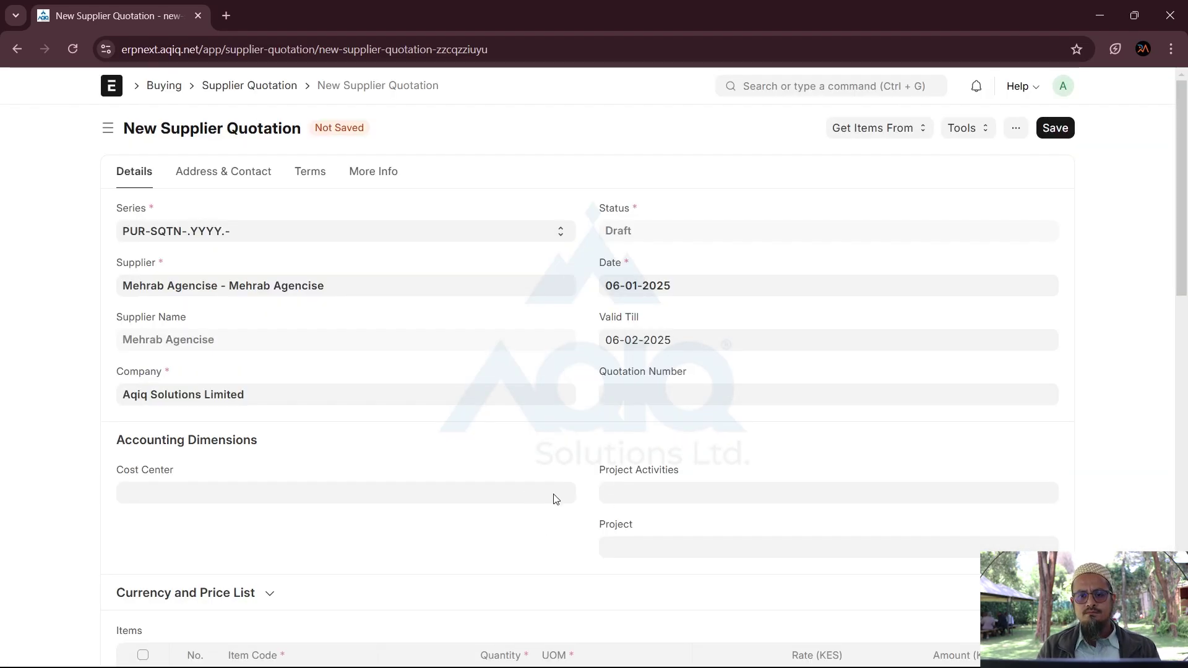
Step: Enter 897 as the supplier's quotation number
left_click(621, 404)
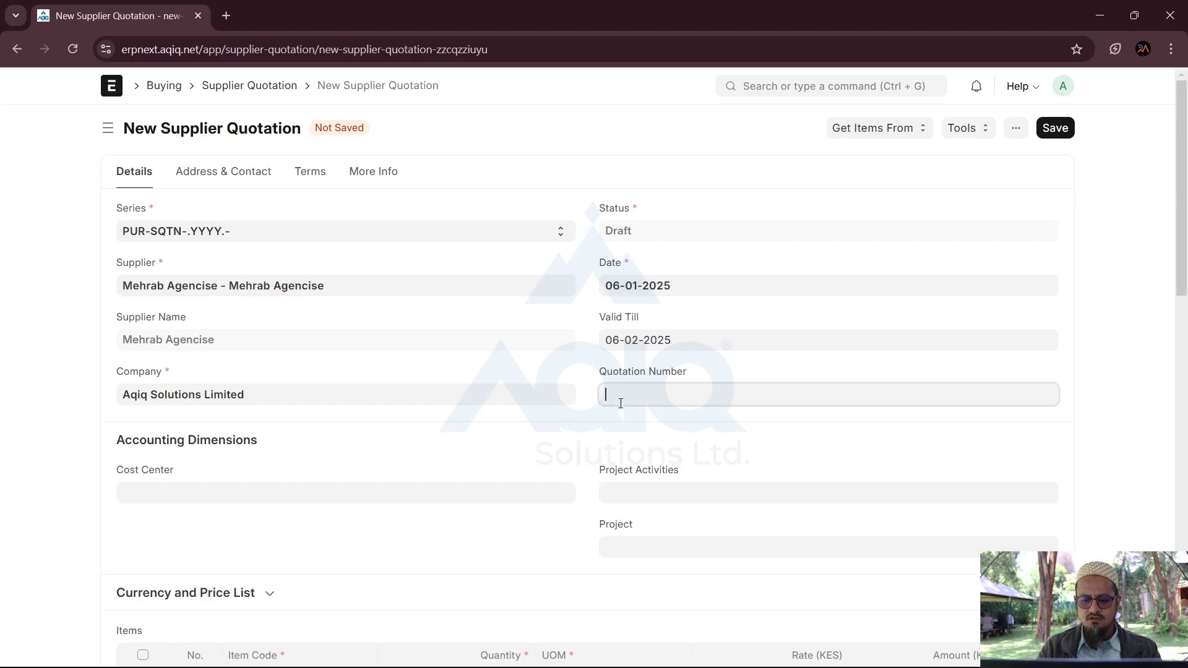
type("897")
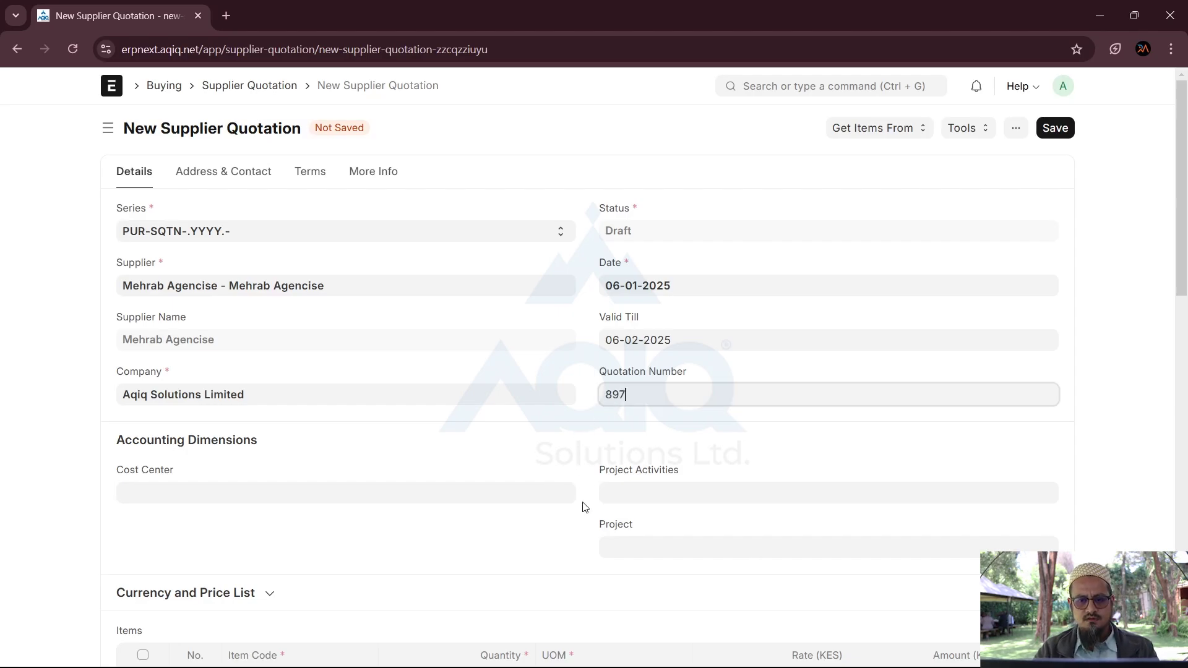
scroll(581, 504, "down", 3)
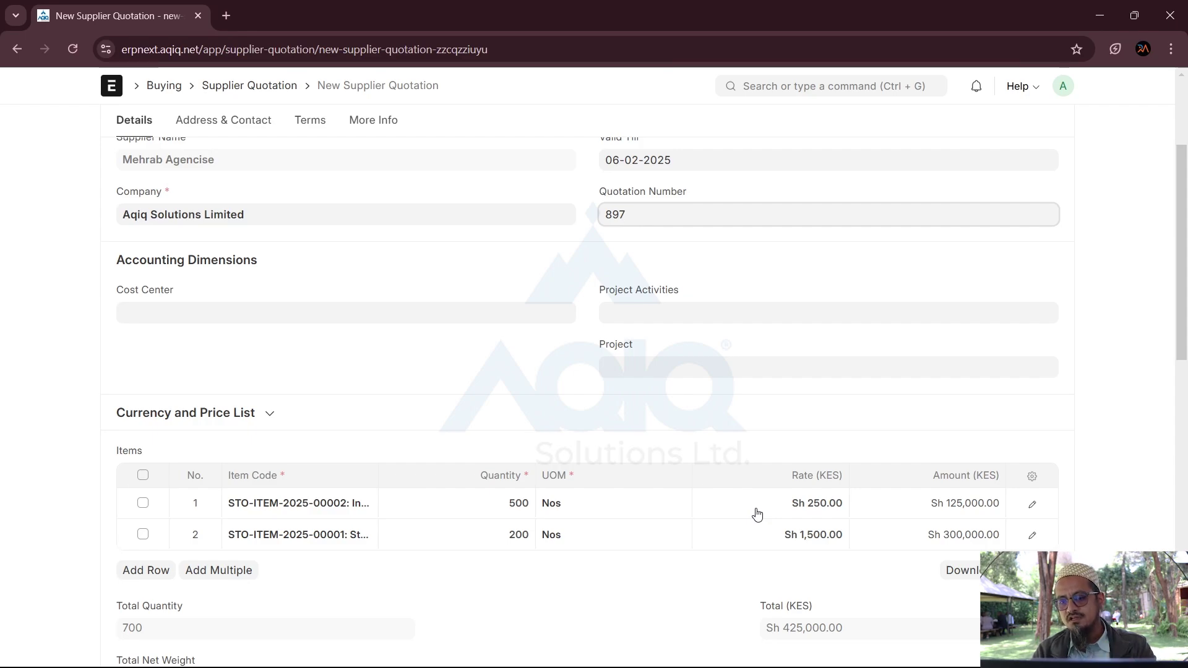
Step: Set the two item rates to 260 and 1,550 KES
left_click(756, 511)
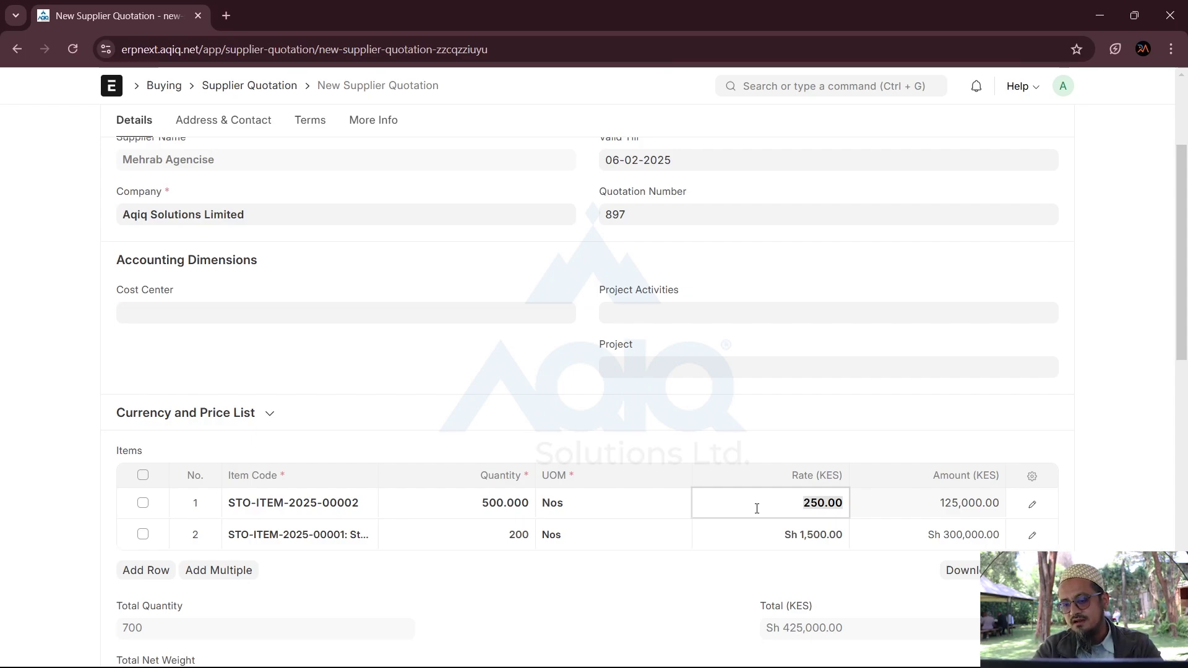
type("2")
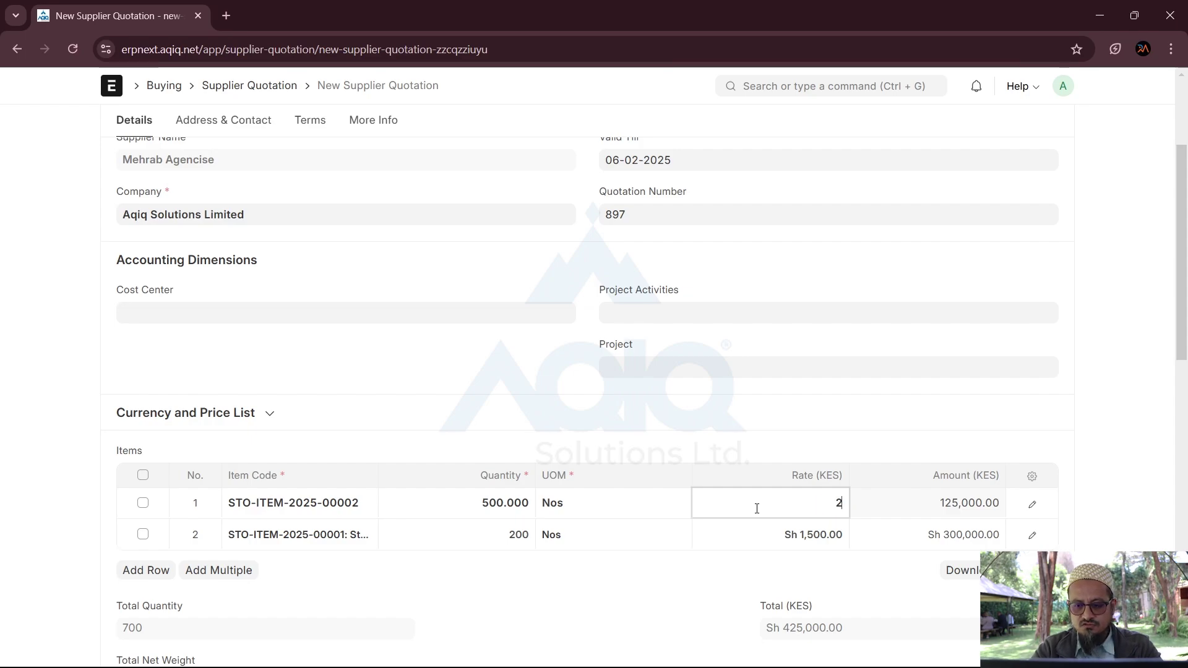
type("60")
key("Tab")
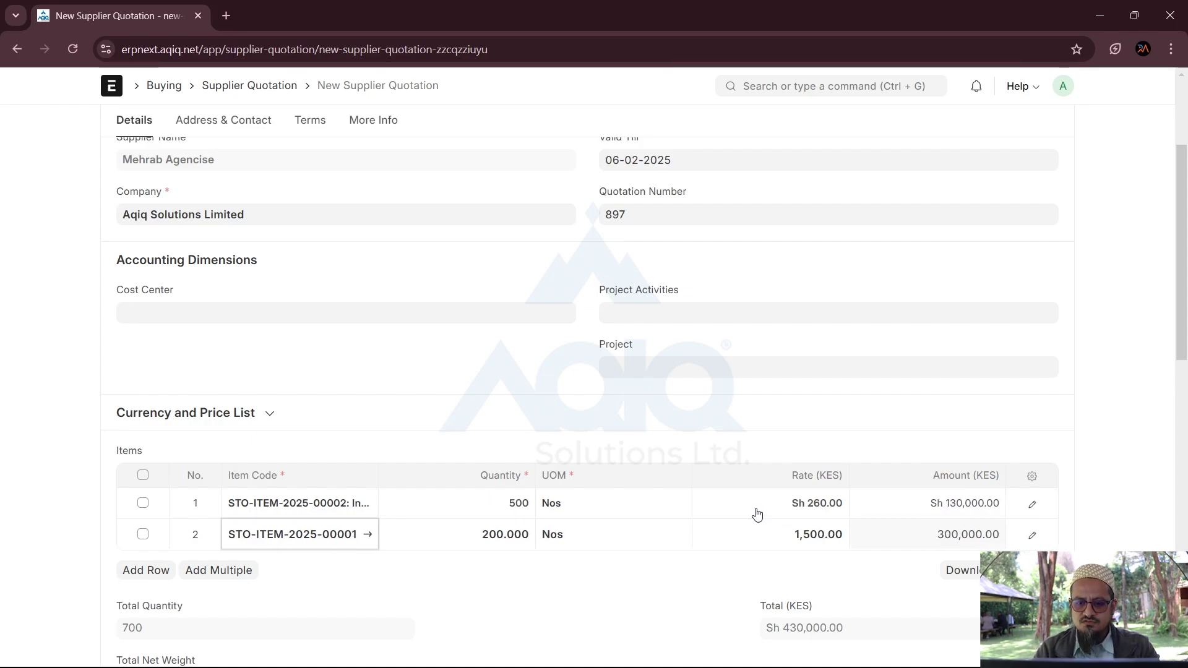
left_click(776, 543)
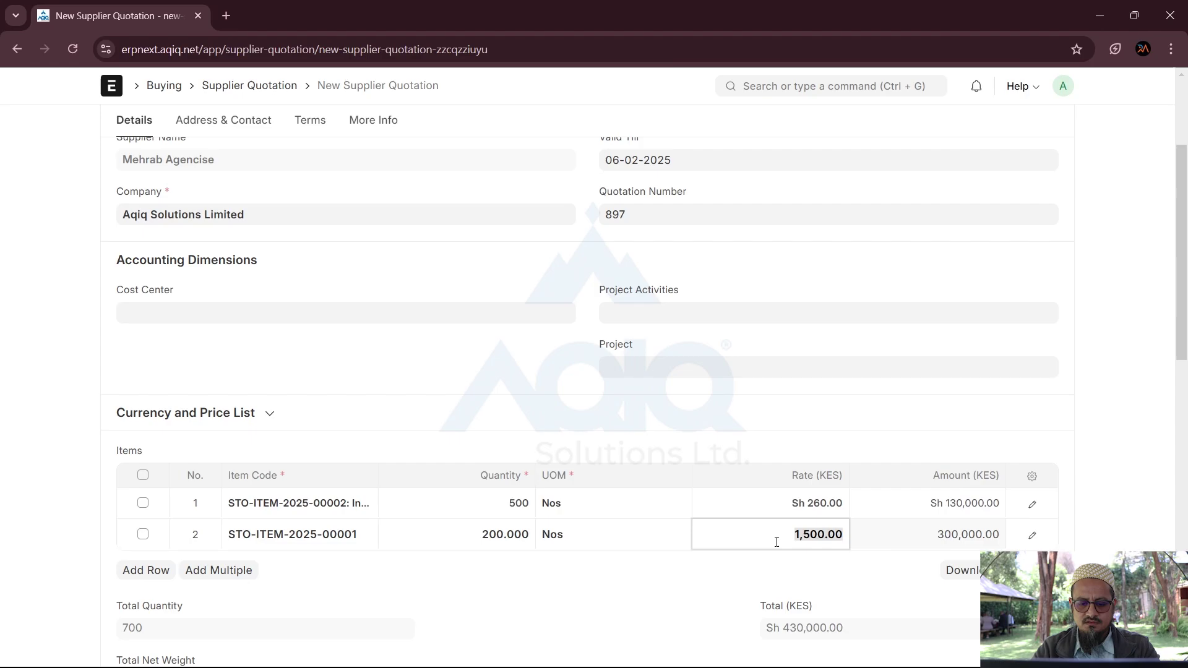
type("1550")
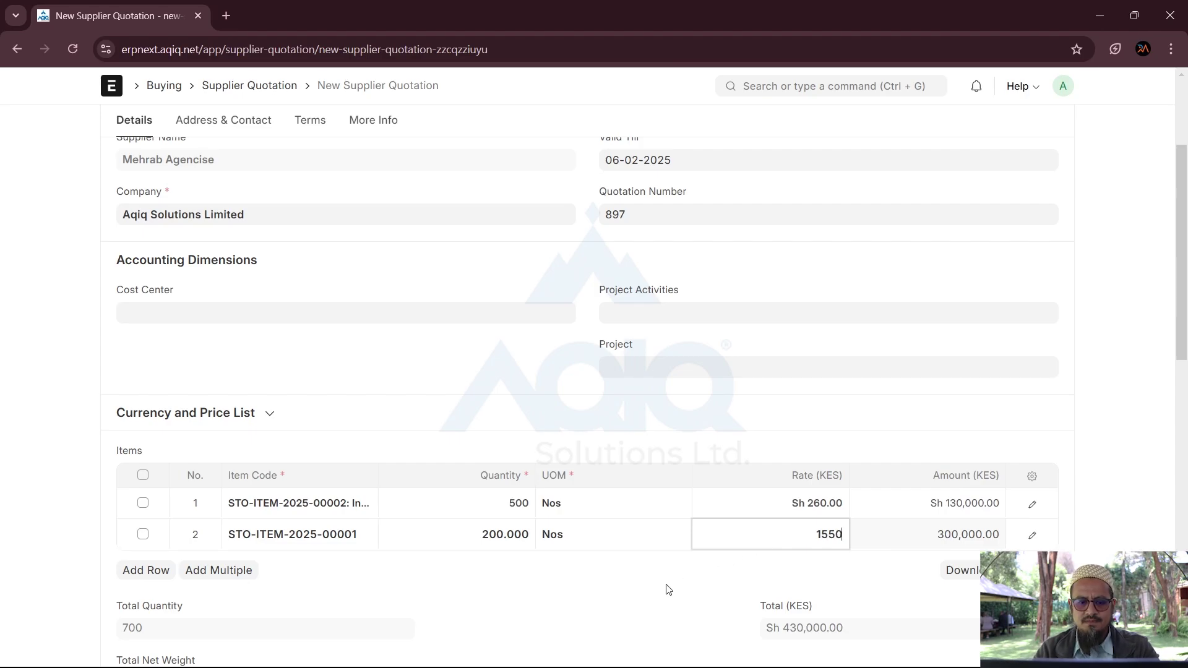
left_click(666, 589)
scroll(667, 588, "up", 3)
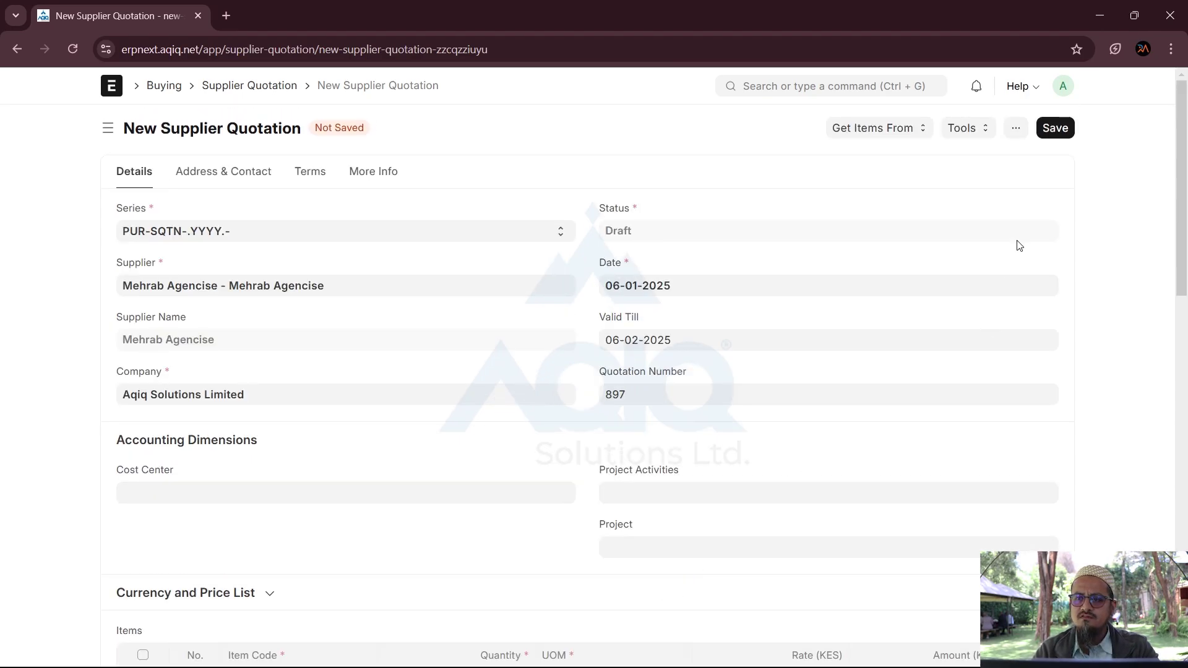
Step: Save and confirm submitting Mehrab Agencise's quotation PUR-SQTN-2025-00004, then go back to the quotation list
left_click(1055, 132)
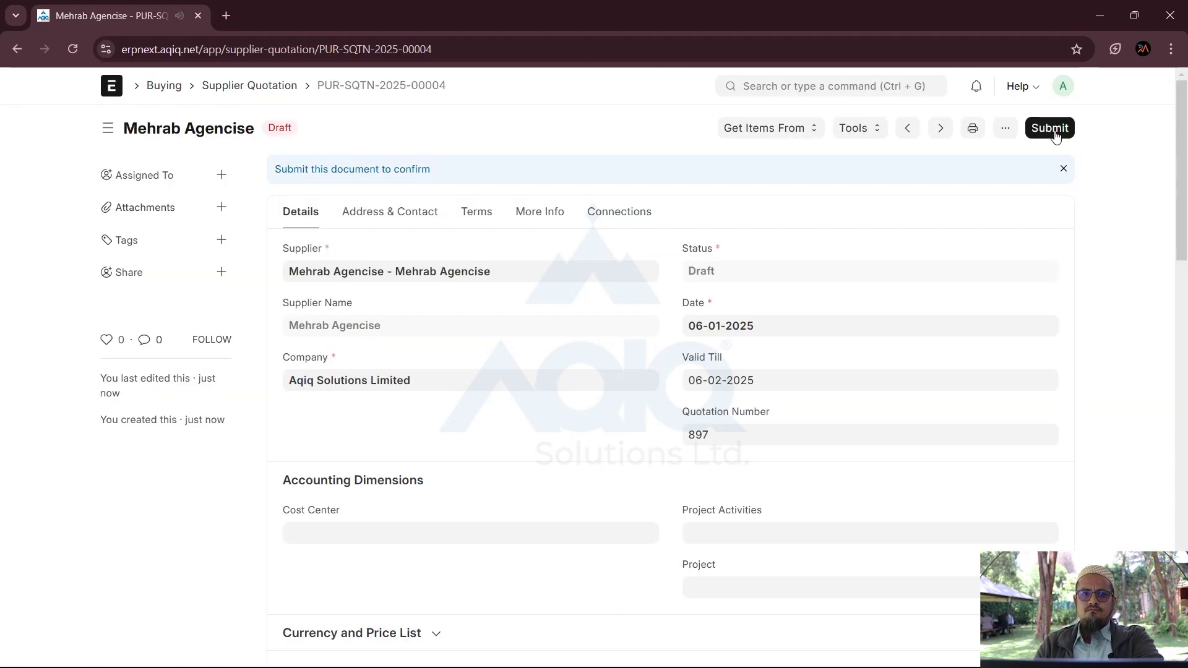
left_click(1054, 134)
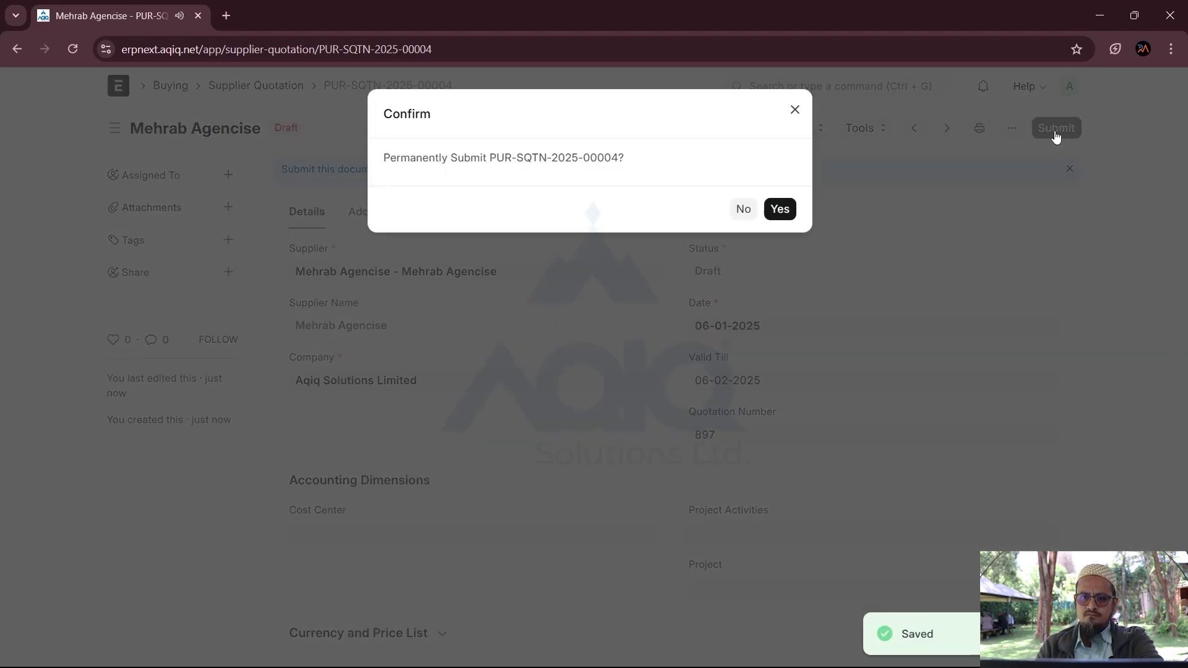
left_click(779, 209)
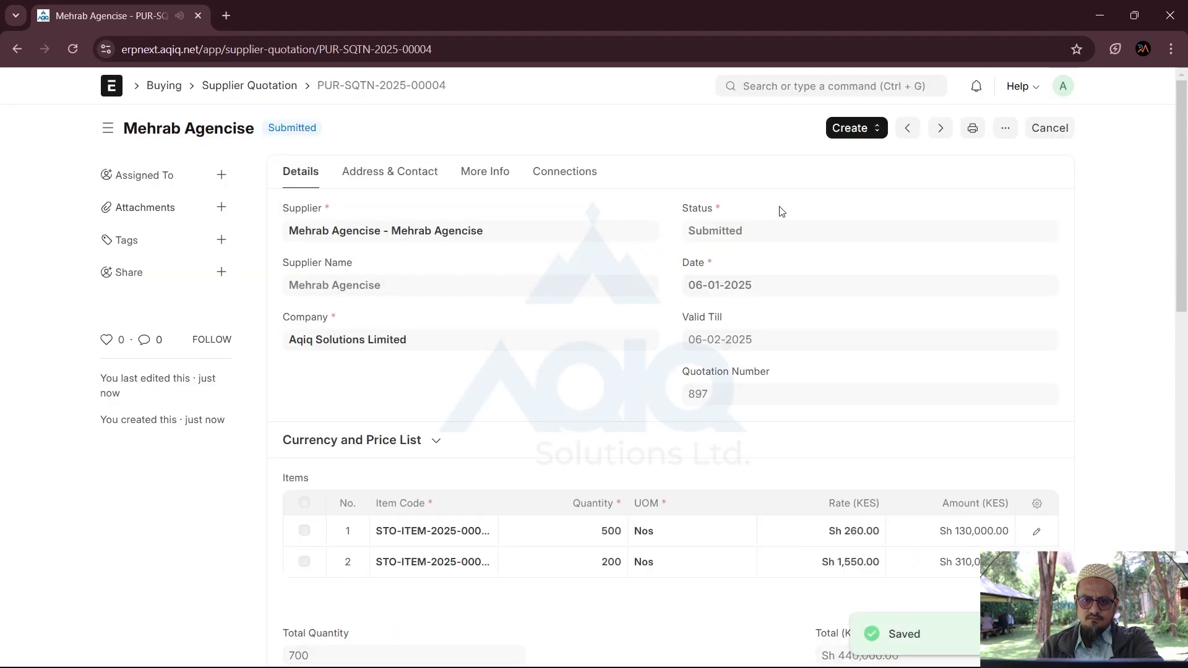
left_click(241, 90)
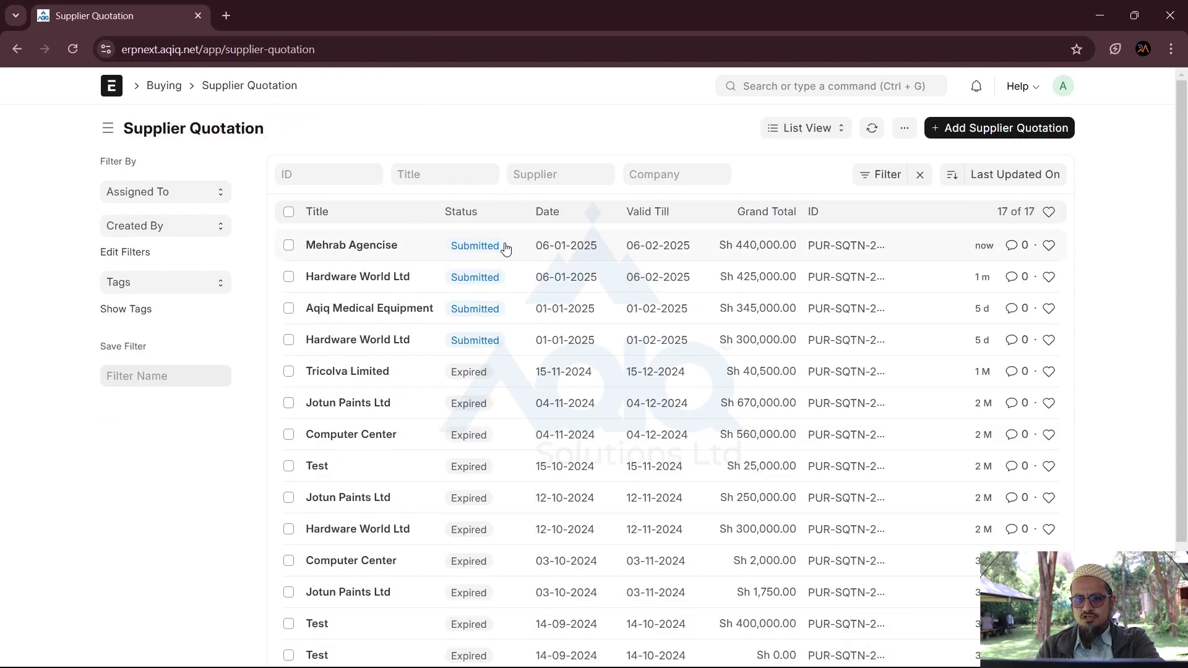
Step: Open the Material Request list through a 'material' search, reload it, and return to Home
left_click(775, 87)
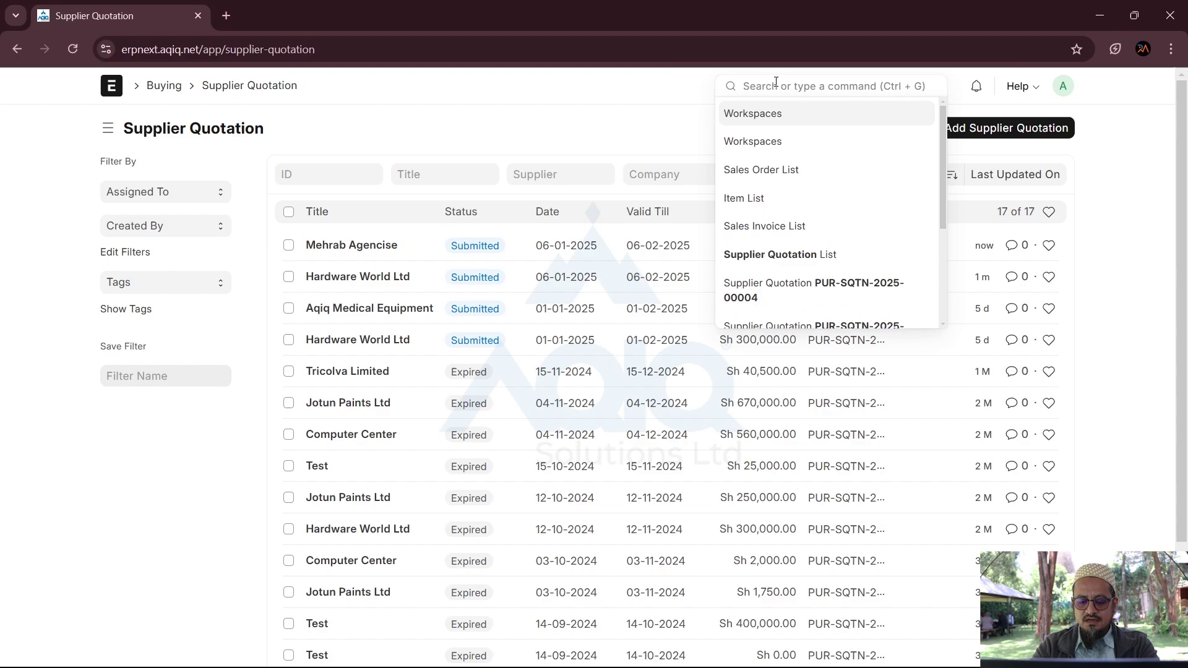
type("material")
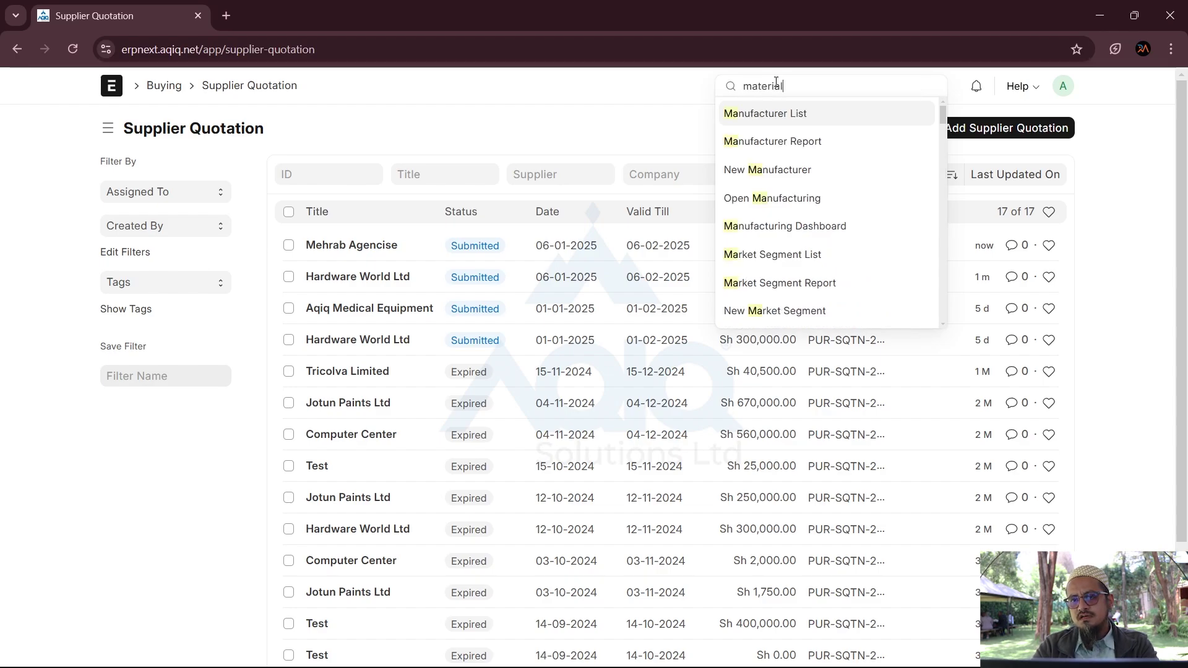
left_click(772, 113)
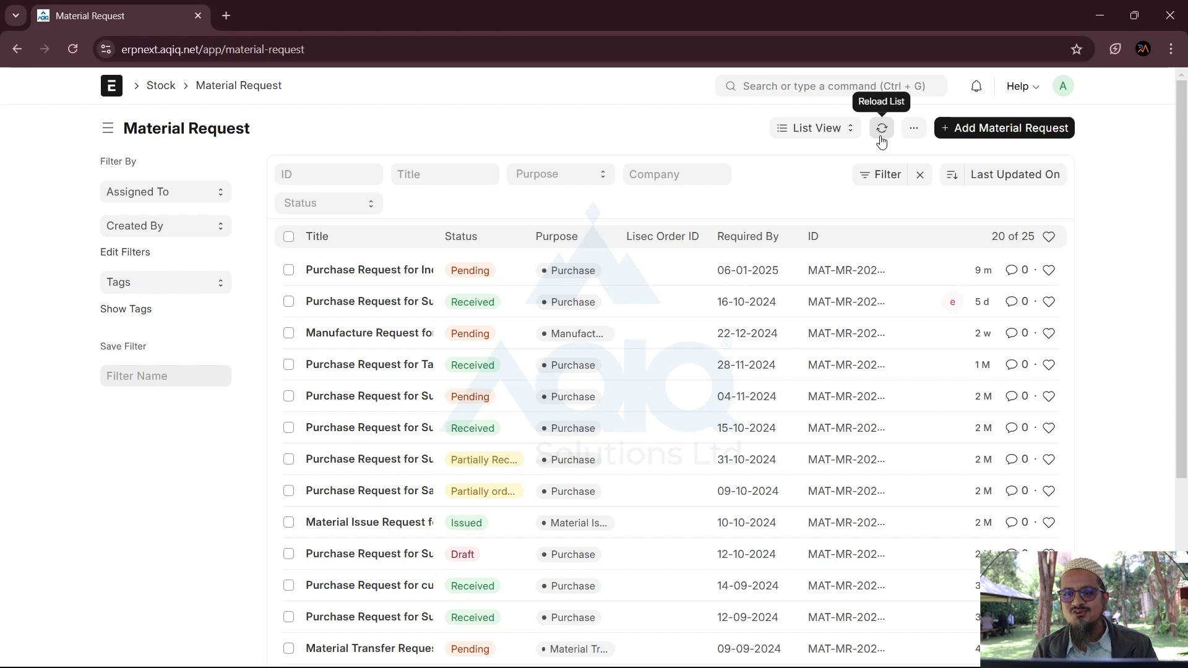
left_click(881, 133)
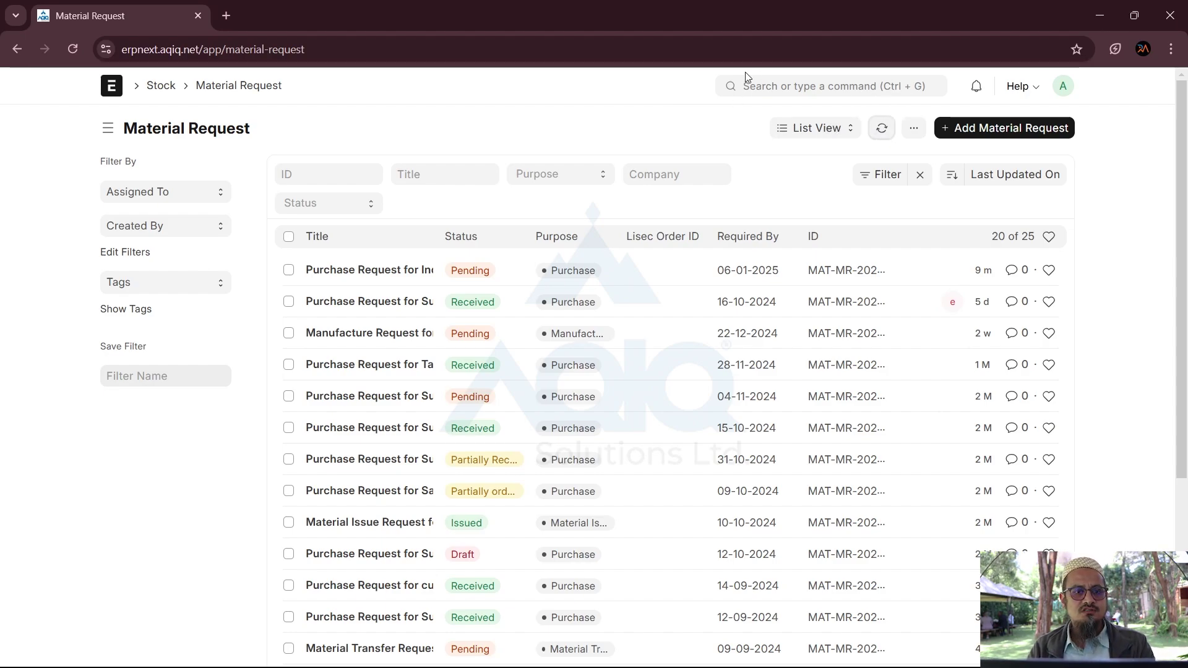
left_click(117, 89)
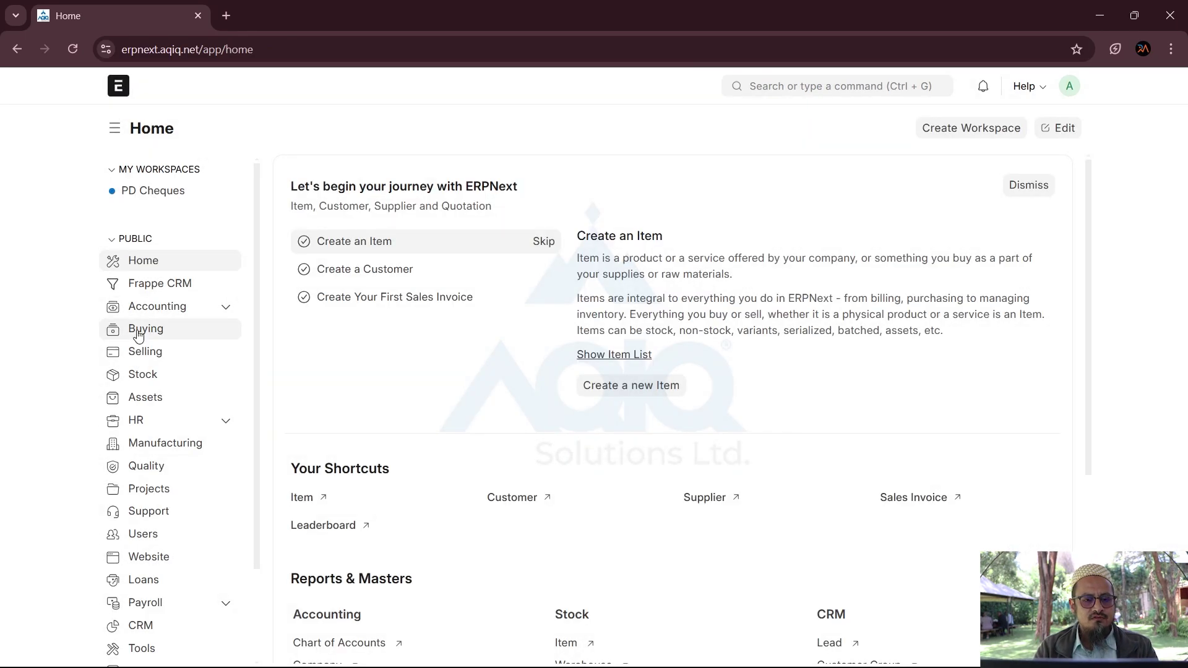
Step: Open the Supplier Quotation Comparison report from the Buying workspace's Other Reports section
left_click(138, 331)
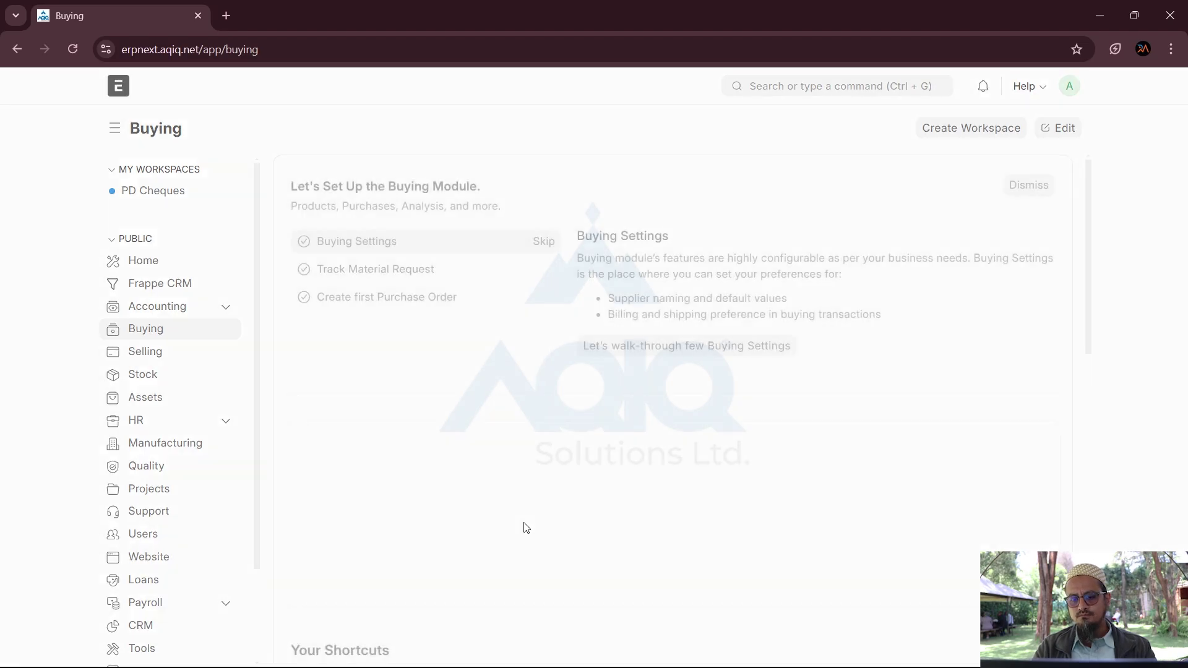
scroll(531, 589, "down", 12)
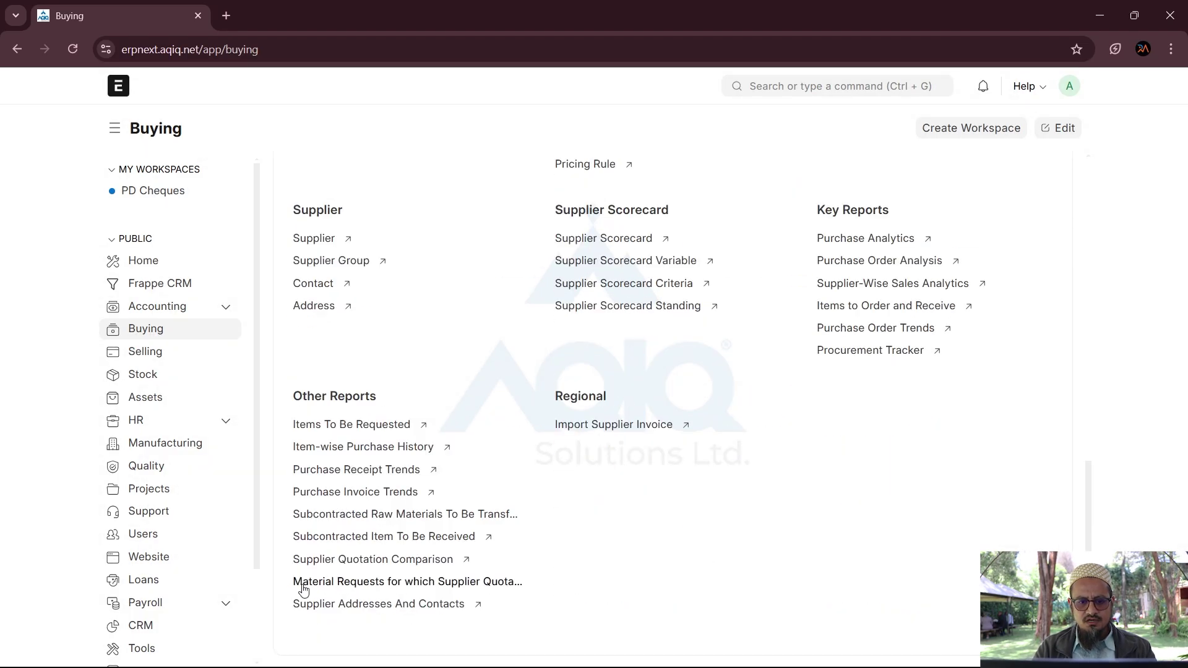
left_click(379, 560)
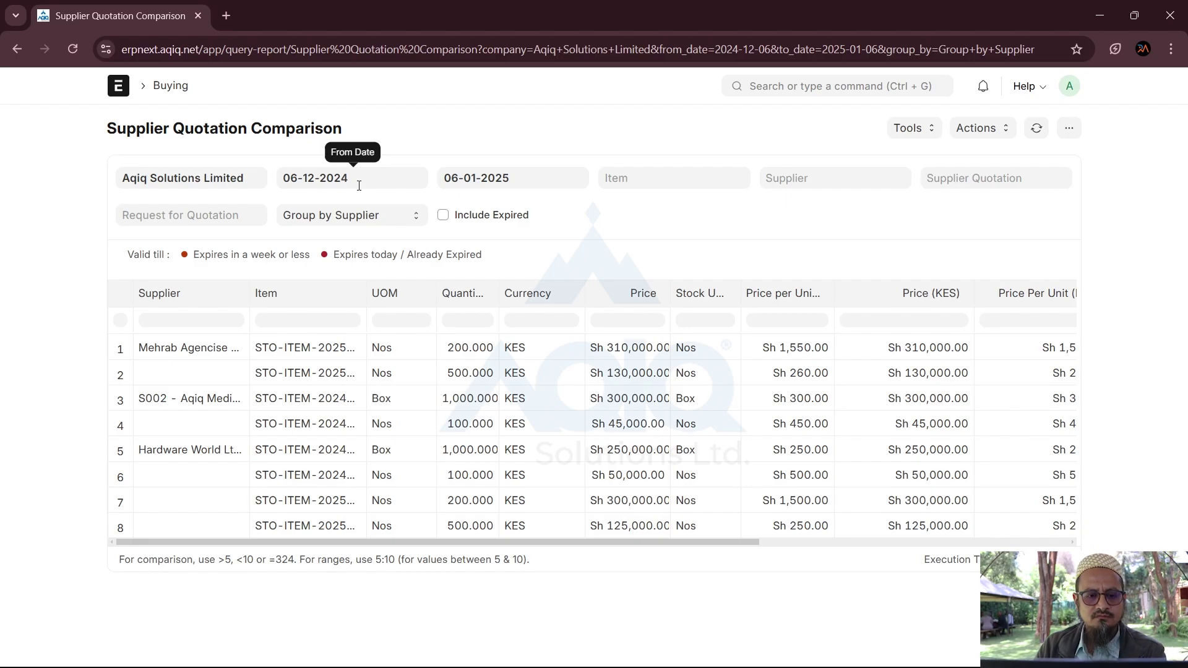
Step: Filter the comparison report to From Date 06-01-2025 and Request for Quotation PUR-RFQ-2025-00002
left_click(359, 185)
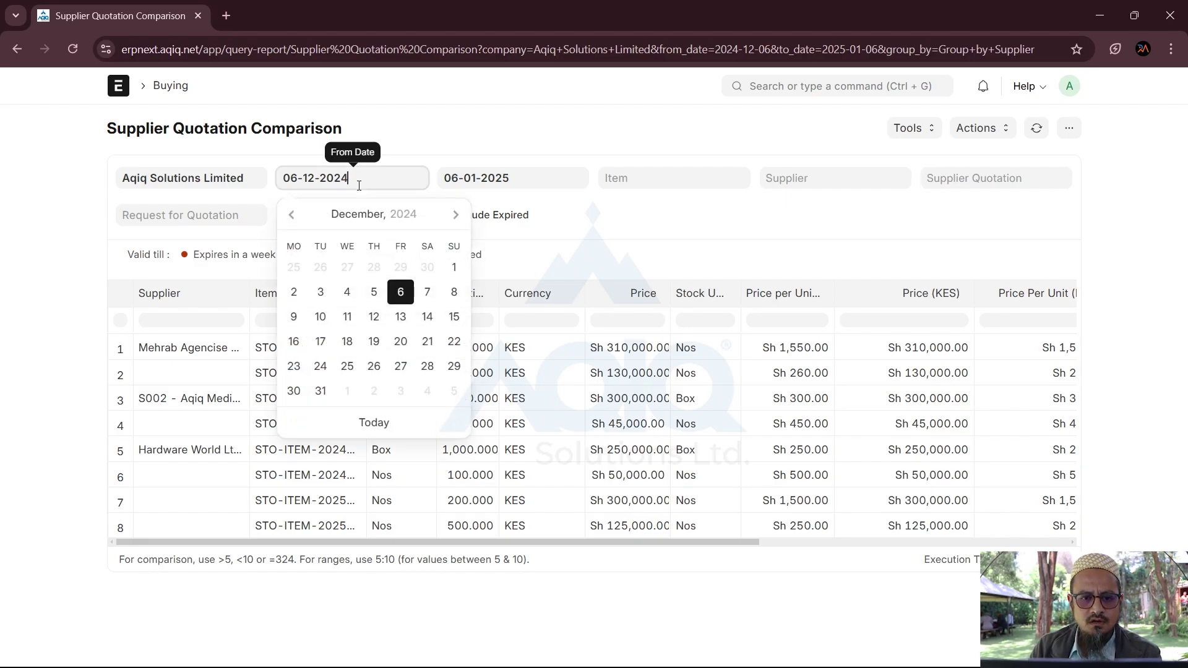
left_click(375, 425)
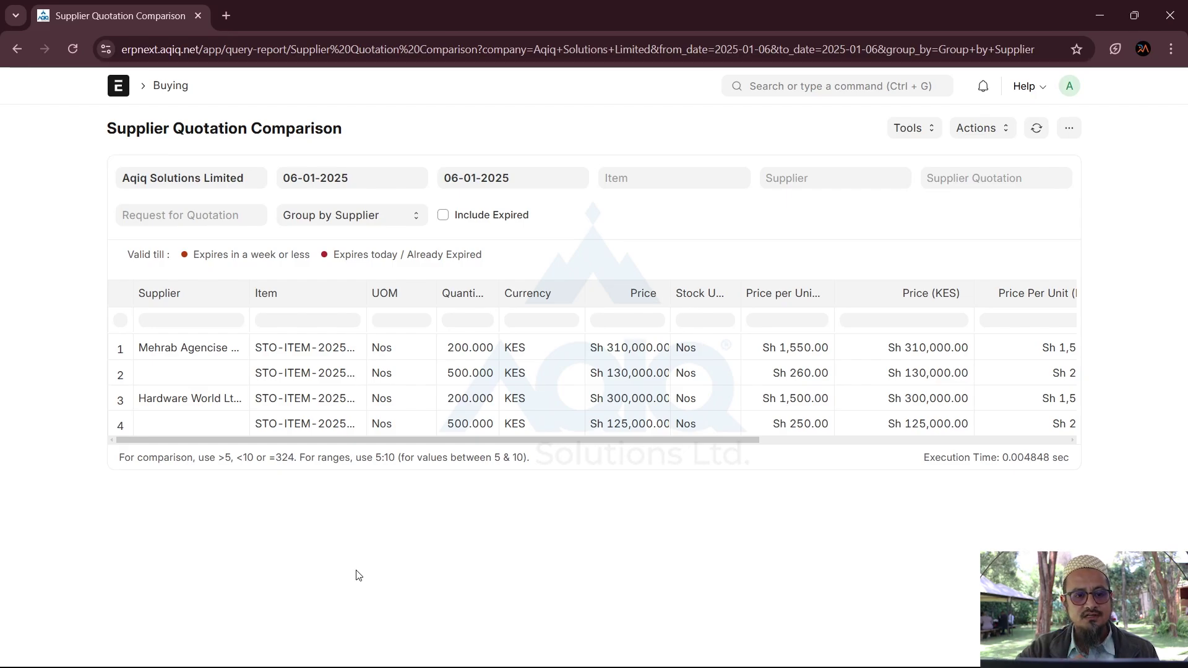
left_click(149, 209)
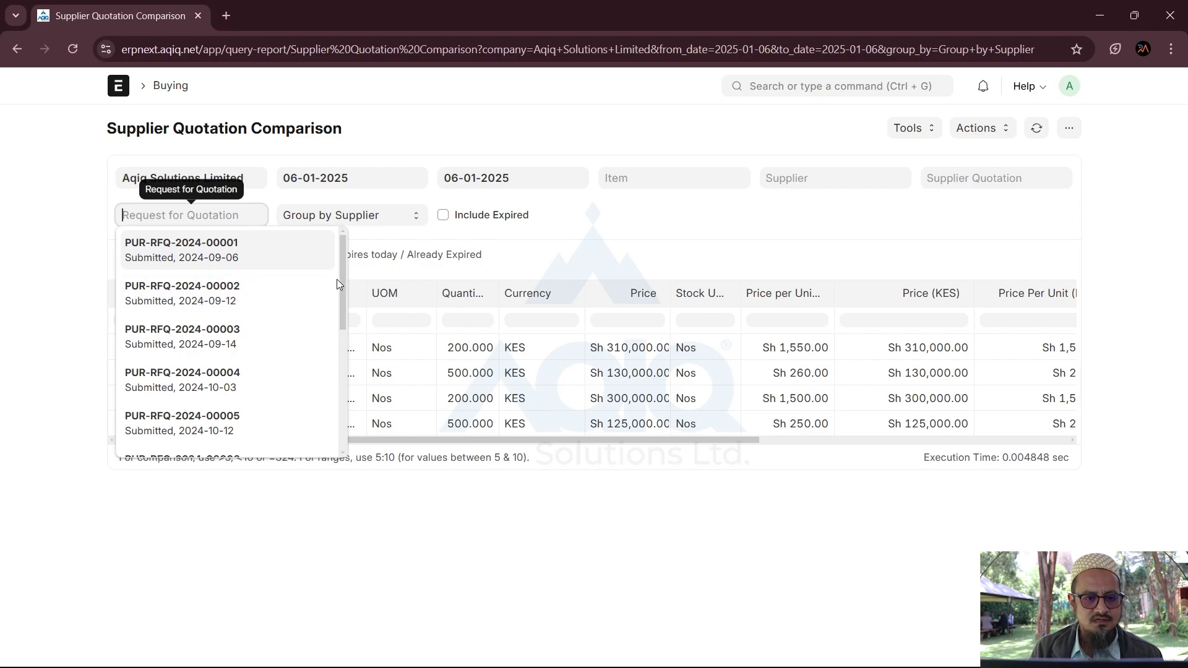
scroll(340, 288, "down", 5)
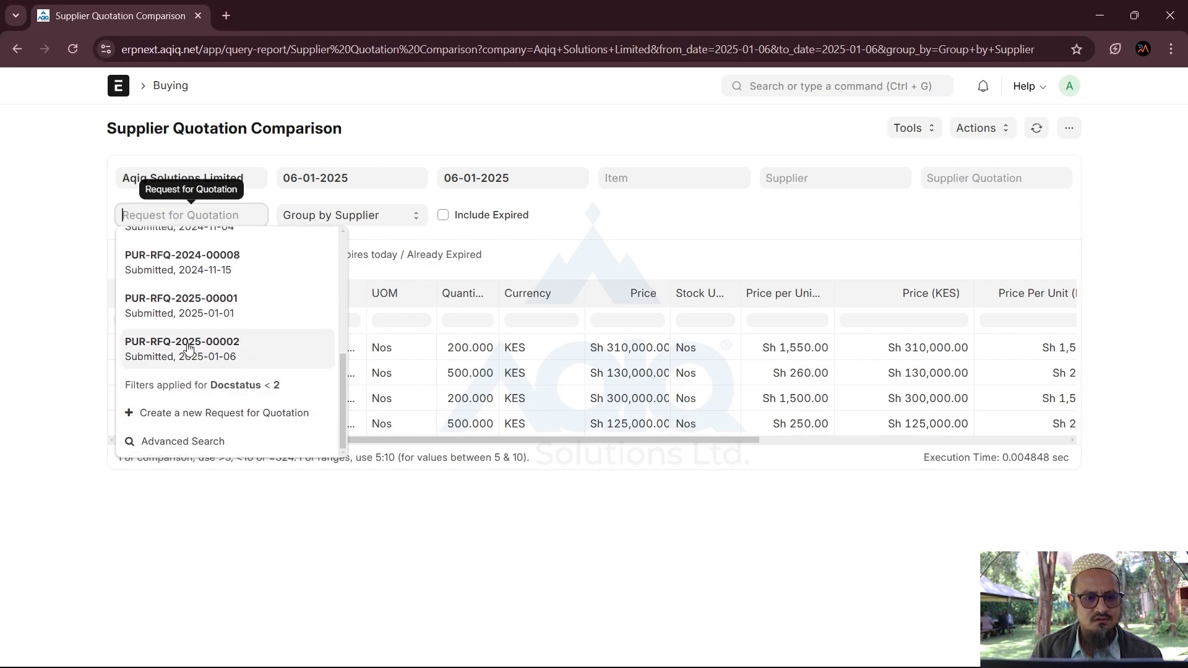
left_click(192, 350)
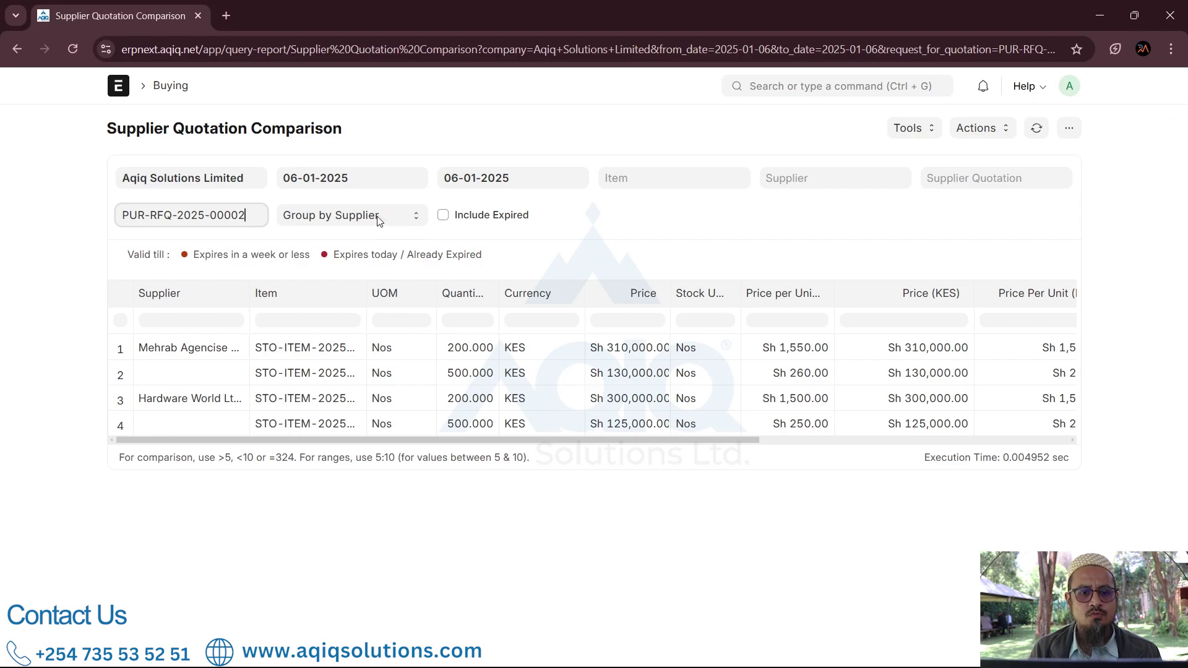
key("Tab")
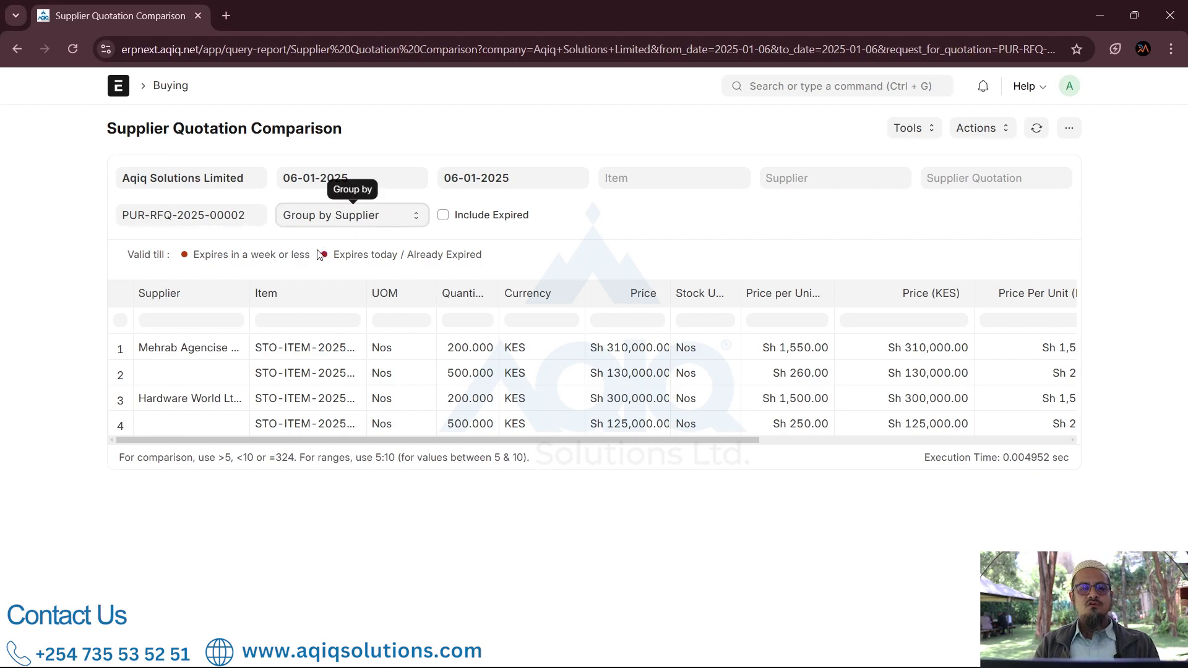
key("Down")
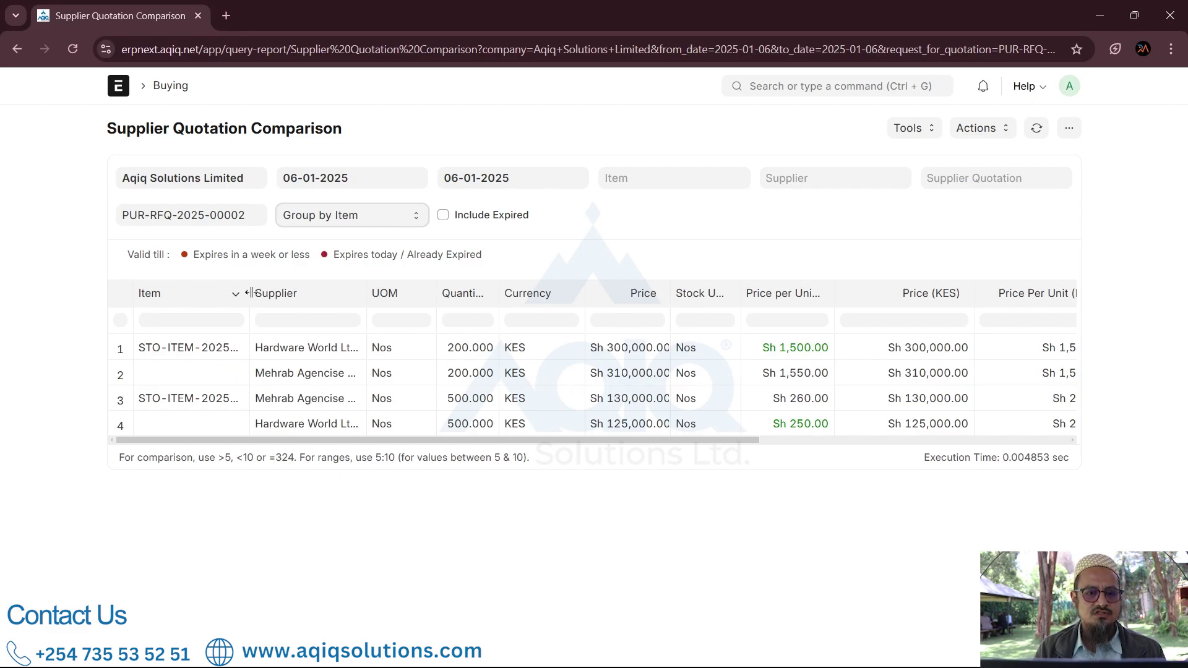
left_click_drag(250, 292, 352, 301)
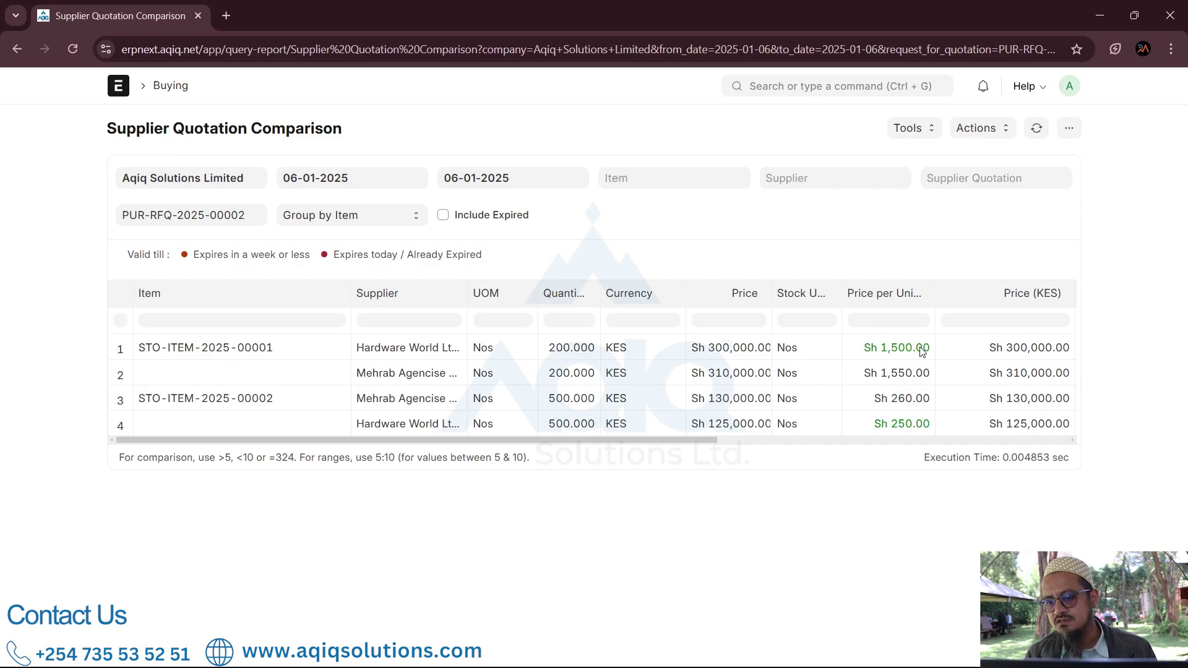
left_click(901, 430)
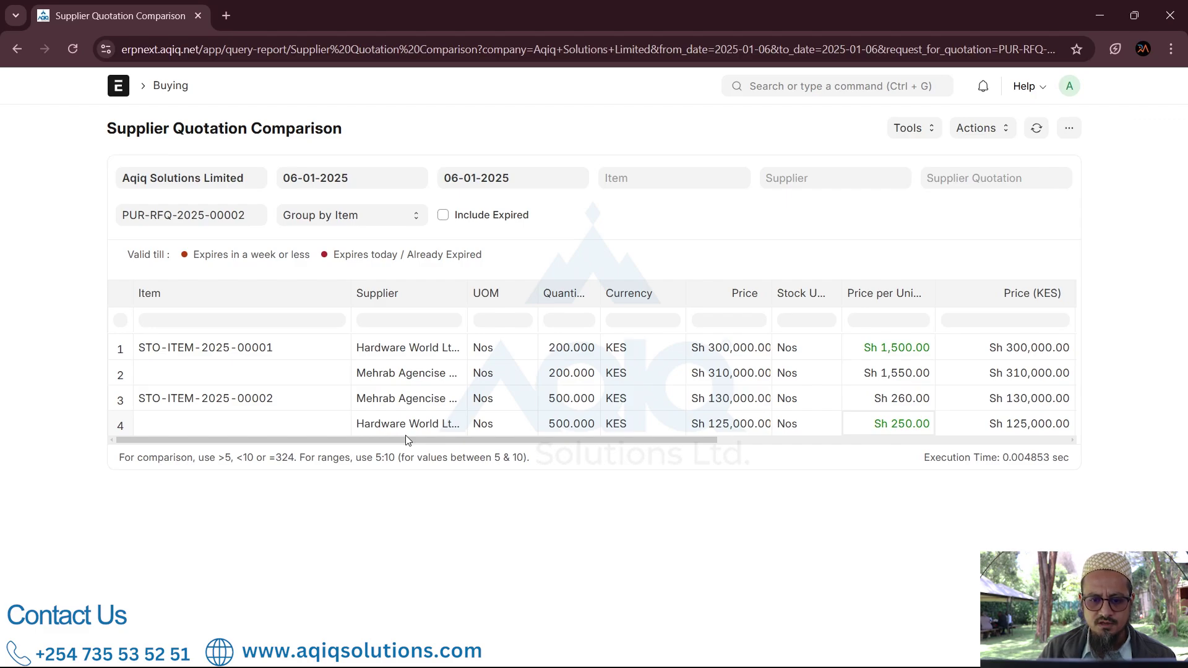
Step: Open the Purchase Order list of 46 orders via a 'purchase or' search and scroll through it
left_click(759, 85)
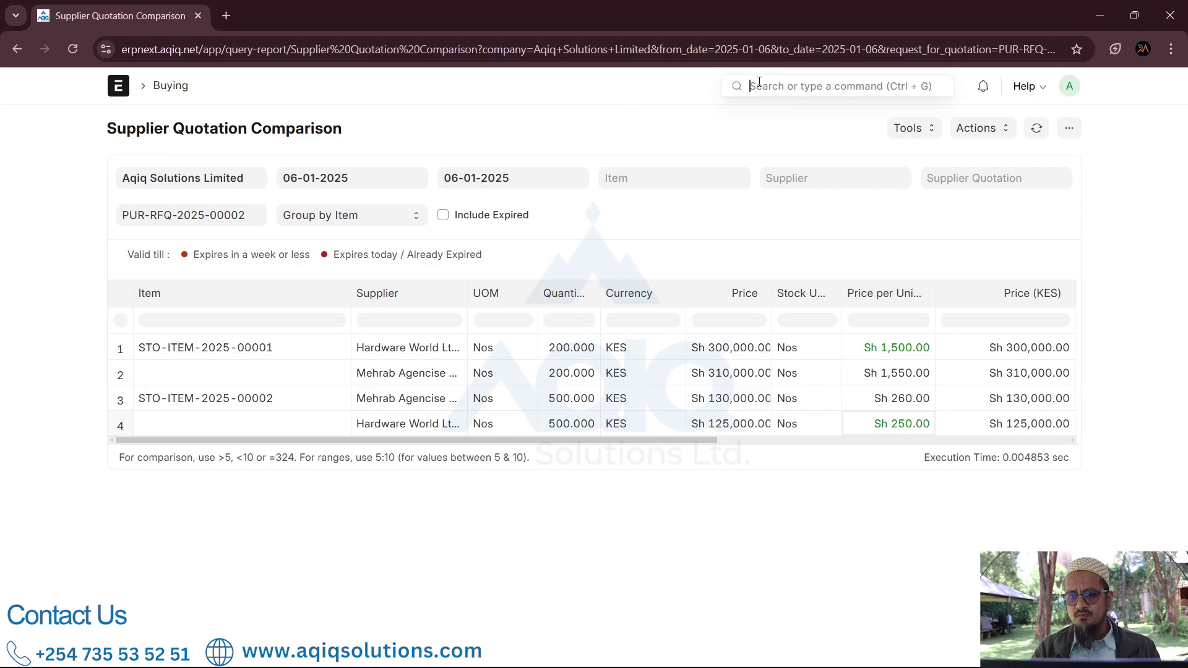
type("p")
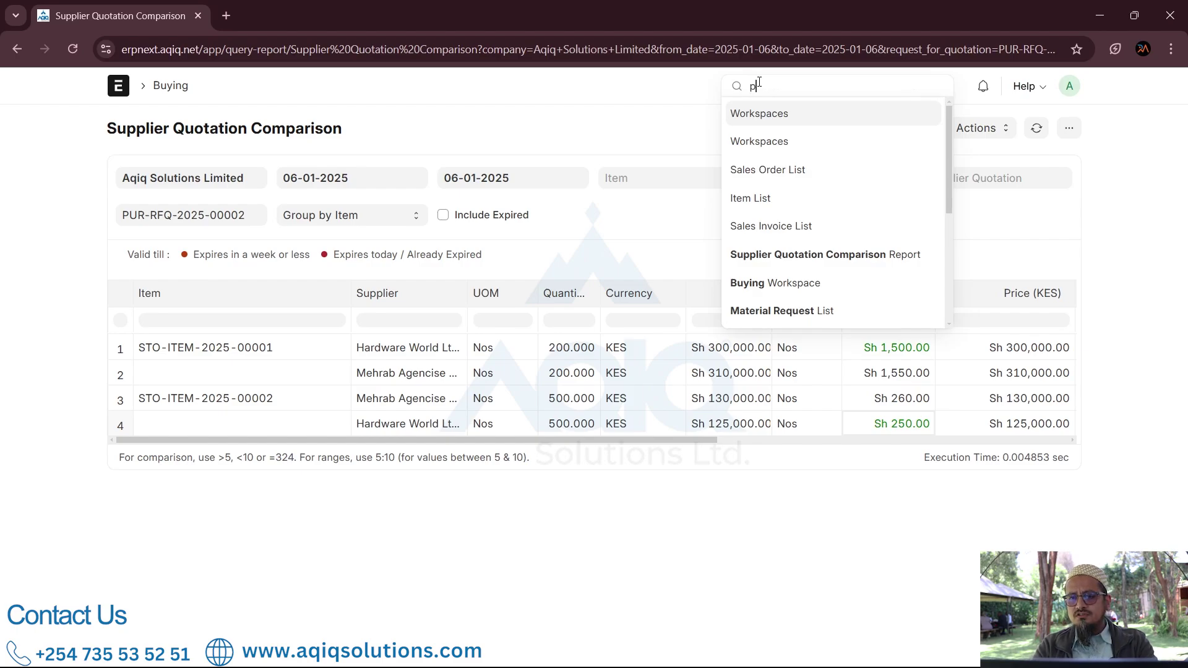
type("urchase or")
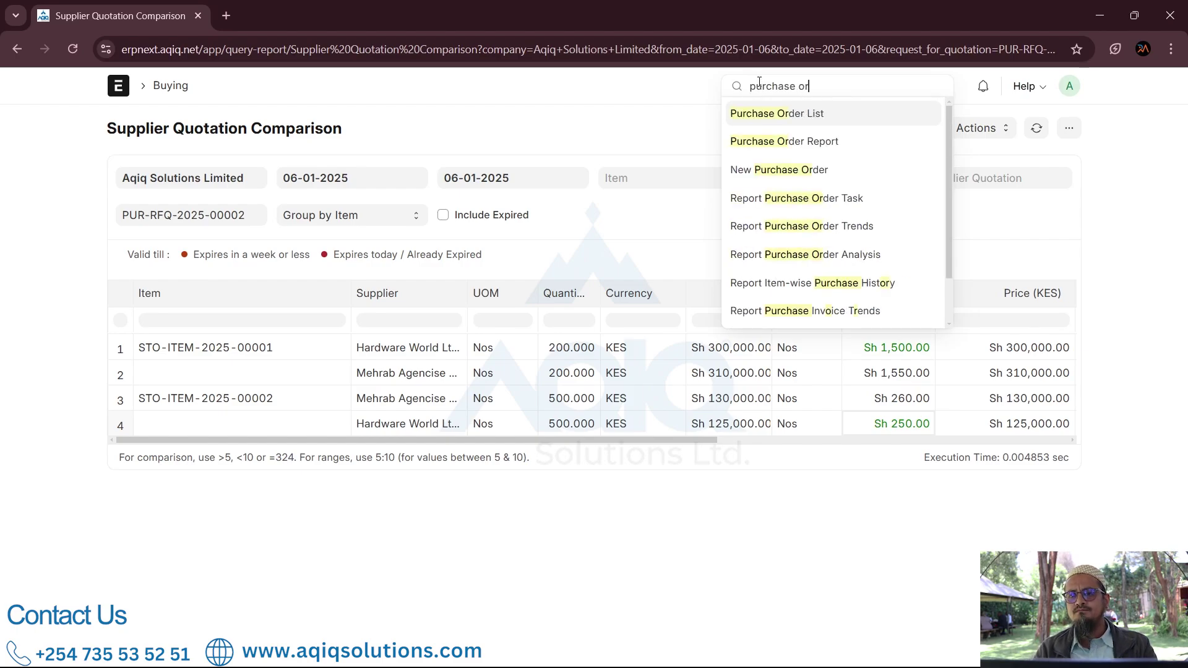
left_click(769, 115)
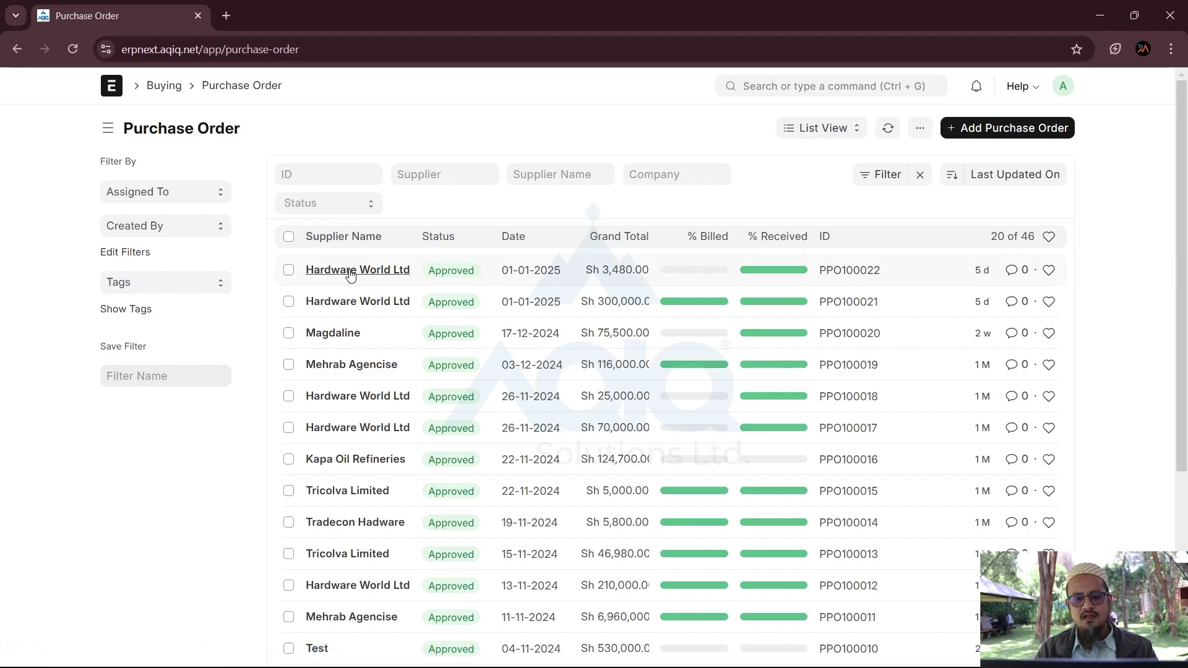
scroll(375, 489, "down", 5)
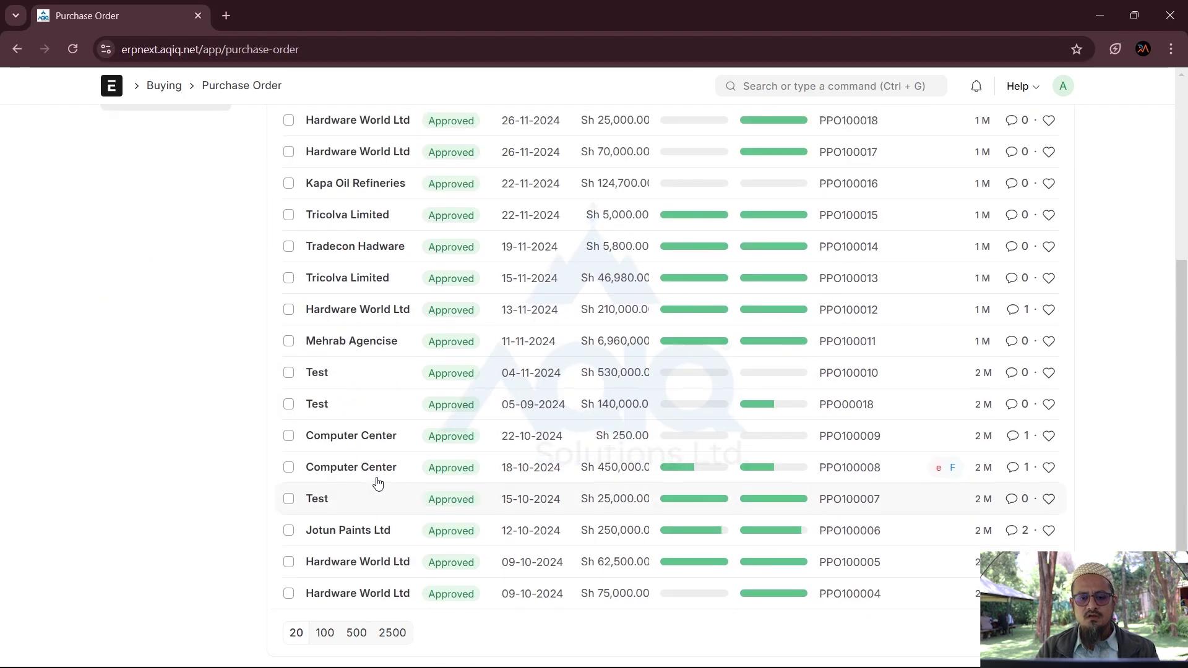
scroll(377, 481, "up", 5)
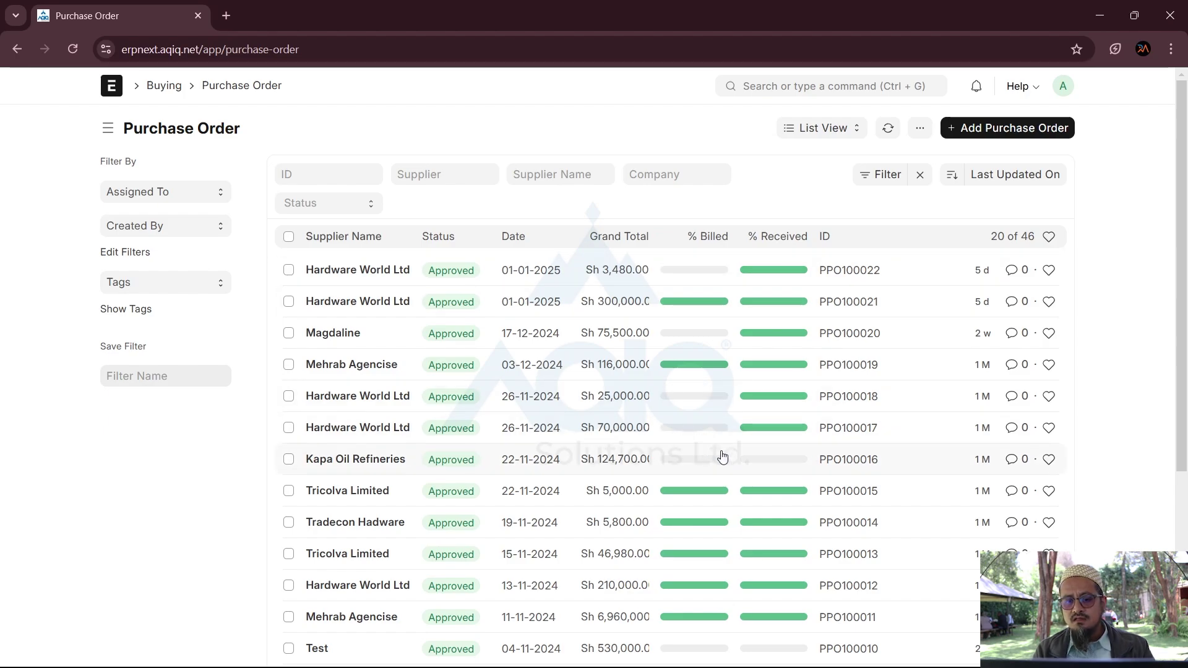
scroll(722, 456, "down", 2)
scroll(722, 456, "down", 1)
scroll(722, 456, "up", 3)
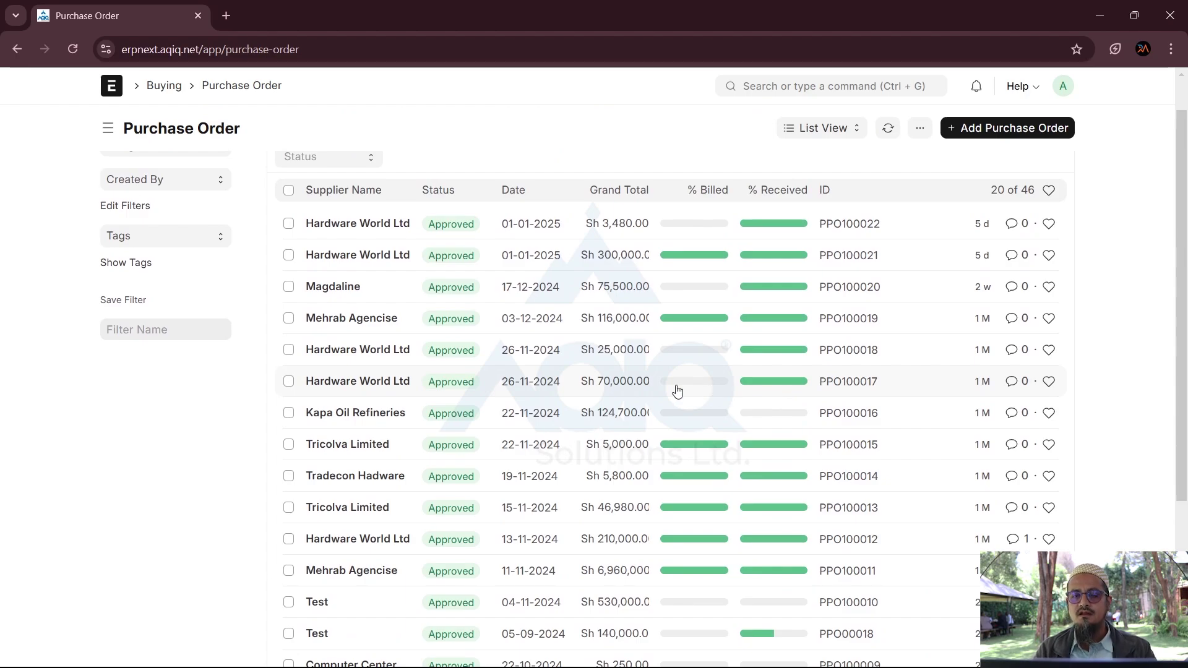
scroll(680, 390, "down", 3)
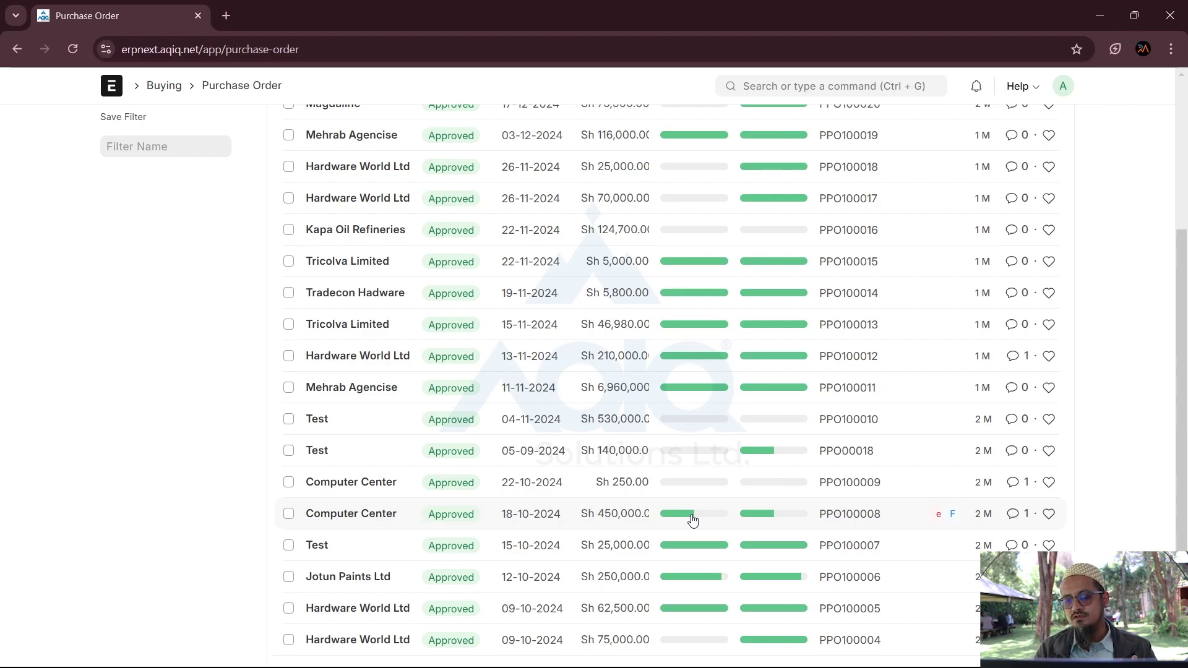
scroll(692, 521, "up", 4)
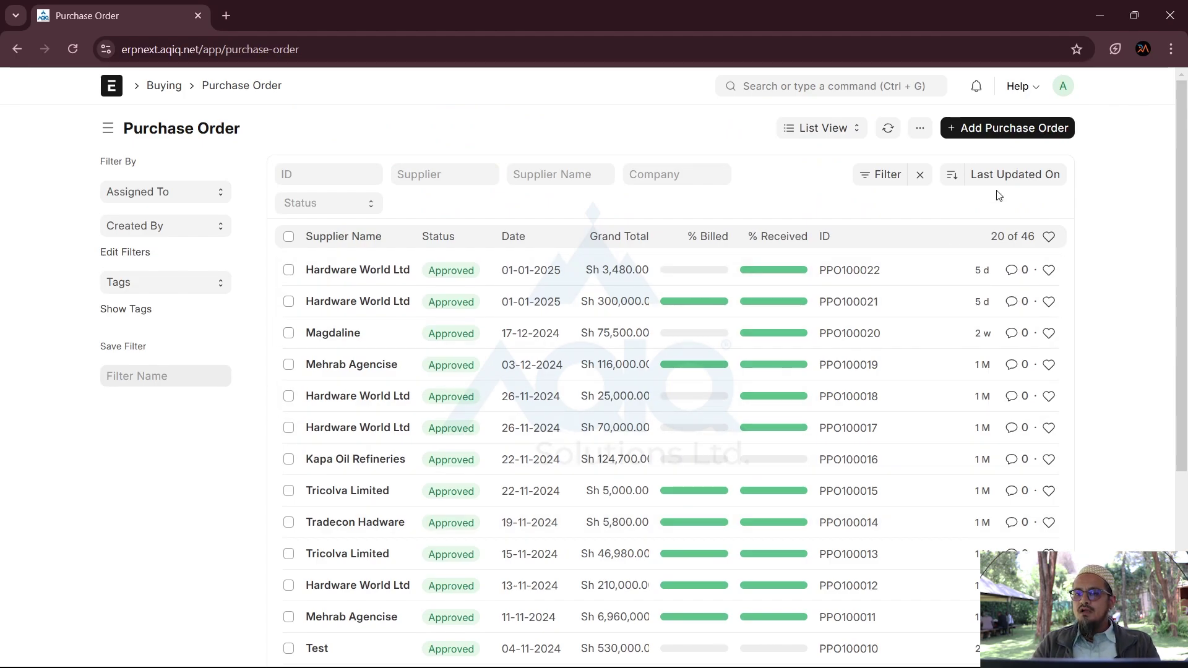
Step: Start a new purchase order with Hardware World Ltd as the supplier
left_click(1048, 134)
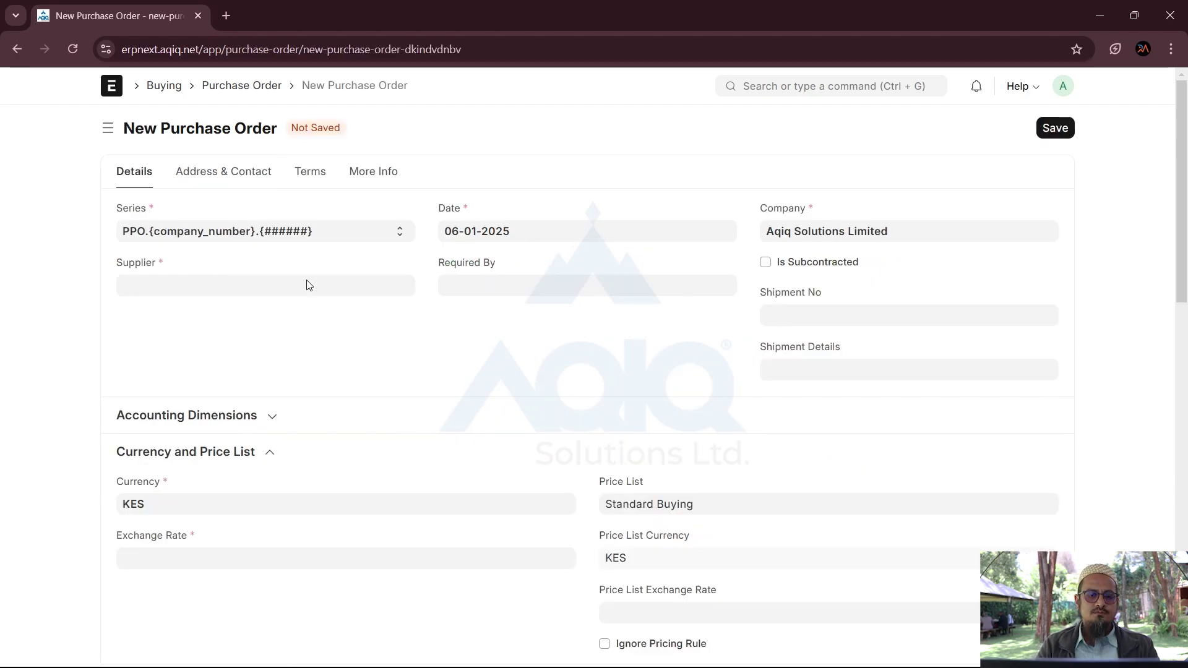
left_click(308, 280)
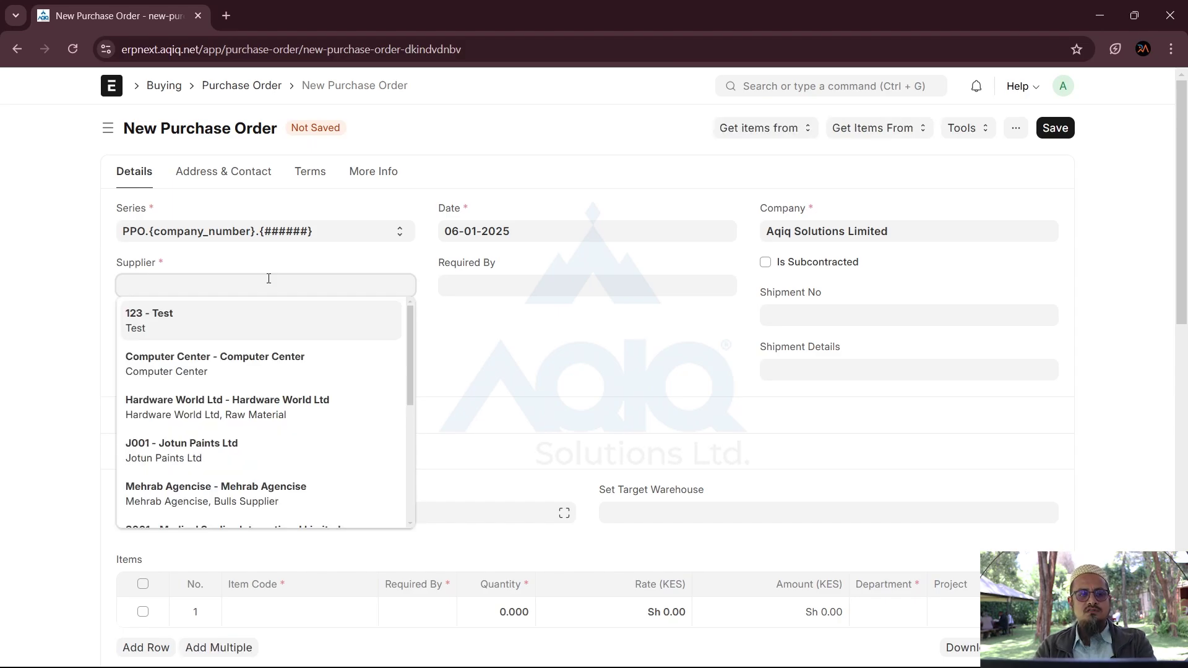
type("hard")
key("BackSpace")
key("BackSpace")
key("BackSpace")
key("BackSpace")
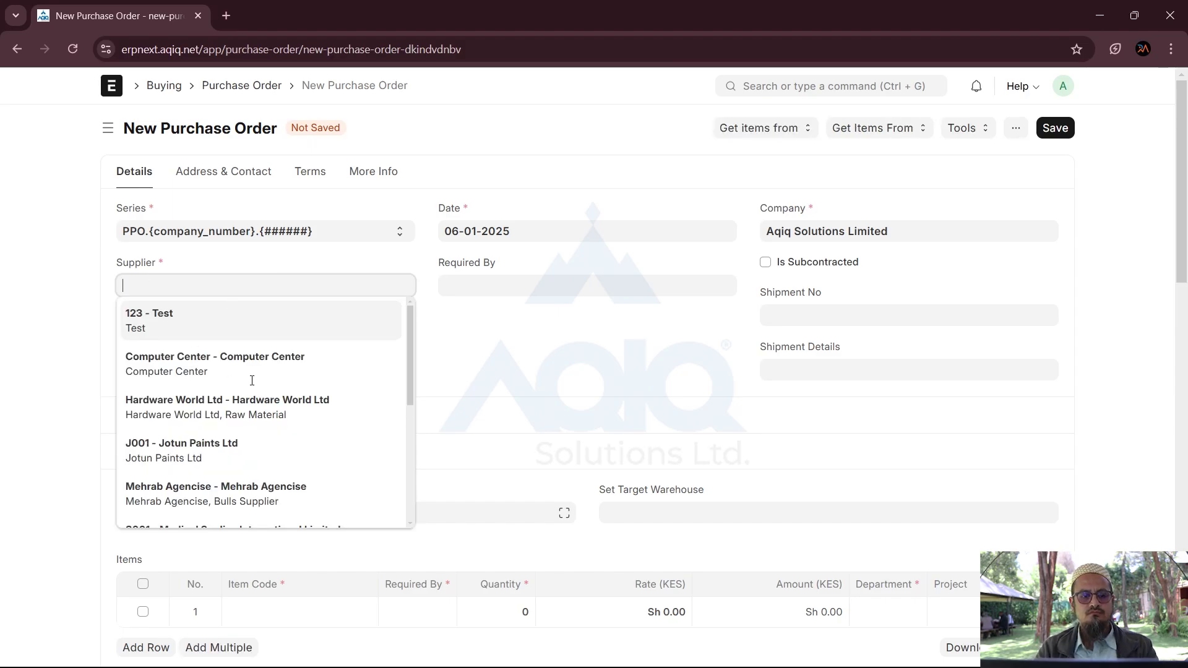
left_click(212, 411)
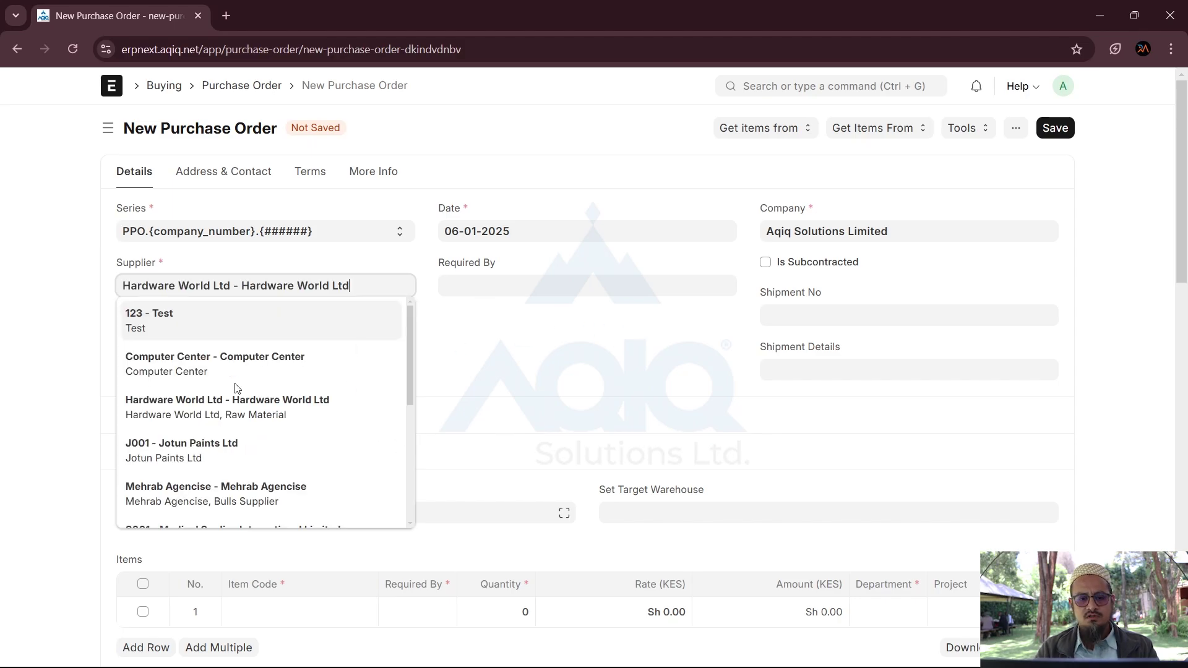
left_click(264, 413)
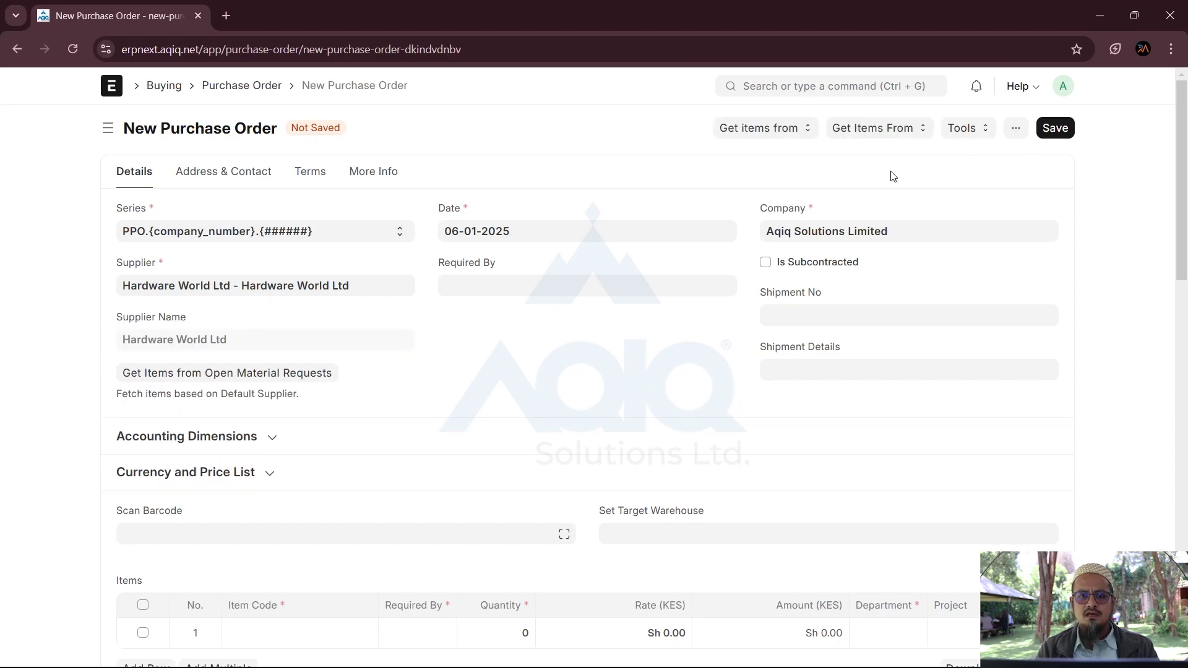
Step: Pull the items from supplier quotation PUR-SQTN-2025-00003 into the order, quantities 500 and 200
left_click(878, 133)
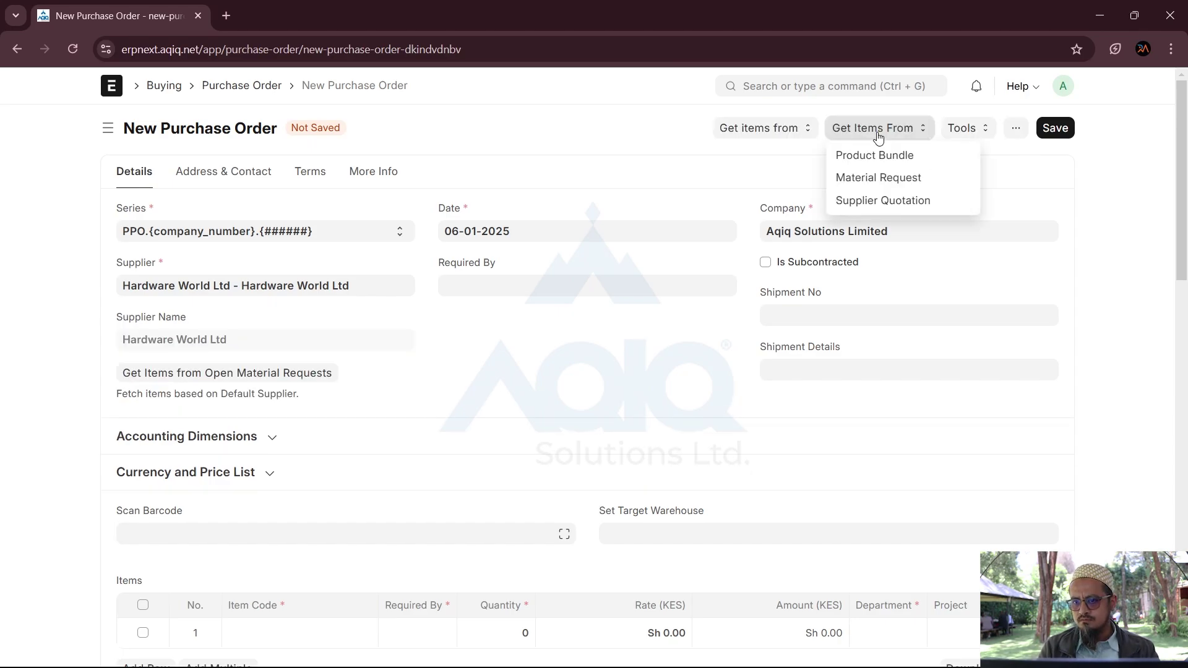
left_click(855, 203)
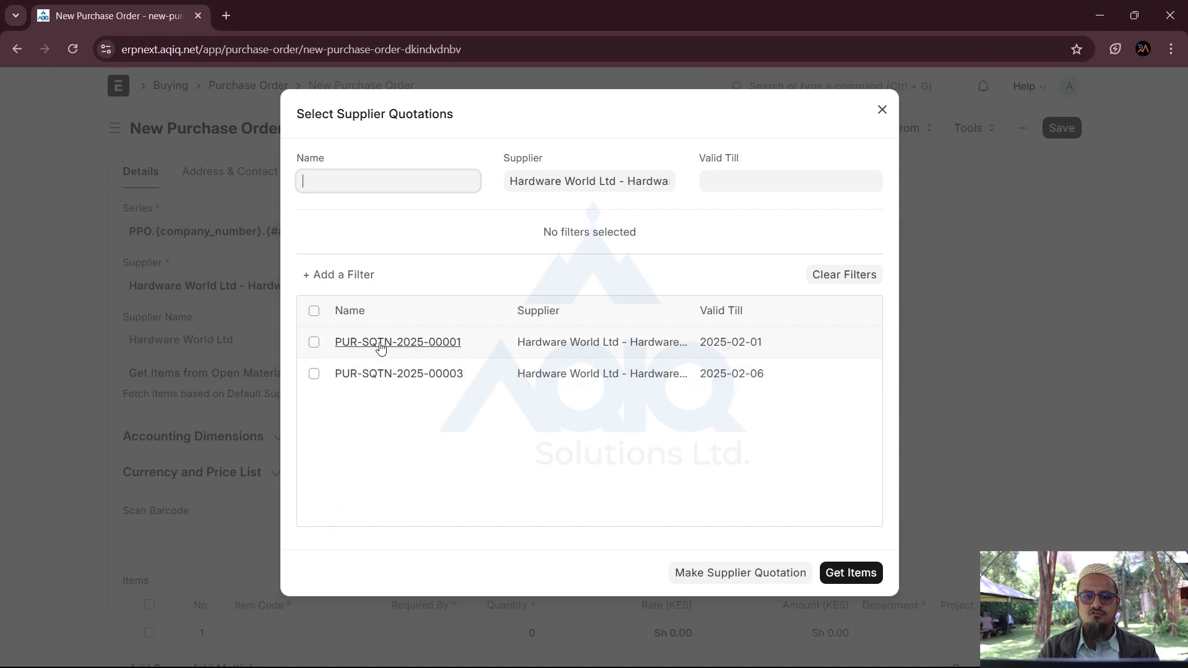
left_click(314, 375)
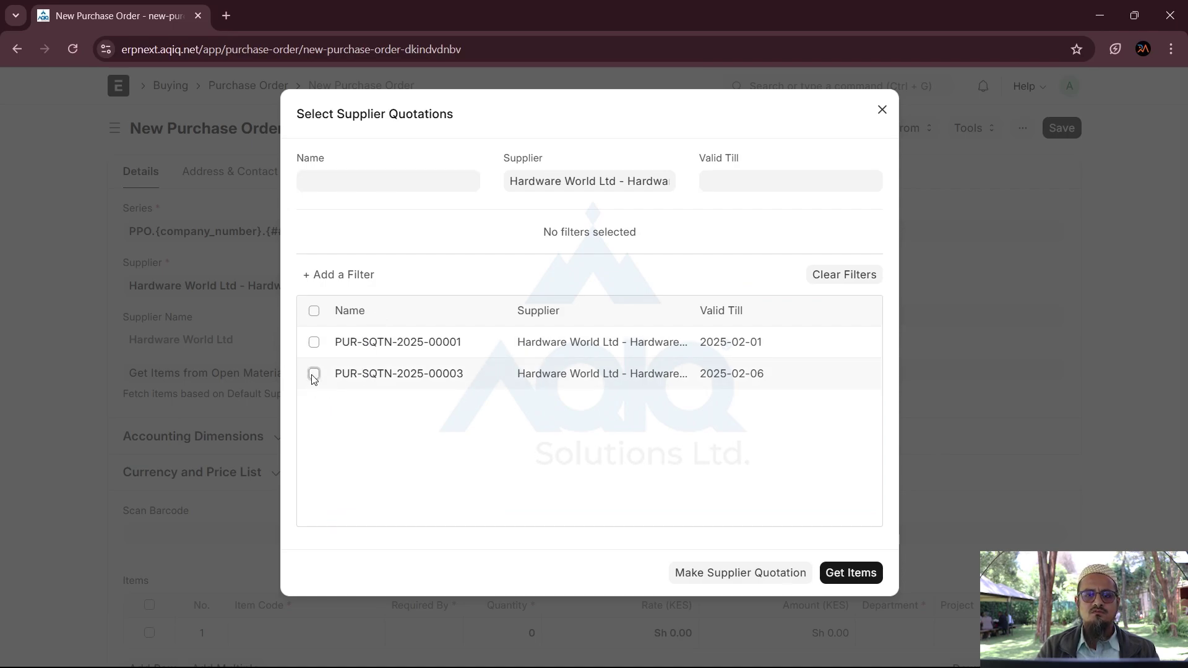
left_click(849, 576)
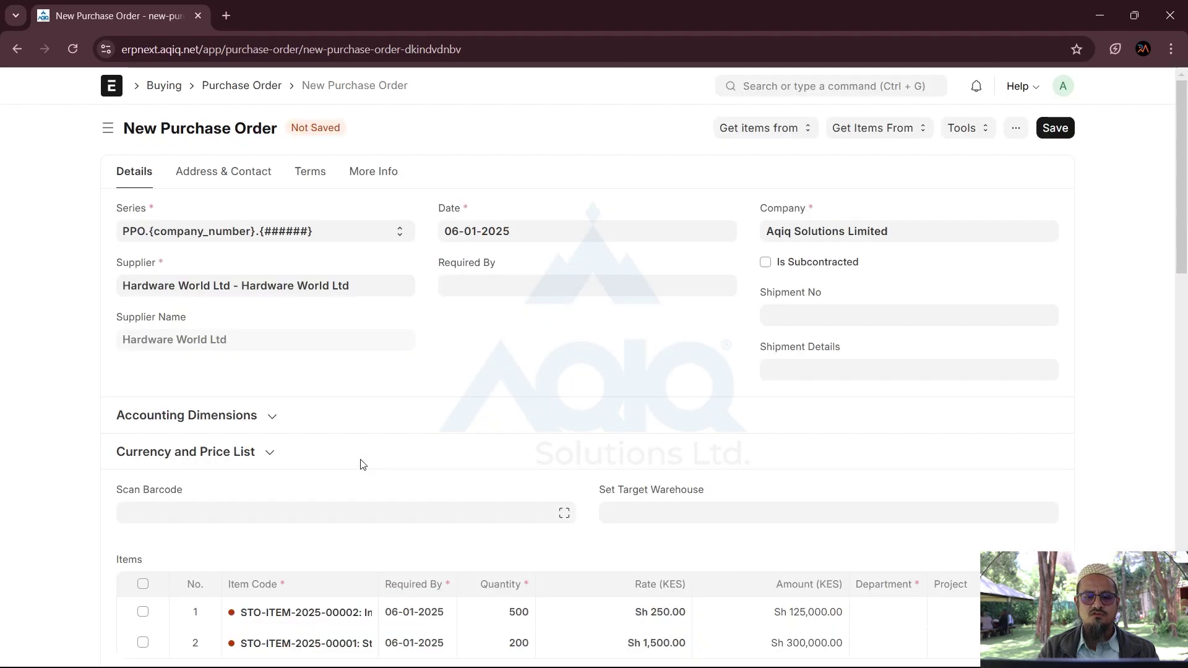
scroll(363, 465, "down", 4)
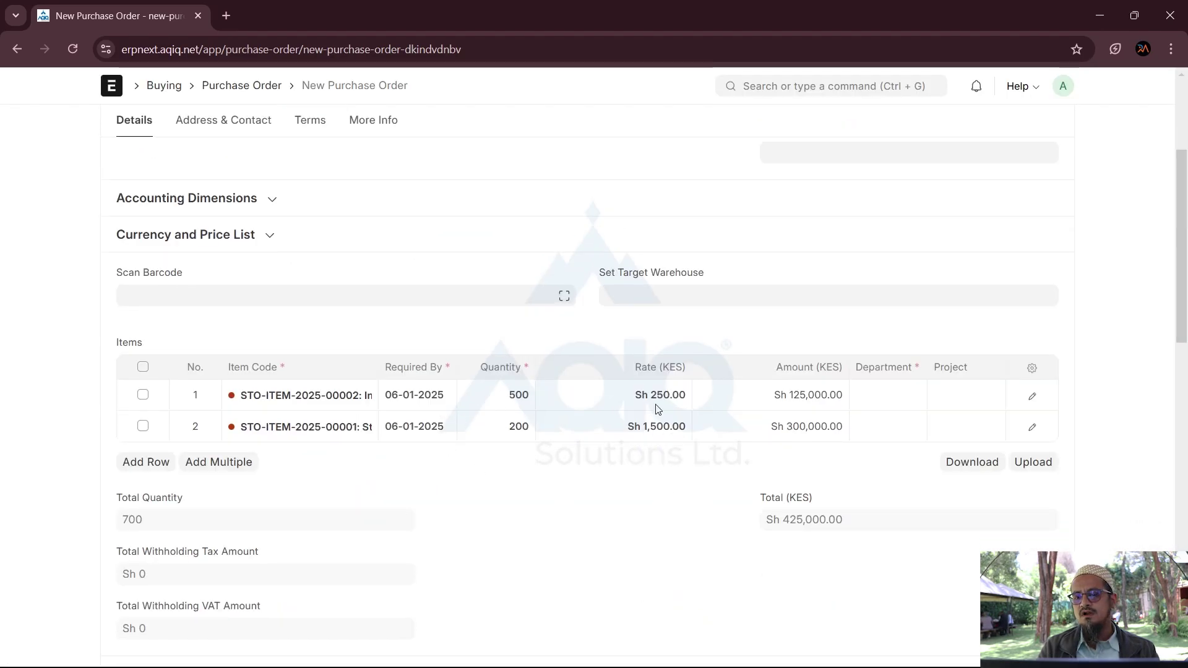
scroll(656, 473, "up", 3)
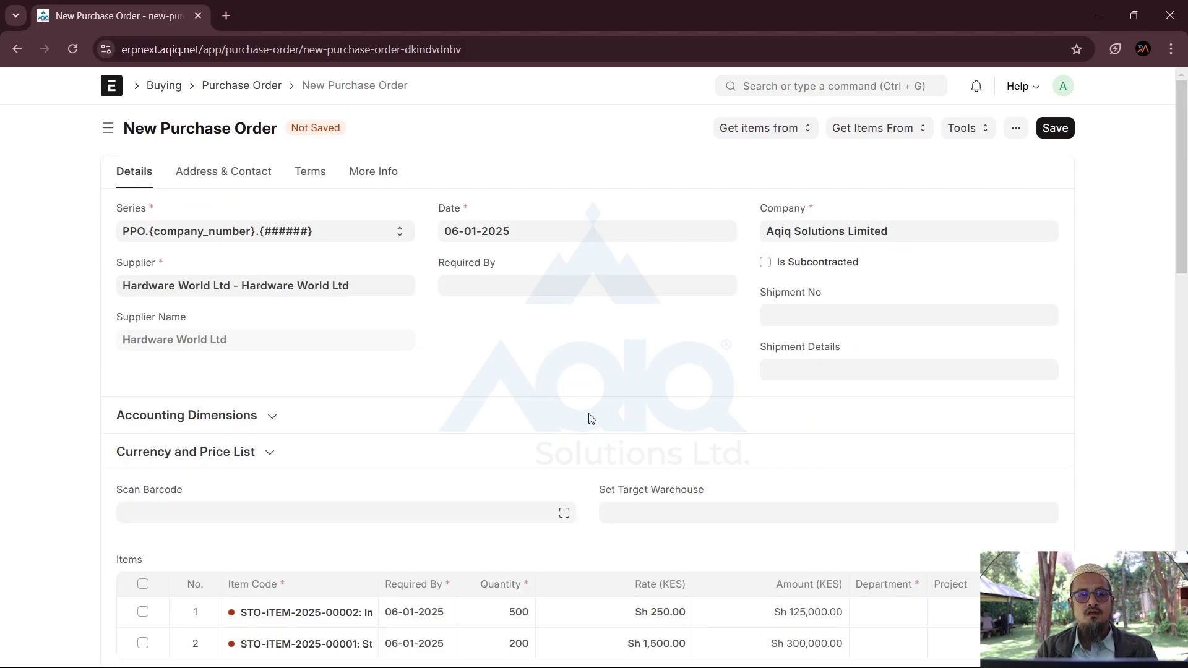
Step: Open Hardware World Ltd's quotation PUR-SQTN-2025-00003 from the Supplier Quotation list and create a purchase order from it
left_click(787, 91)
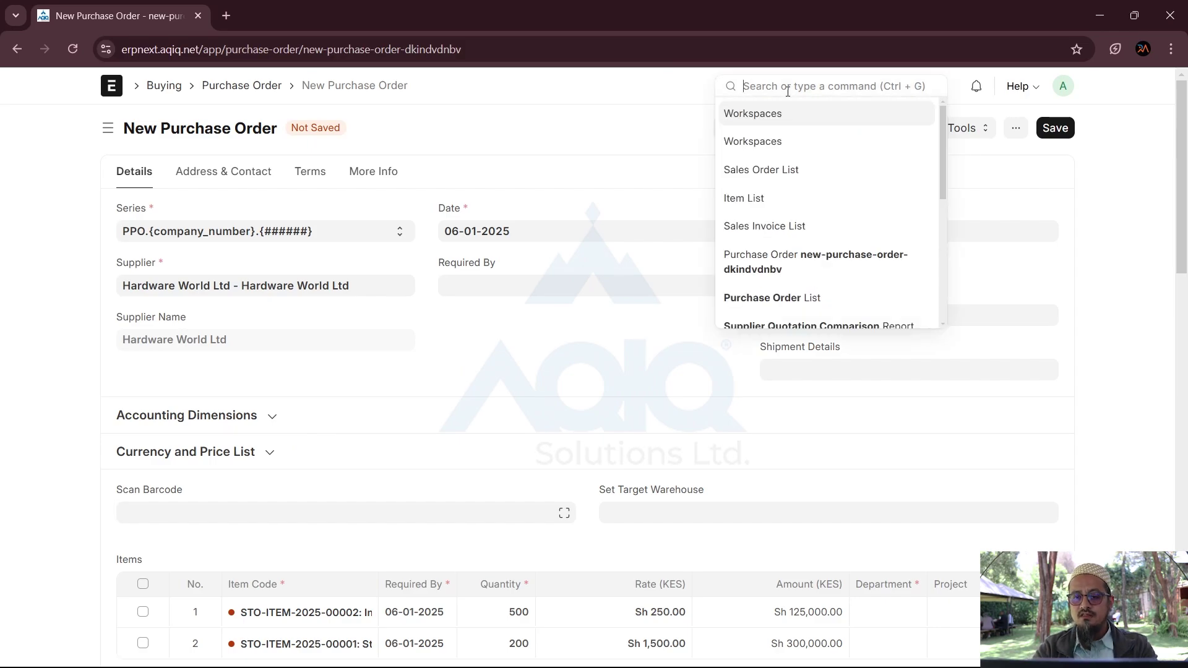
type("supplier quo")
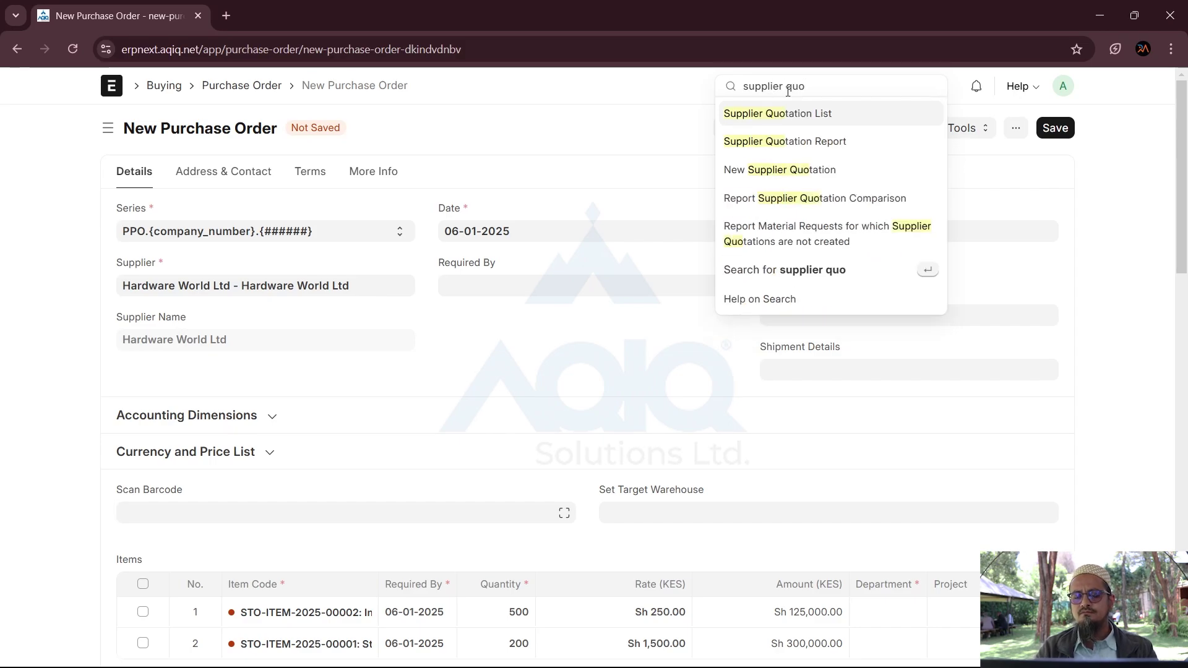
left_click(770, 118)
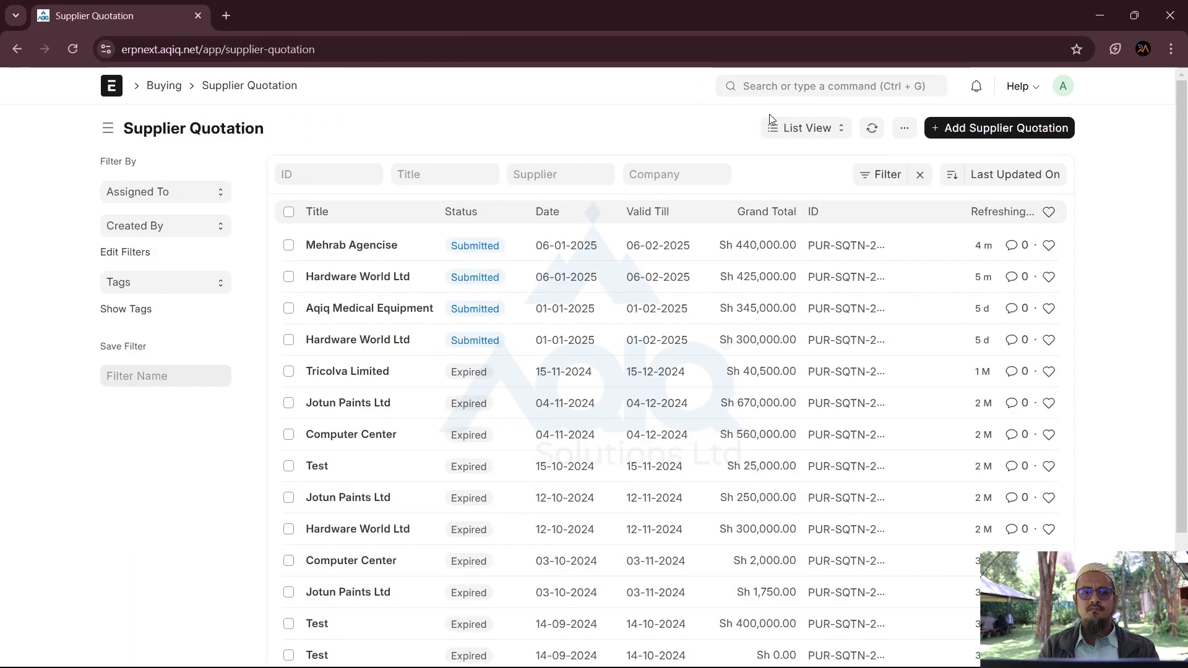
left_click(367, 280)
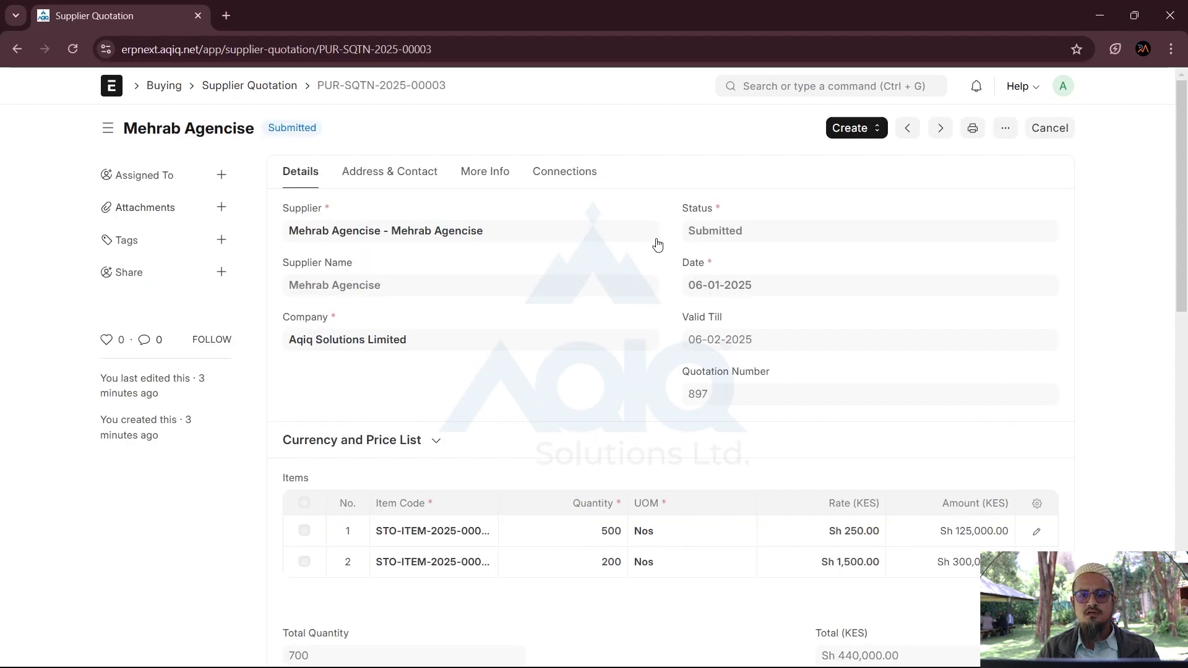
left_click(256, 91)
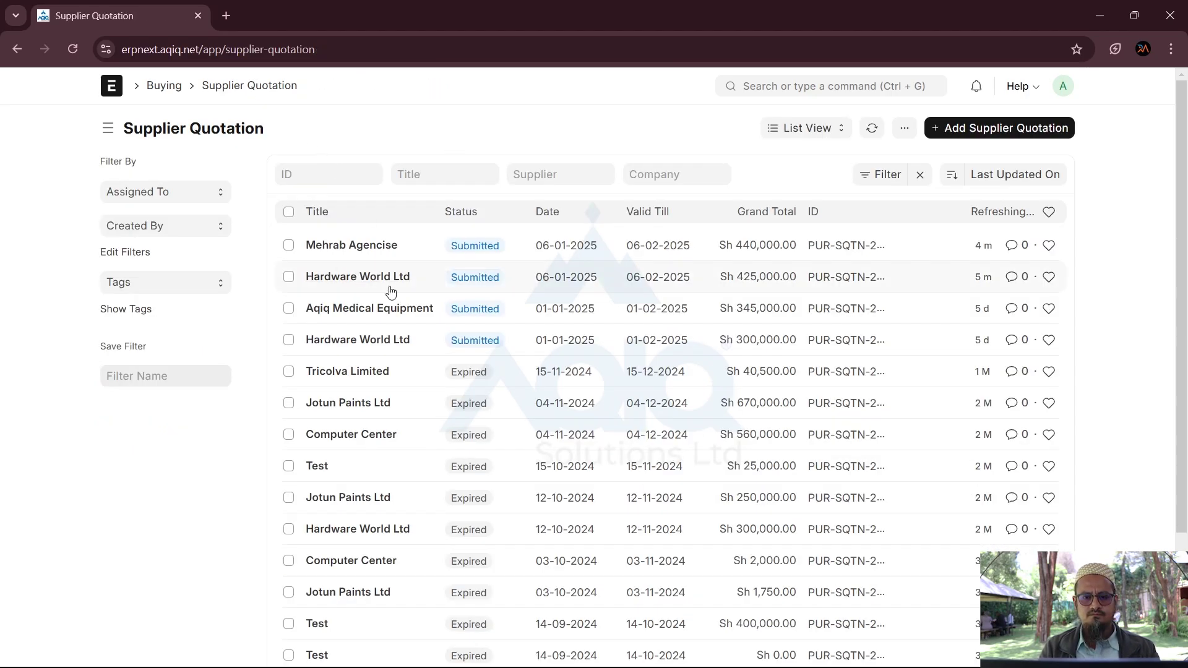
left_click(345, 278)
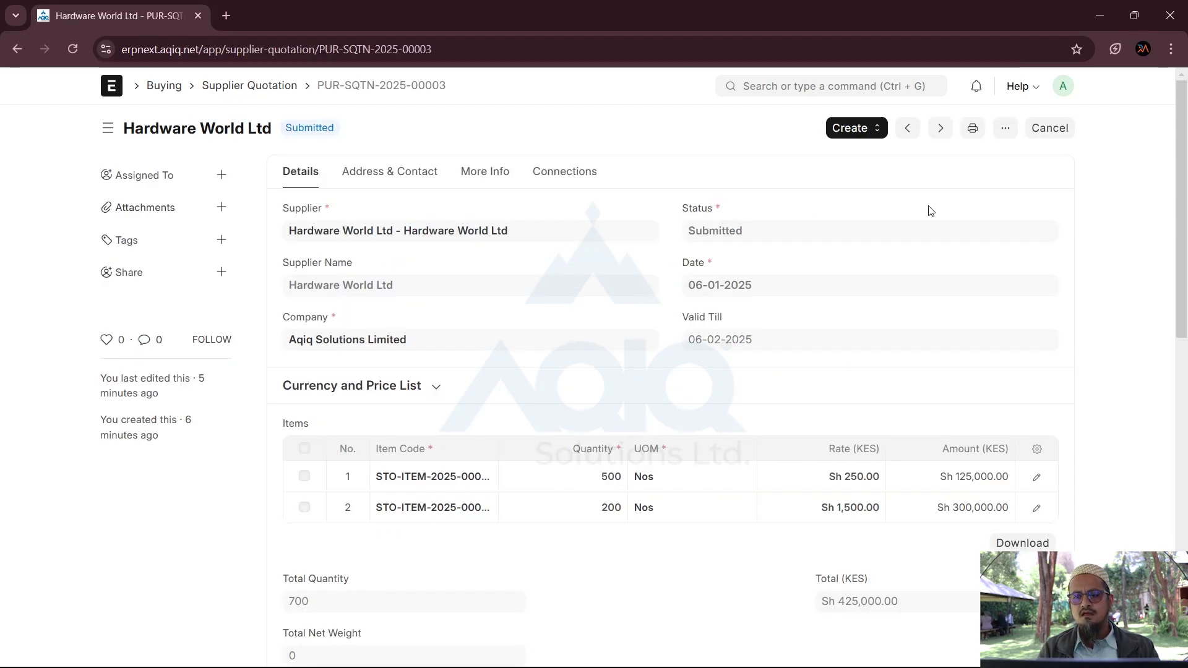
left_click(854, 135)
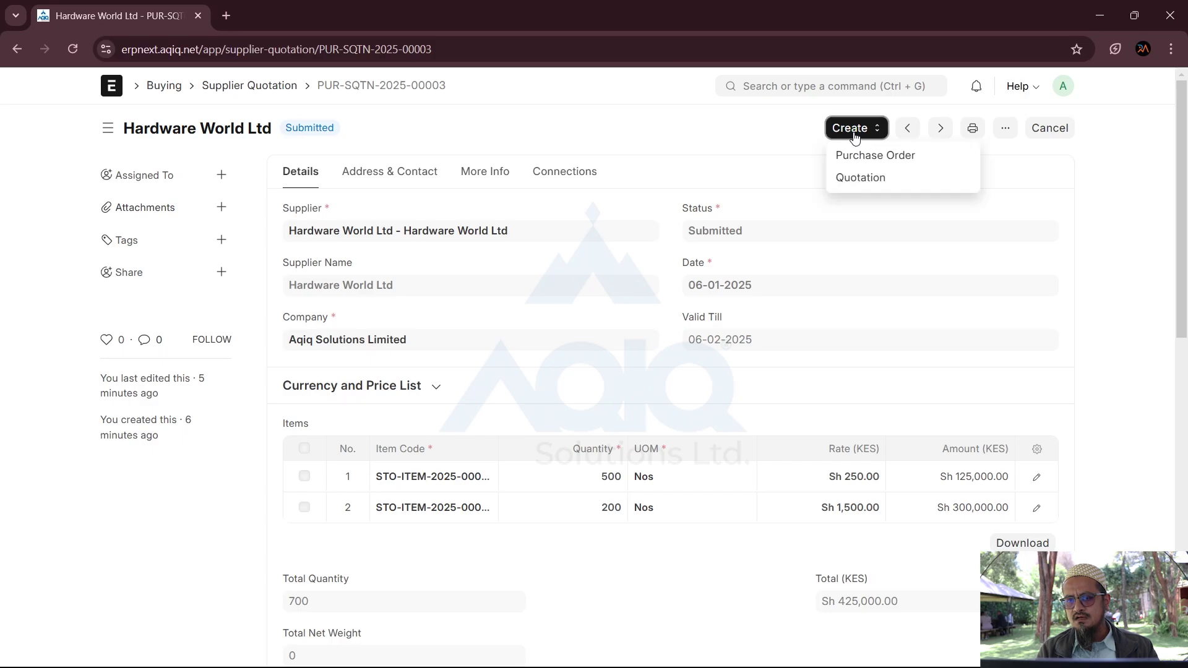
left_click(891, 159)
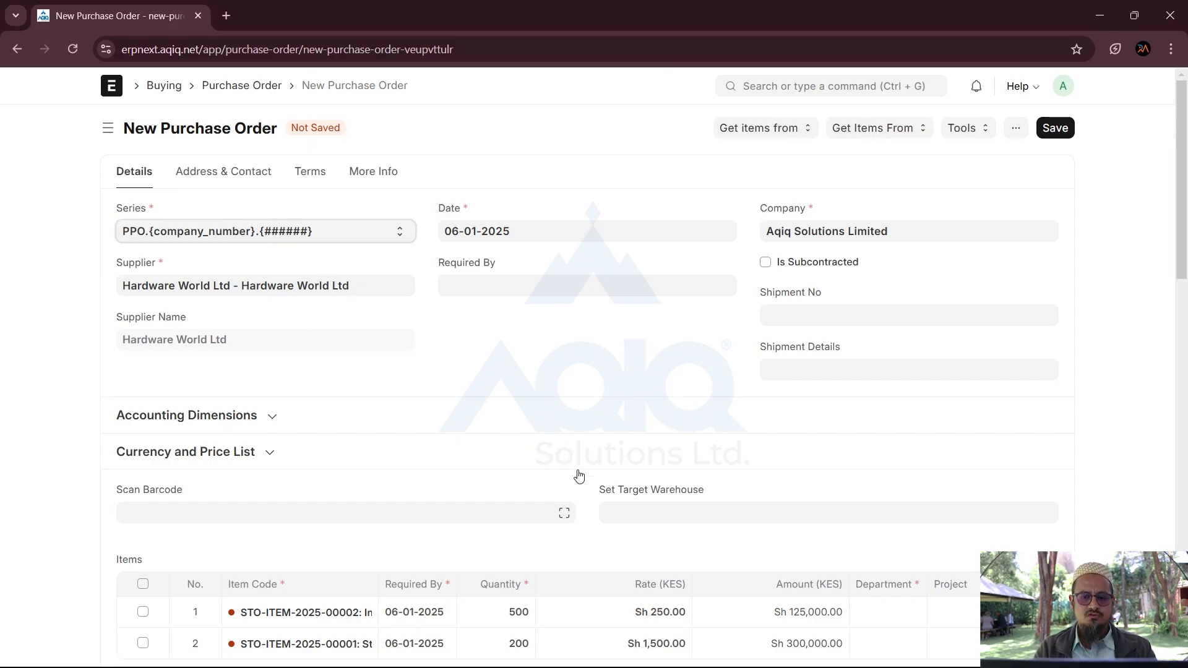
Step: Choose Finished Goods - AD in the order's Set Target Warehouse field
scroll(580, 474, "down", 3)
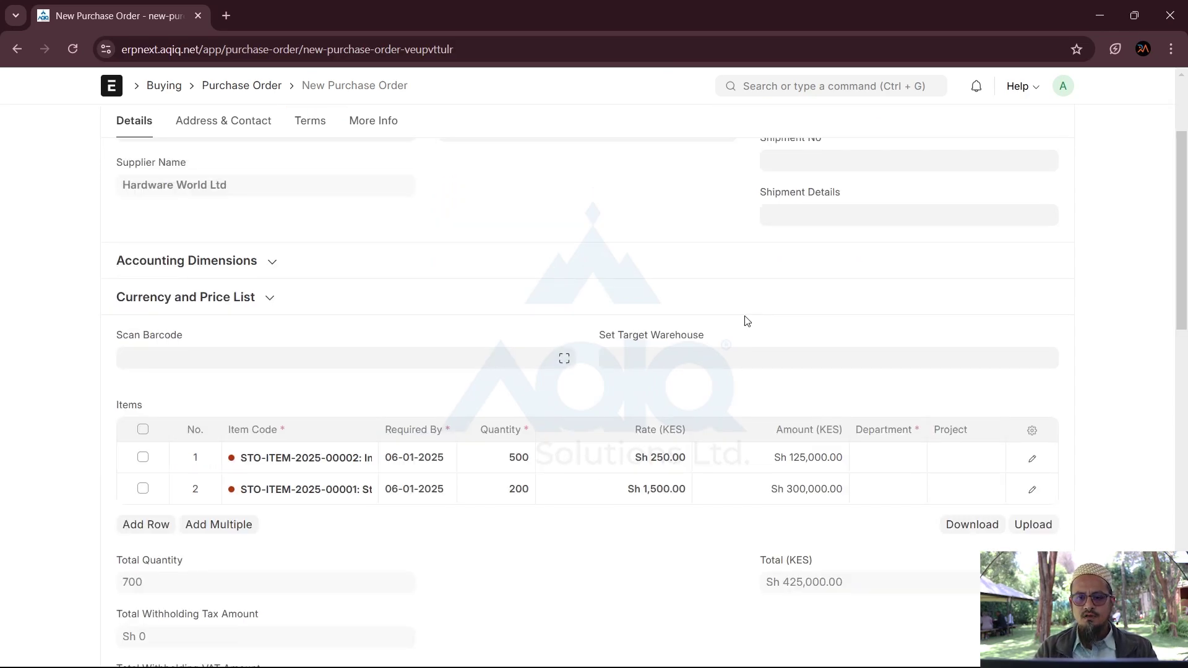
left_click(638, 351)
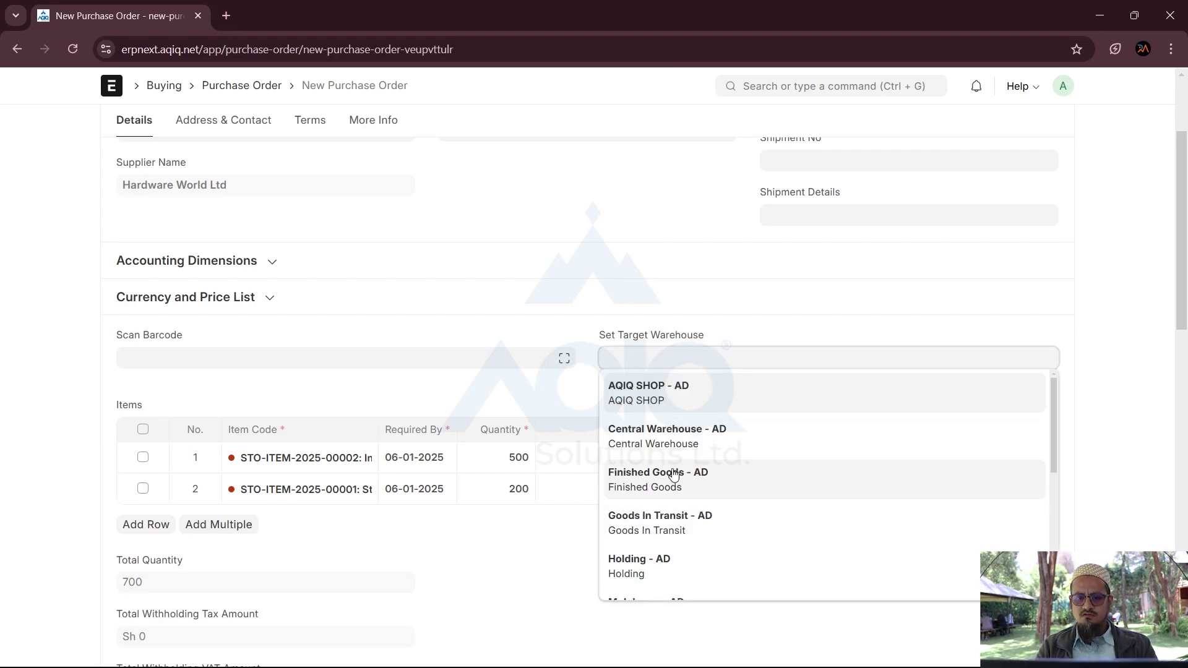
left_click(654, 488)
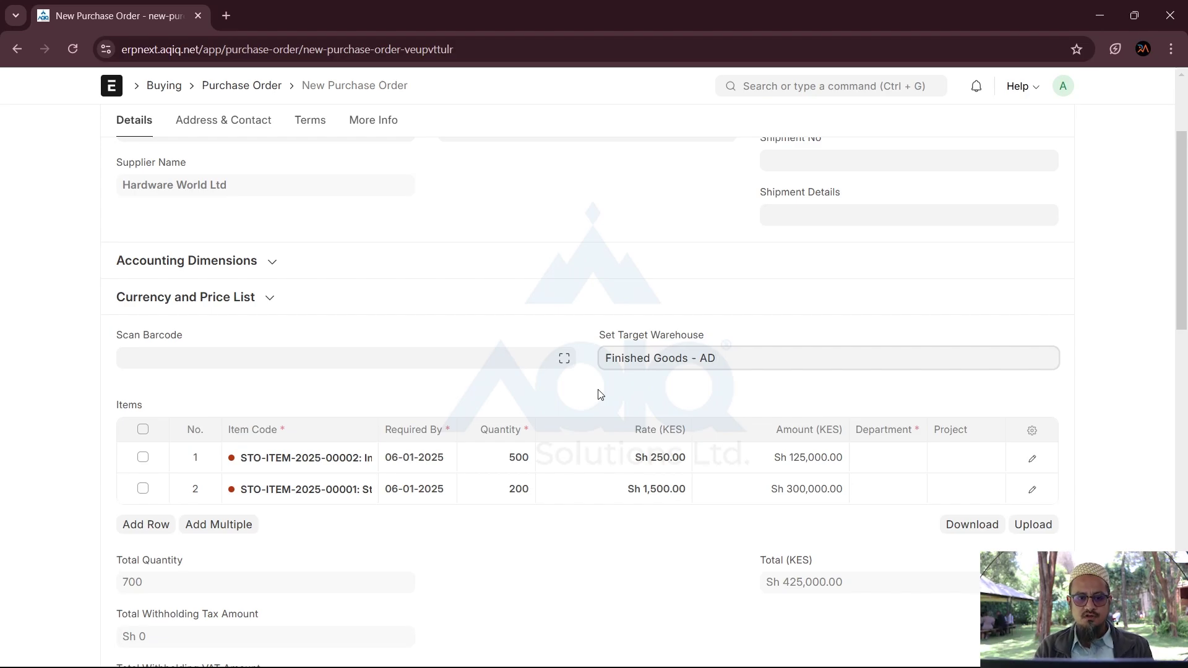
scroll(603, 317, "up", 3)
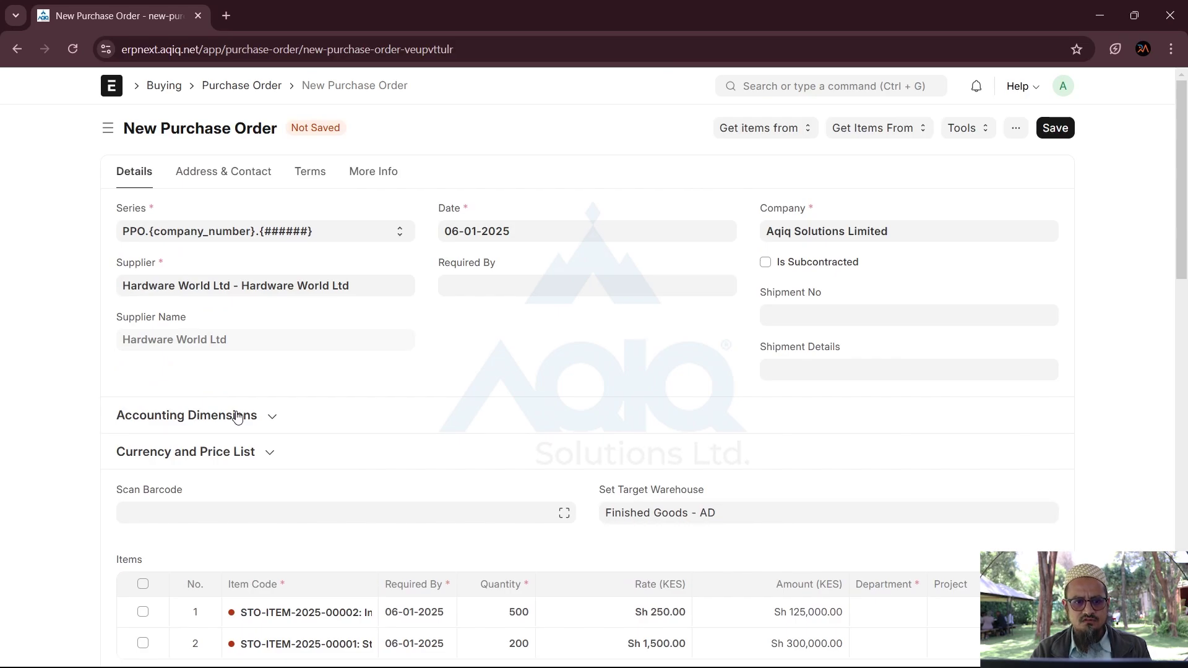
Step: Set Department to Accounts - AD on both item rows and save the order as PPO100023
left_click(272, 420)
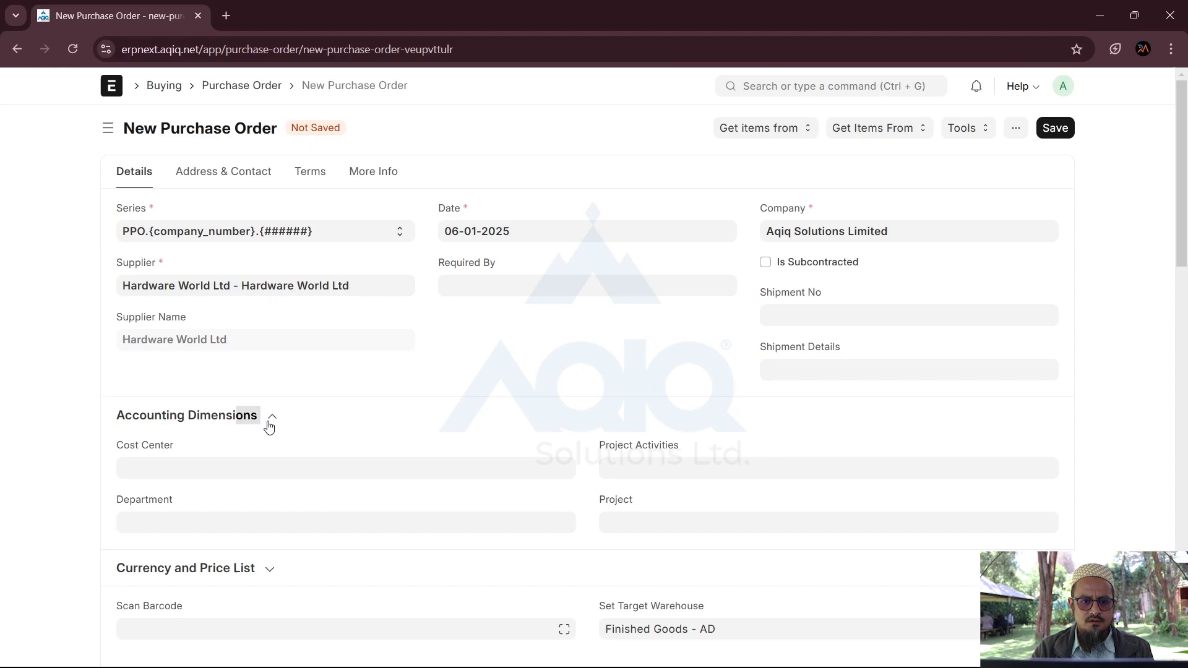
left_click(268, 422)
scroll(544, 458, "down", 4)
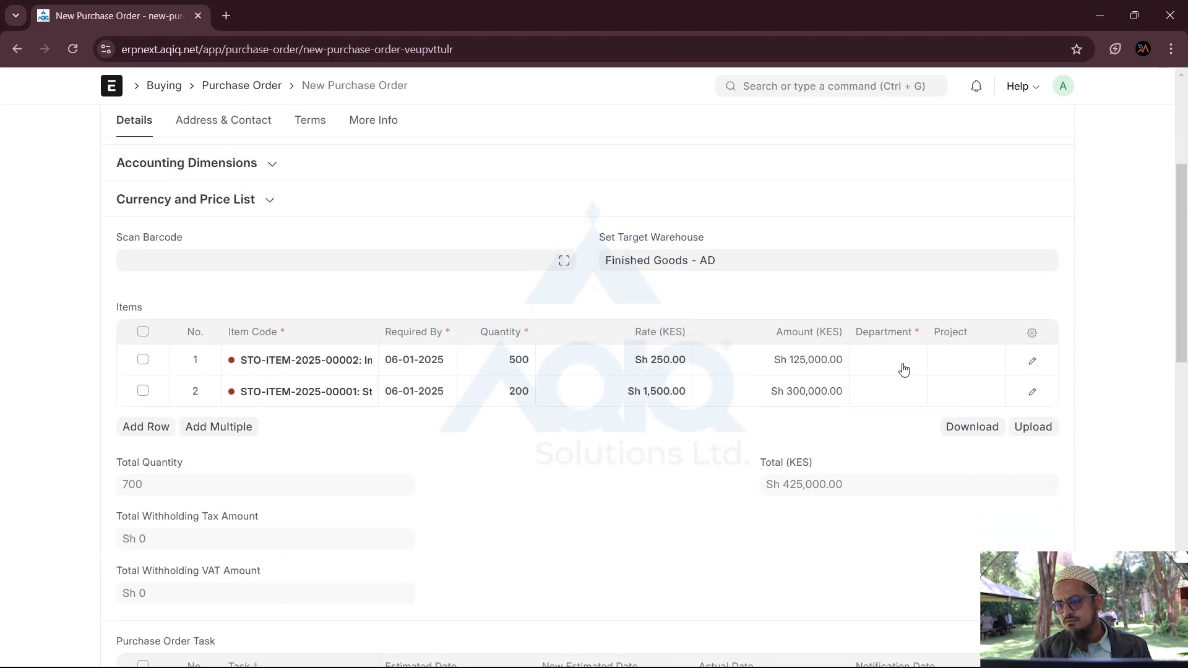
left_click(904, 365)
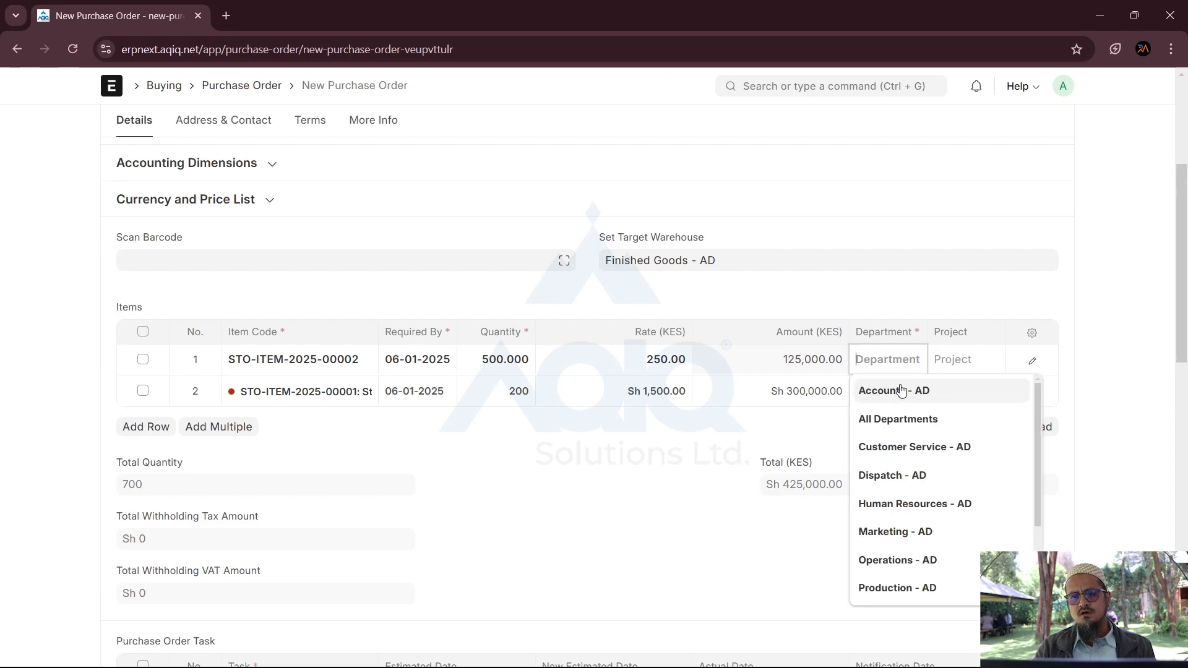
left_click(898, 391)
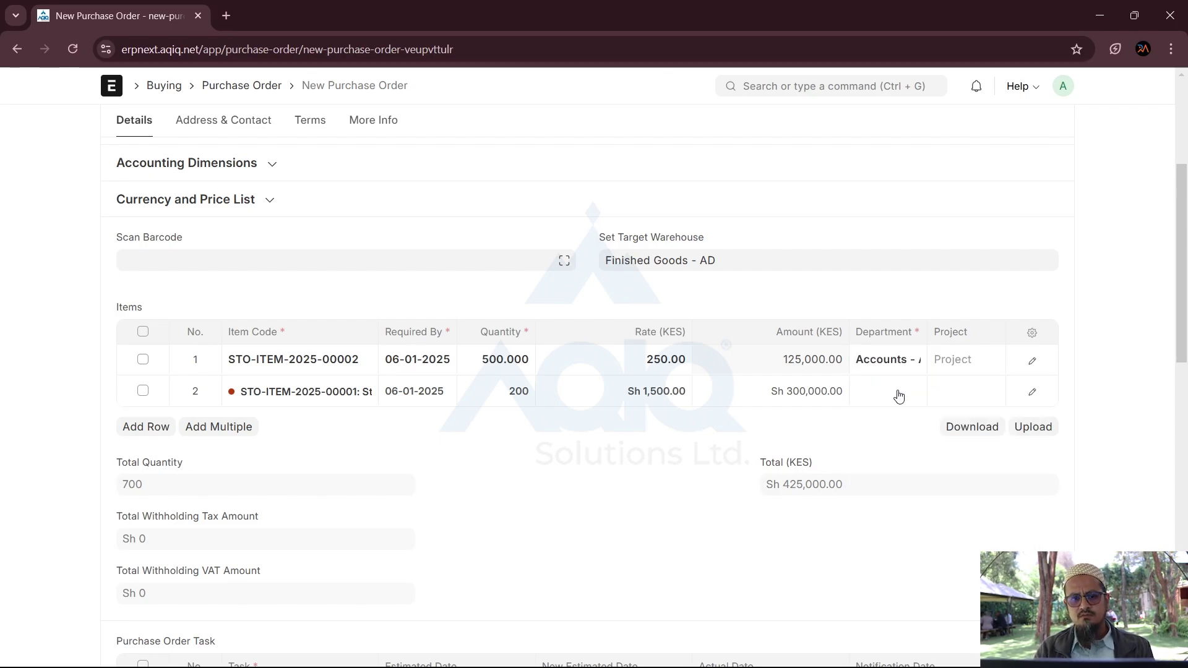
left_click(899, 393)
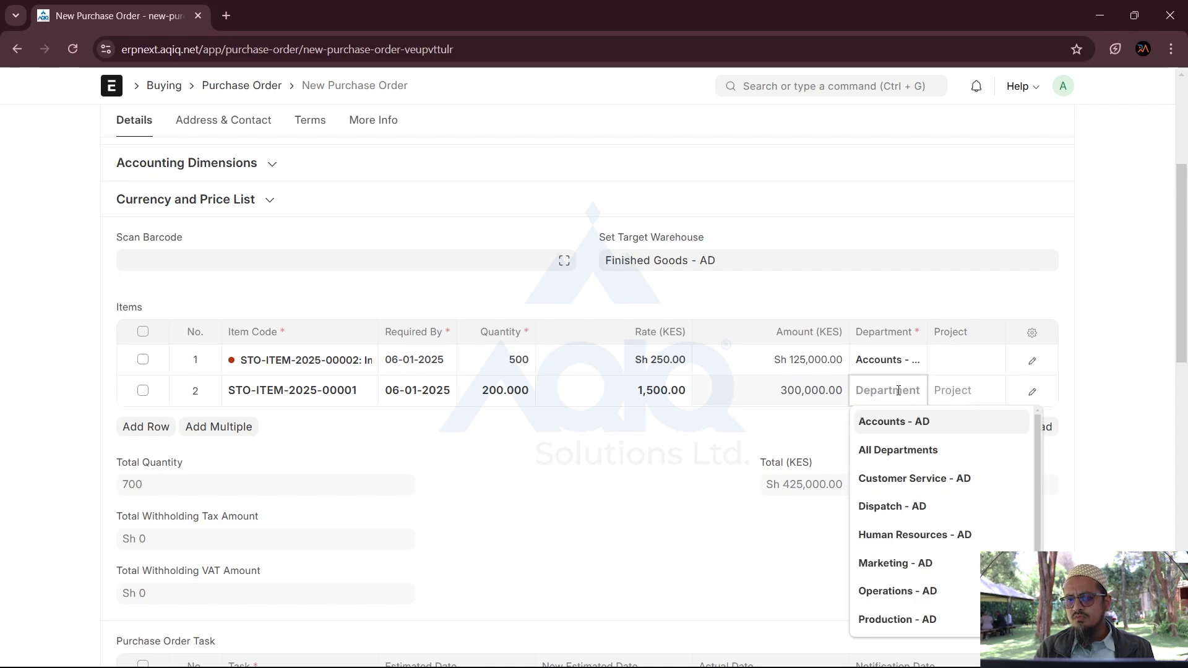
left_click(900, 425)
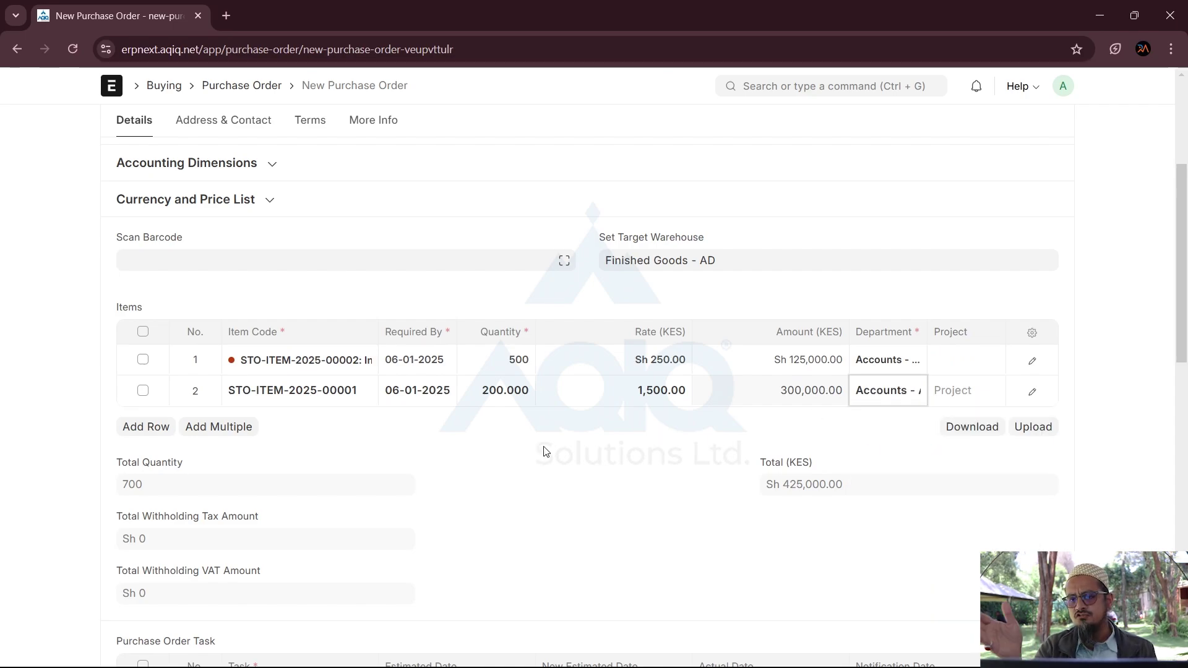
scroll(544, 451, "down", 3)
scroll(544, 451, "up", 7)
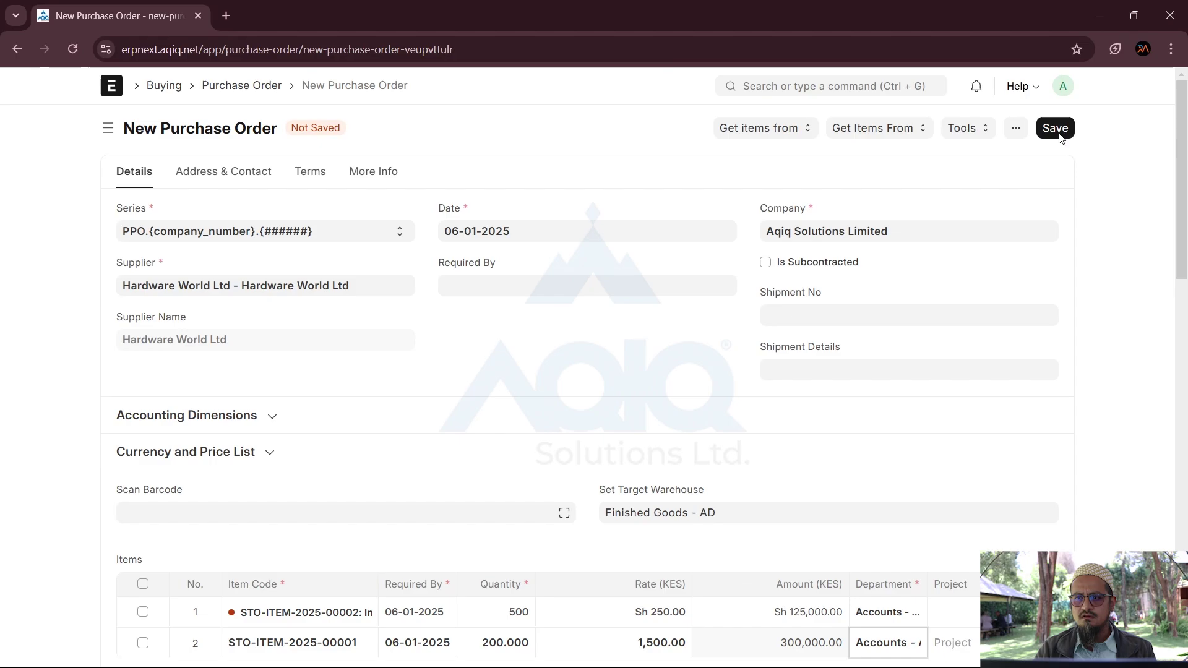
left_click(1064, 141)
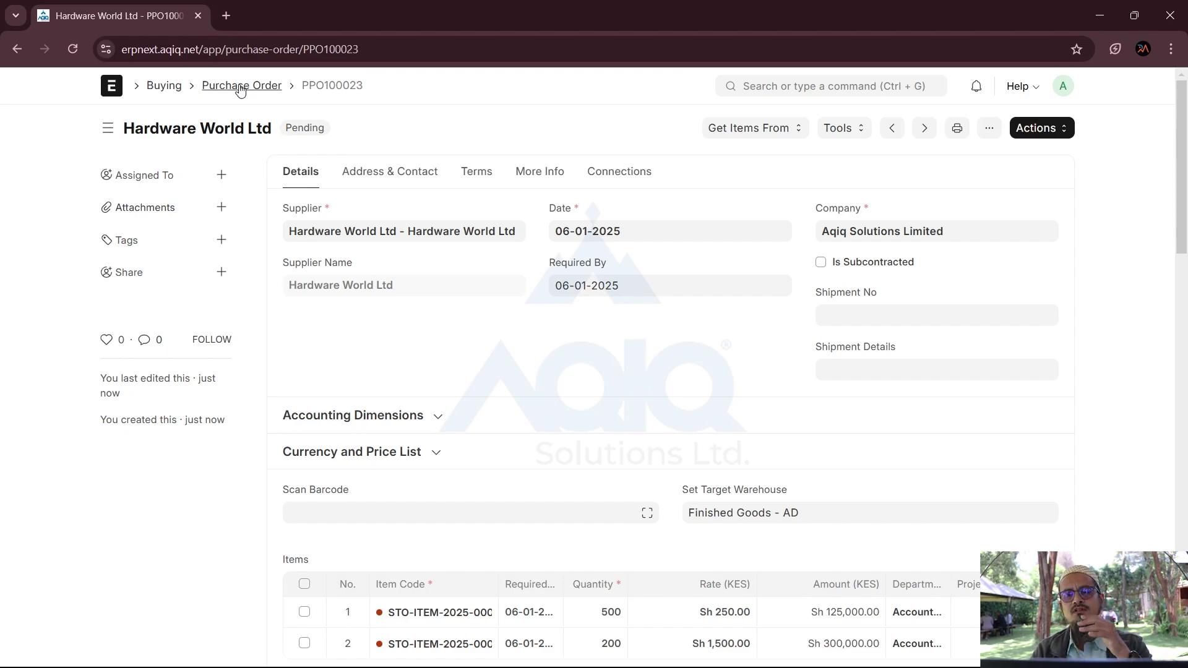
Step: Open PPO100023 from the Purchase Order list, approve it, and bring up its print preview
left_click(240, 87)
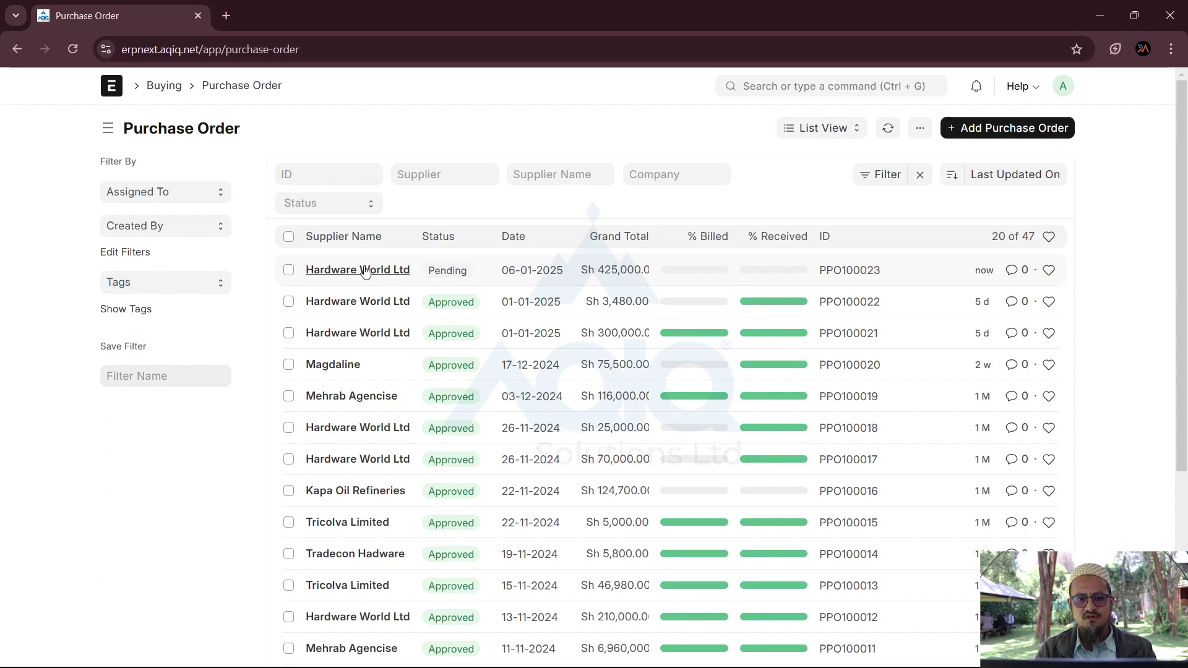
left_click(365, 271)
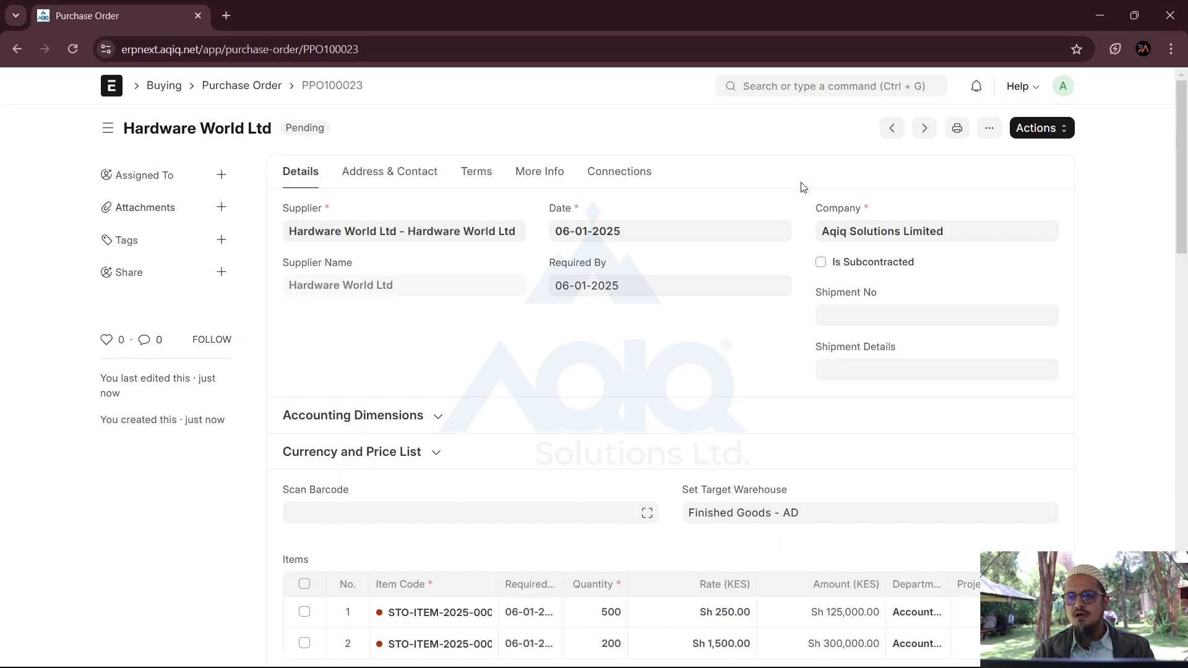
left_click(1054, 133)
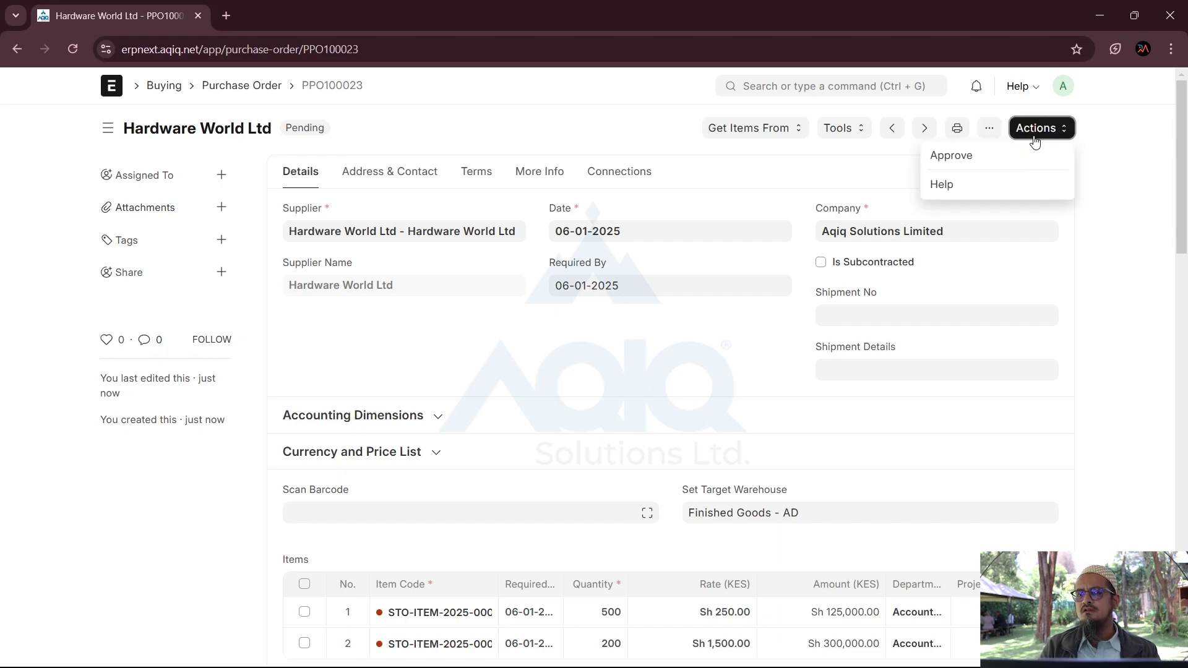
left_click(953, 156)
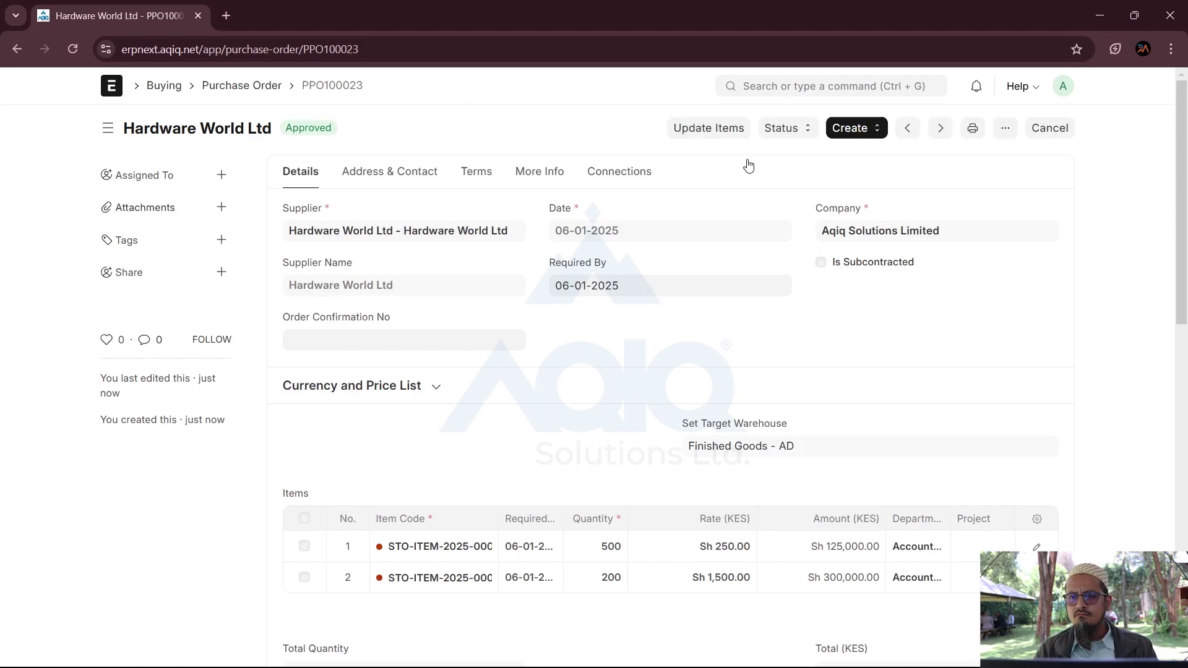
left_click(1007, 132)
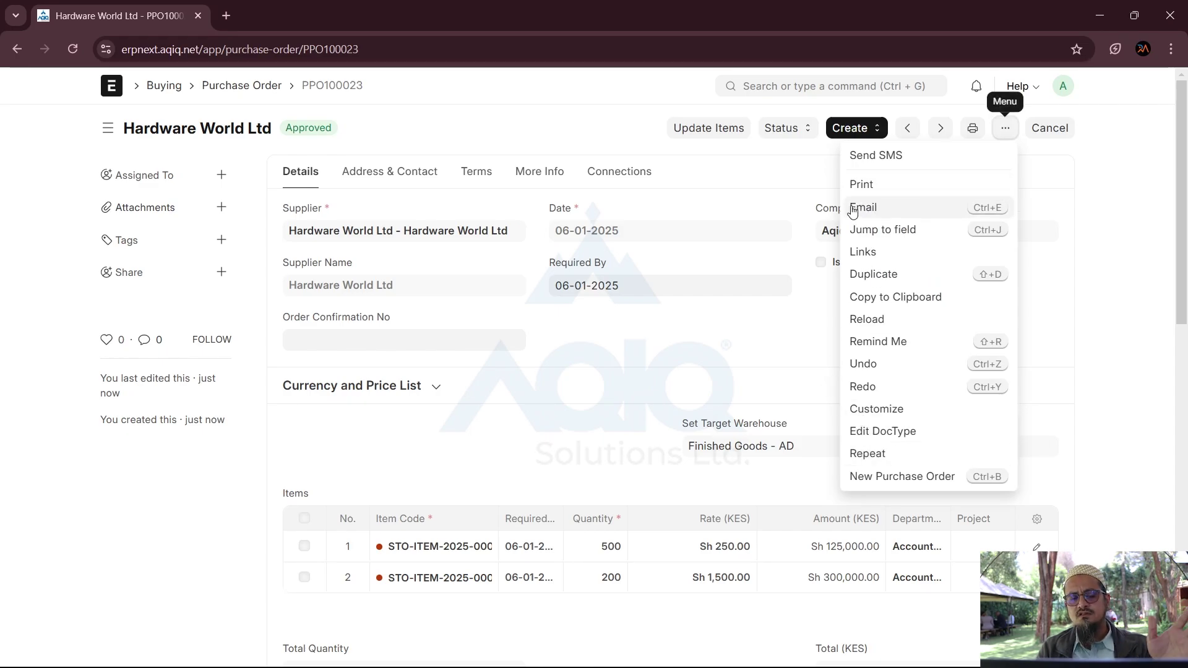
left_click(974, 128)
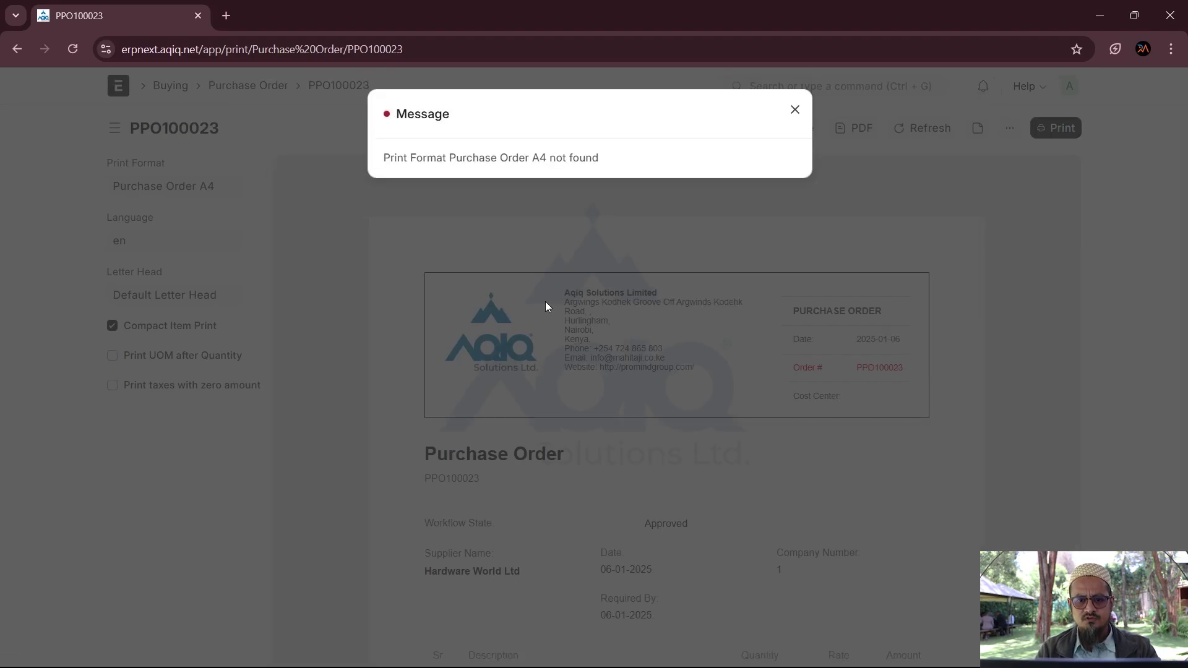
Step: Dismiss the missing-format error, view PPO100023 in the Purchase Order print format, and go back to the list
left_click(546, 306)
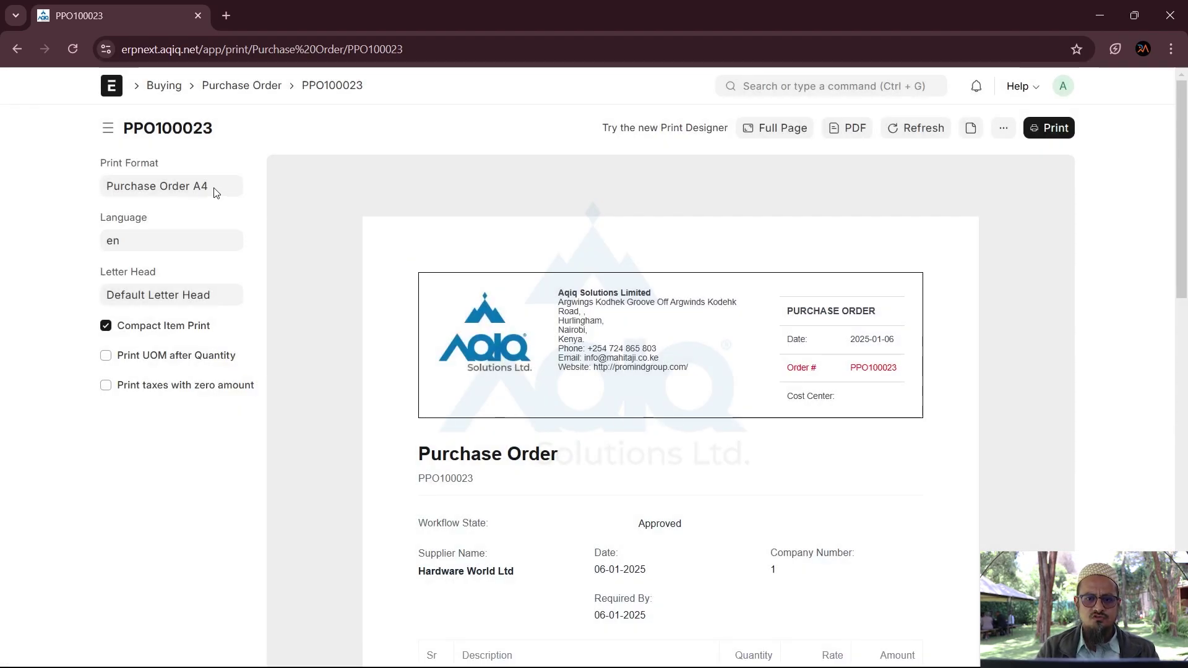
left_click(214, 186)
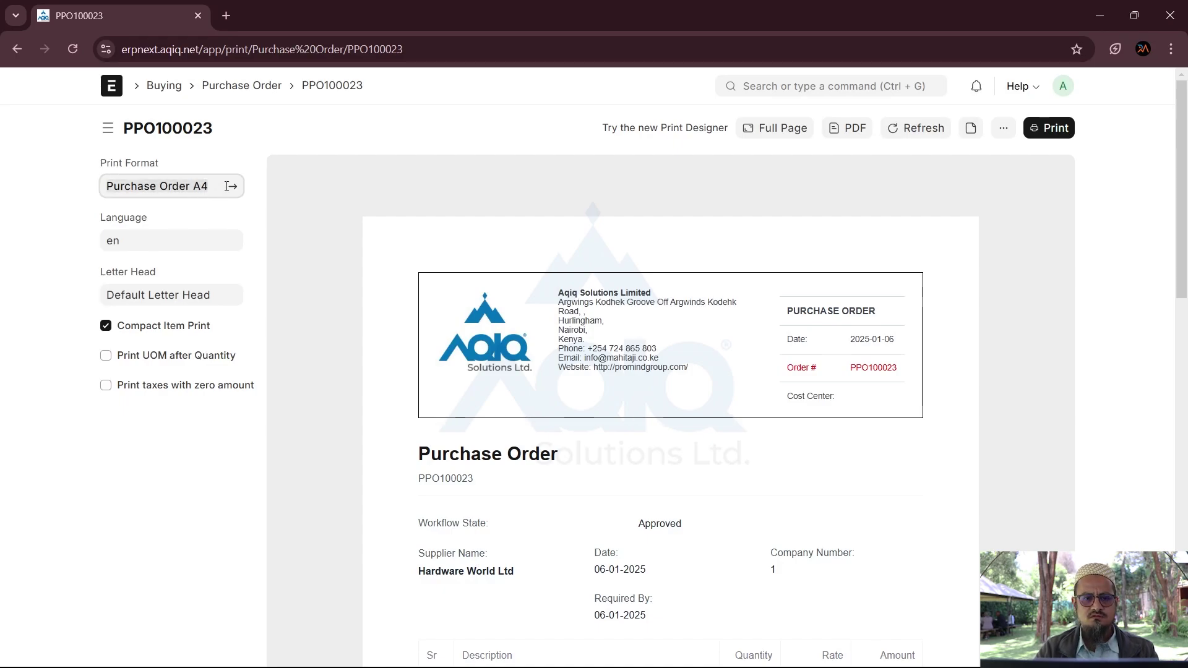
key("ctrl+a")
key("BackSpace")
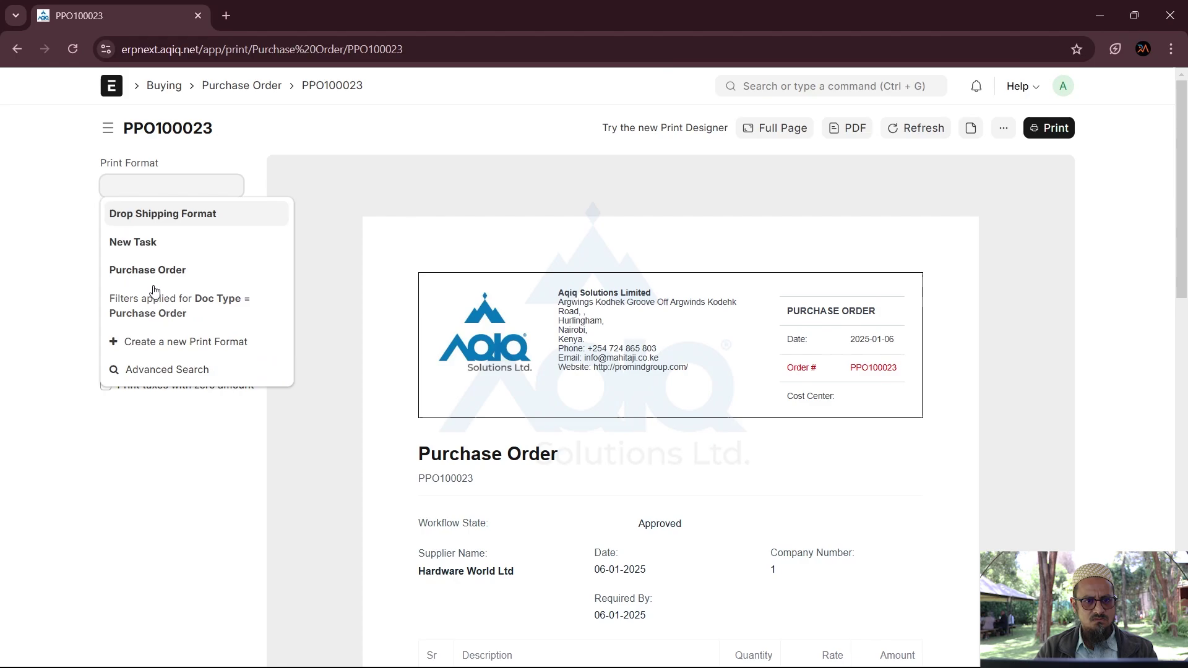
left_click(148, 270)
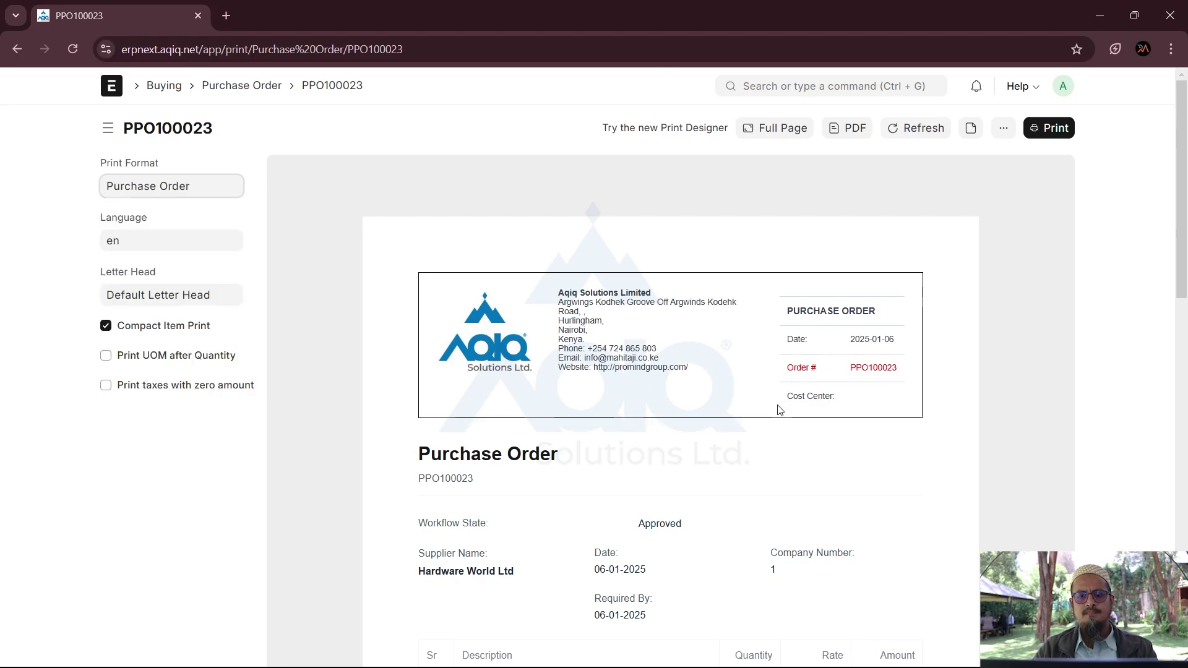
scroll(780, 410, "down", 5)
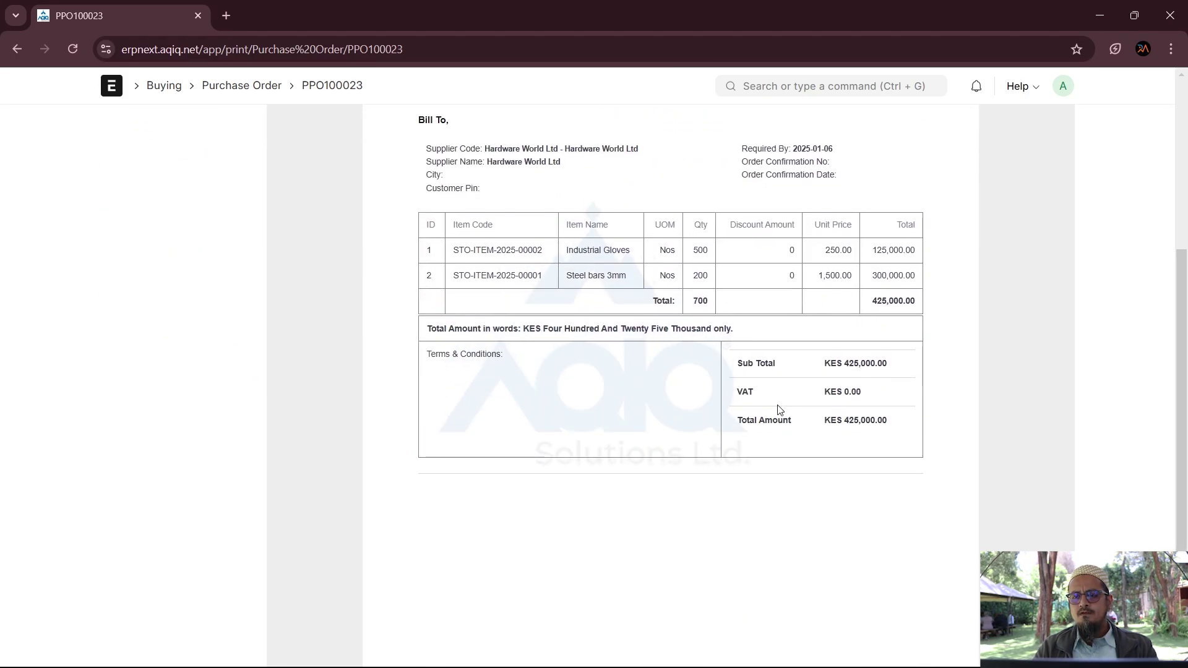
scroll(780, 410, "up", 5)
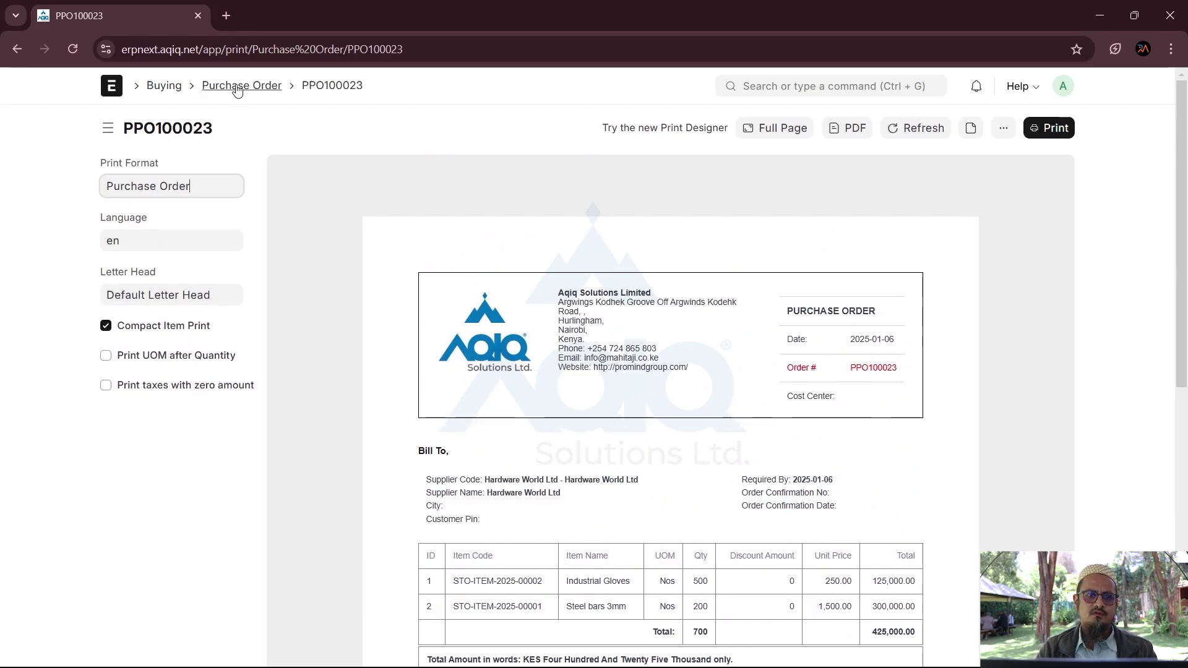
left_click(235, 86)
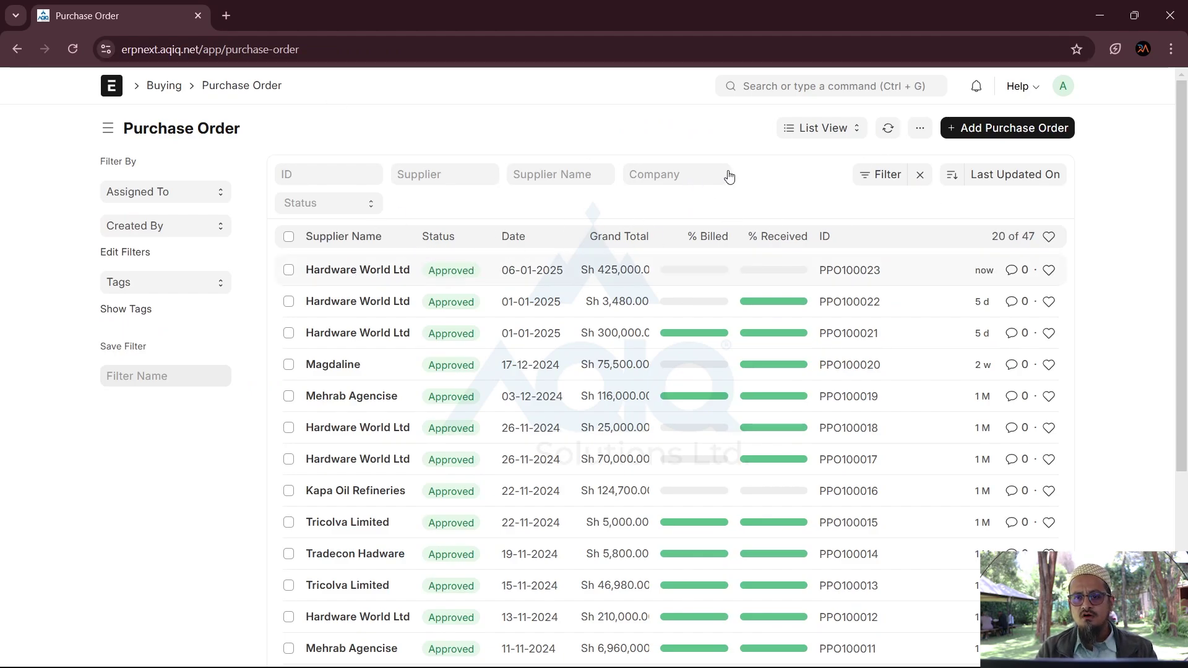
Step: Search for 'Material' and open the Material Request List
left_click(767, 87)
type("M")
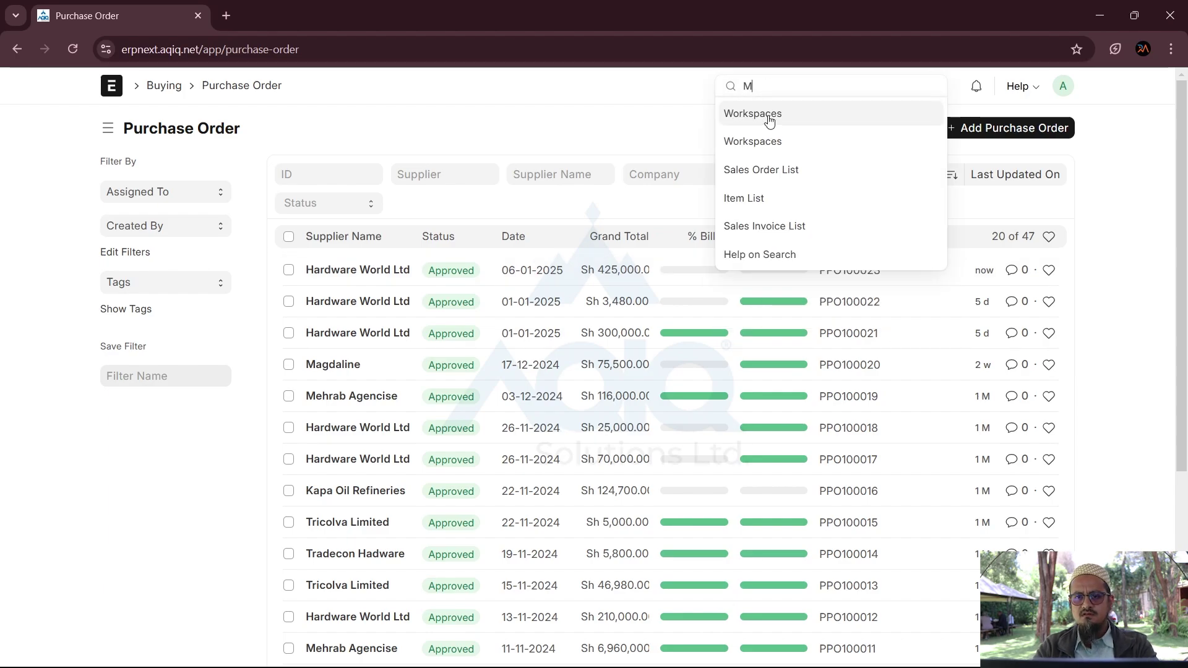
type("aterial")
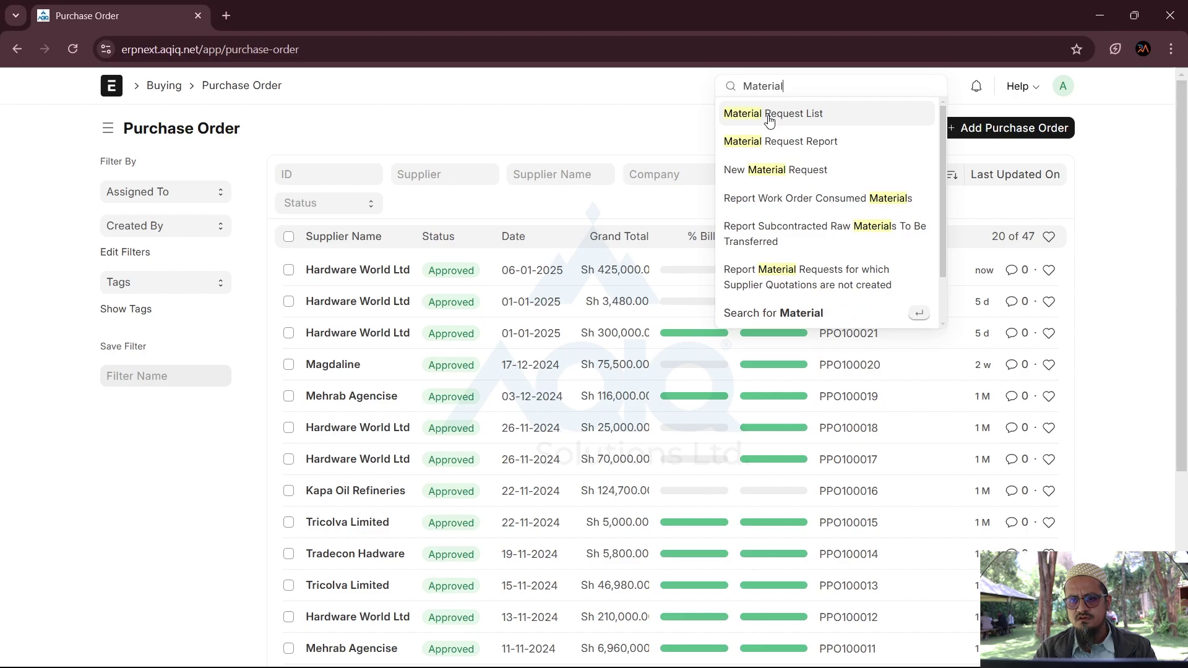
left_click(787, 117)
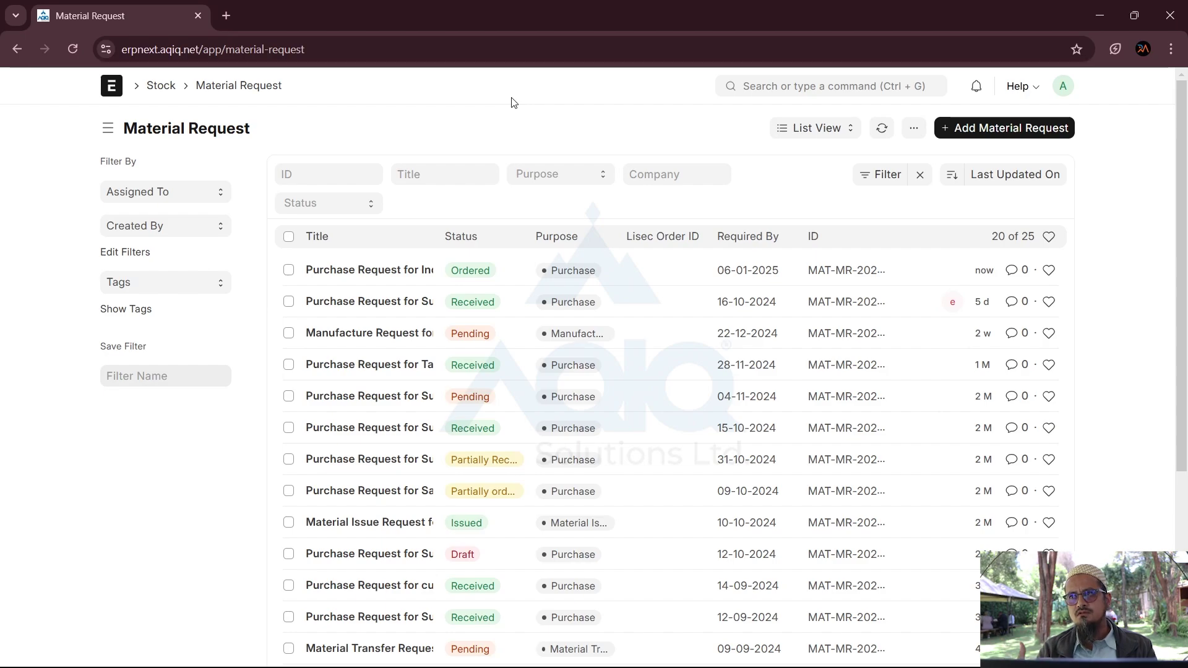
Step: Search 'Purchase', go to the Purchase Receipt list, and add a new Purchase Receipt
left_click(777, 87)
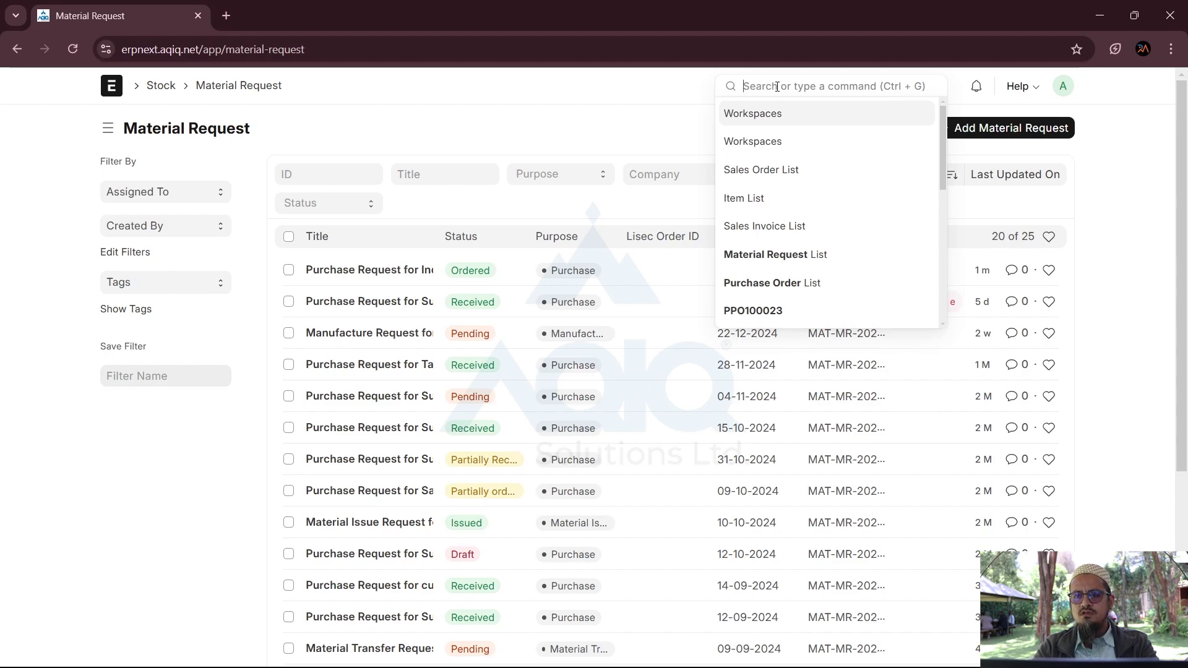
type("Purc")
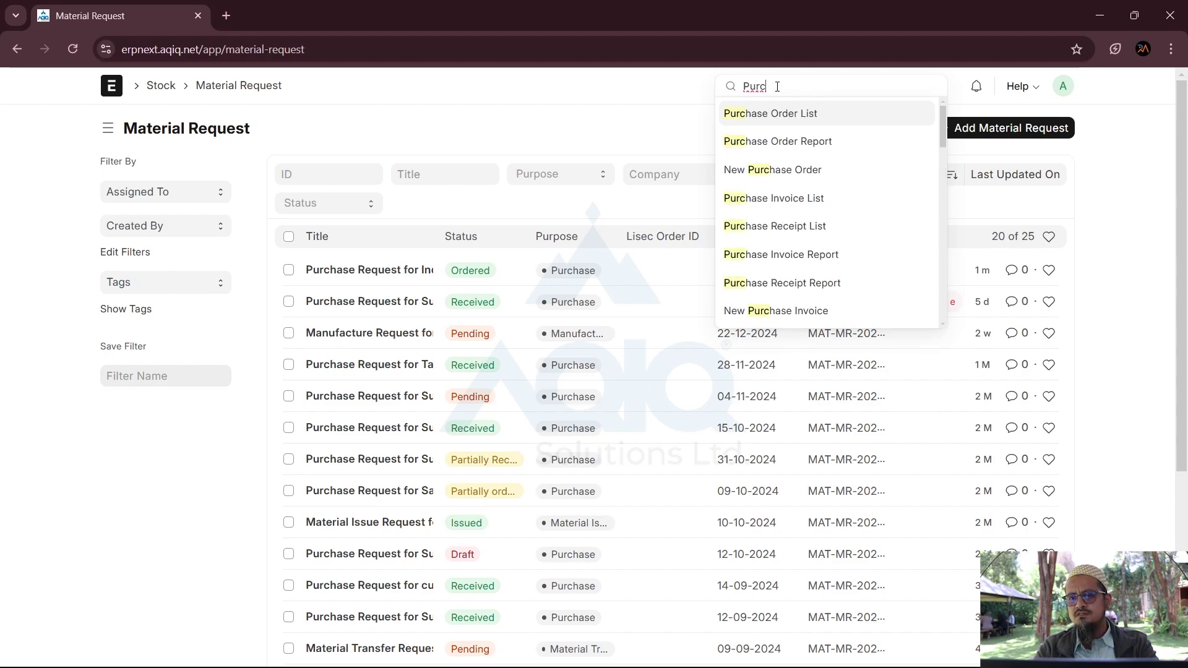
type("hase")
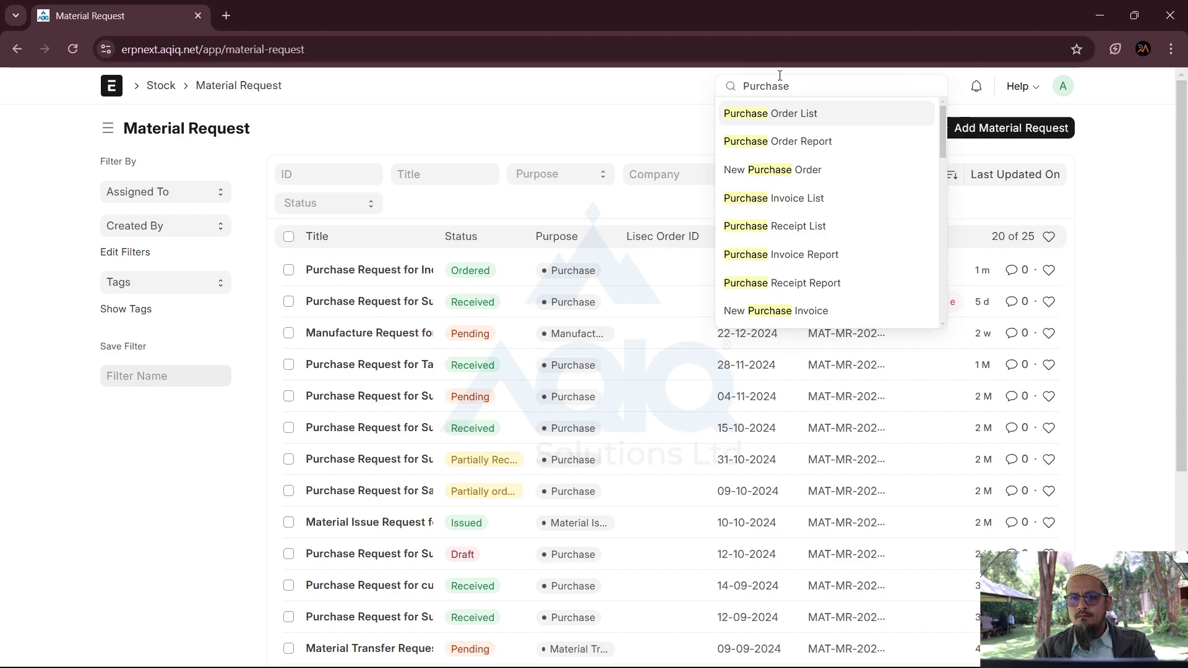
left_click(761, 226)
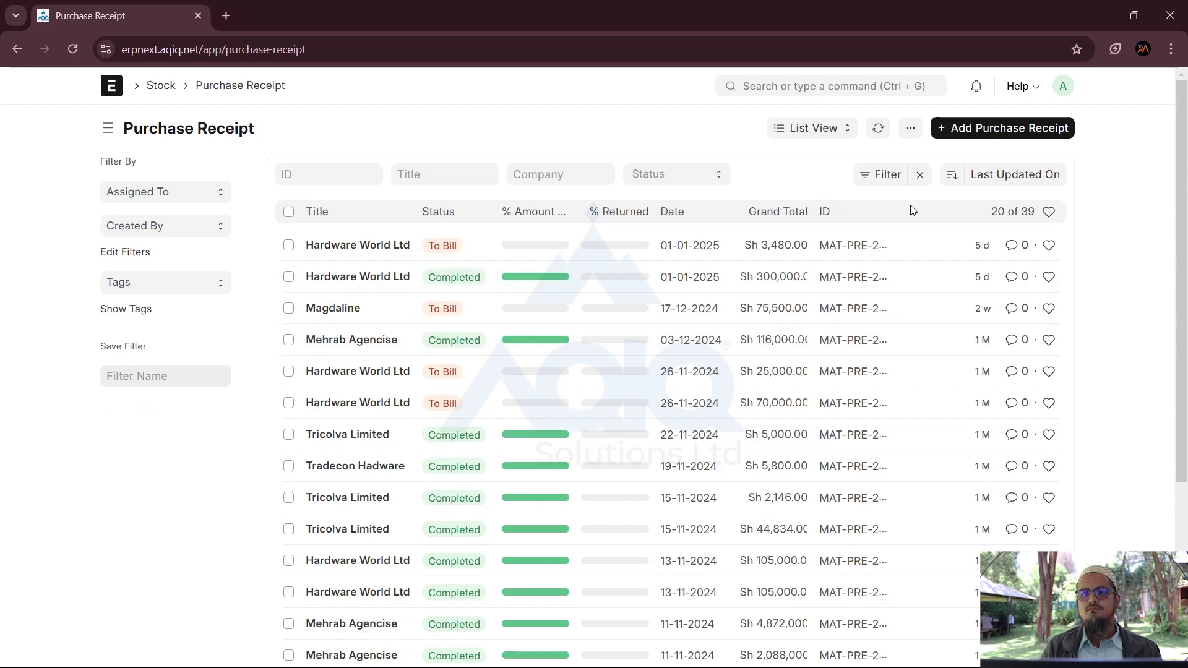
left_click(1012, 137)
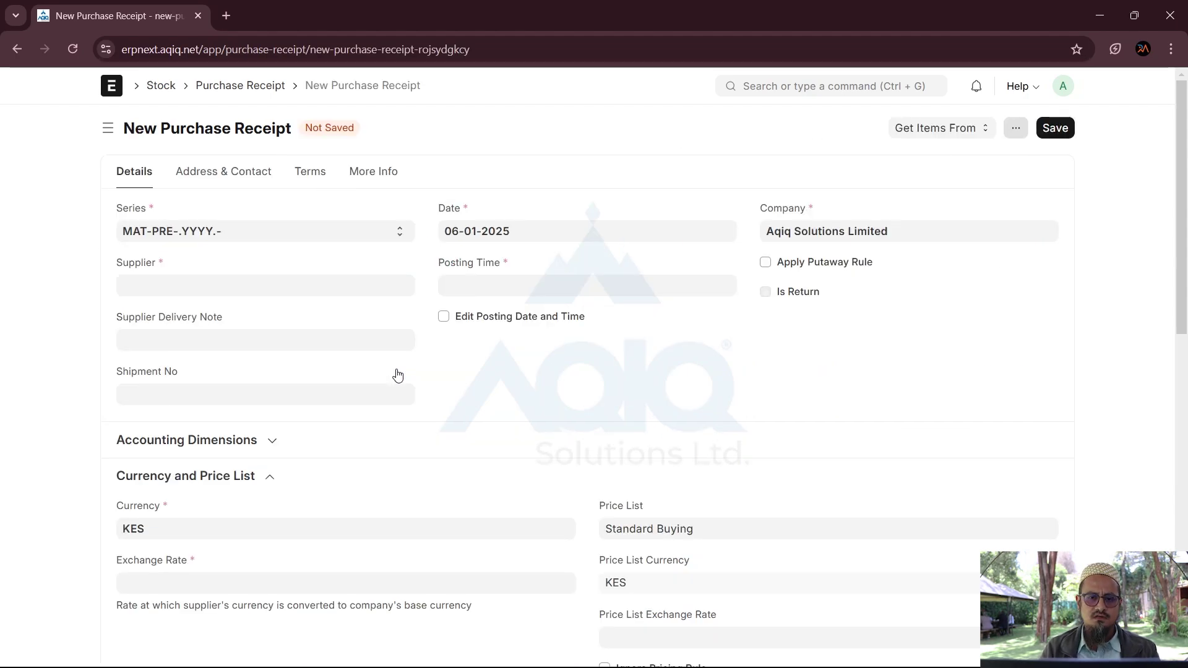
Step: Set the receipt's supplier to Hardware World Ltd
left_click(206, 282)
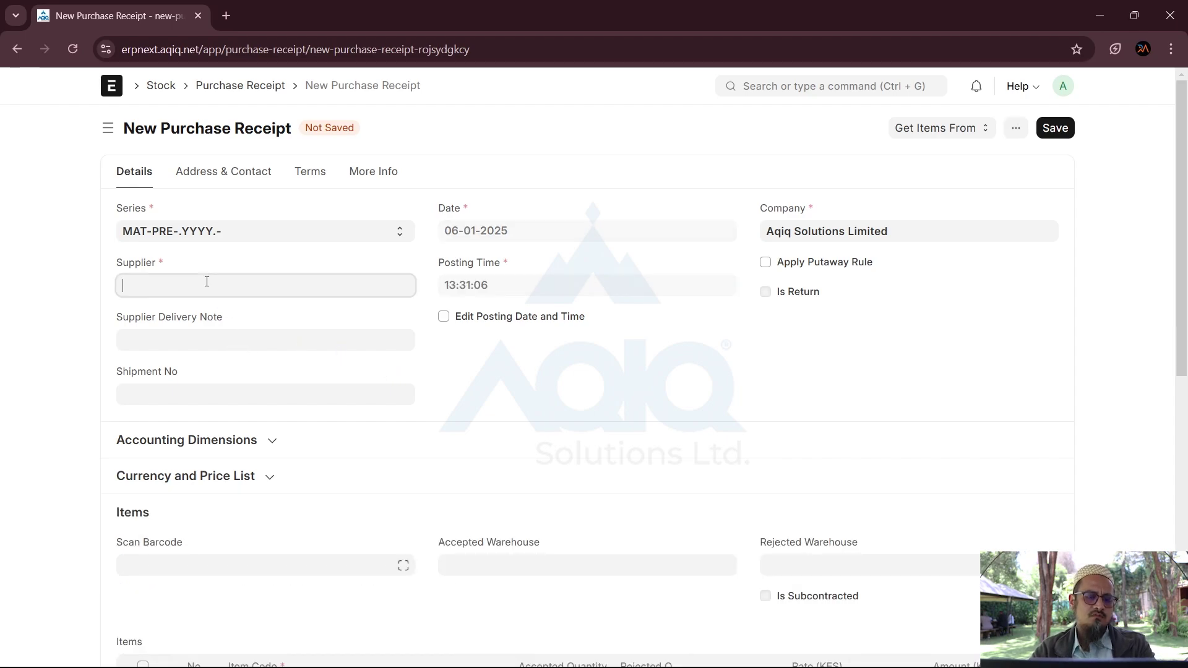
type("h")
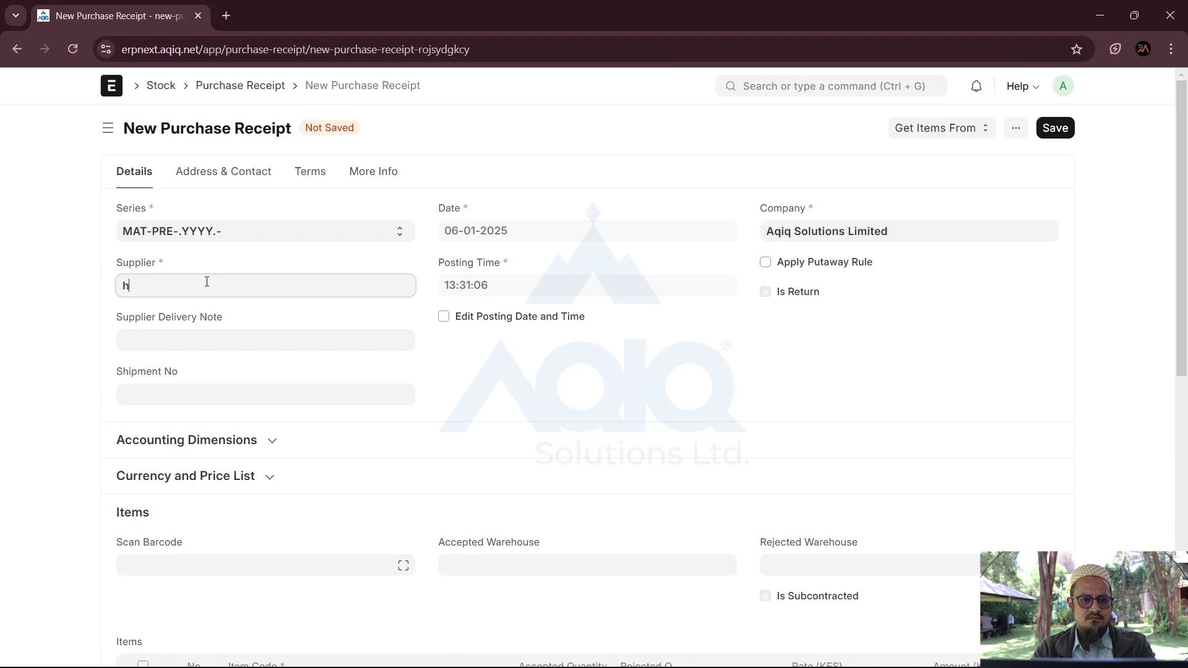
key("BackSpace")
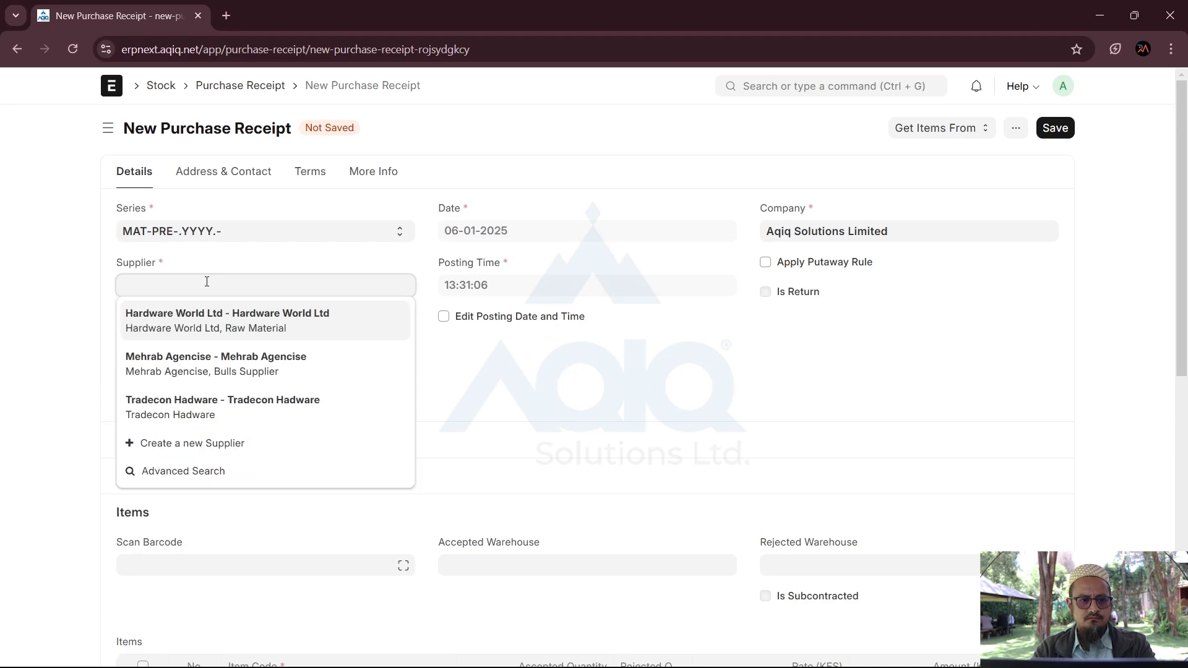
left_click(258, 323)
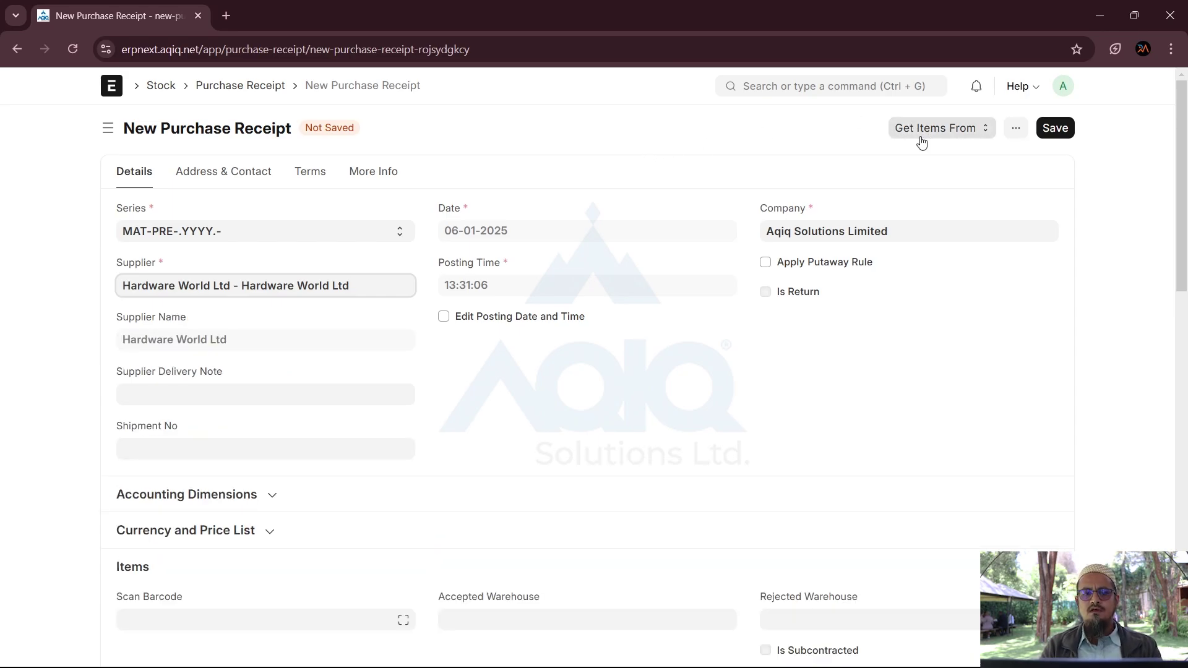
Step: Get items from purchase order PPO100023 into the receipt
left_click(920, 135)
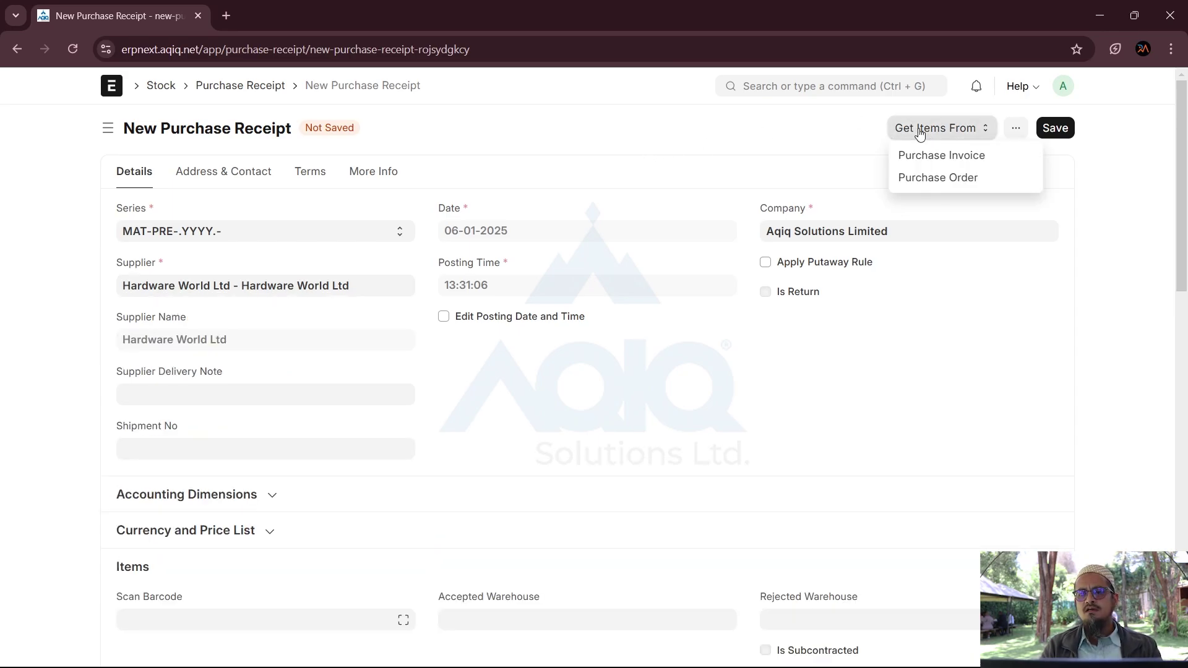
left_click(922, 182)
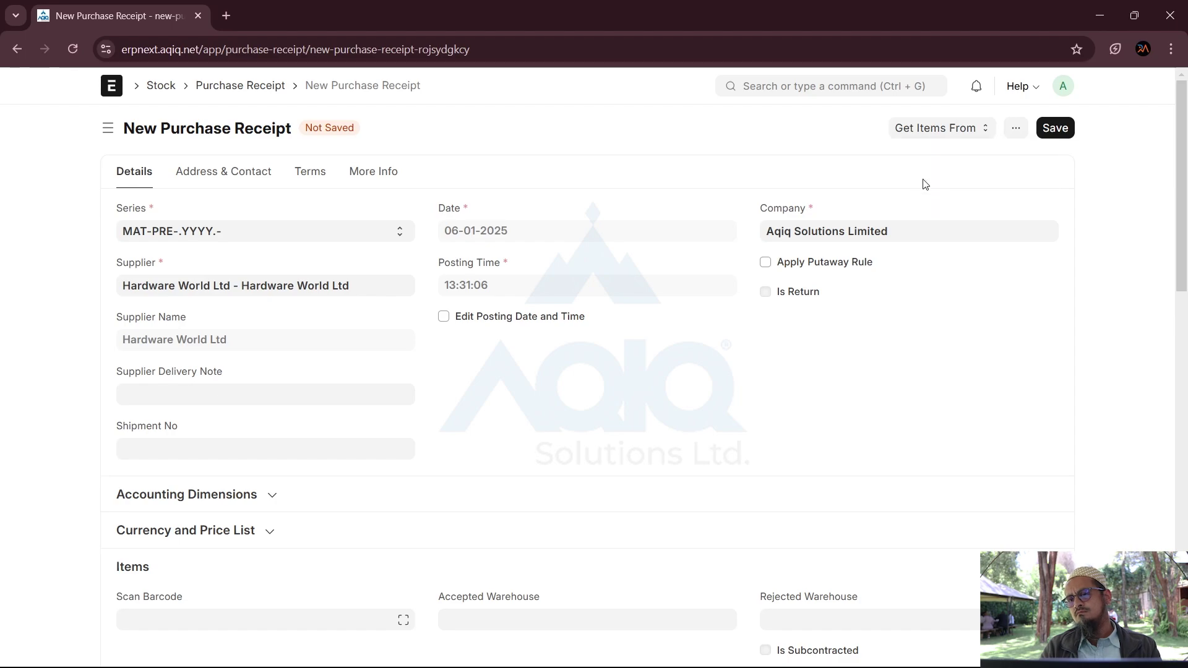
left_click(927, 131)
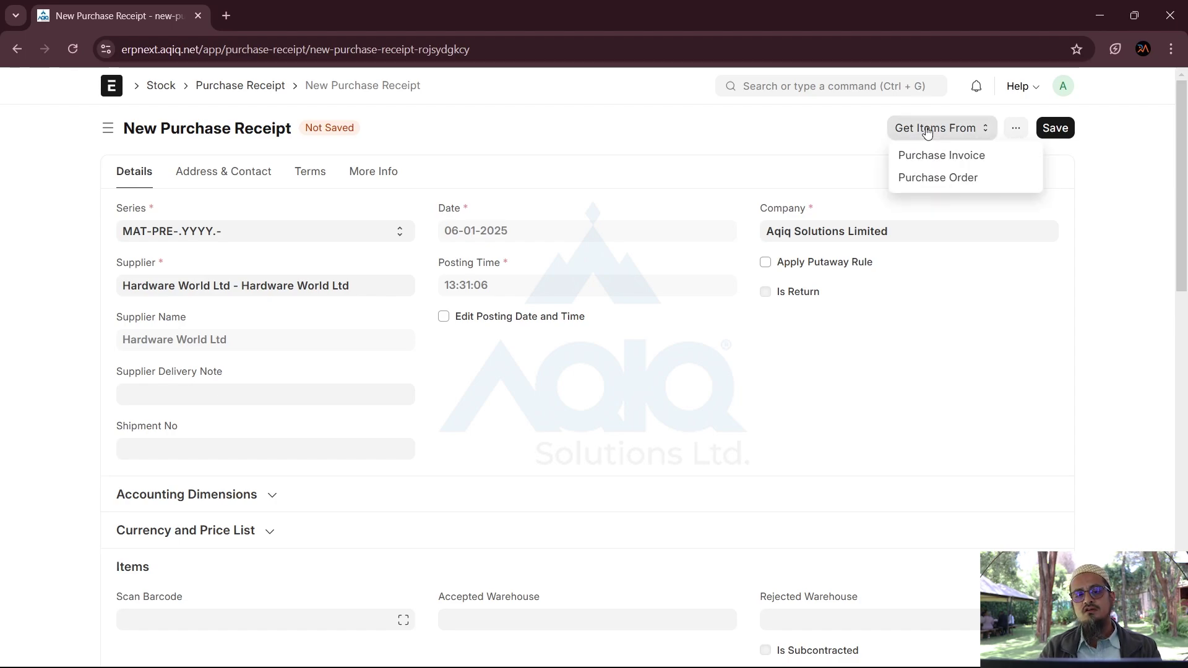
left_click(964, 179)
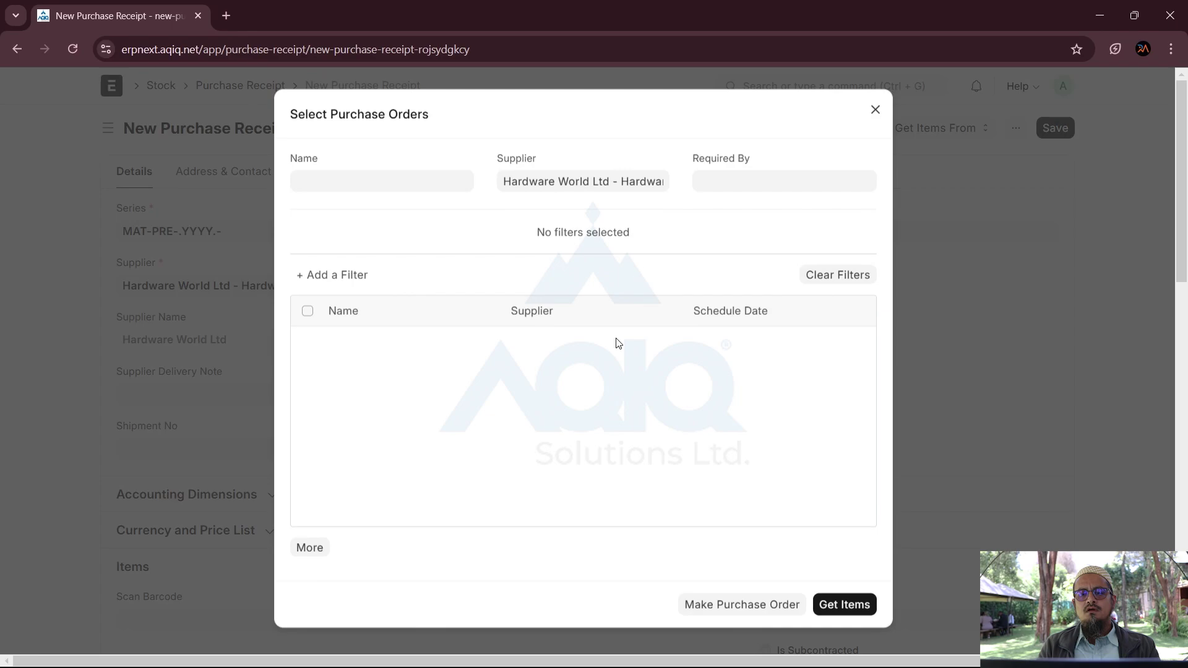
left_click(313, 343)
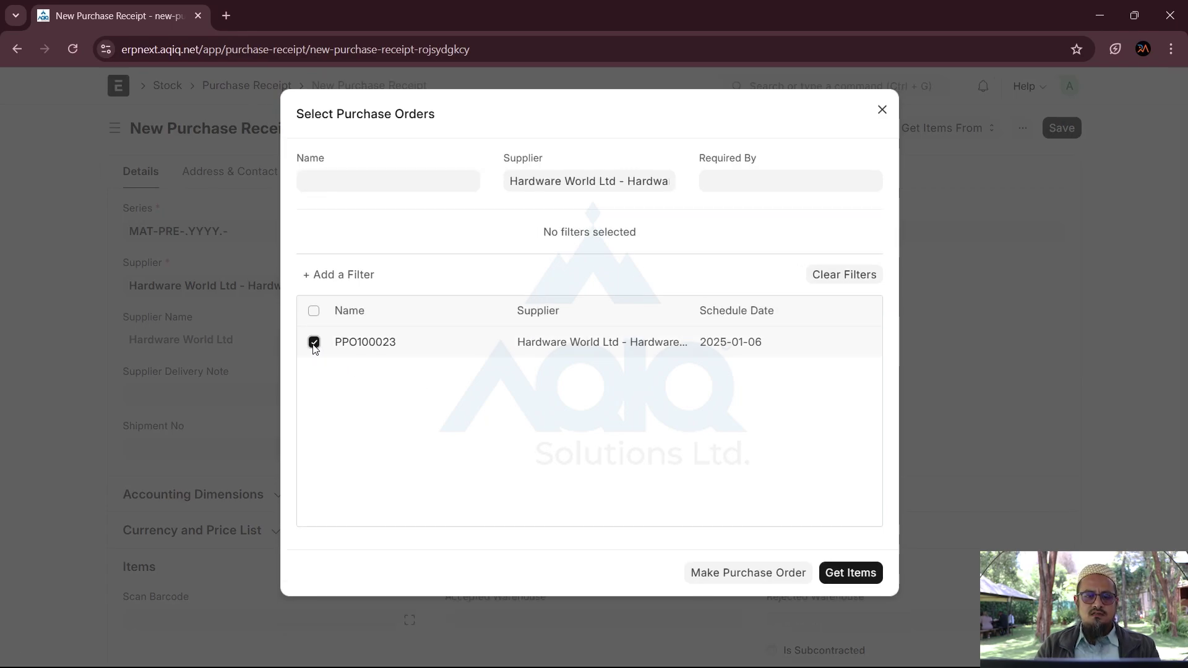
left_click(863, 581)
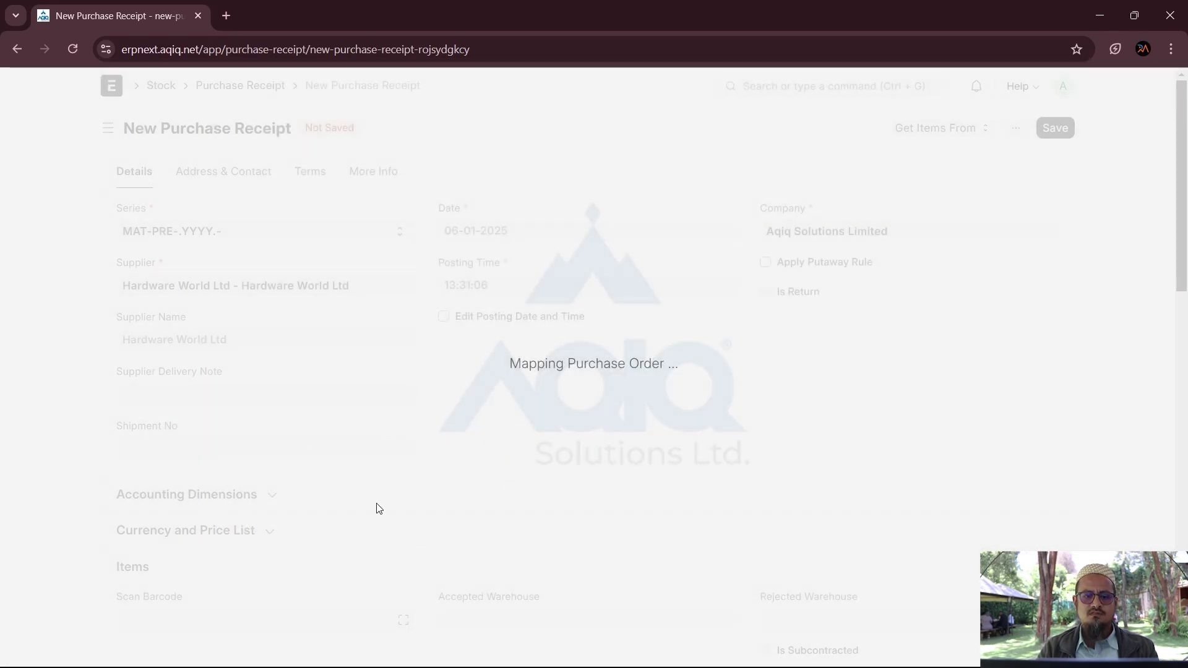
scroll(379, 508, "down", 4)
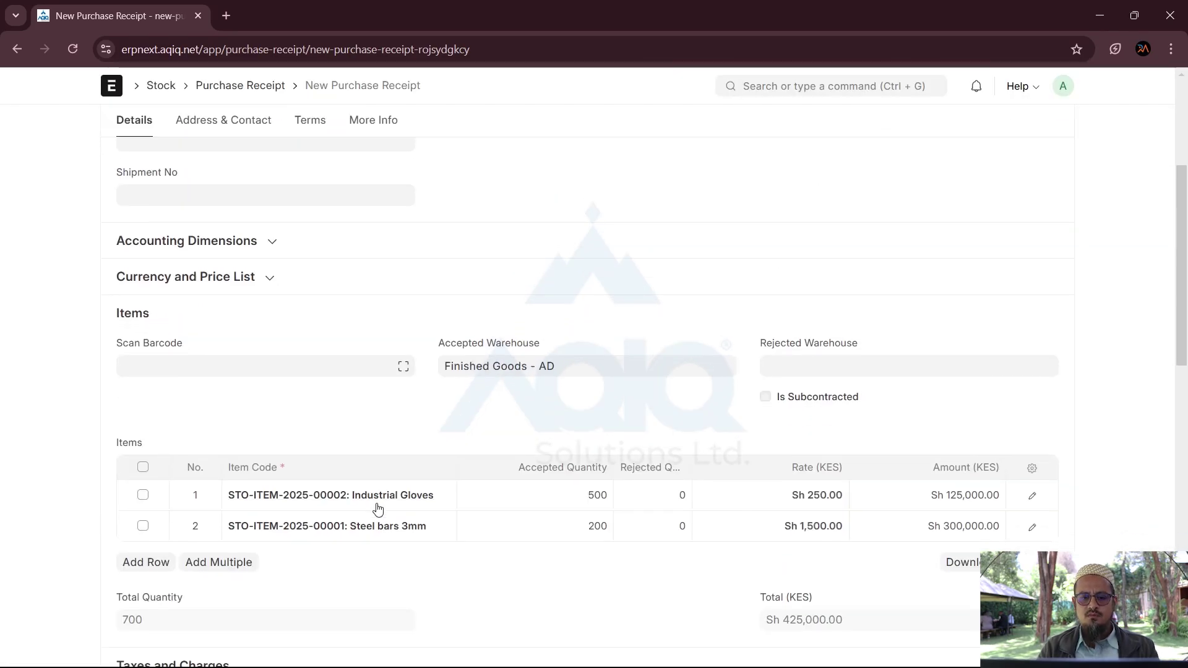
scroll(433, 495, "down", 1)
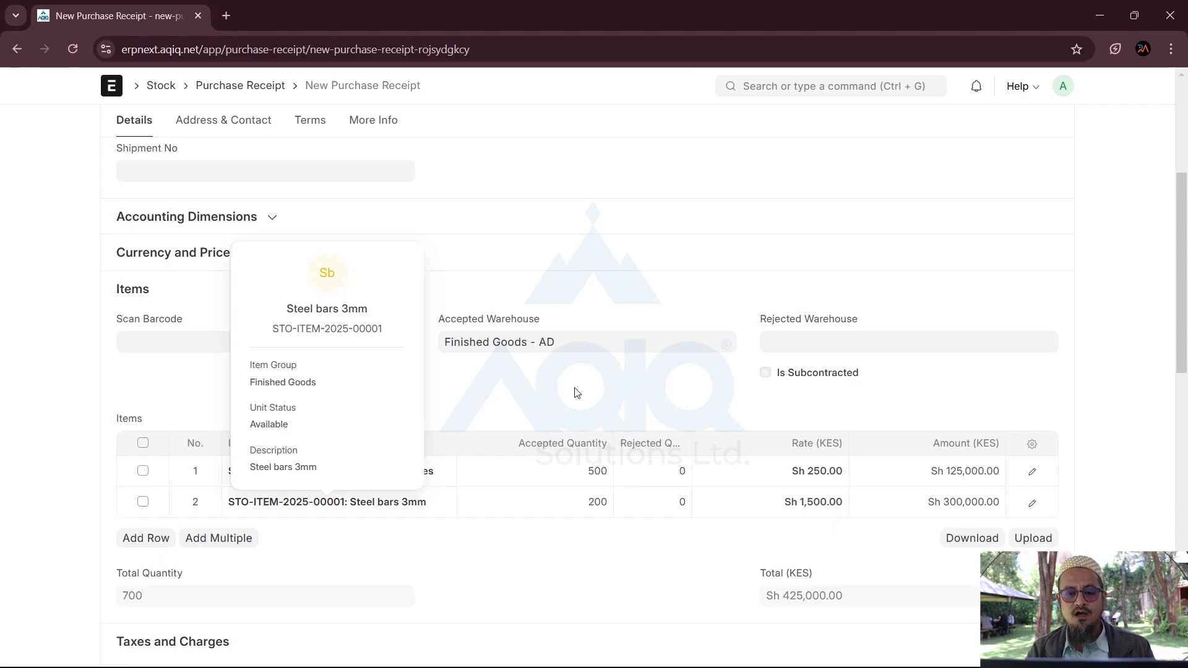
left_click(528, 326)
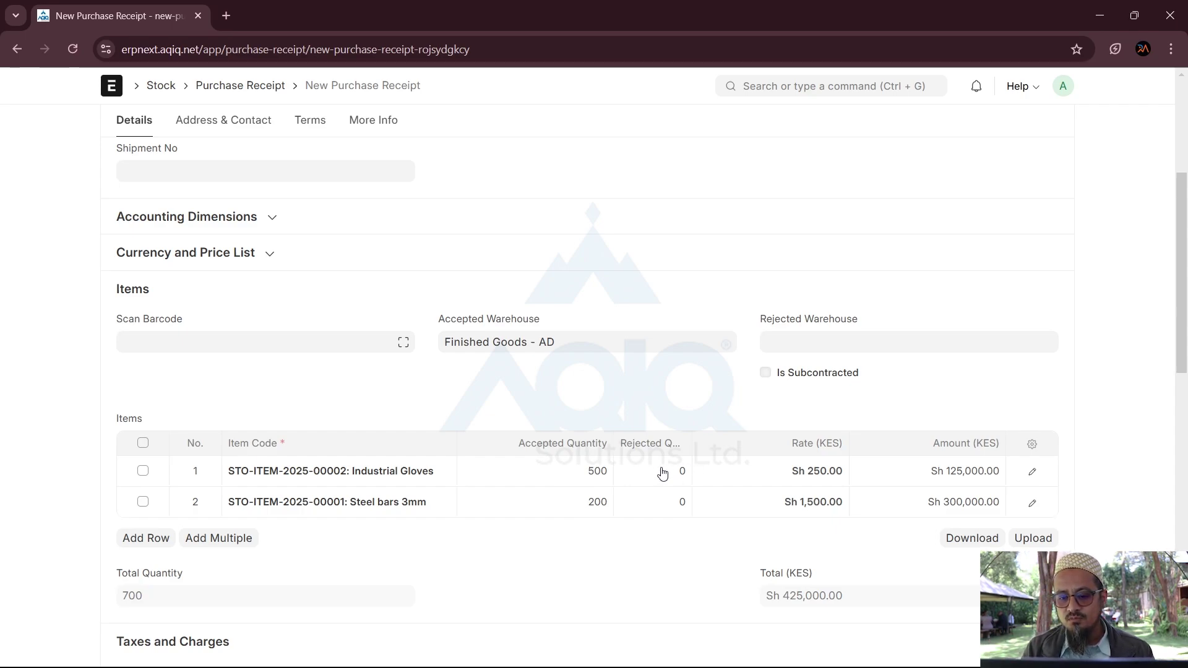
left_click(578, 475)
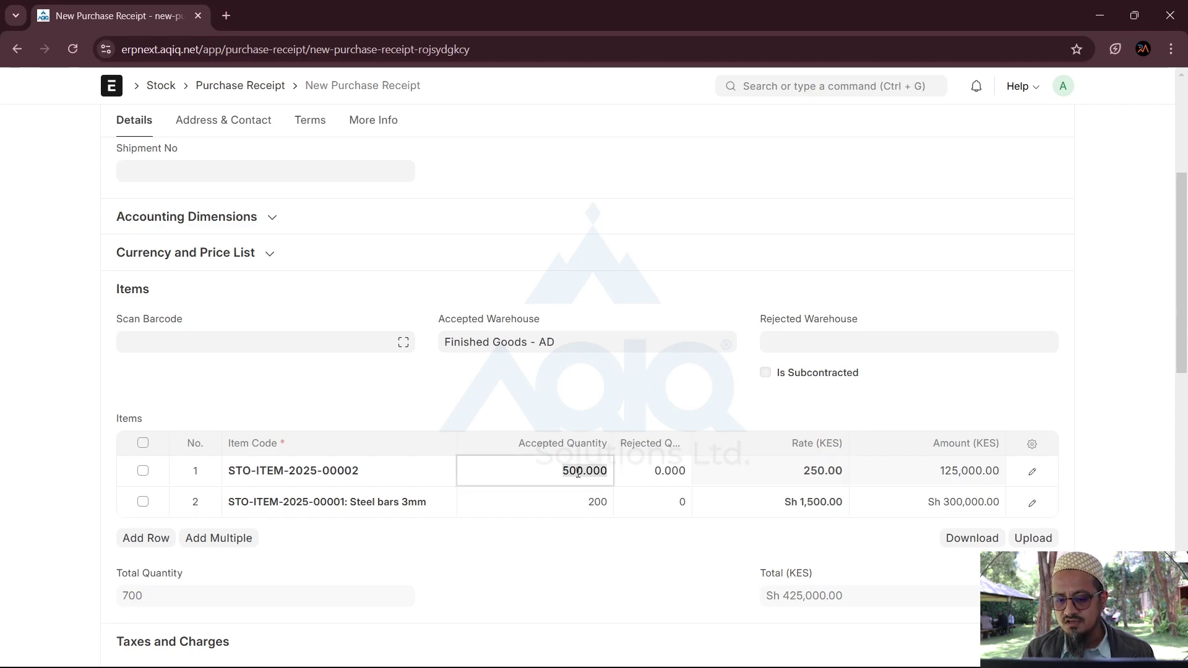
left_click(655, 473)
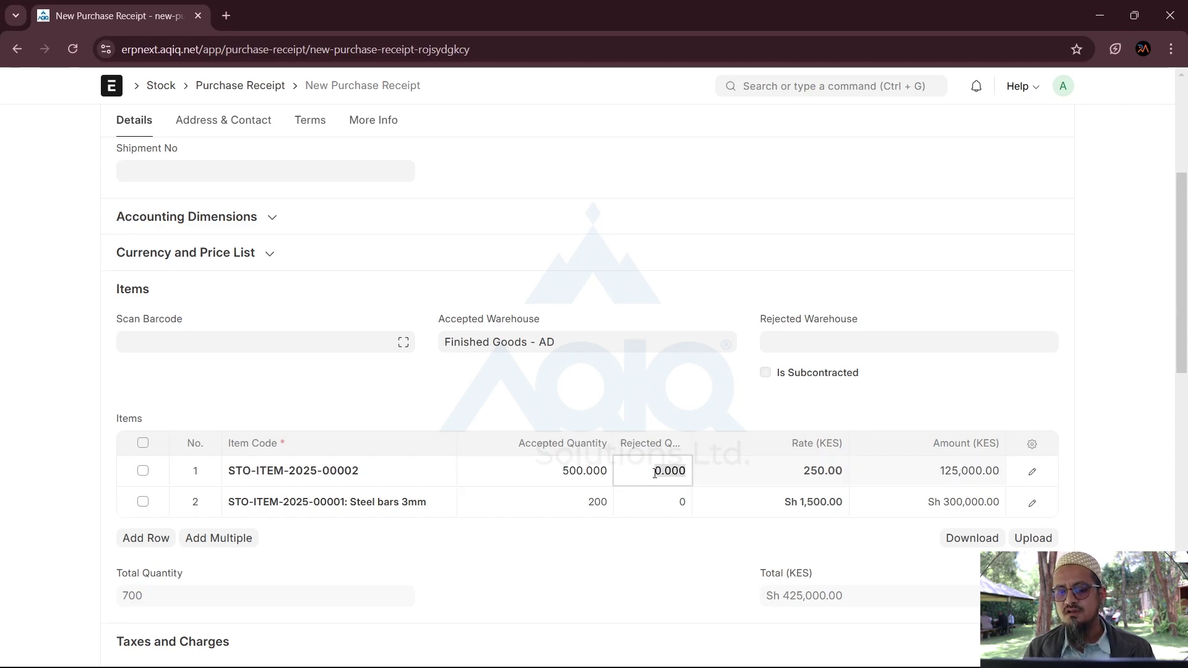
left_click(803, 345)
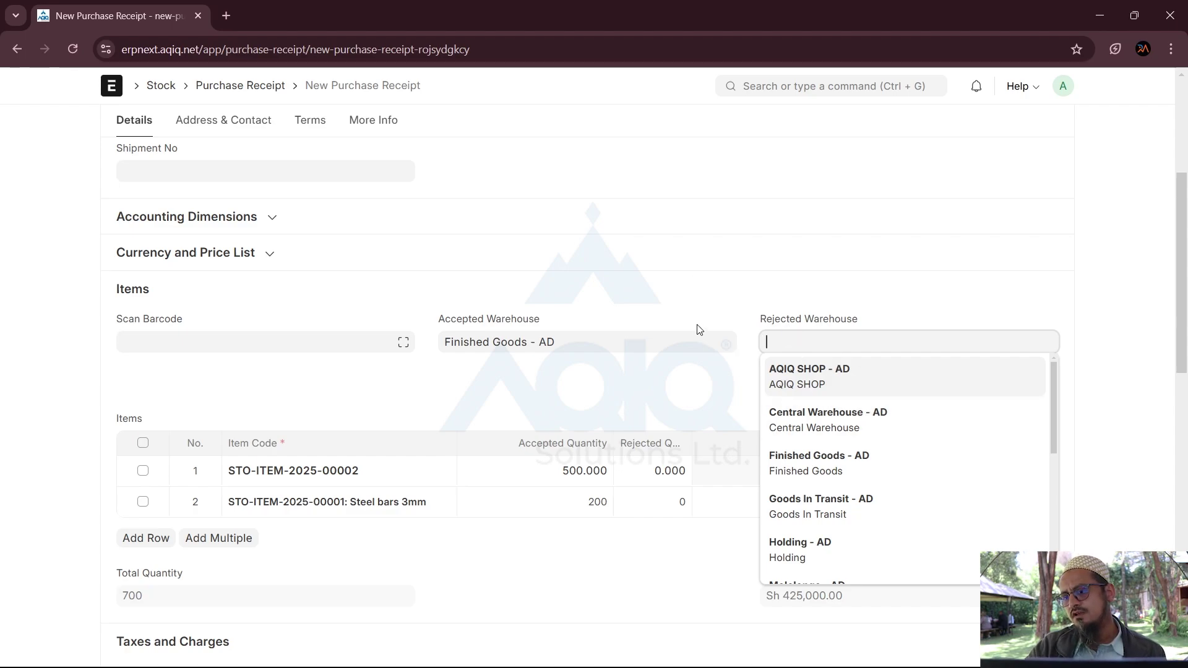
left_click(680, 312)
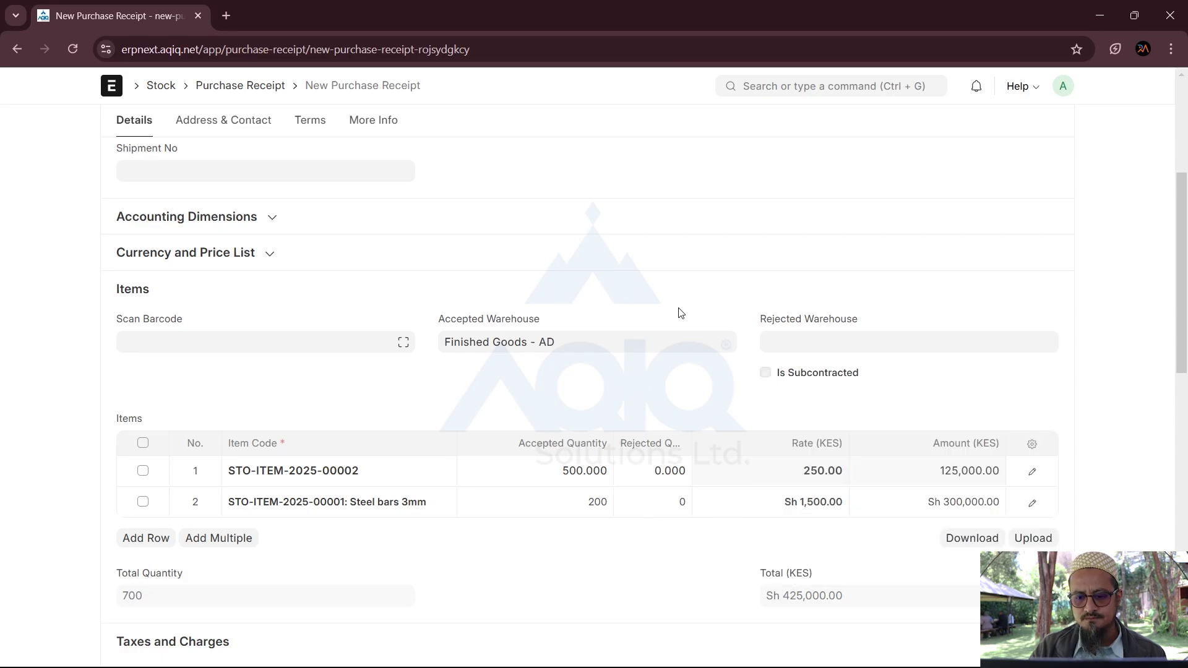
scroll(681, 313, "up", 5)
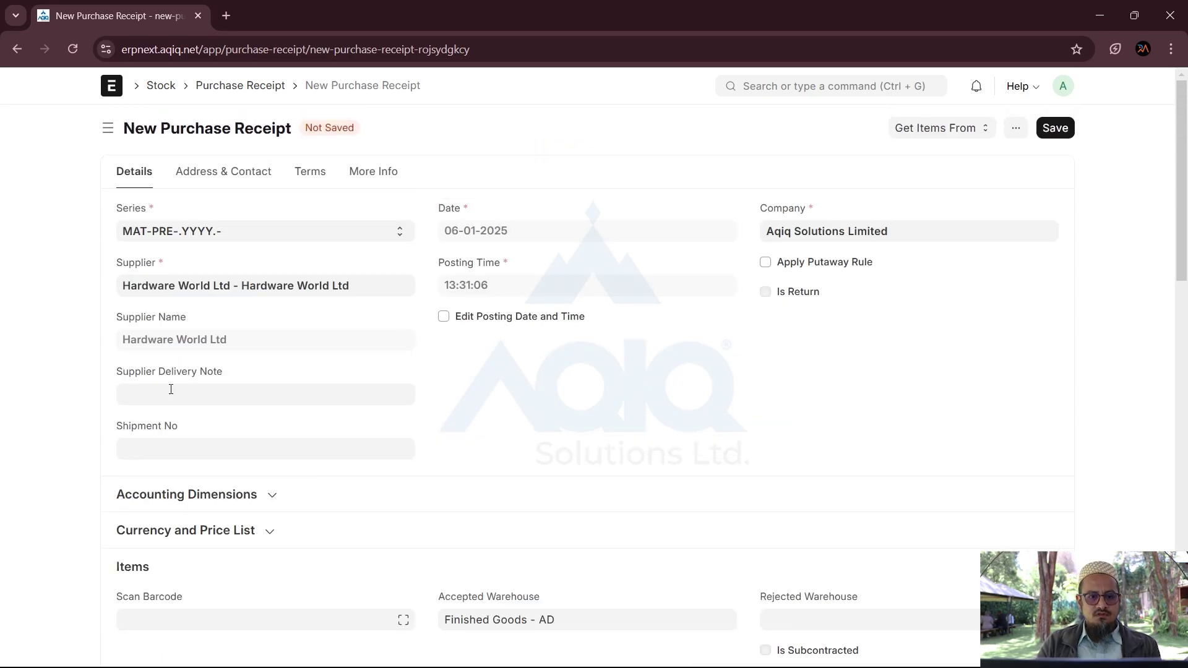
Step: Enter 849484 as the Supplier Delivery Note
left_click(172, 389)
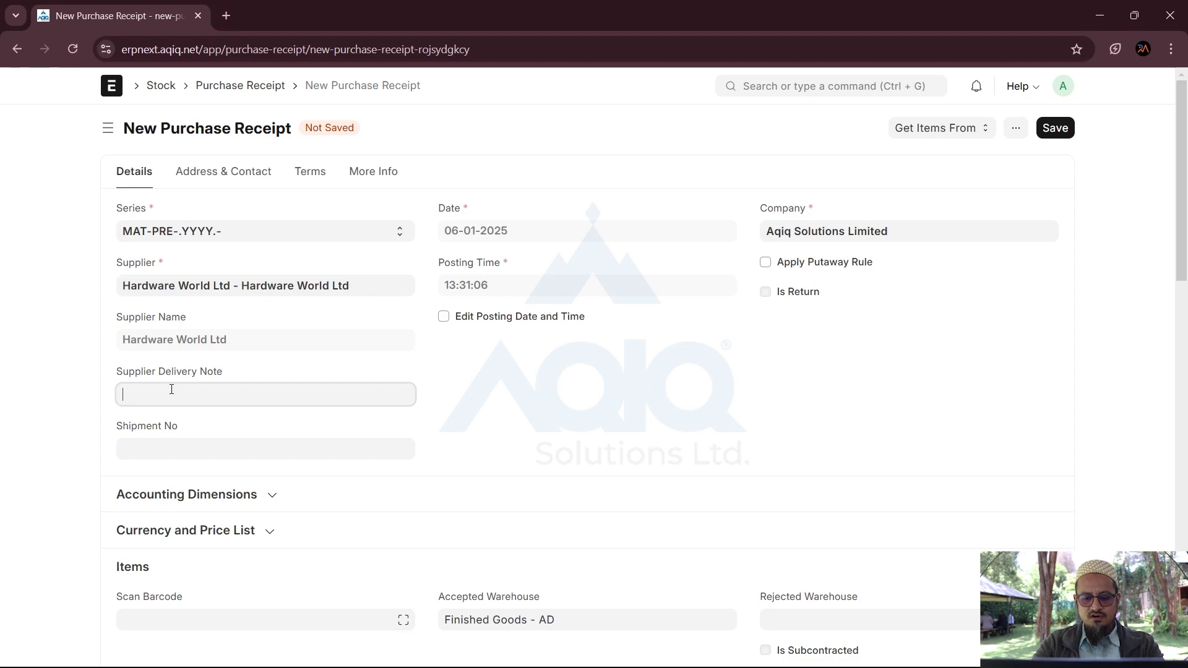
type("849484")
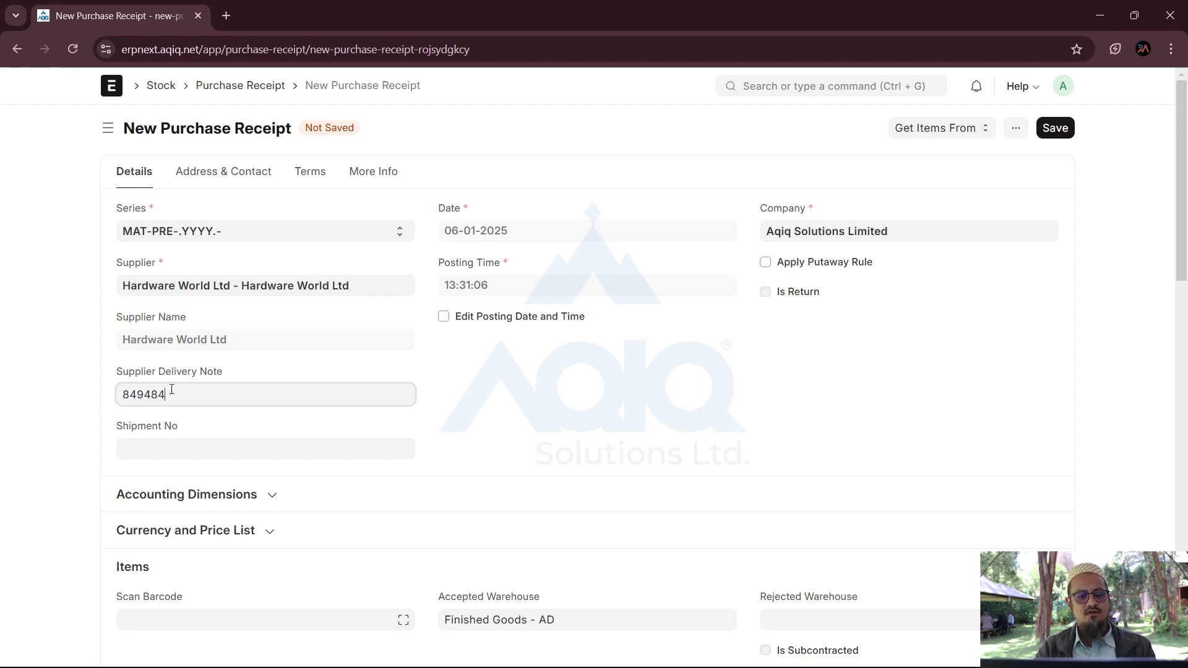
left_click(576, 382)
scroll(576, 383, "down", 3)
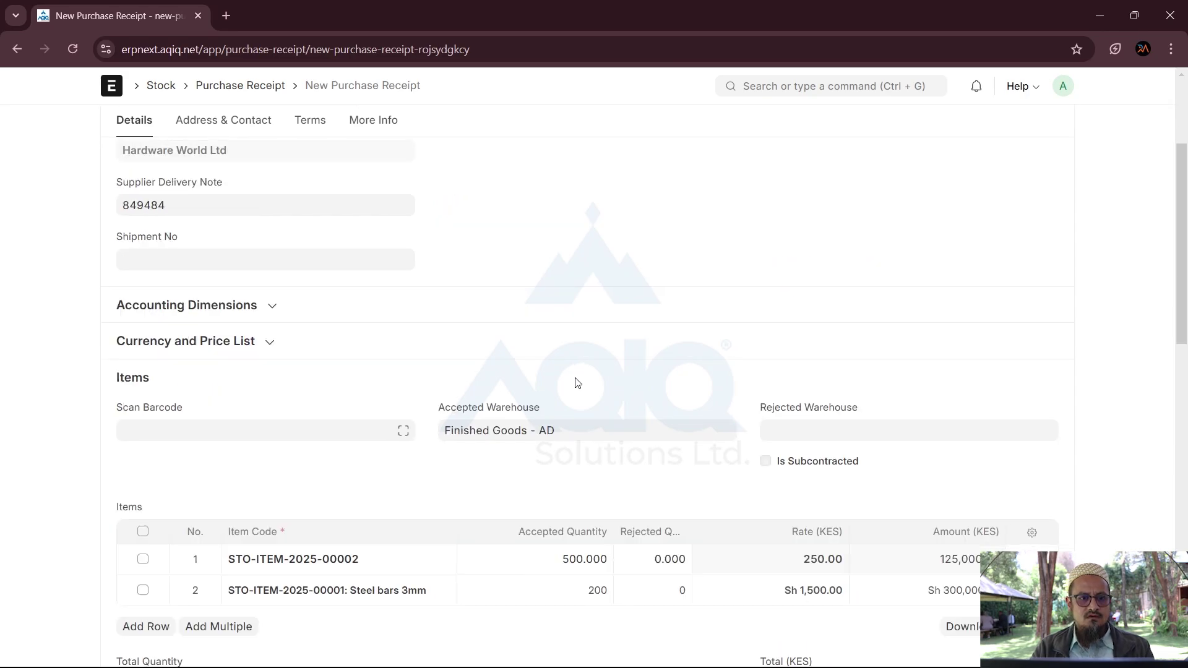
scroll(576, 383, "up", 3)
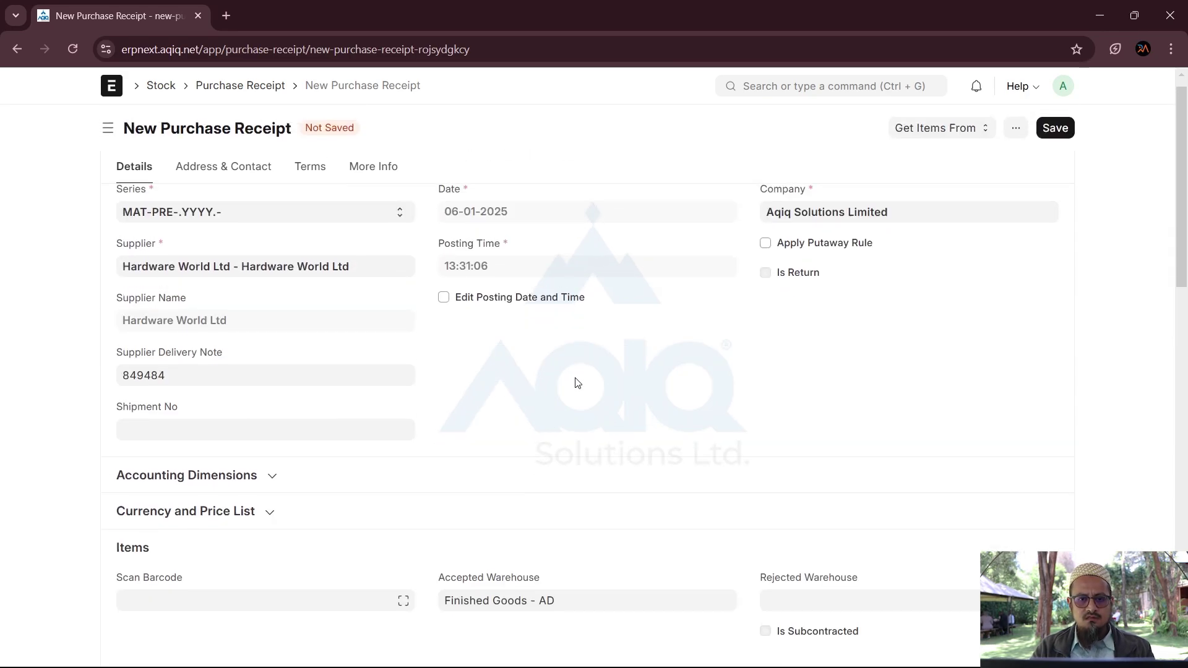
Step: Save the purchase receipt as MAT-PRE-2025-00003 and confirm its submission
left_click(1055, 131)
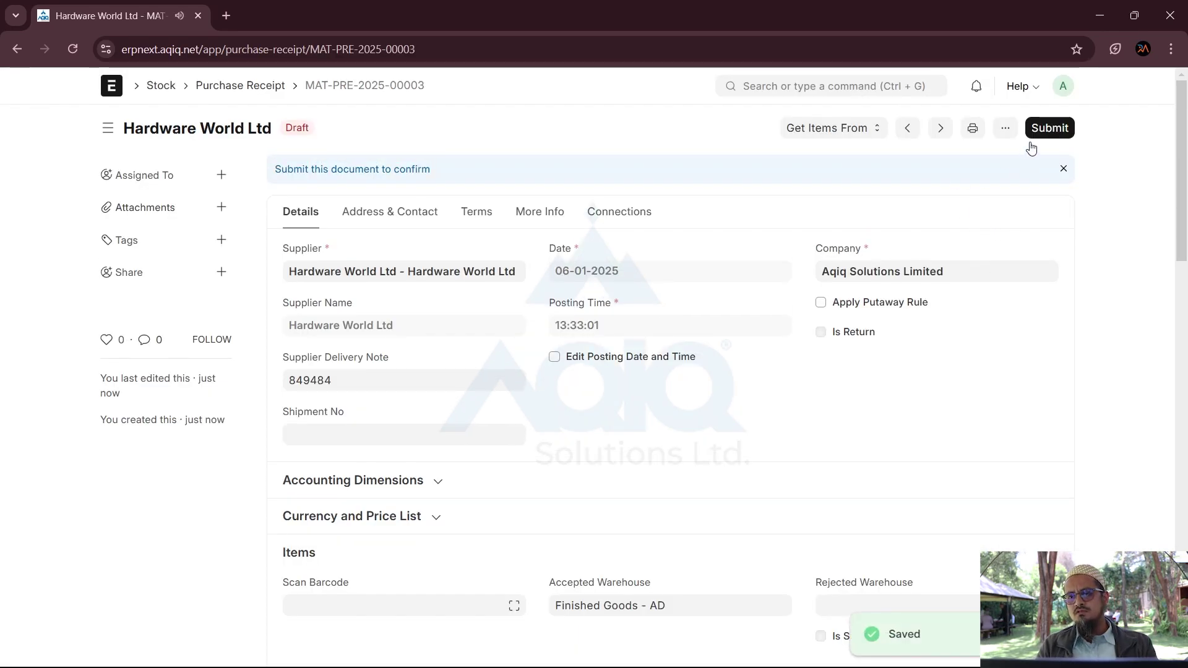
left_click(1041, 131)
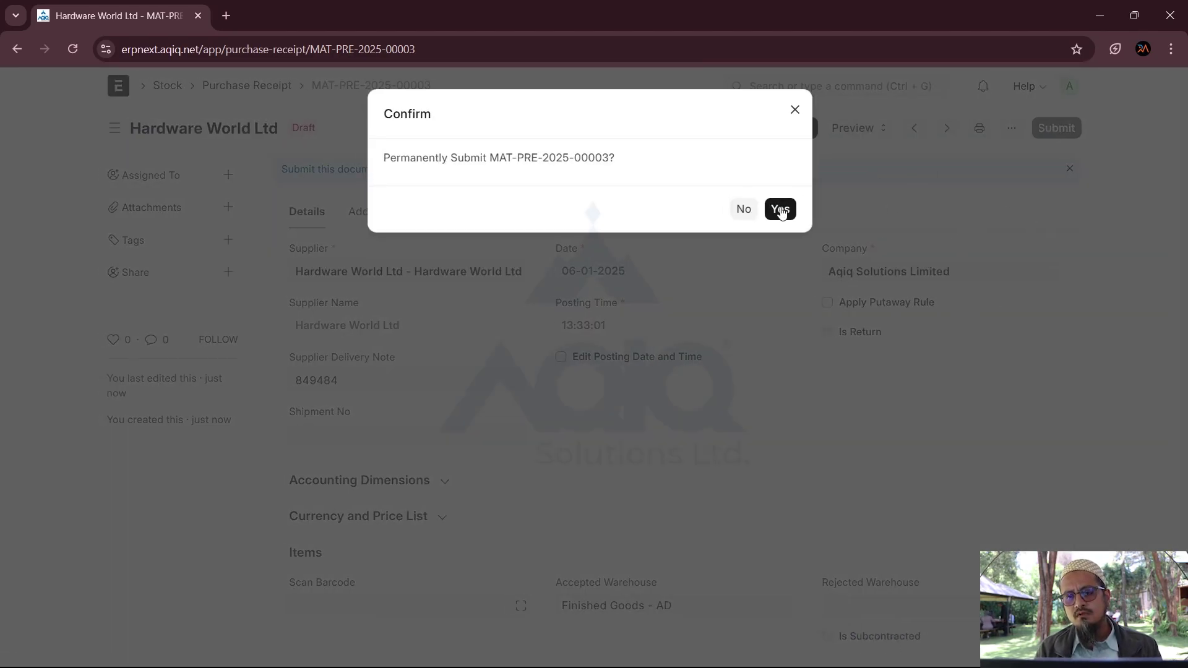
left_click(781, 211)
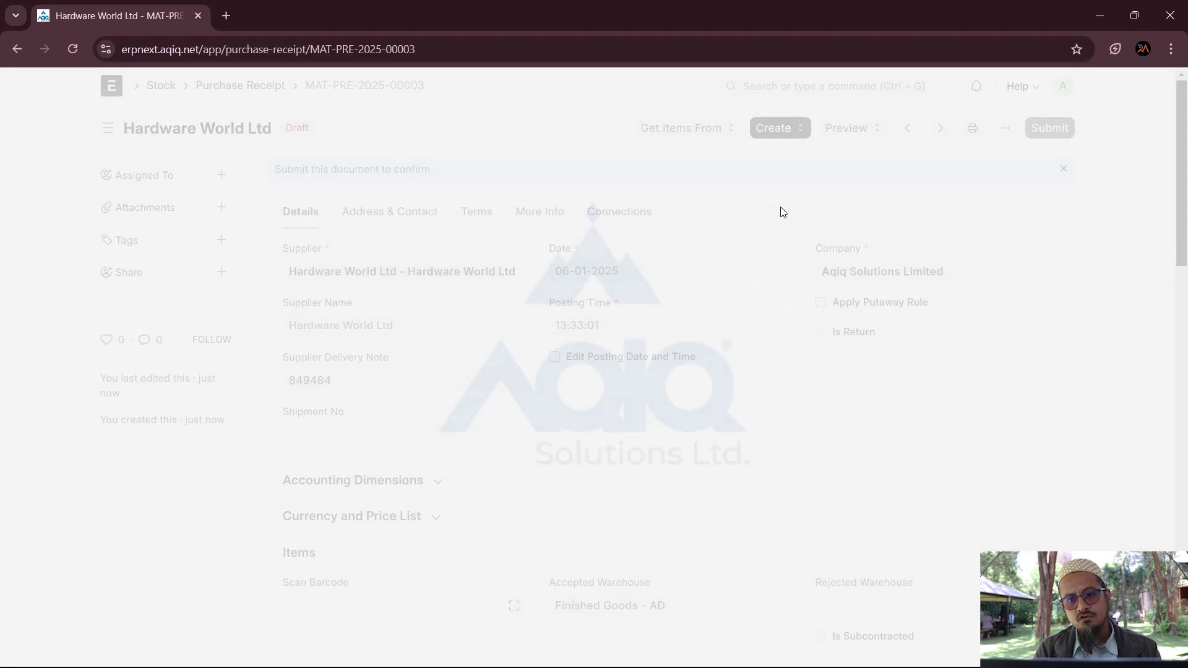
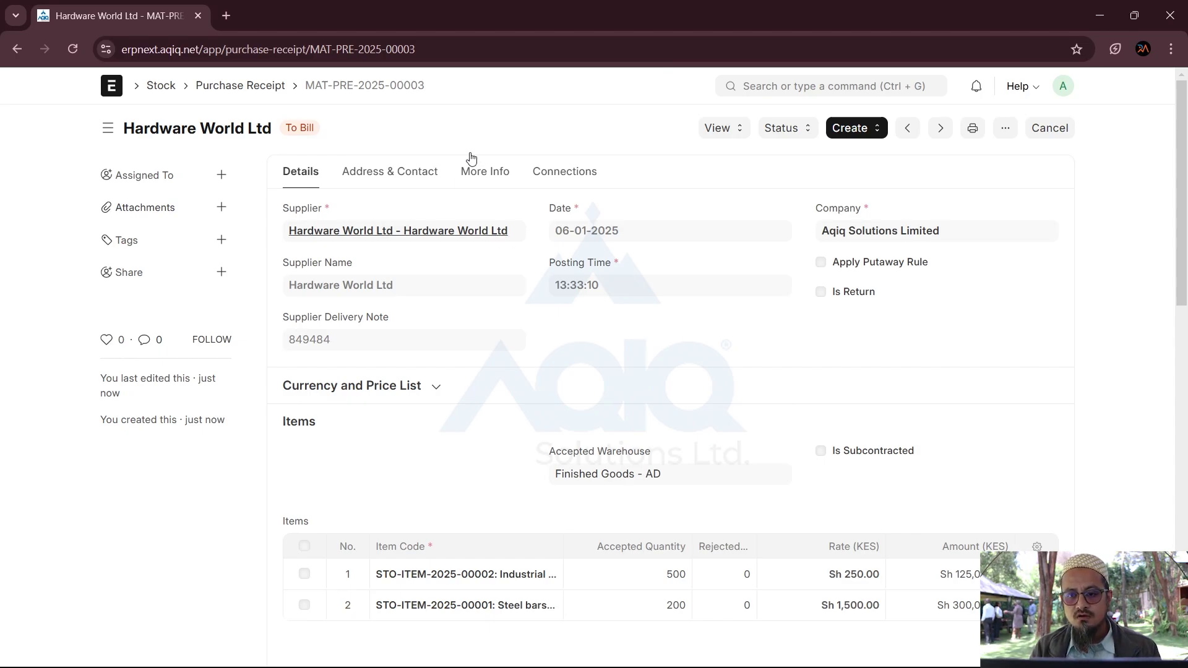
Step: View the stock ledger for receipt MAT-PRE-2025-00003, then return to the receipt
left_click(729, 137)
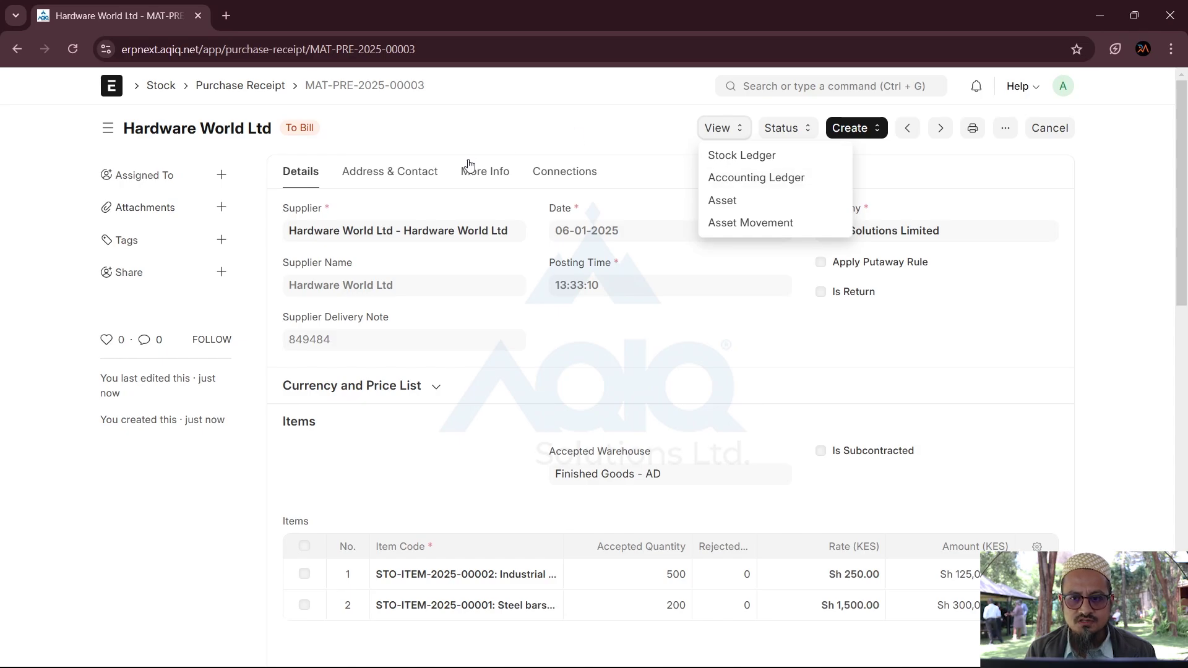
left_click(735, 156)
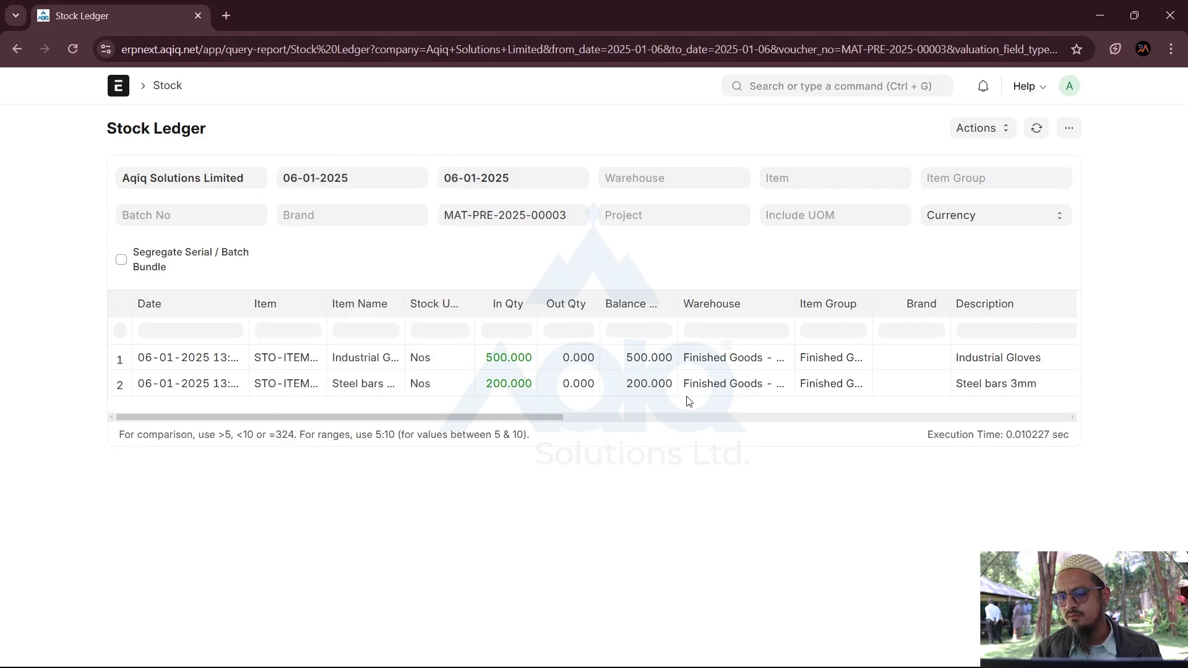
left_click(17, 48)
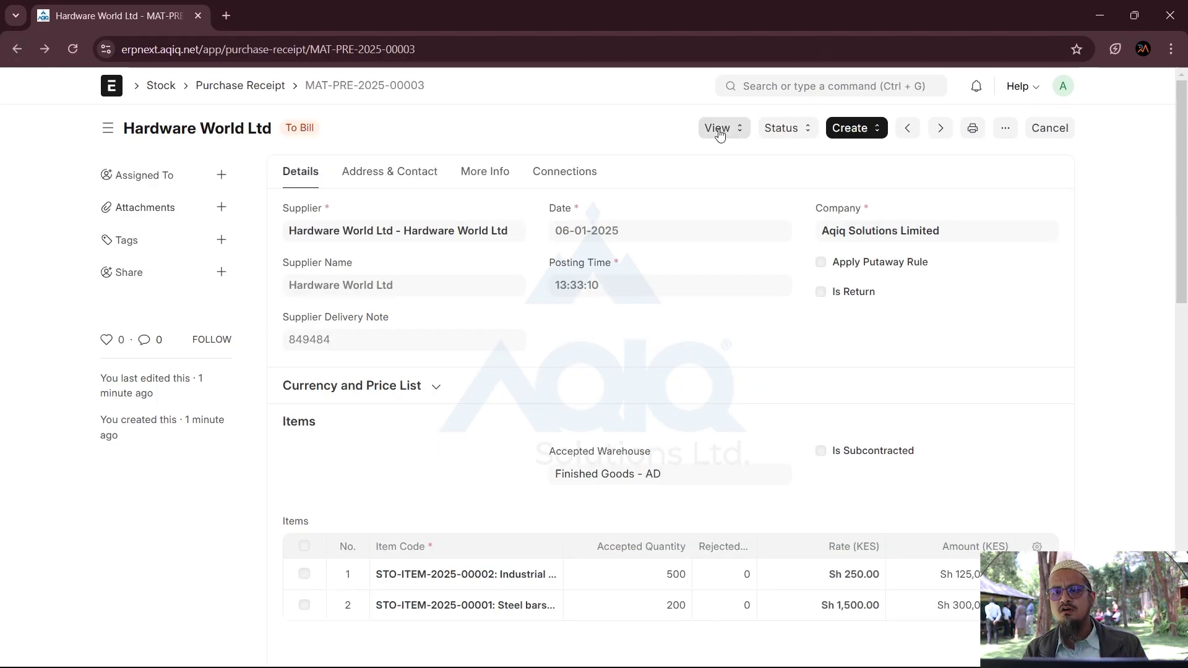
Step: Open the receipt's General Ledger: 425,000 KES from 2210 Stock Received to 1410 Stock In Hand
left_click(718, 130)
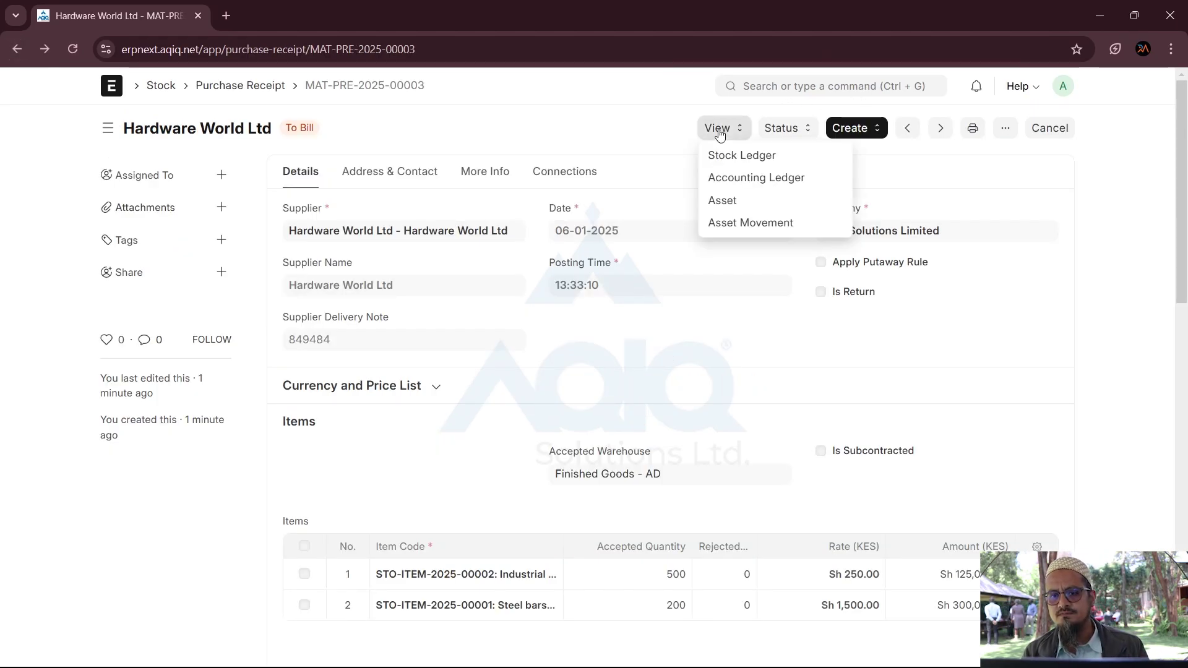
left_click(788, 180)
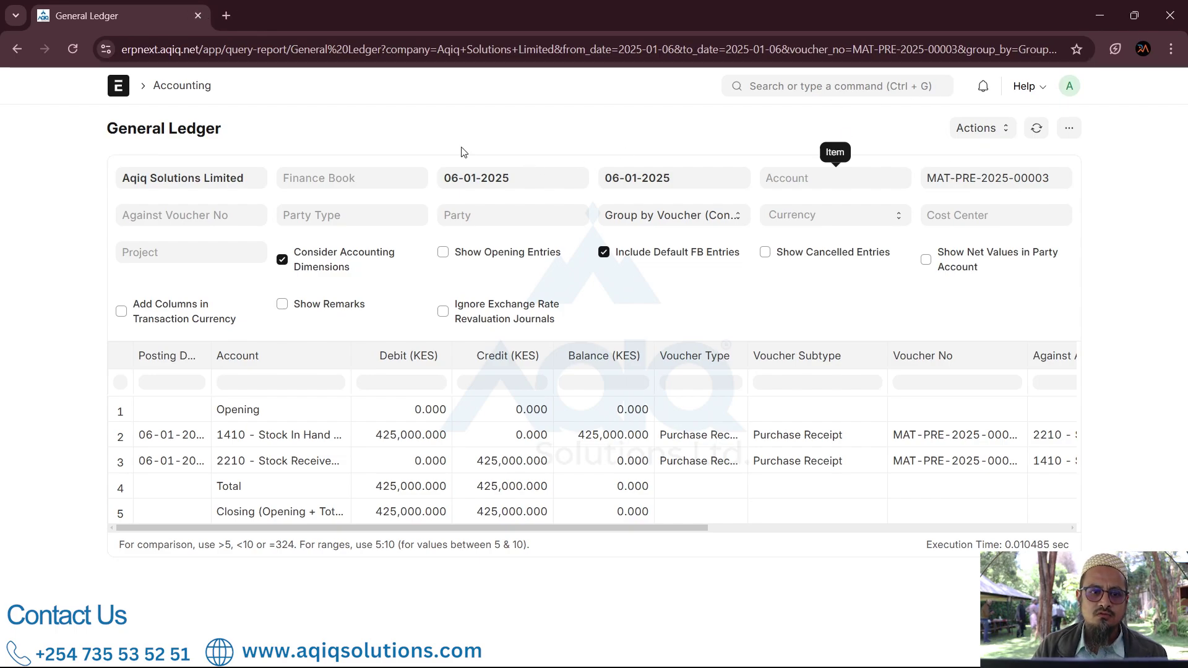
left_click(811, 91)
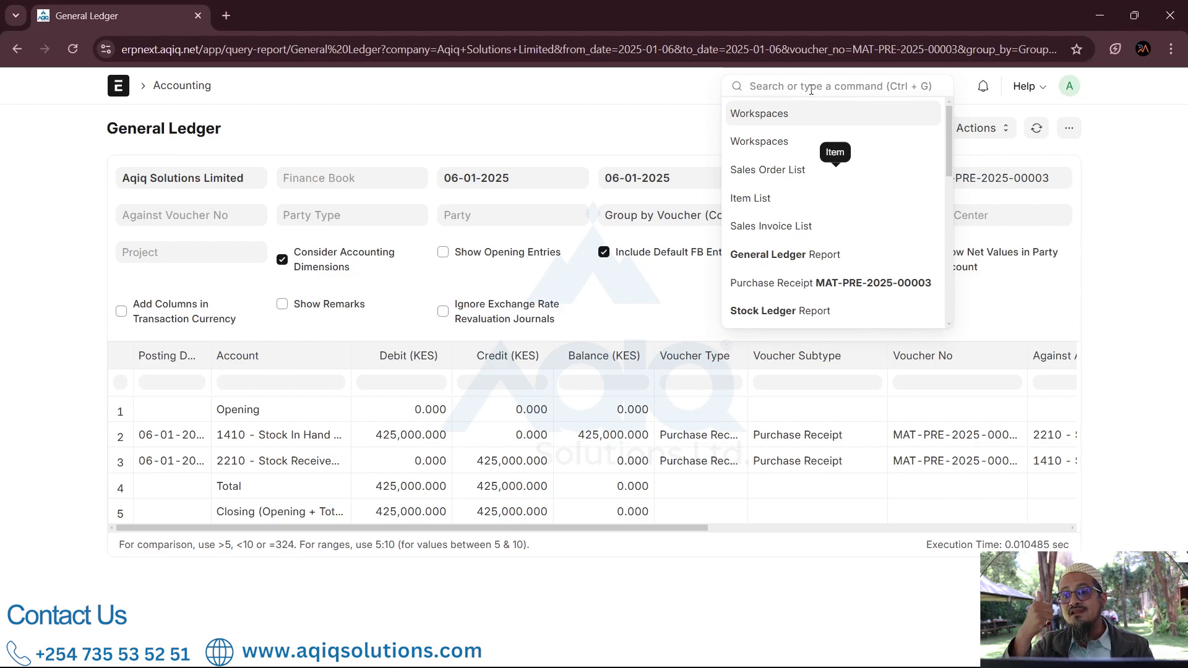
Step: Search 'Material' in the awesome bar and open a new Purchase Invoice form
type("Material")
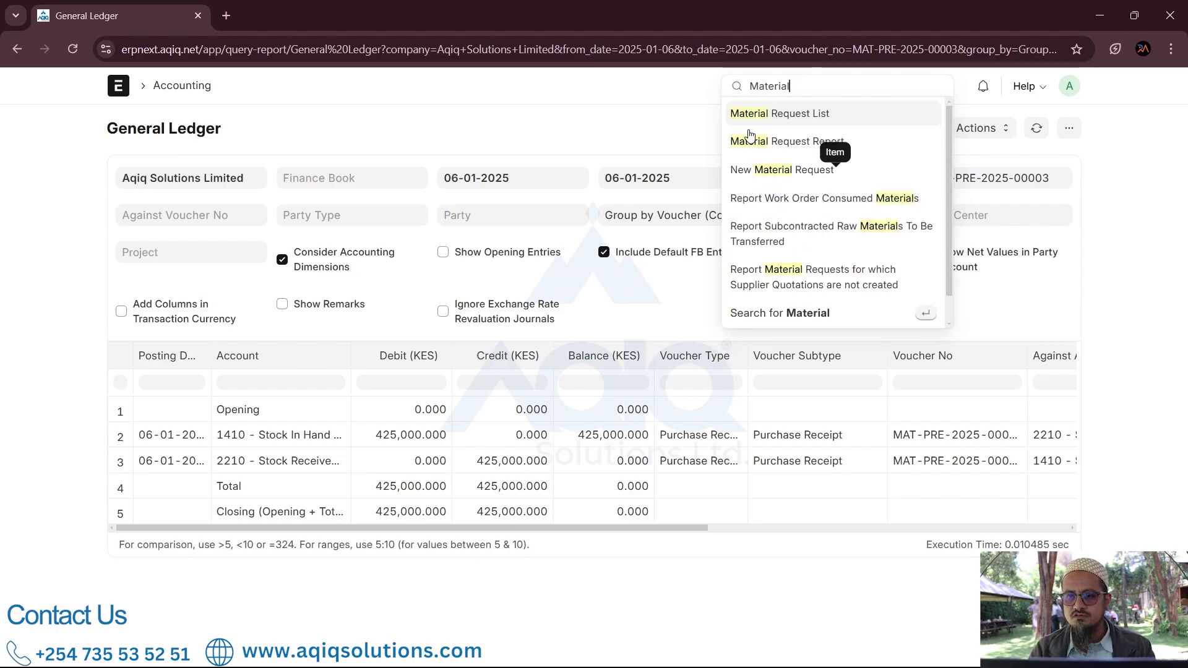
left_click(781, 113)
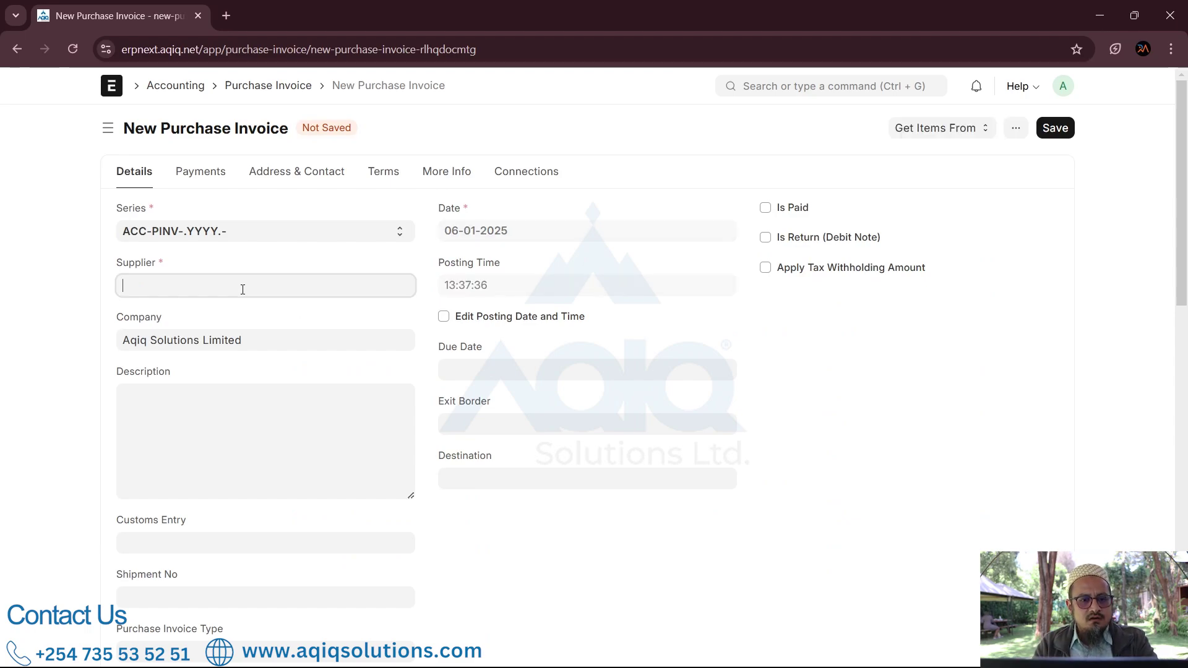
Step: Choose Hardware World Ltd as the invoice supplier and review the form
left_click(200, 289)
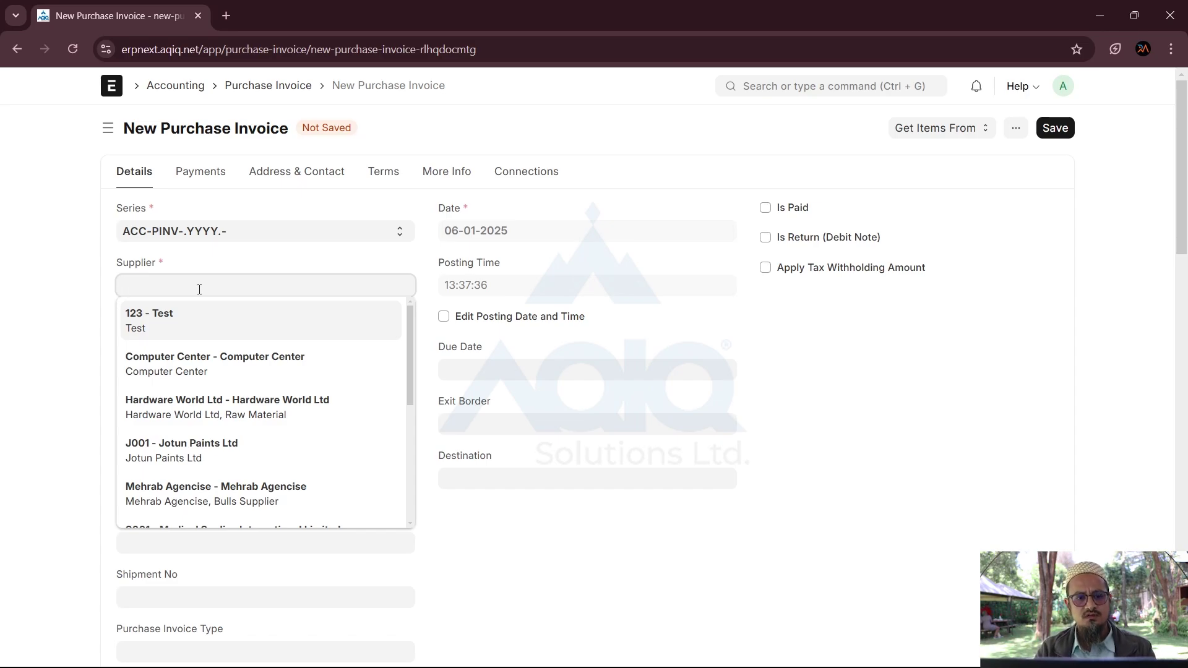
left_click(154, 416)
scroll(278, 483, "down", 1)
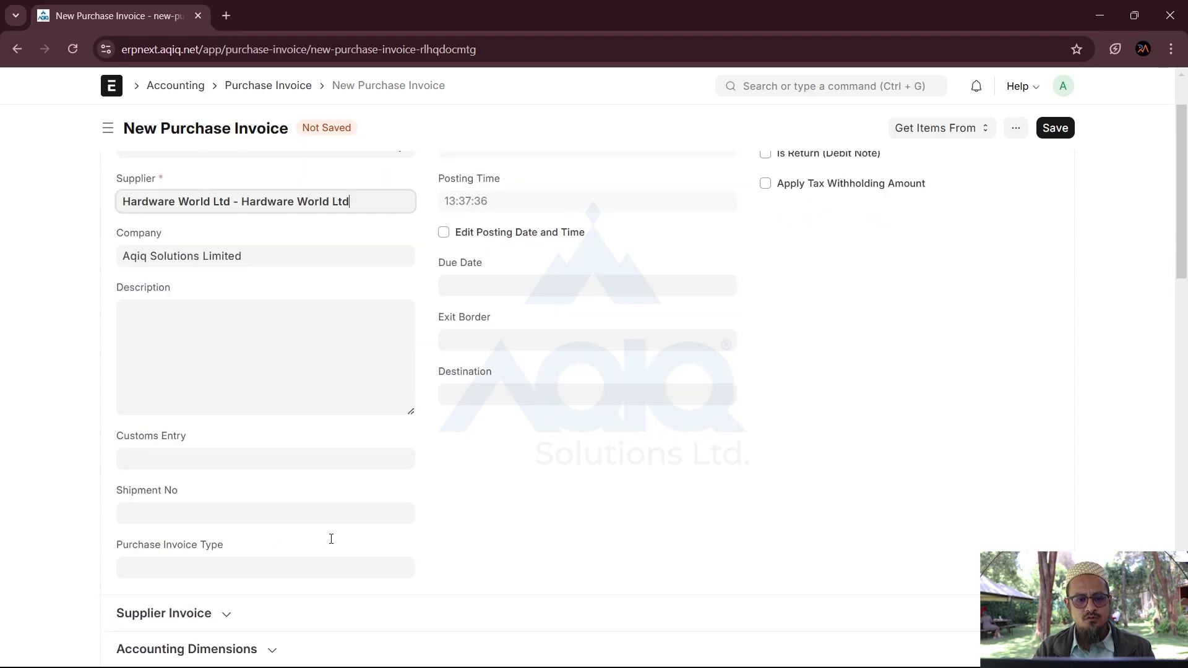
scroll(331, 539, "down", 5)
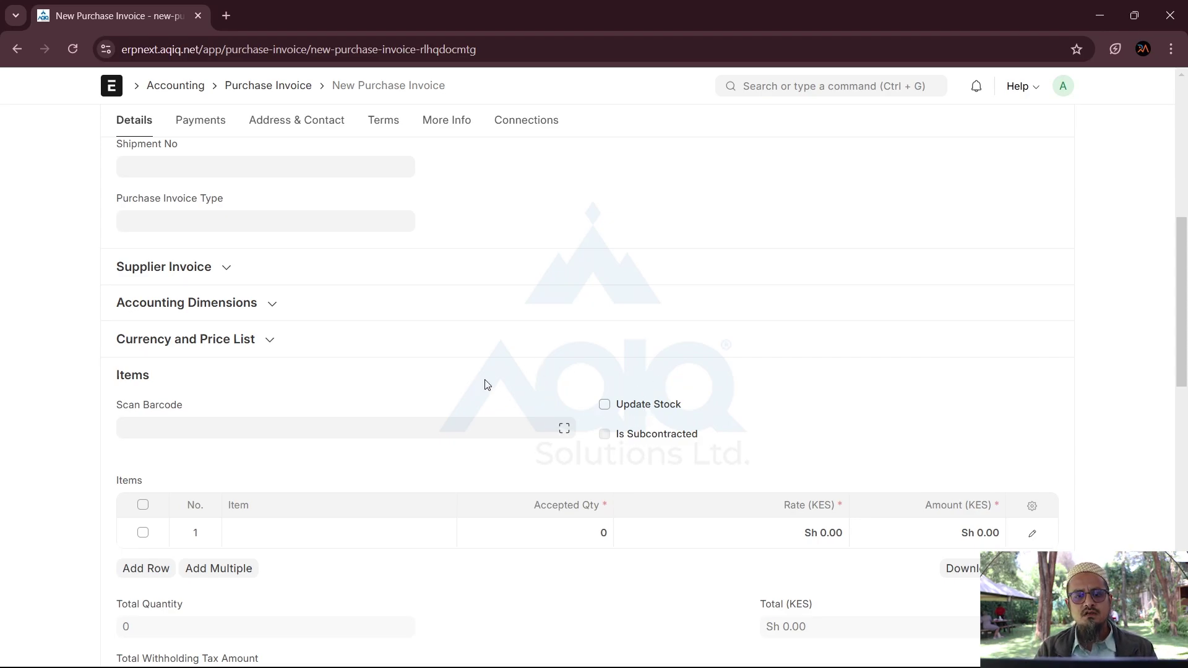
scroll(445, 389, "up", 6)
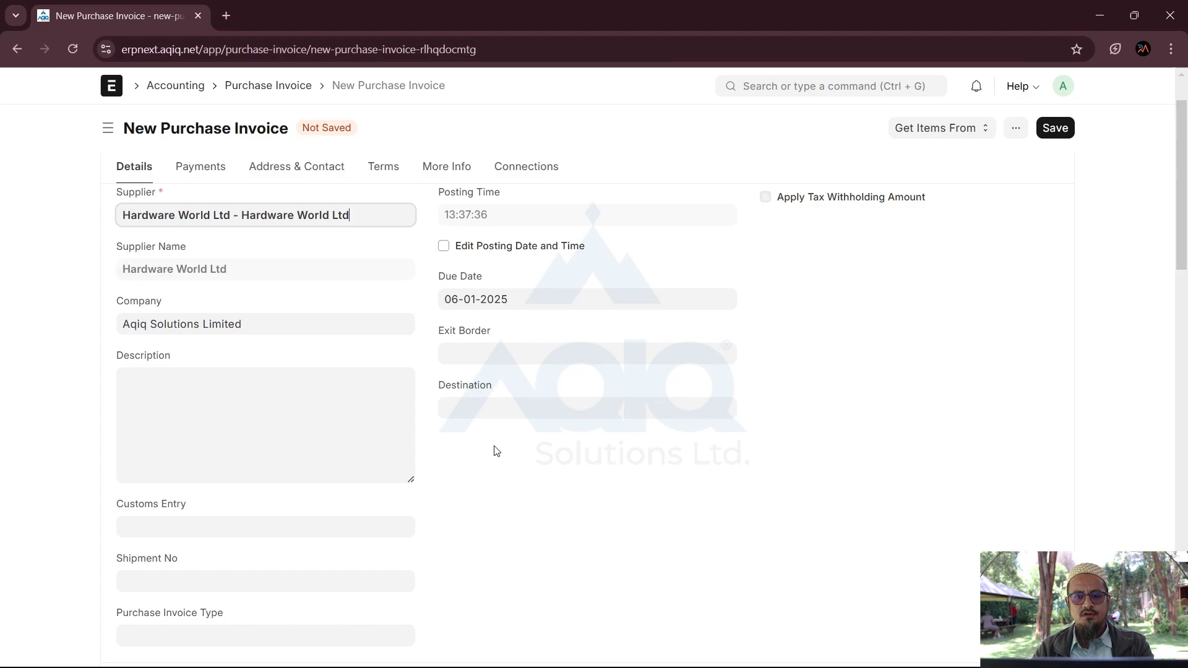
scroll(495, 450, "up", 1)
scroll(495, 450, "down", 4)
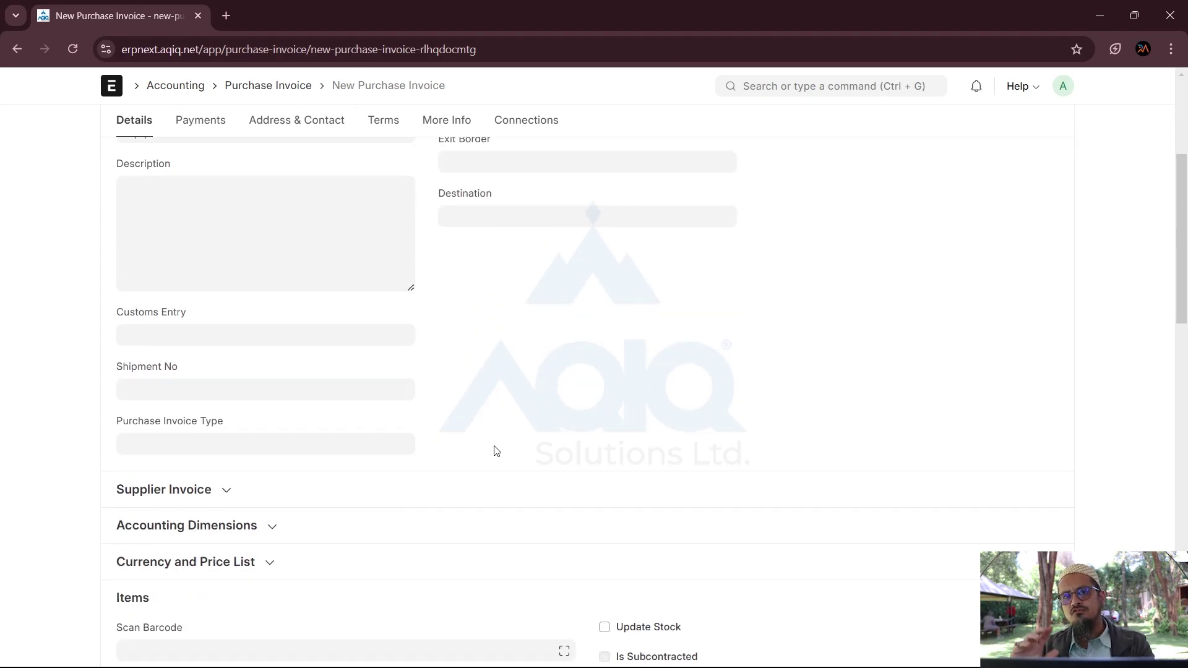
scroll(495, 451, "up", 4)
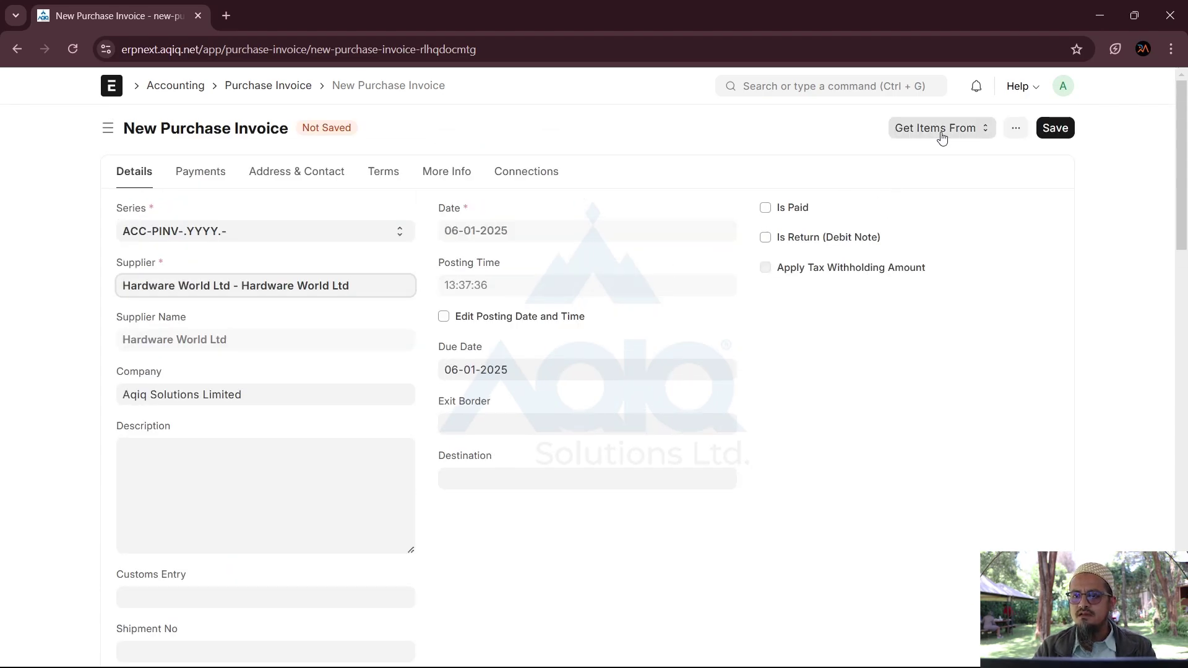
Step: Pull PPO100023's items into the invoice: 500 Industrial Gloves at 250.00, 200 Steel bars 3mm at 1,500.00
left_click(941, 134)
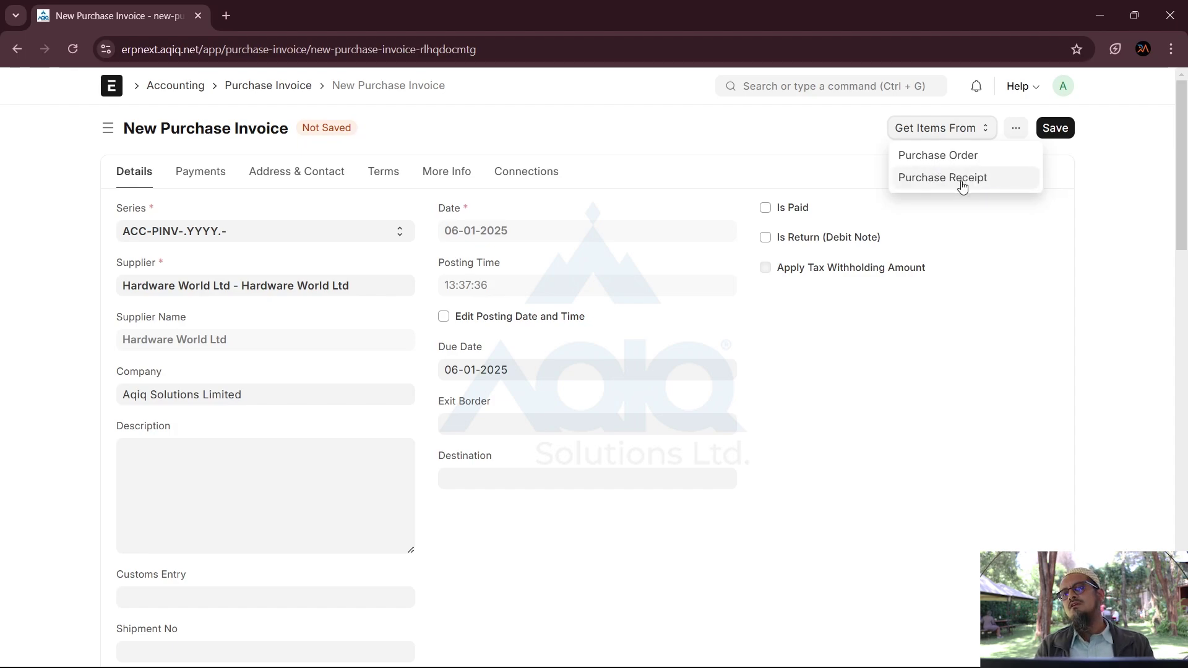
left_click(941, 156)
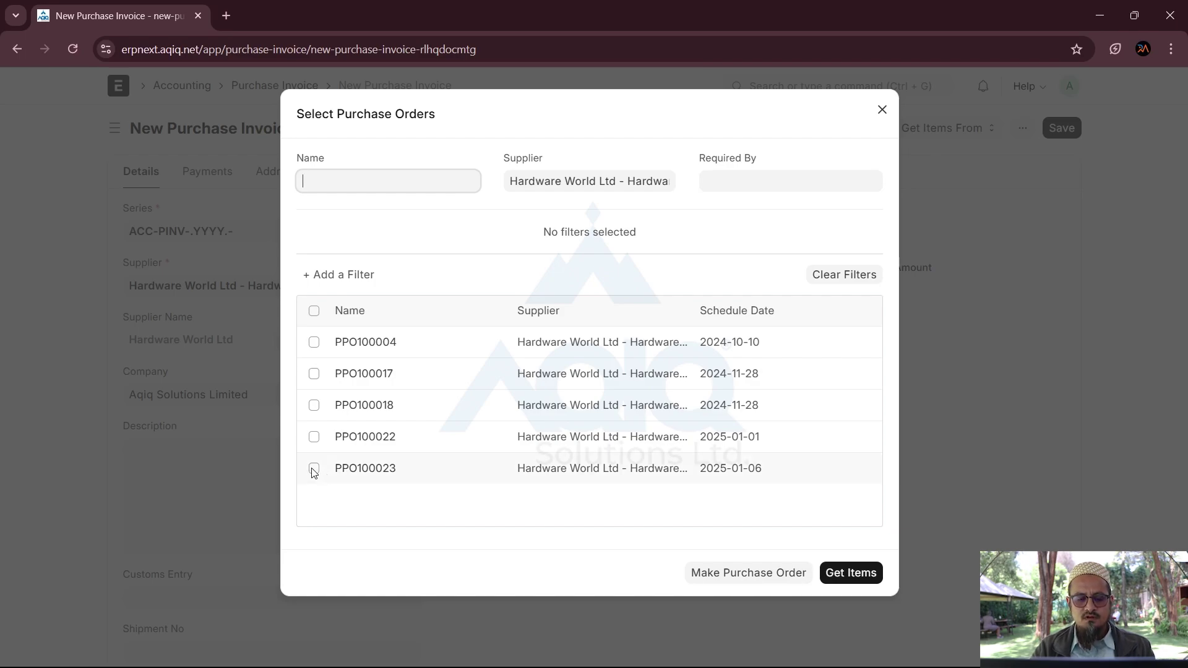
left_click(314, 470)
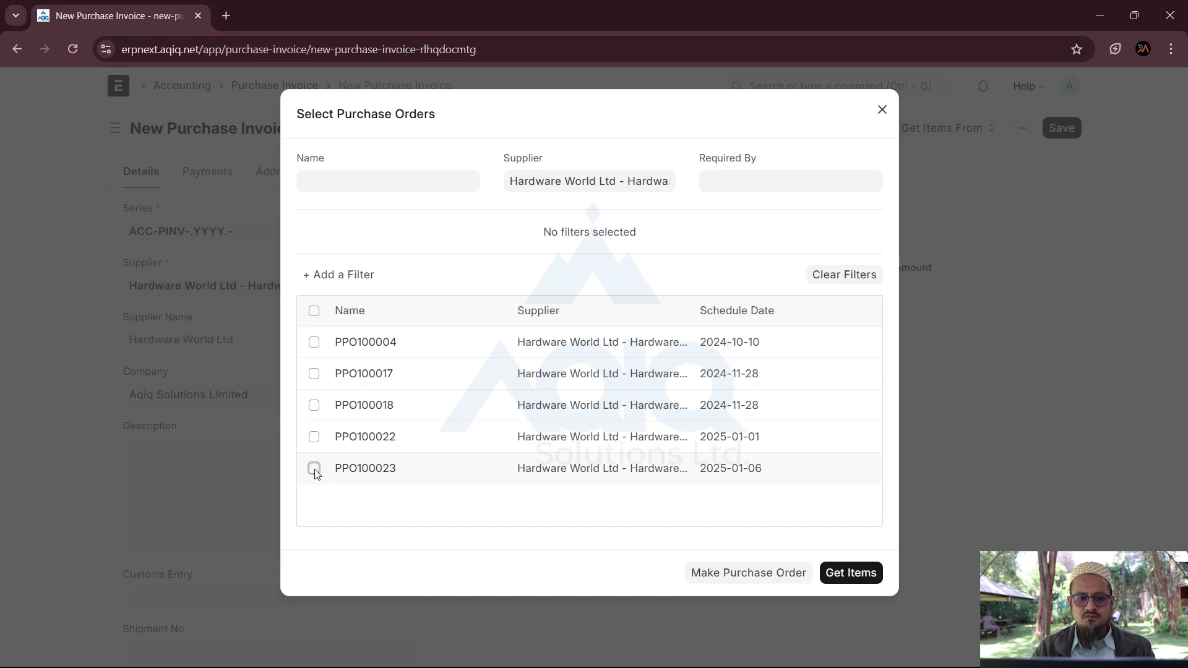
left_click(314, 470)
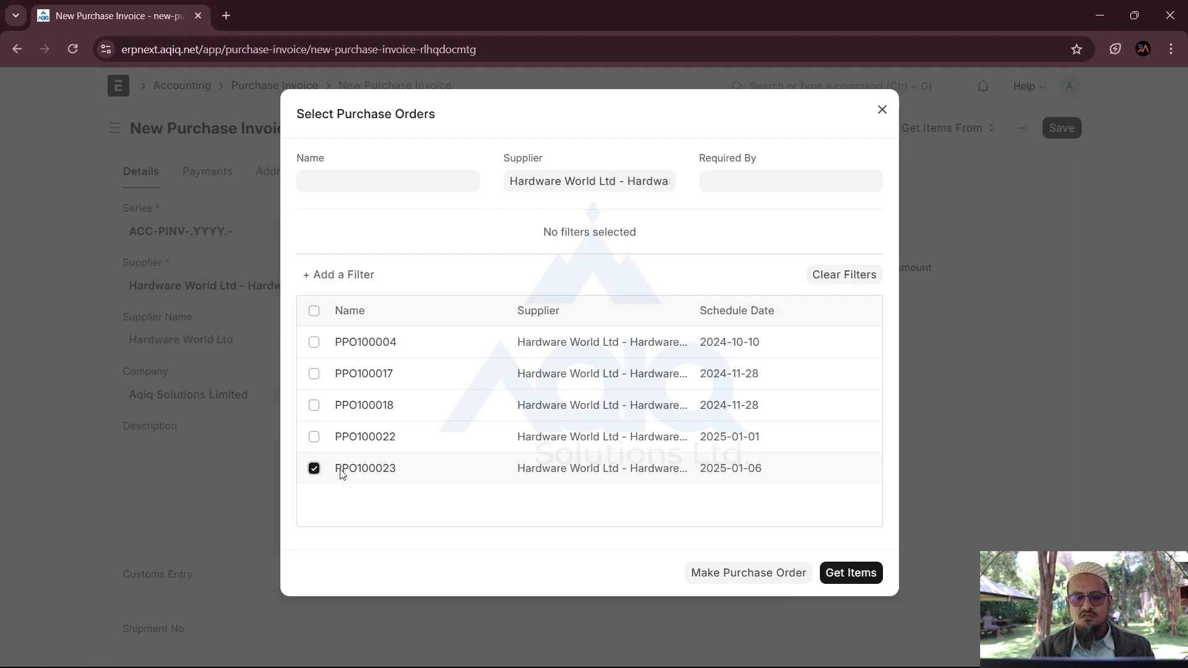
left_click(848, 573)
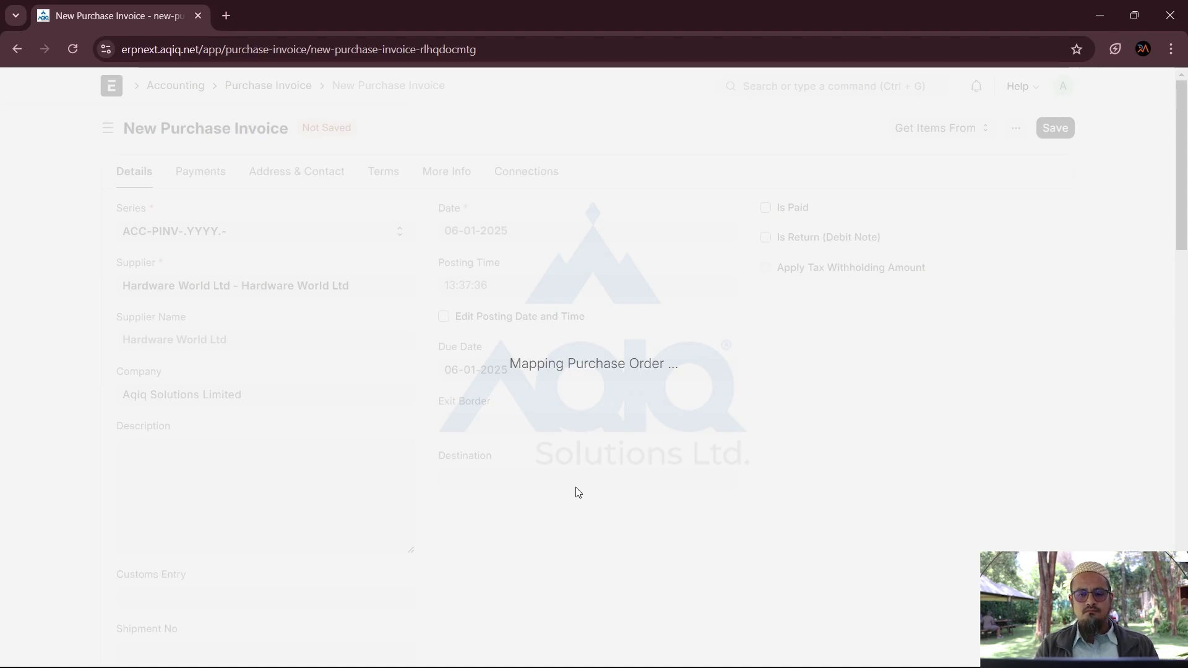
scroll(576, 489, "down", 4)
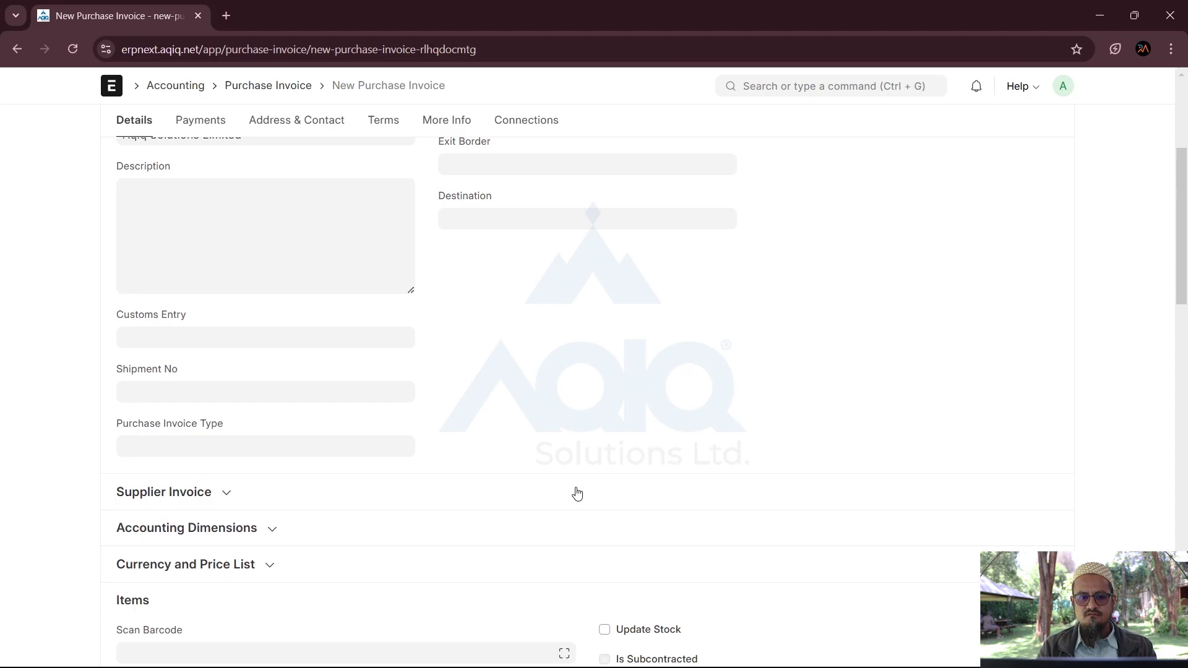
scroll(1177, 365, "down", 6)
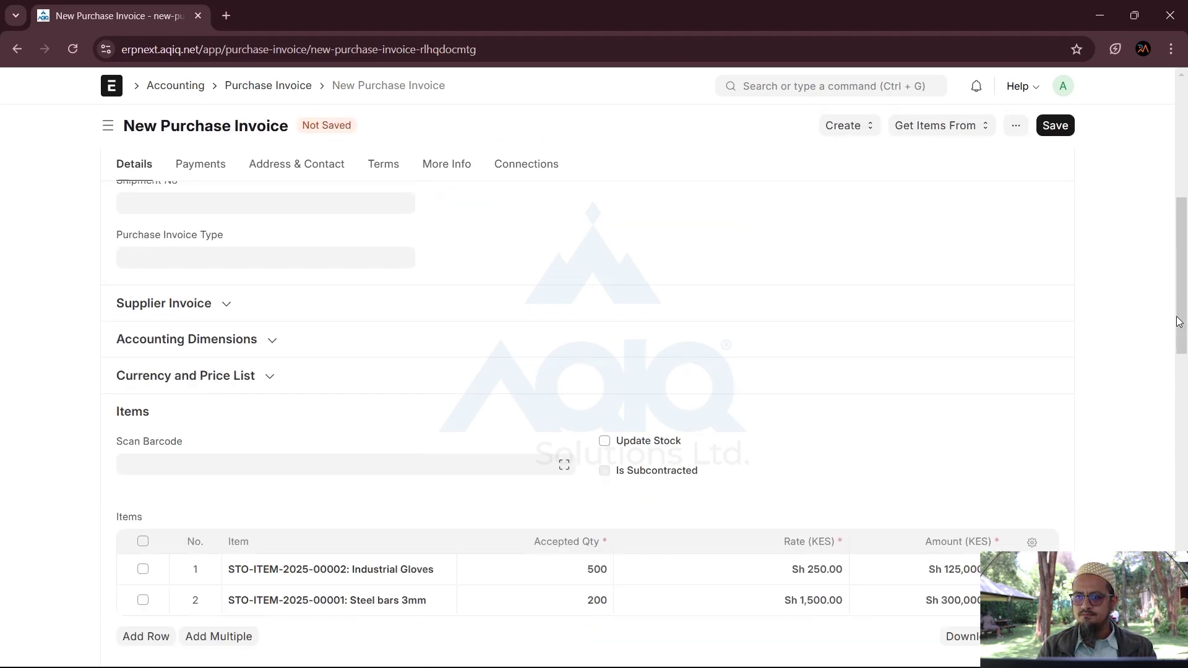
left_click_drag(1178, 365, 1170, 171)
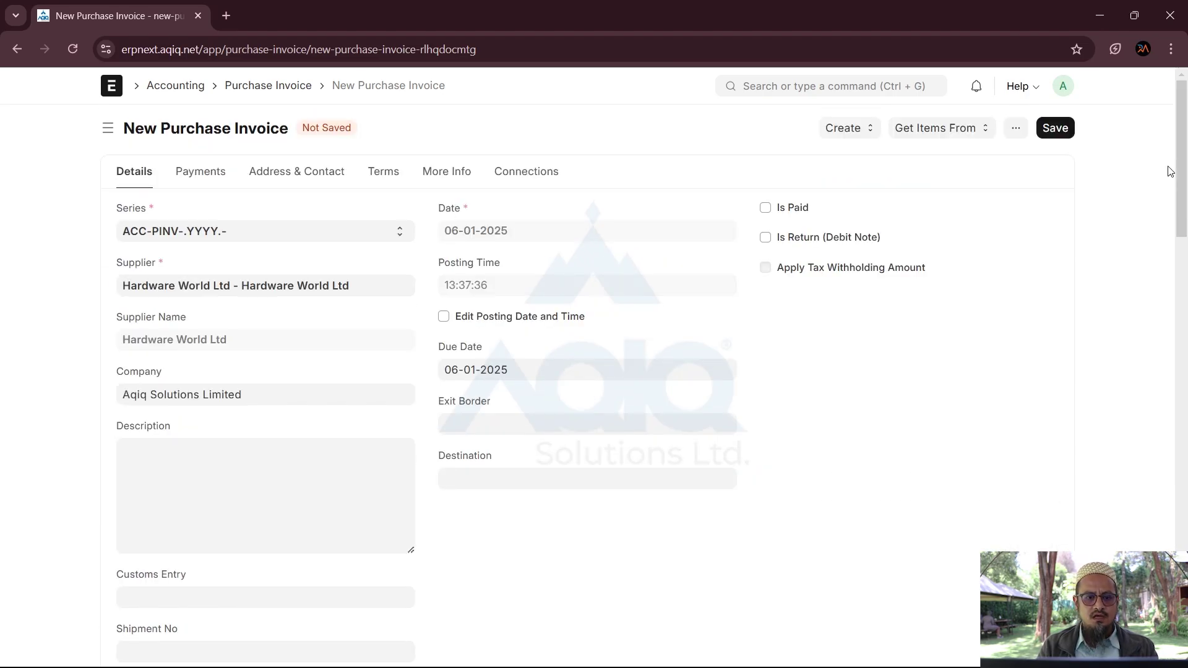
scroll(765, 406, "down", 6)
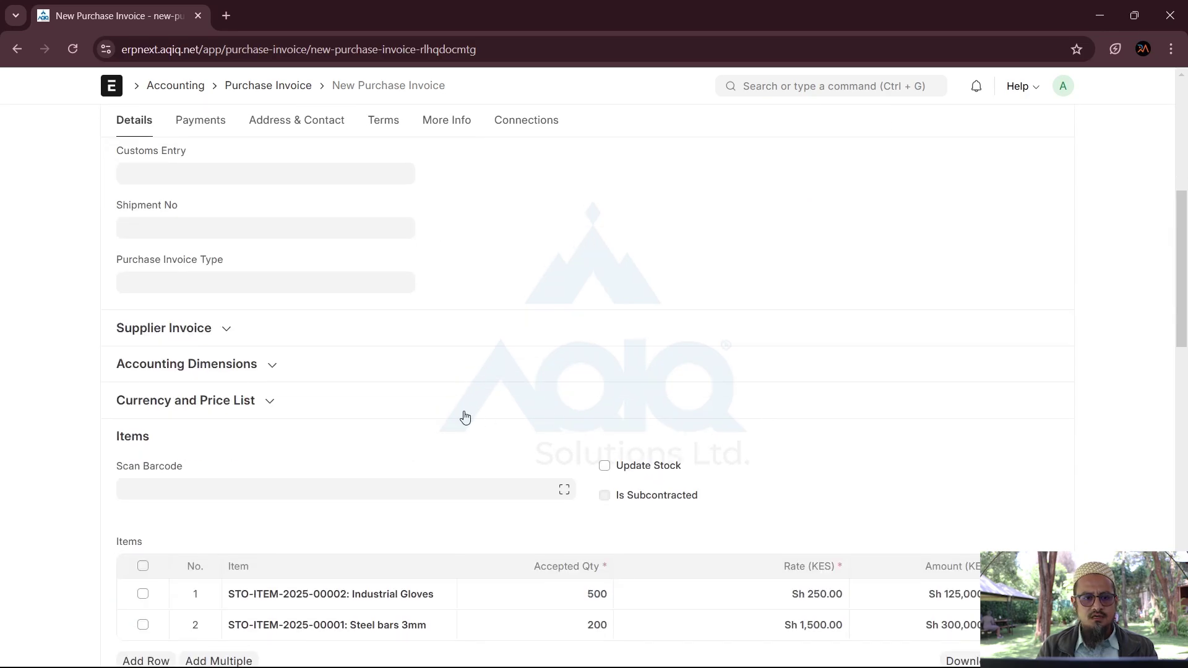
Step: Enter the supplier's invoice number and a supplier invoice date of 06-01-2025
left_click(217, 328)
left_click(200, 379)
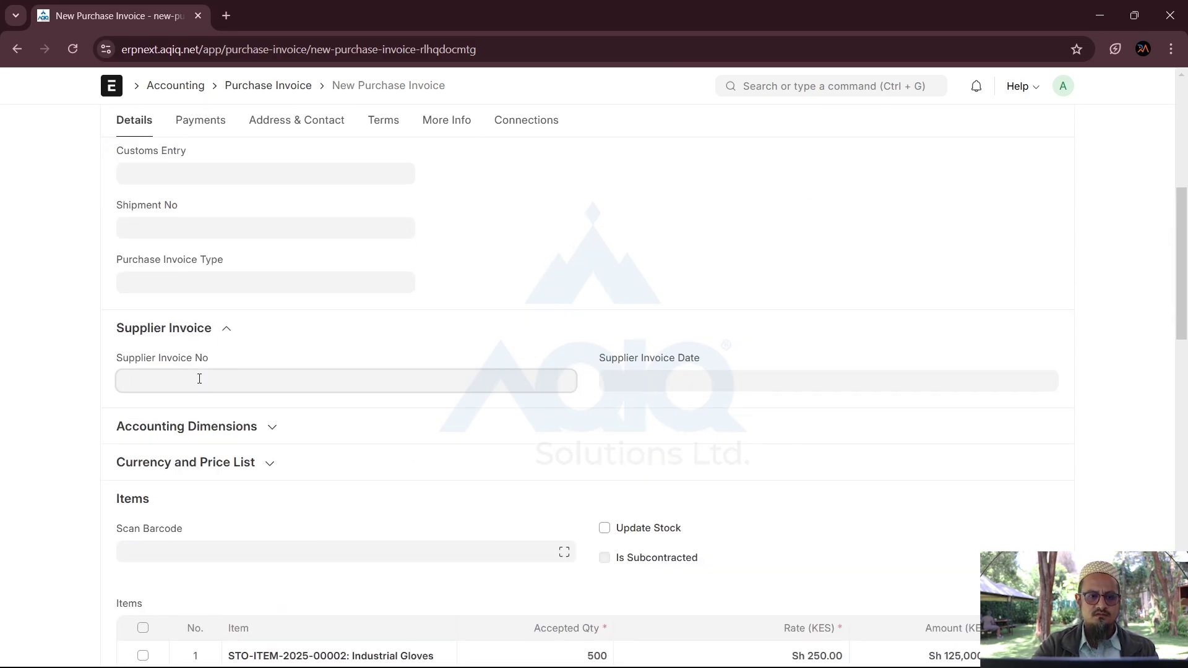
type("6779865")
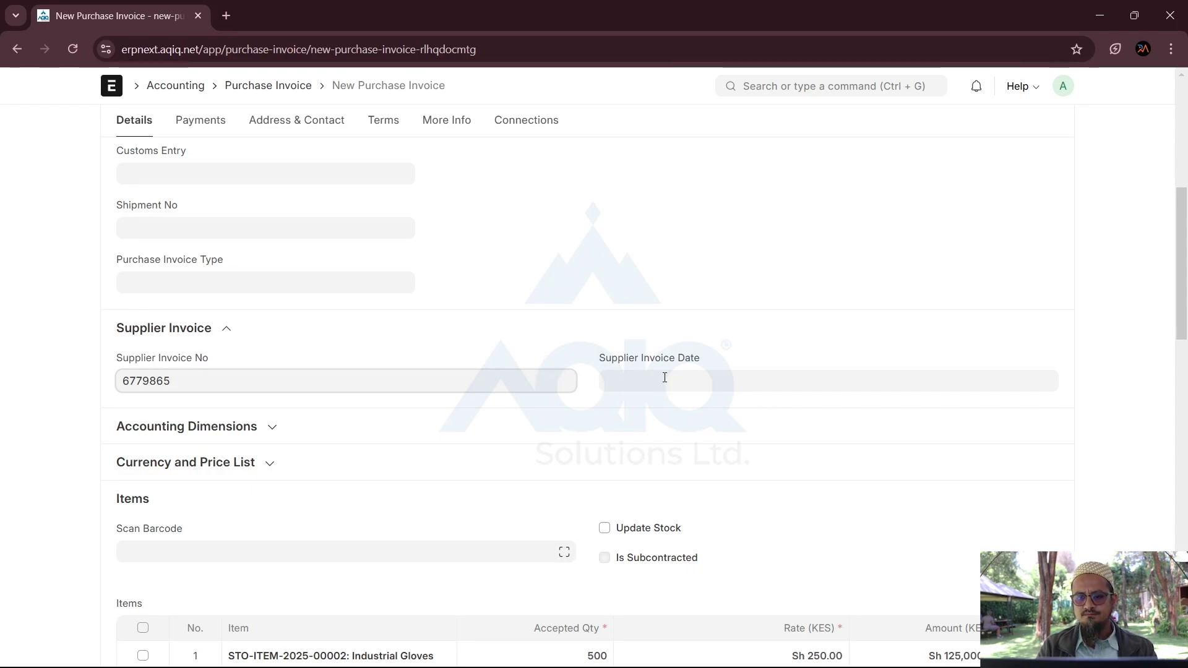
left_click(664, 378)
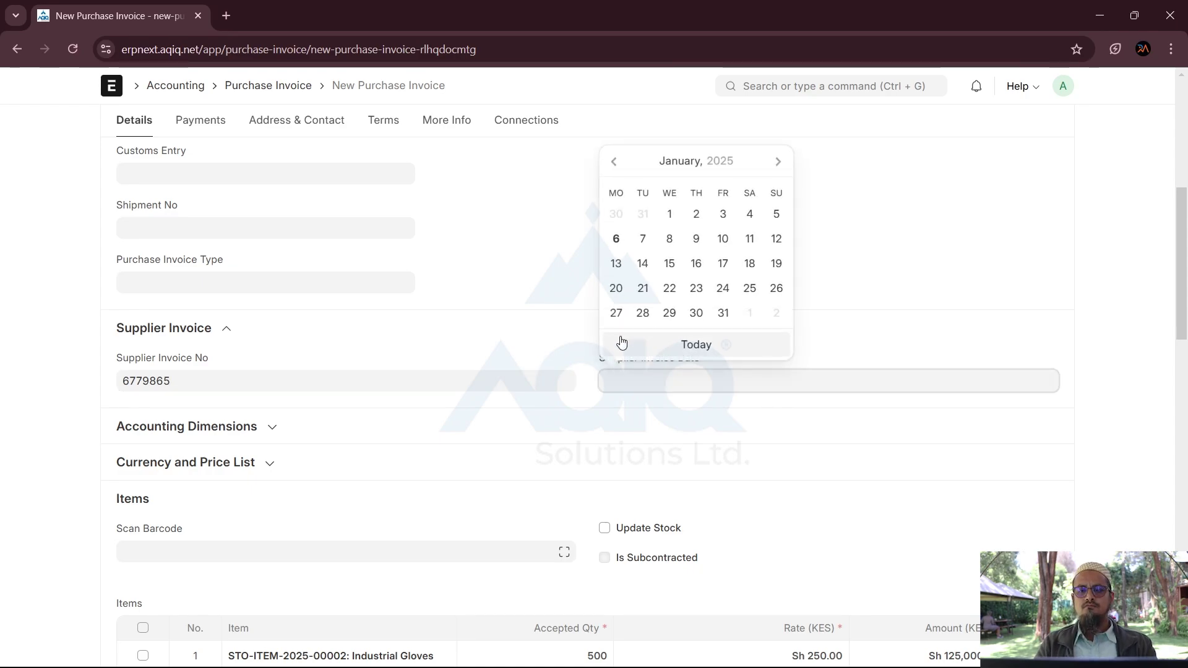
left_click(707, 347)
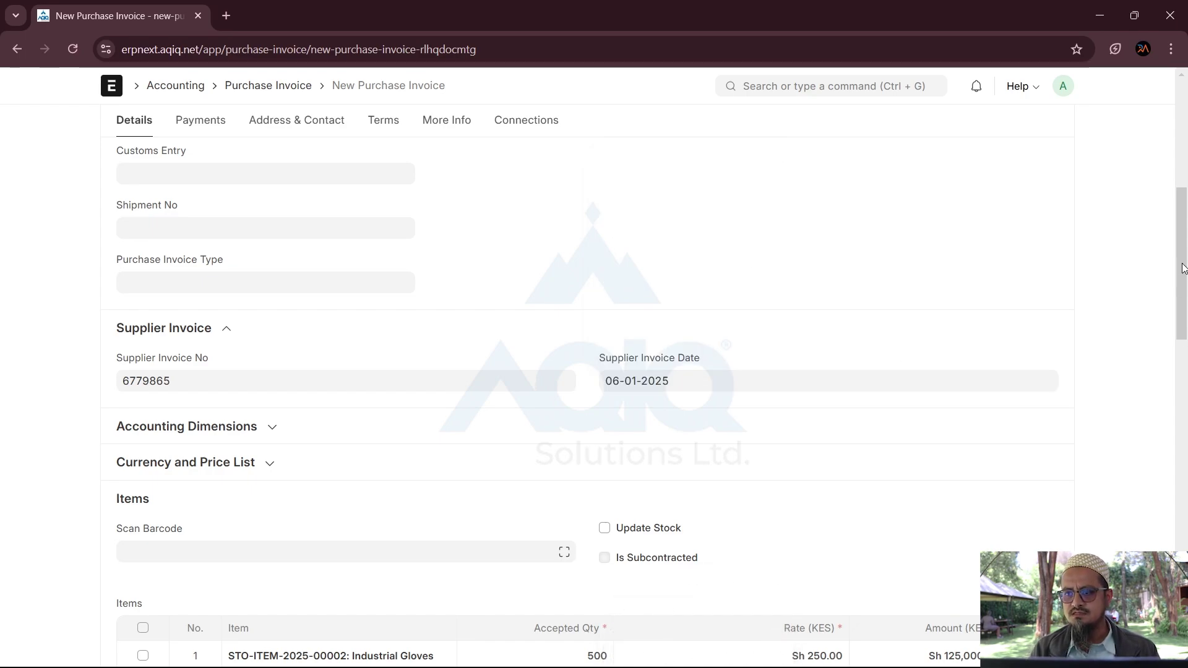
scroll(588, 384, "up", 7)
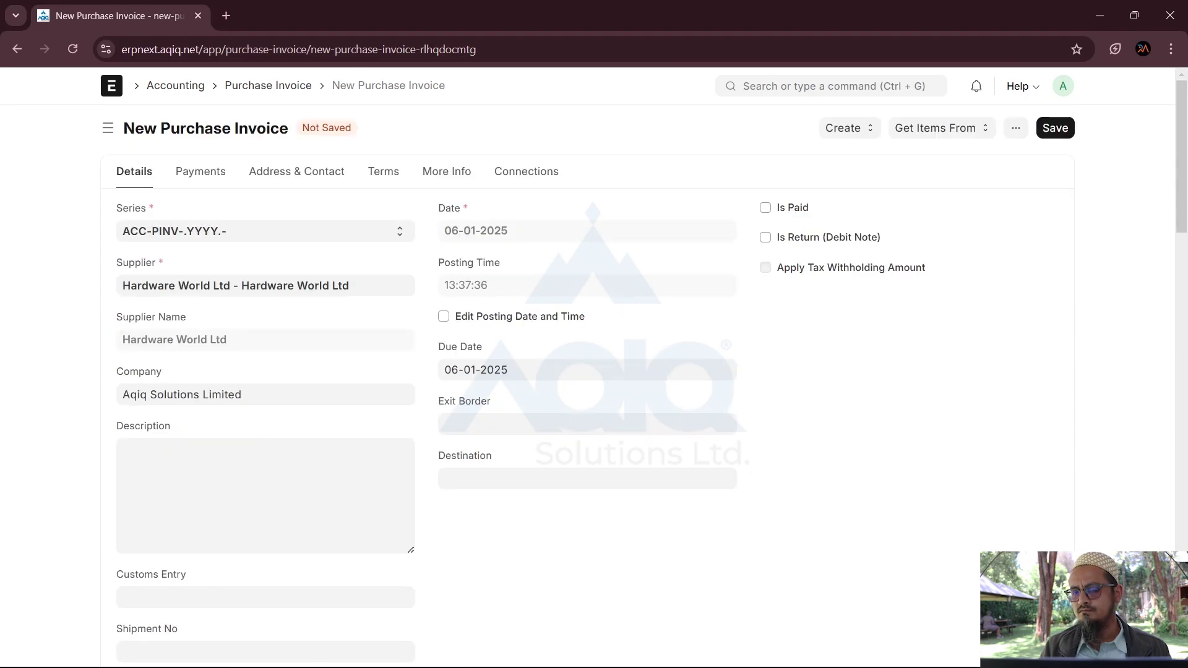
Step: Save the invoice, then submit it as ACC-PINV-2025-00002 with status Unpaid
left_click(1065, 132)
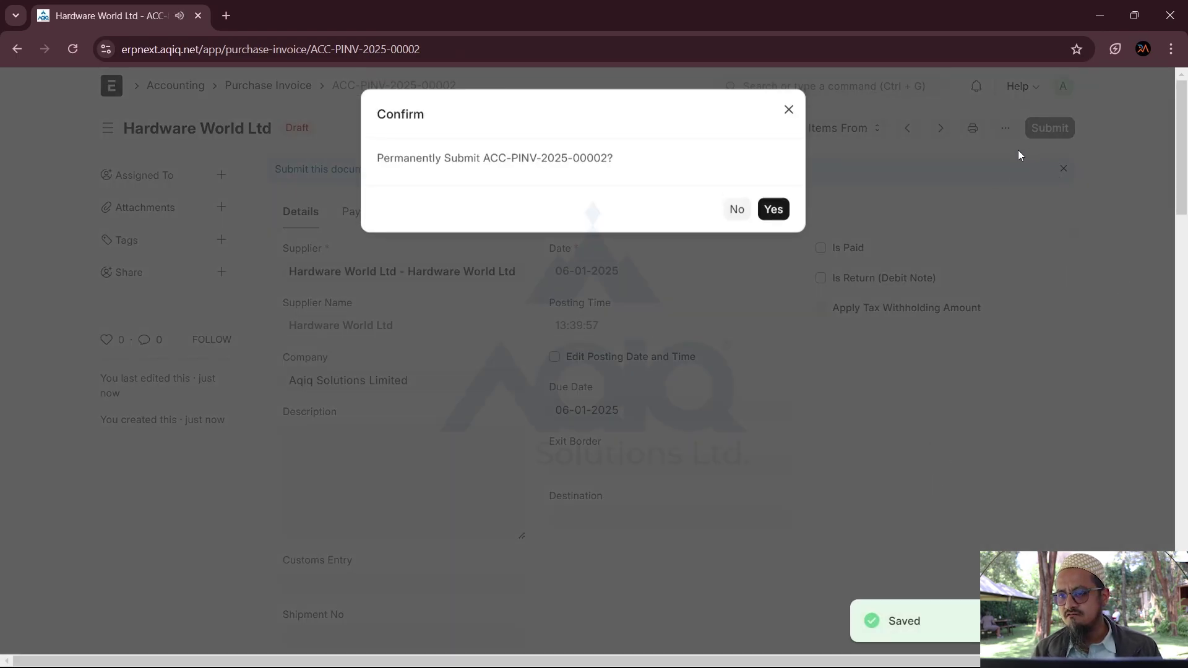
left_click(775, 211)
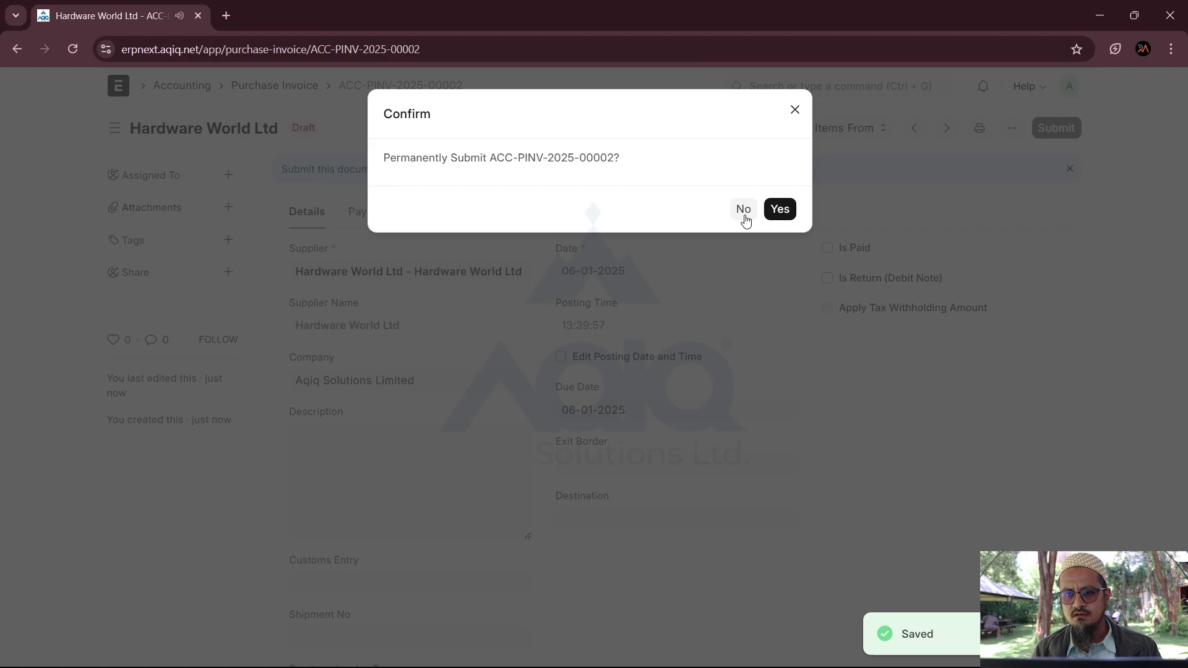
left_click(744, 210)
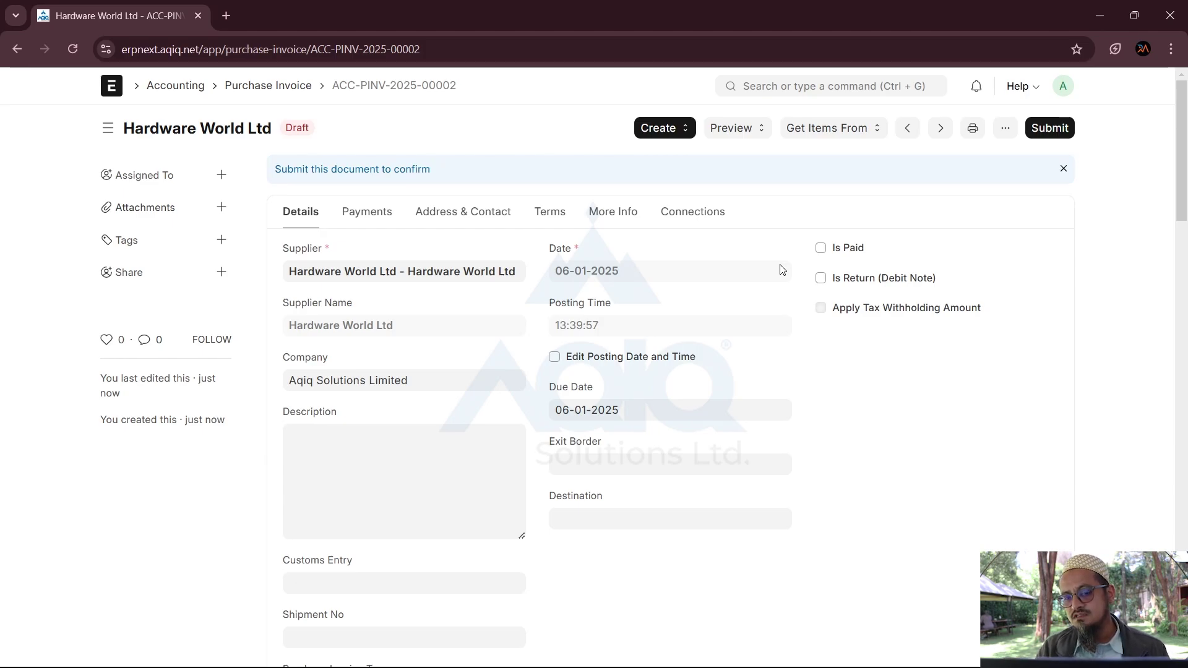
left_click(1048, 130)
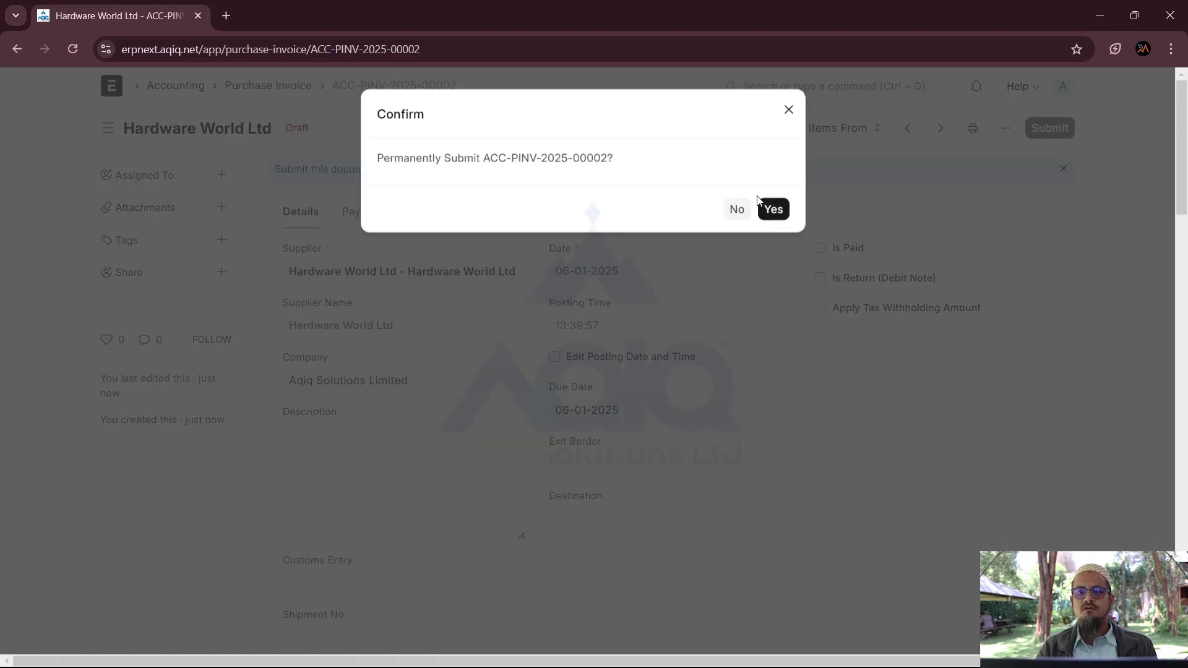
left_click(771, 214)
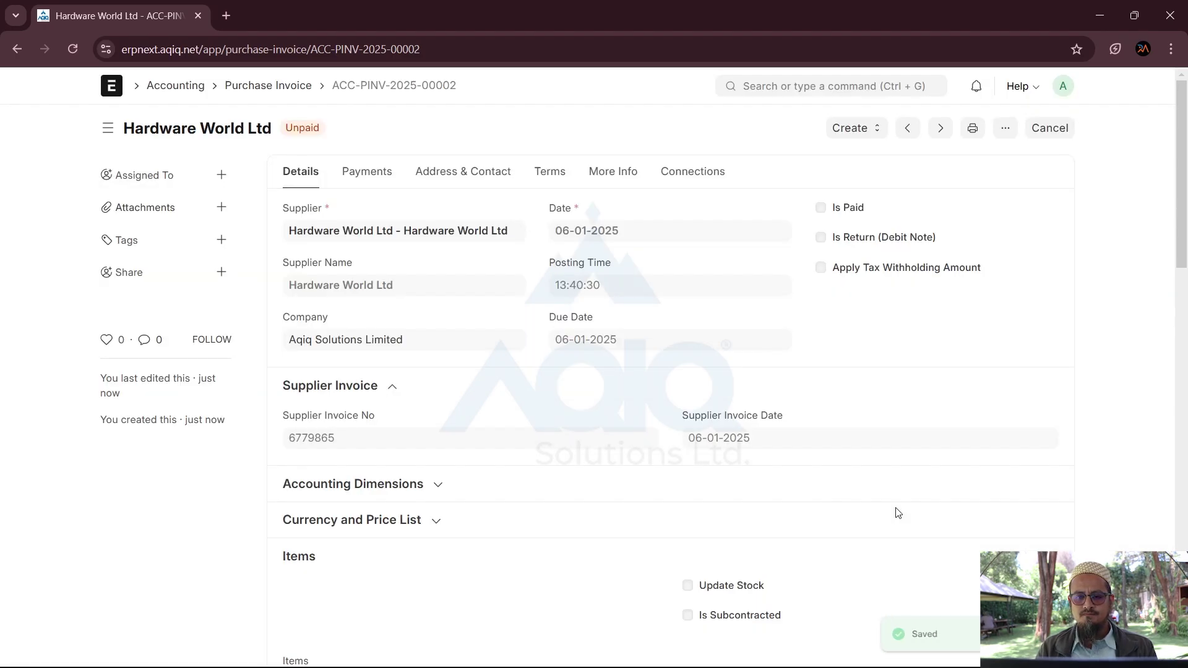
scroll(633, 475, "down", 3)
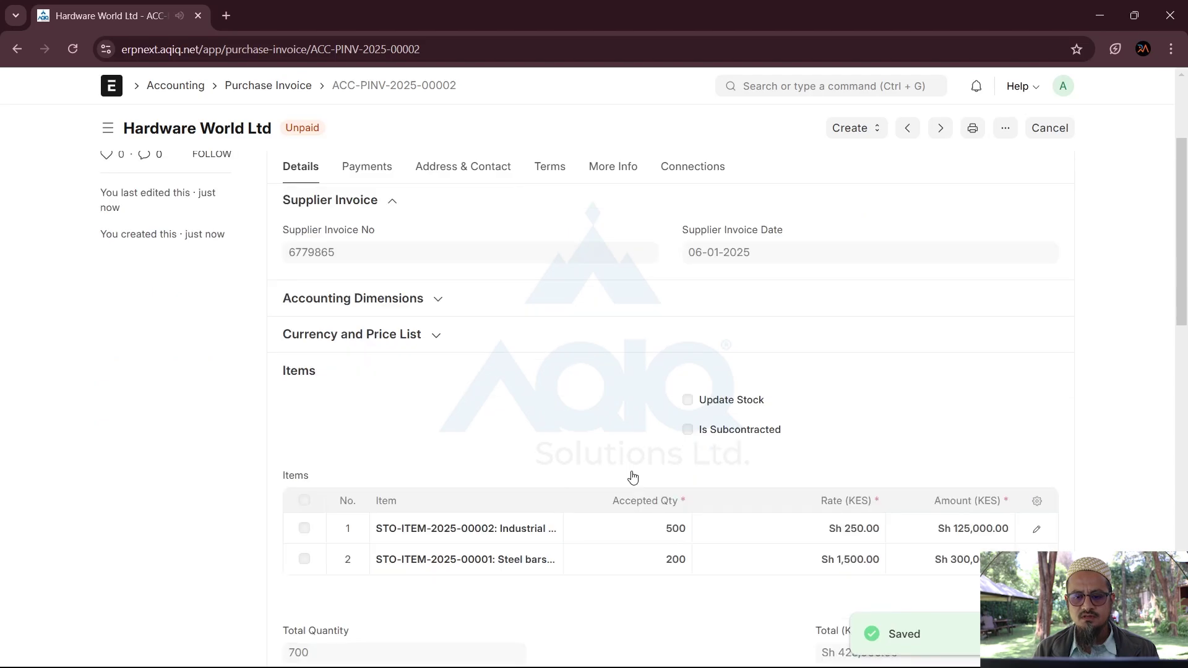
scroll(632, 476, "up", 3)
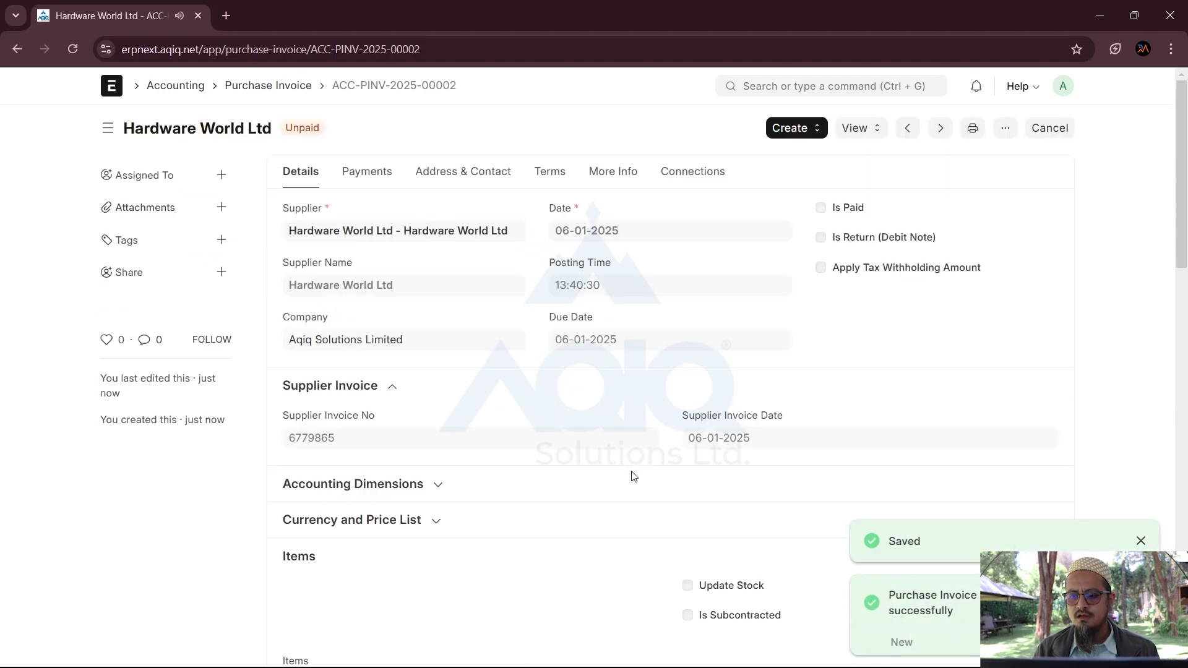
Step: Open the invoice's General Ledger: 425,000 KES debited to 2210 Stock Received, credited to 2110 Creditors
left_click(856, 130)
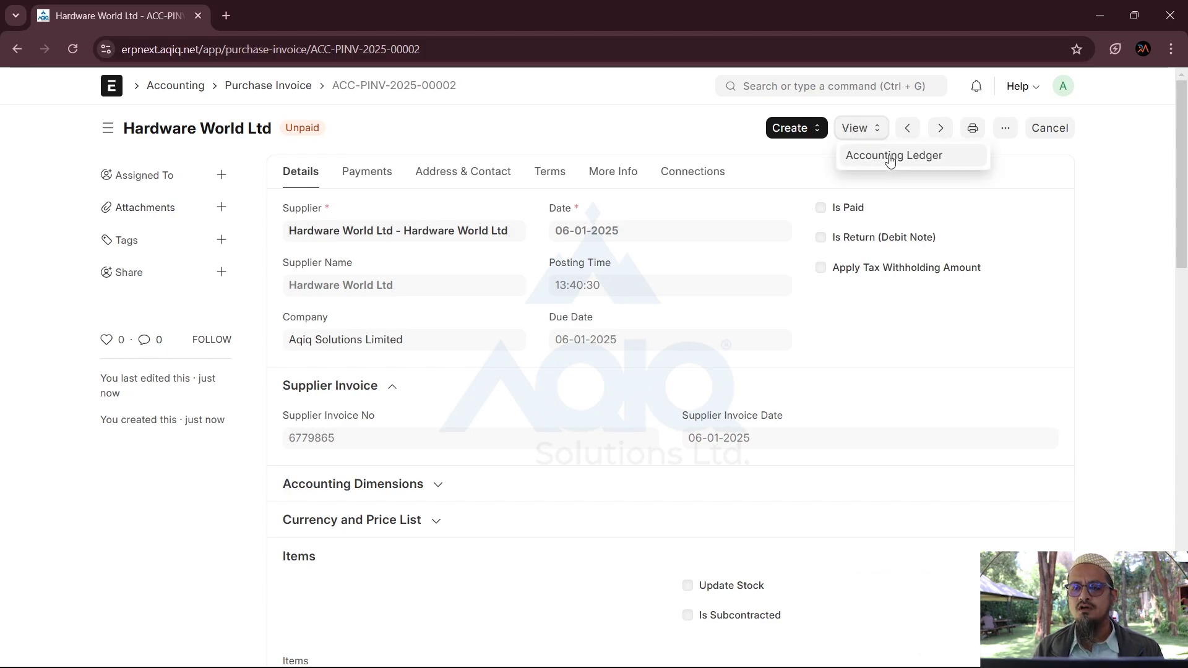
left_click(890, 157)
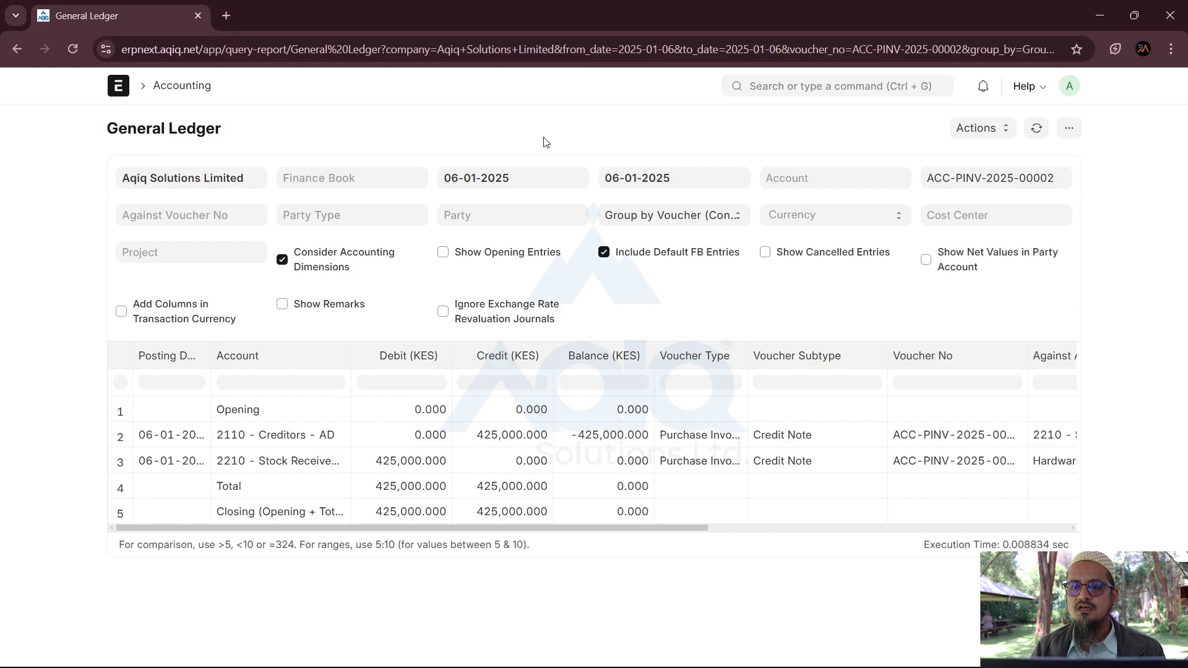
left_click(785, 92)
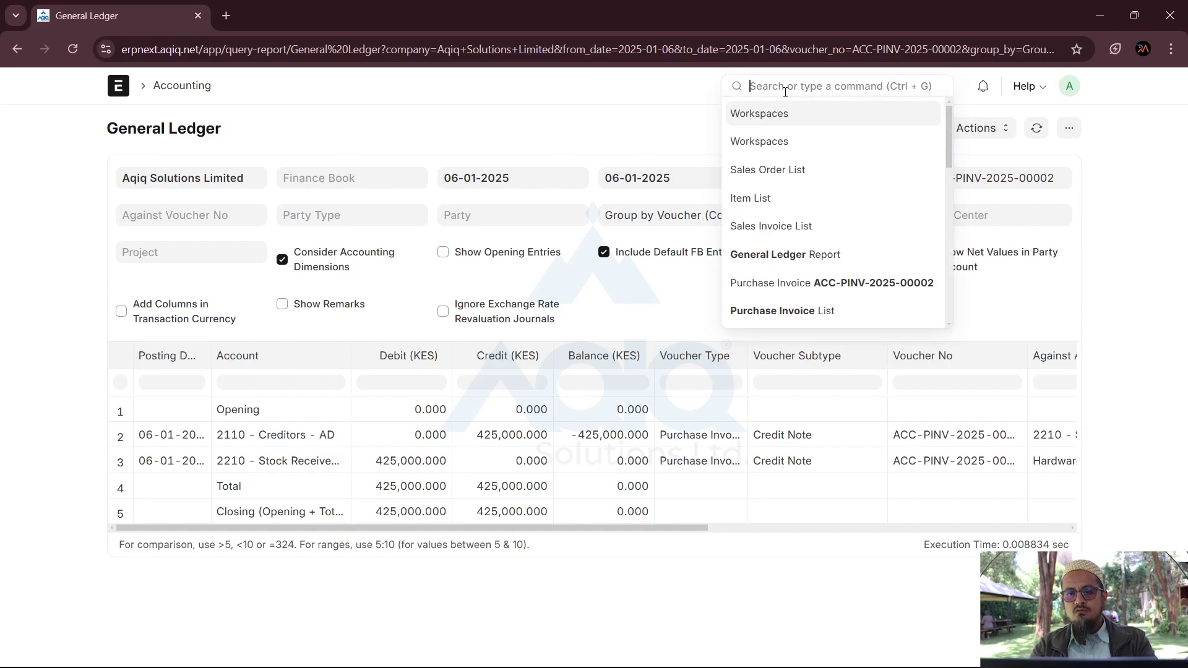
Step: Go to the Purchase Invoice list and open Hardware World Ltd's invoice ACC-PINV-2025-00002
type("Purchase")
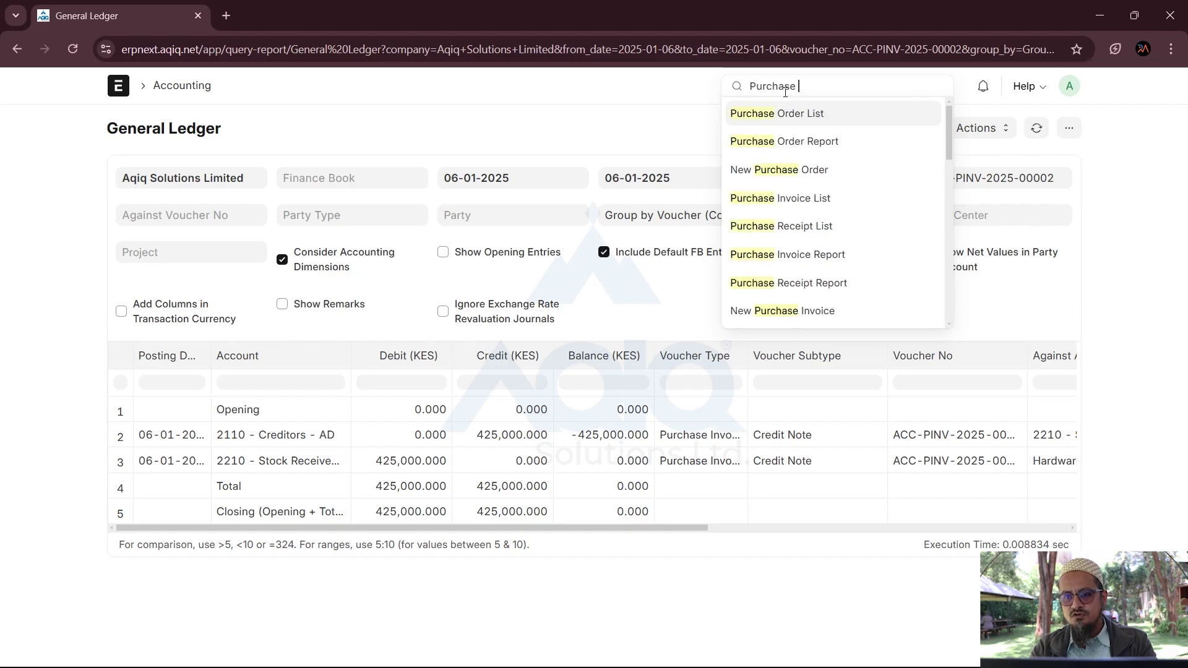
left_click(803, 198)
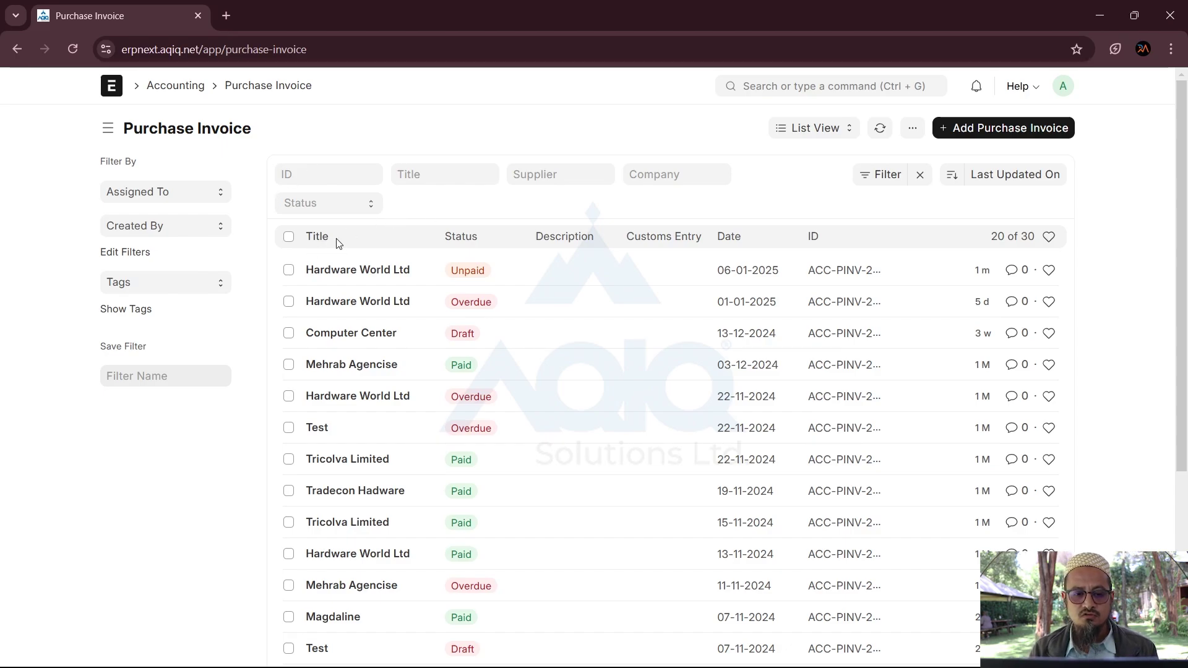
left_click(342, 272)
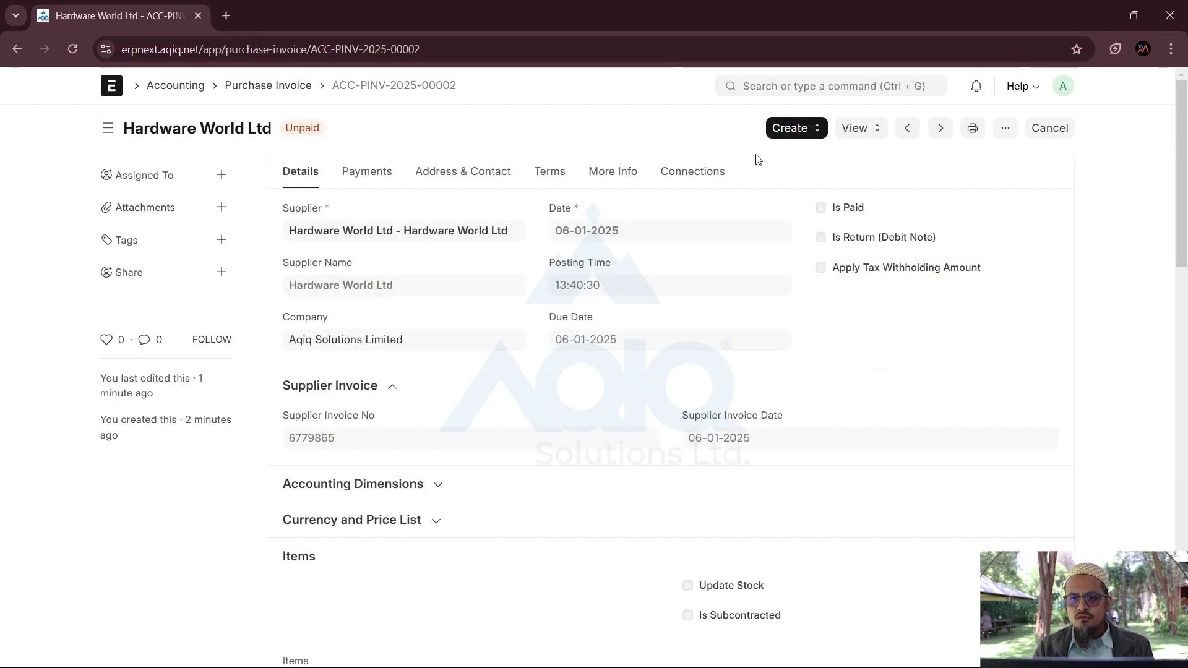
left_click(792, 134)
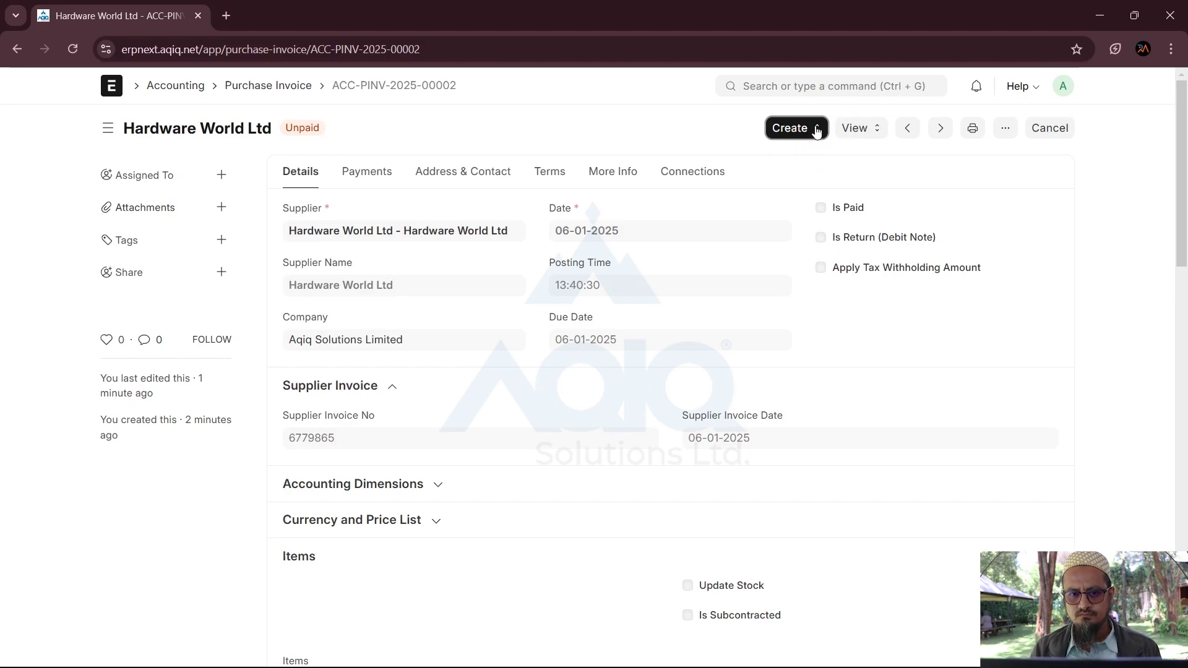
Step: Create a Return / Debit Note against ACC-PINV-2025-00002 with quantities -500 and -200 totalling -425,000
left_click(815, 129)
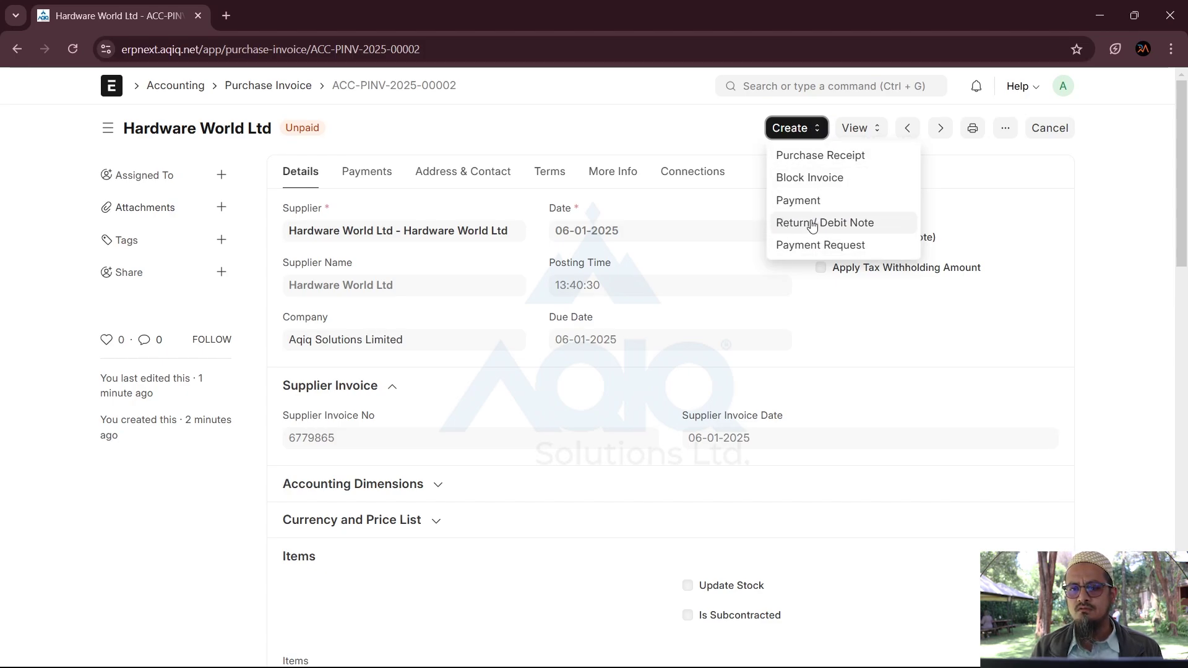
left_click(812, 225)
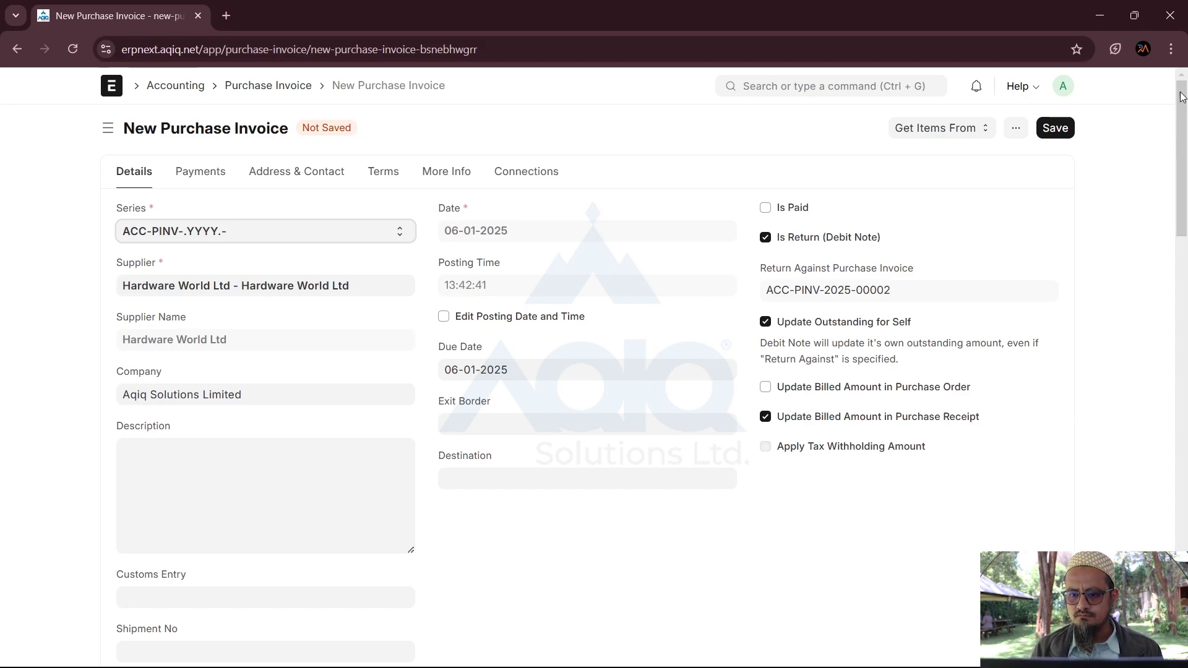
scroll(895, 473, "down", 2)
scroll(896, 473, "down", 8)
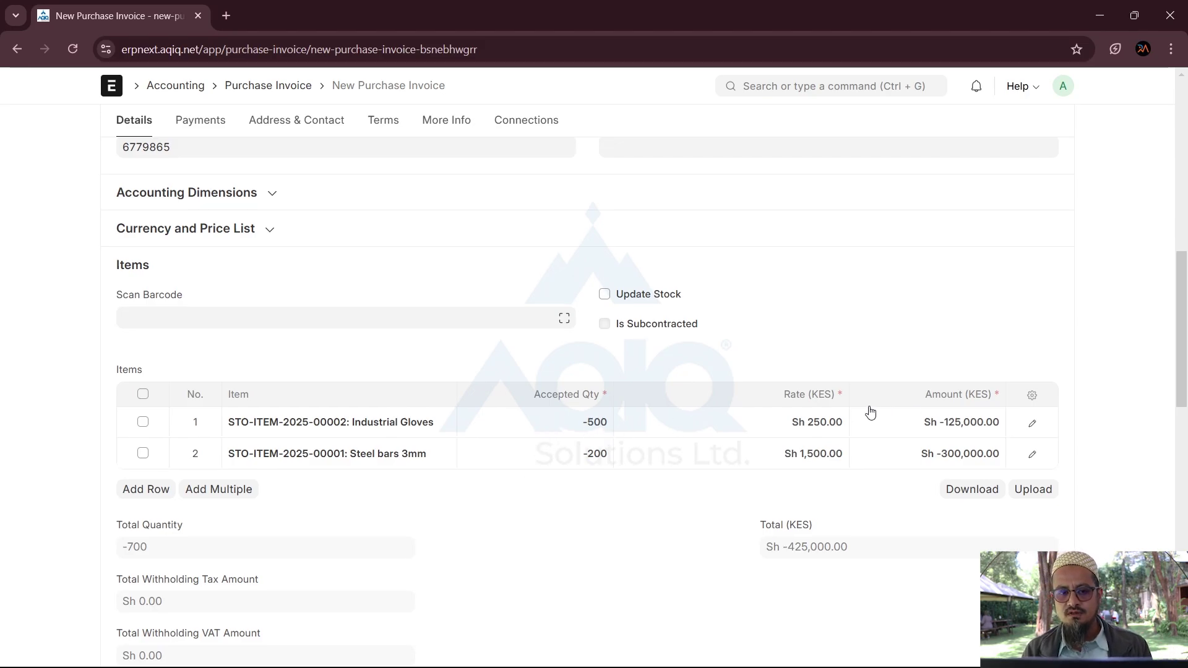
scroll(870, 411, "up", 10)
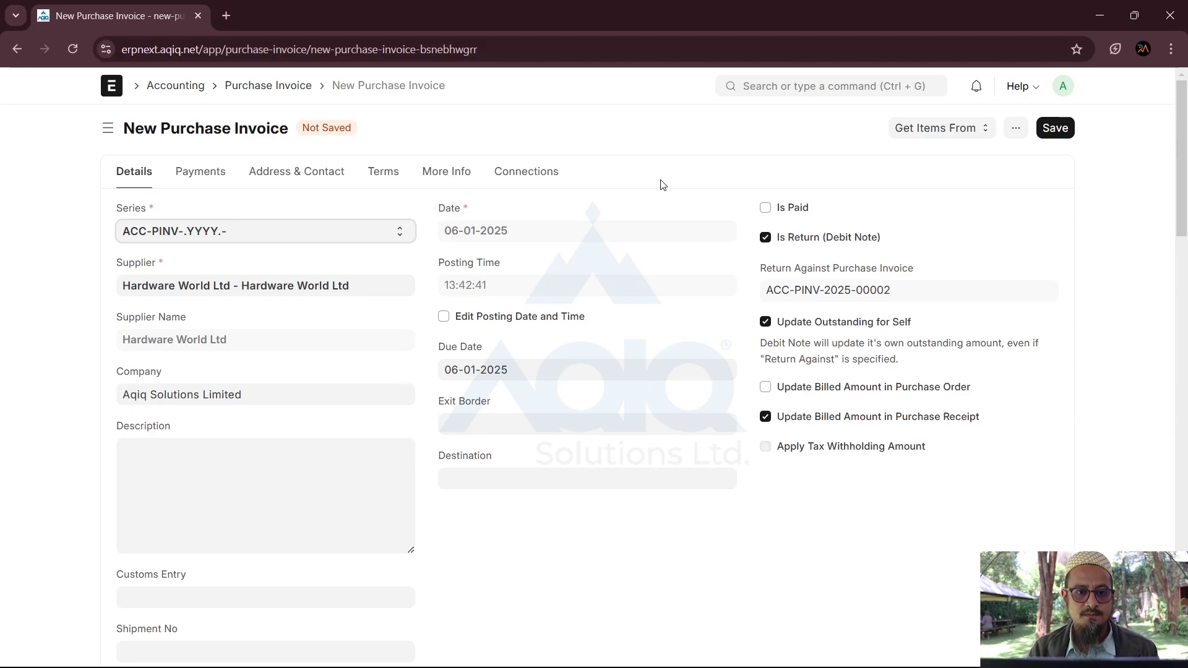
Step: Abandon the unsaved debit note and open the Purchase Order list showing PPO100023 at Sh 425,000
left_click(283, 86)
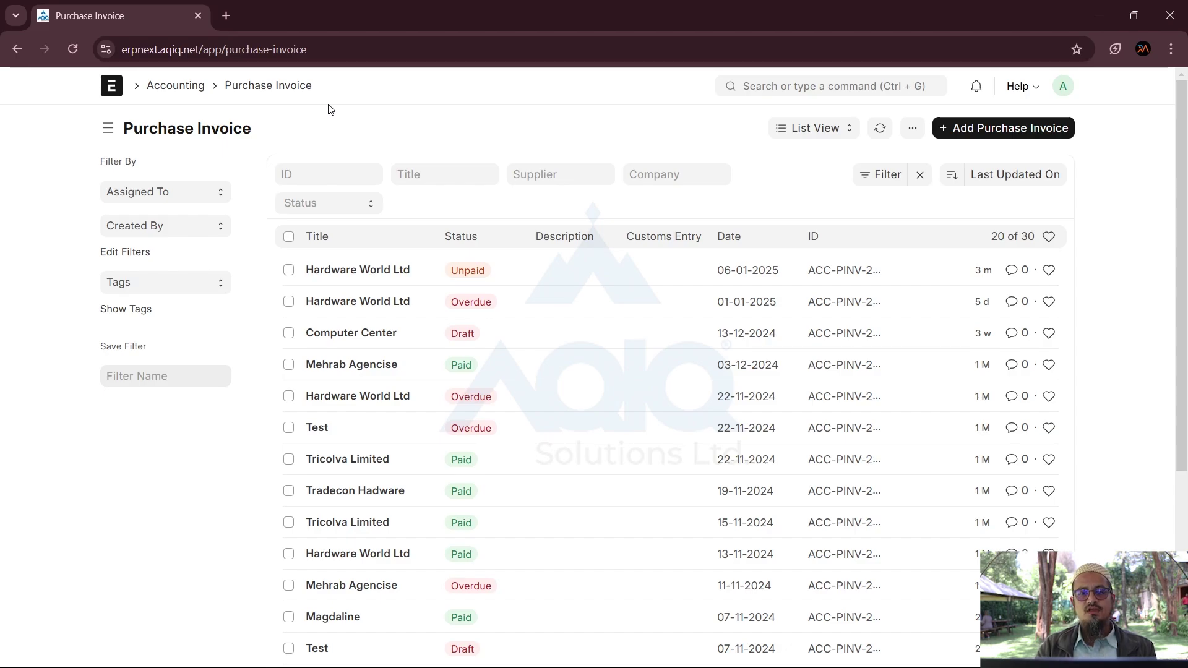
left_click(783, 81)
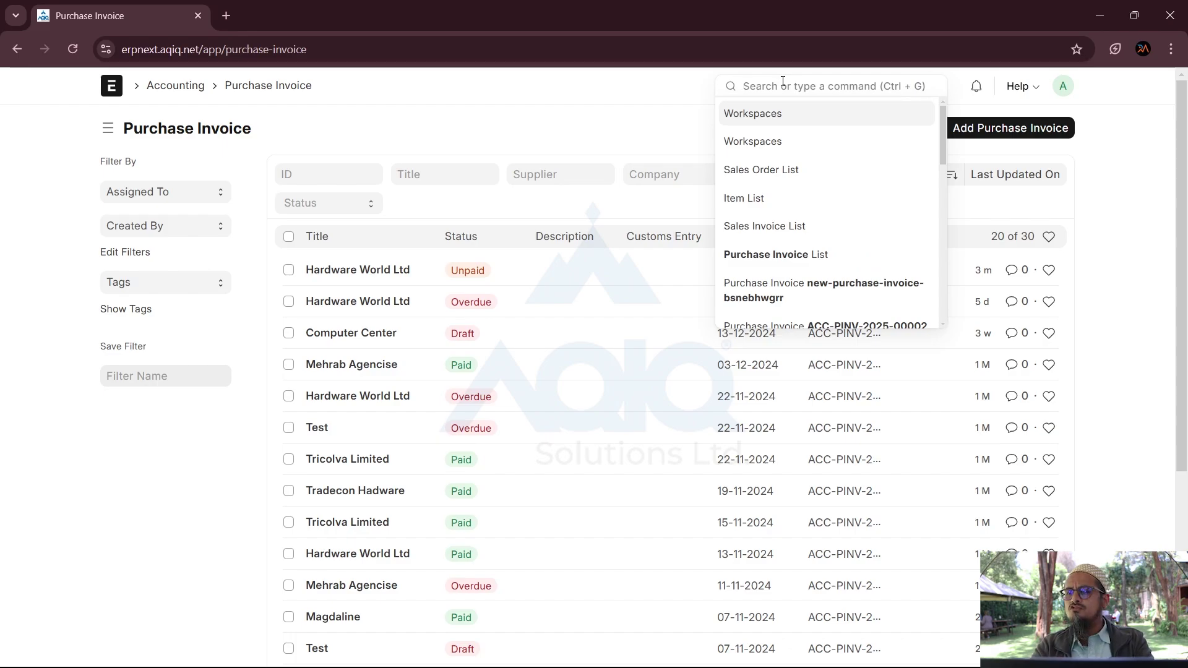
type("Purchase")
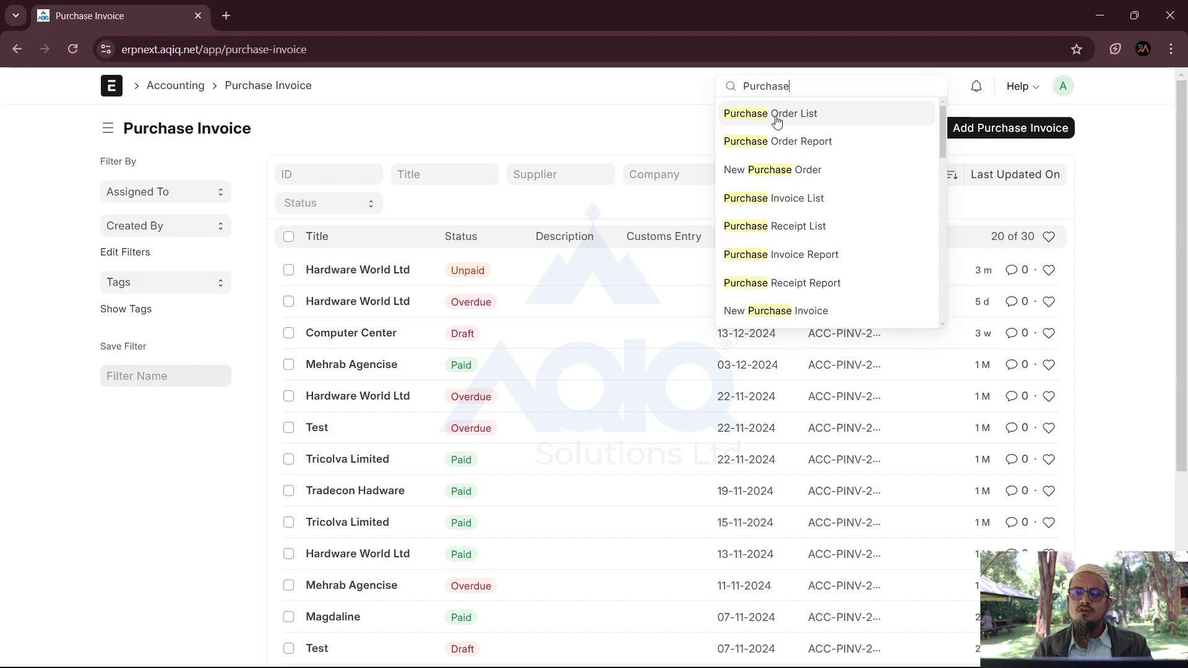
left_click(777, 117)
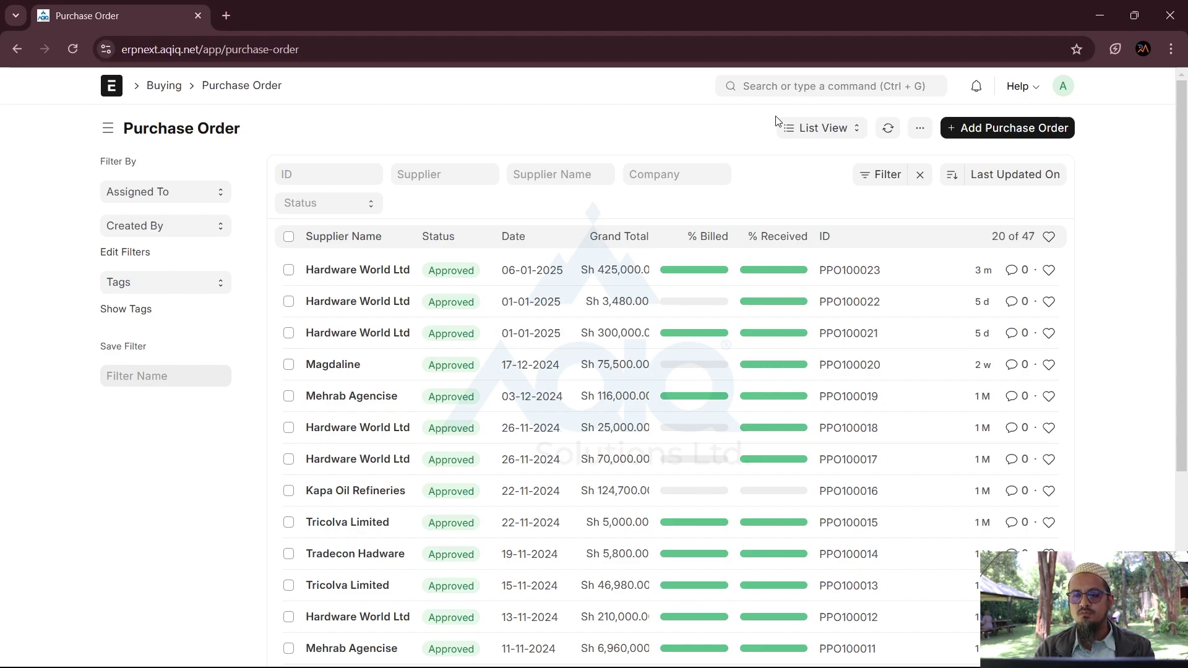
Step: Review purchase order PPO100023 from Hardware World Ltd, then return to the Purchase Order list
left_click(368, 272)
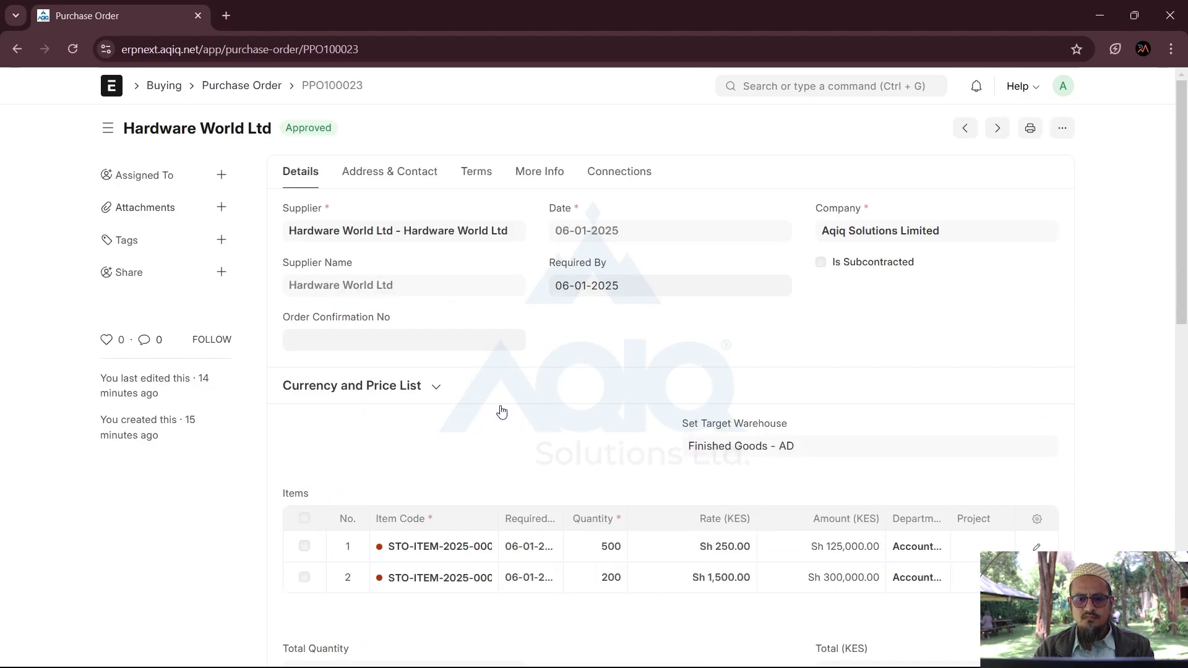
scroll(502, 412, "down", 4)
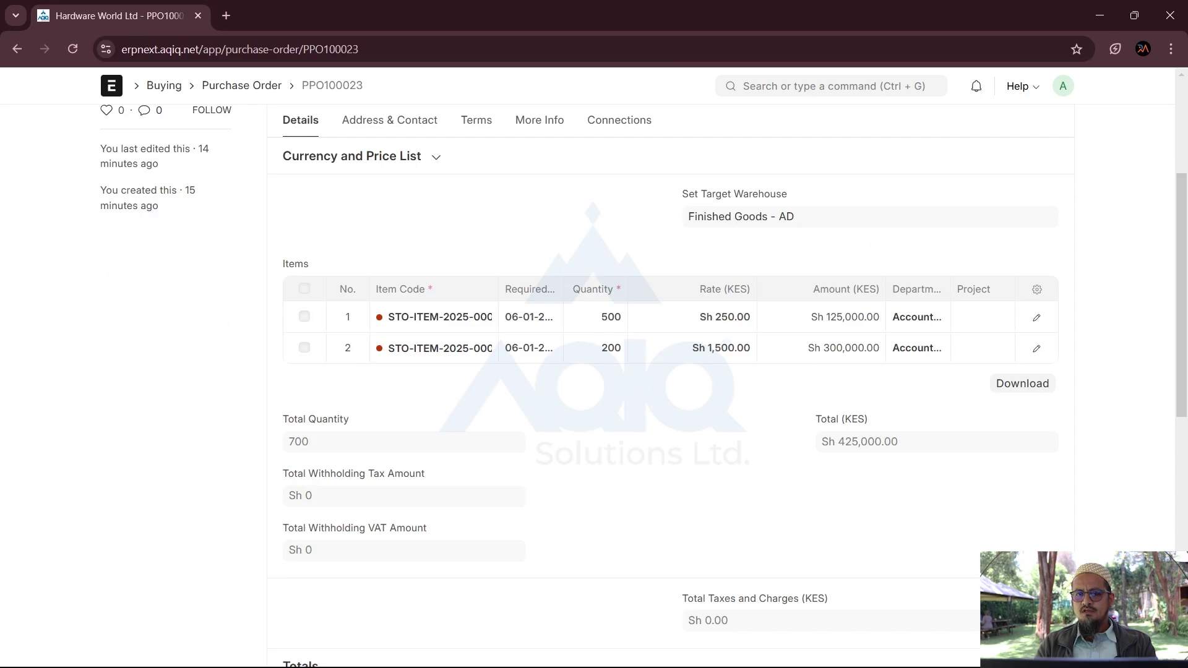
scroll(671, 384, "down", 1)
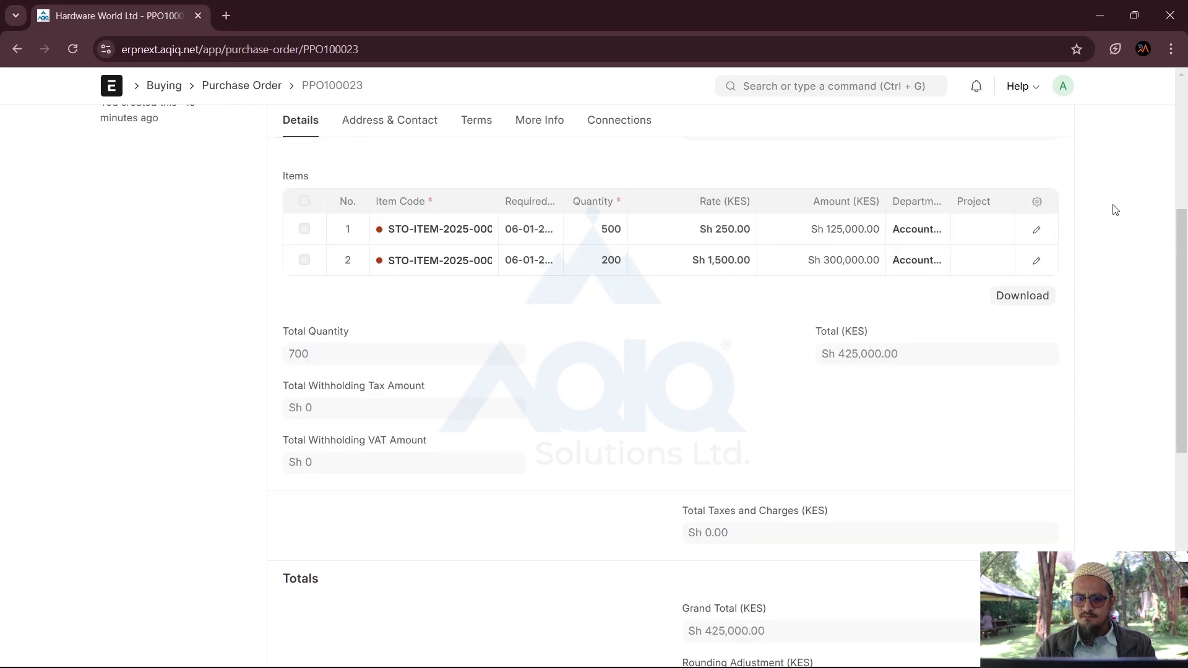
scroll(1113, 210, "up", 5)
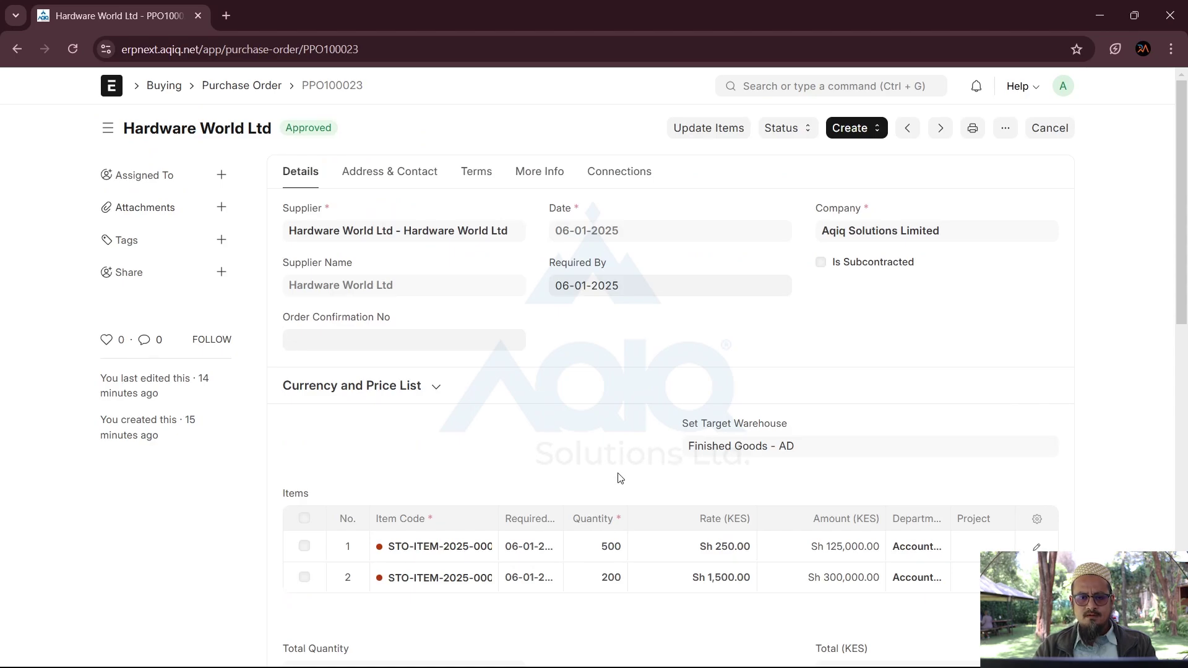
scroll(619, 478, "down", 10)
scroll(620, 478, "up", 10)
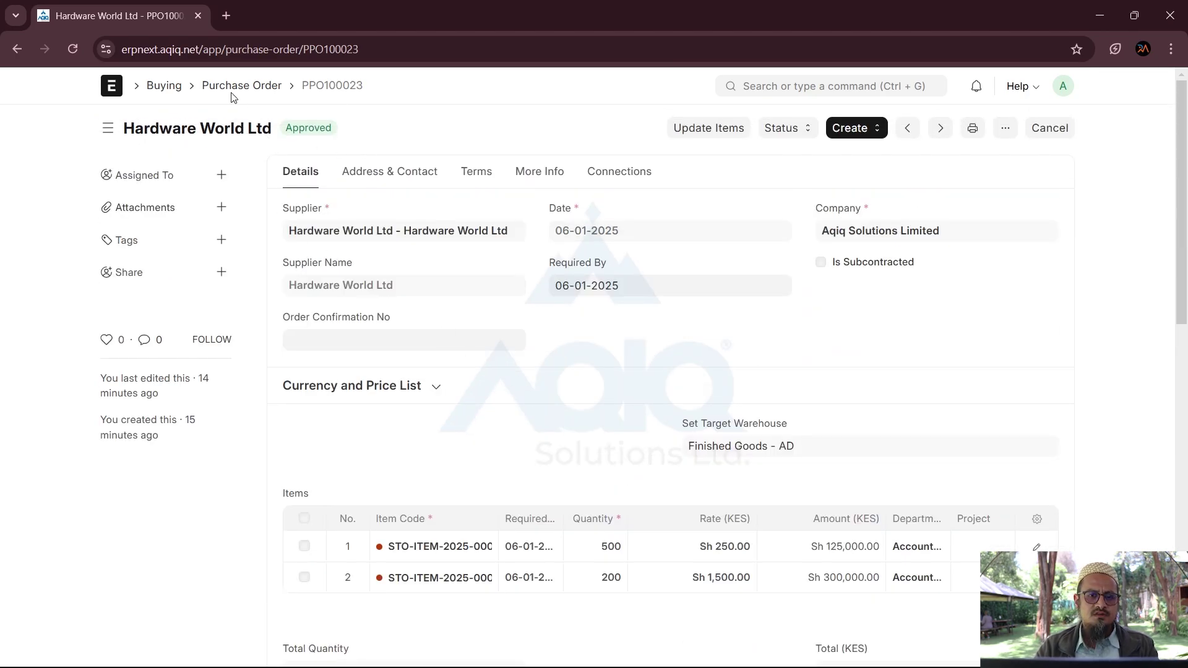
left_click(235, 87)
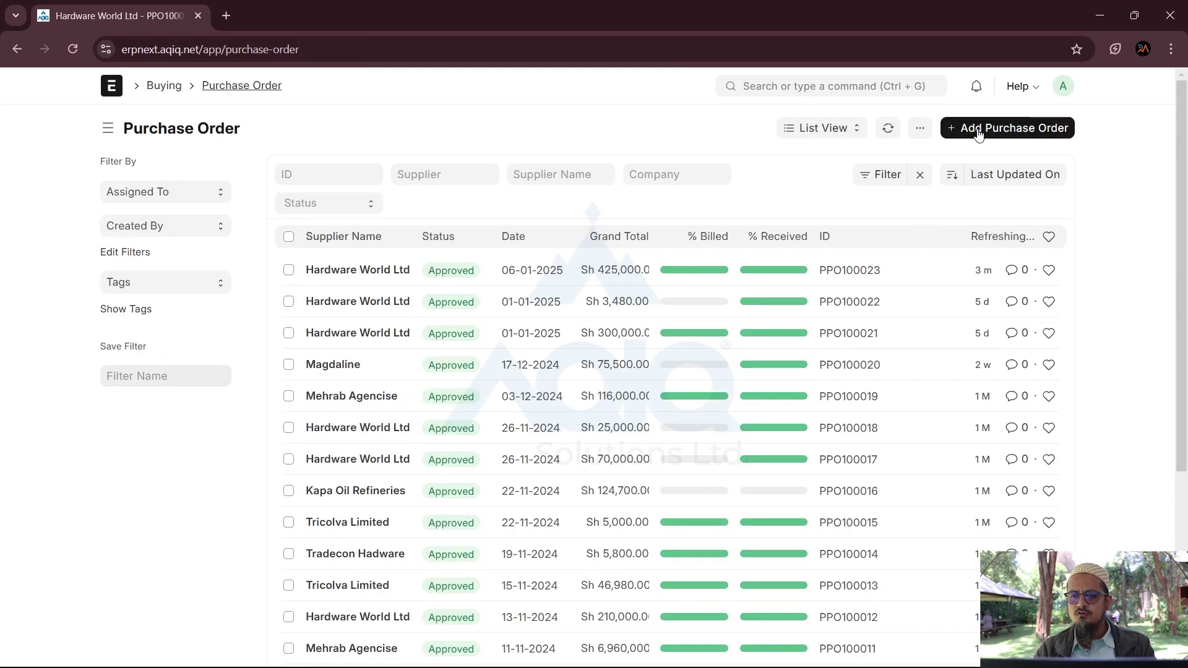
Step: Create a blank purchase order and look through its sections before returning to the top
left_click(978, 136)
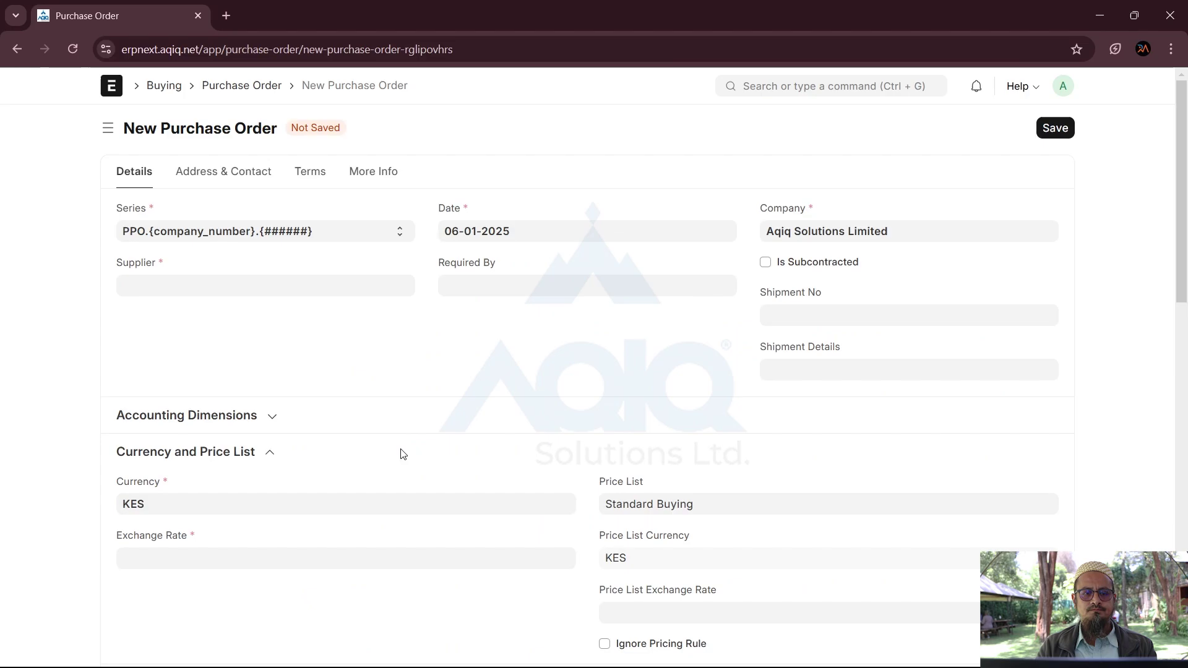
scroll(403, 454, "down", 4)
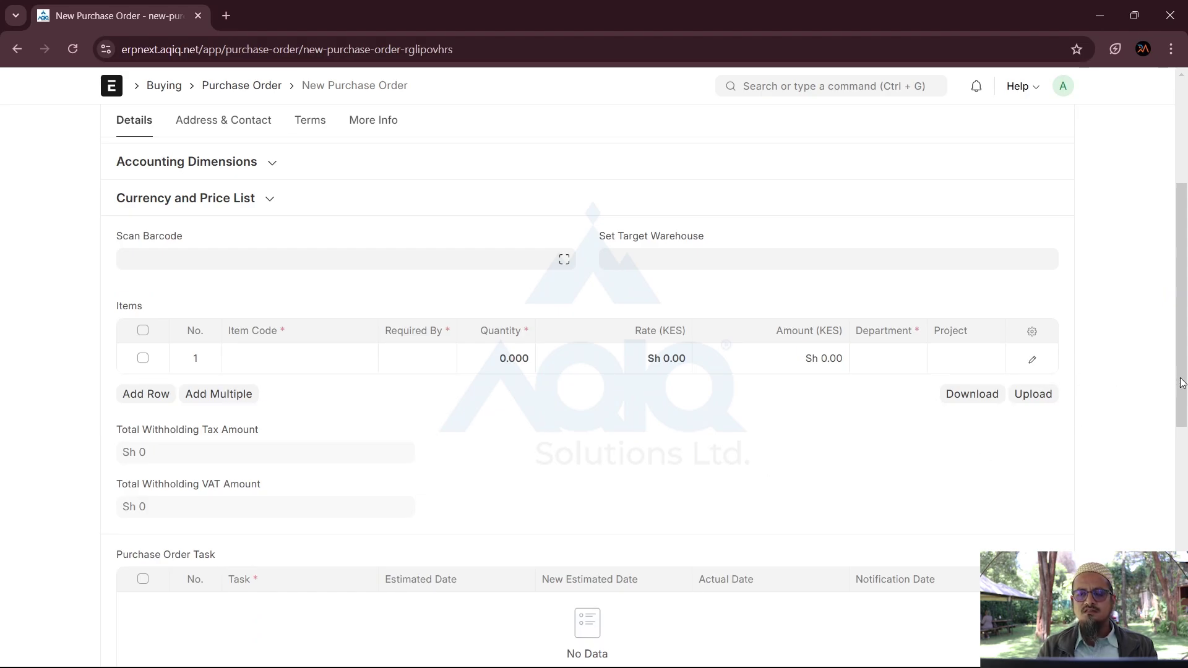
scroll(587, 371, "down", 7)
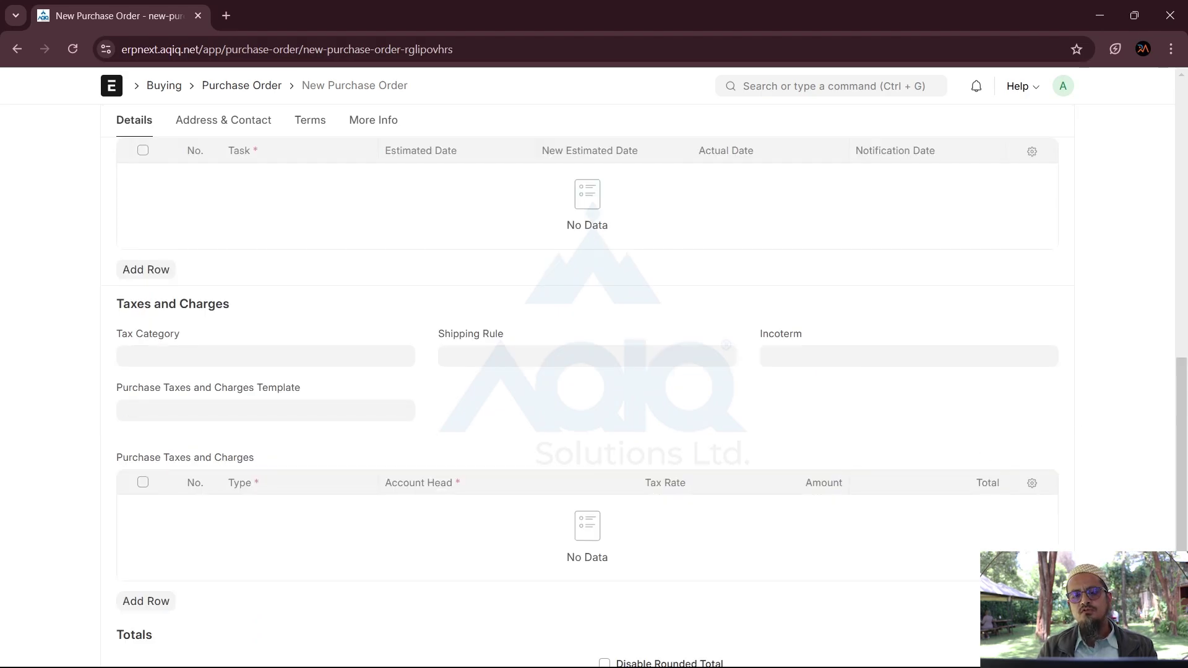
scroll(587, 371, "up", 13)
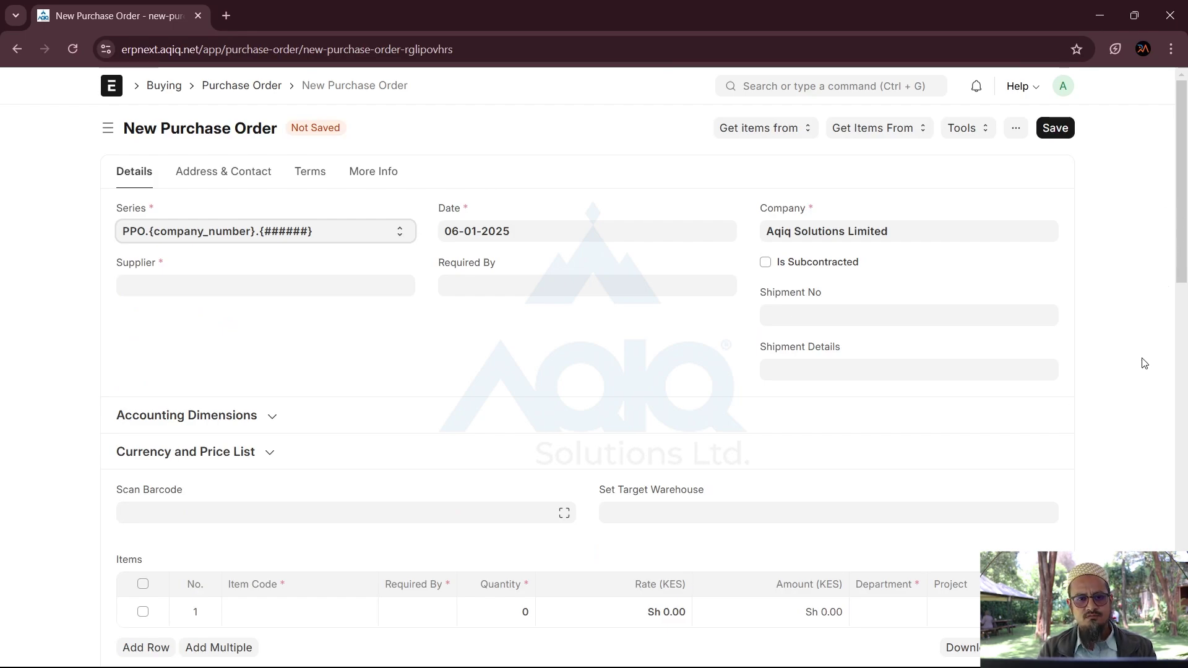
Step: Pick SHP0098680 as Shipment No, then clear the field so it stays empty
left_click(850, 315)
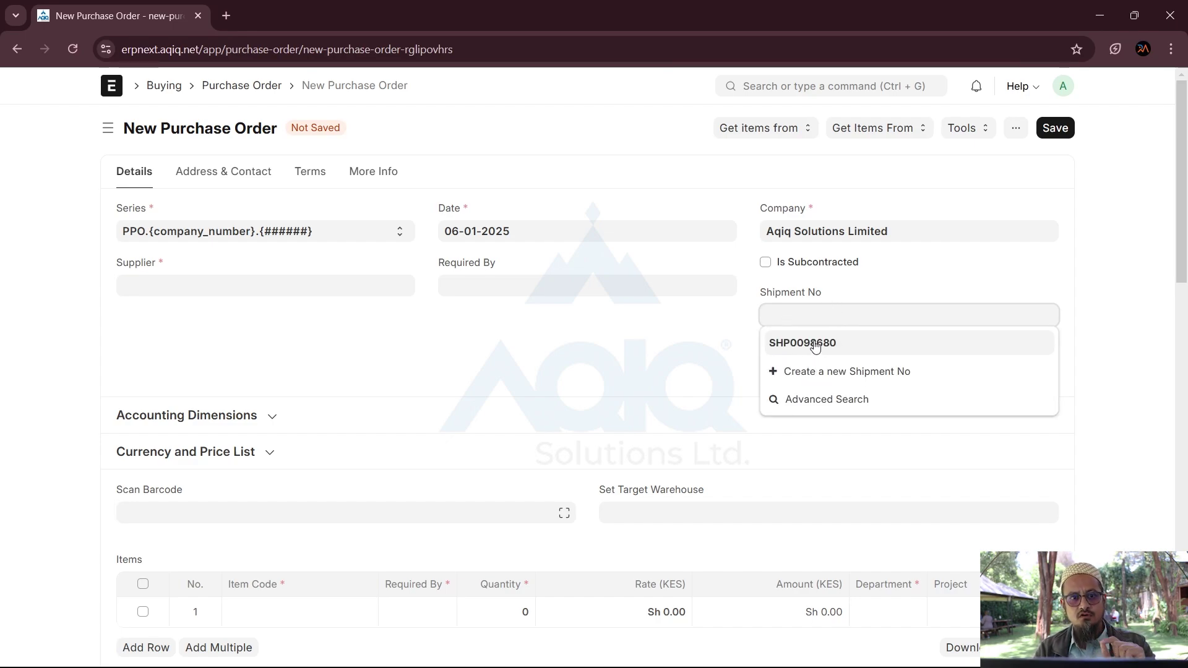
left_click(814, 344)
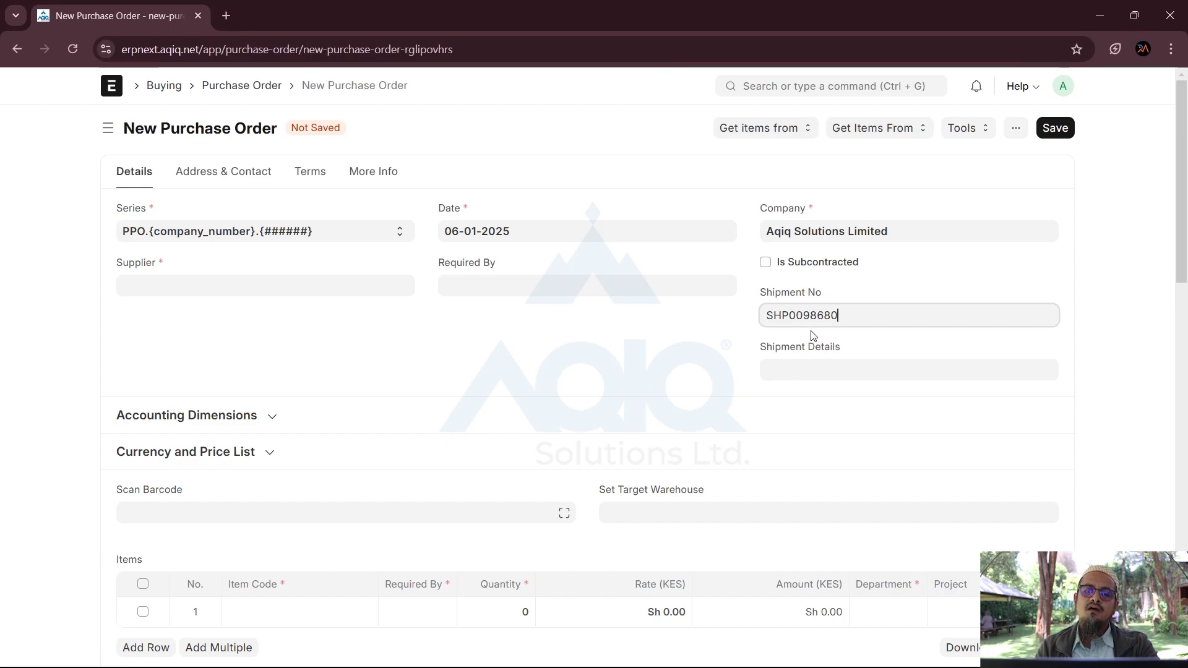
key("ctrl+a")
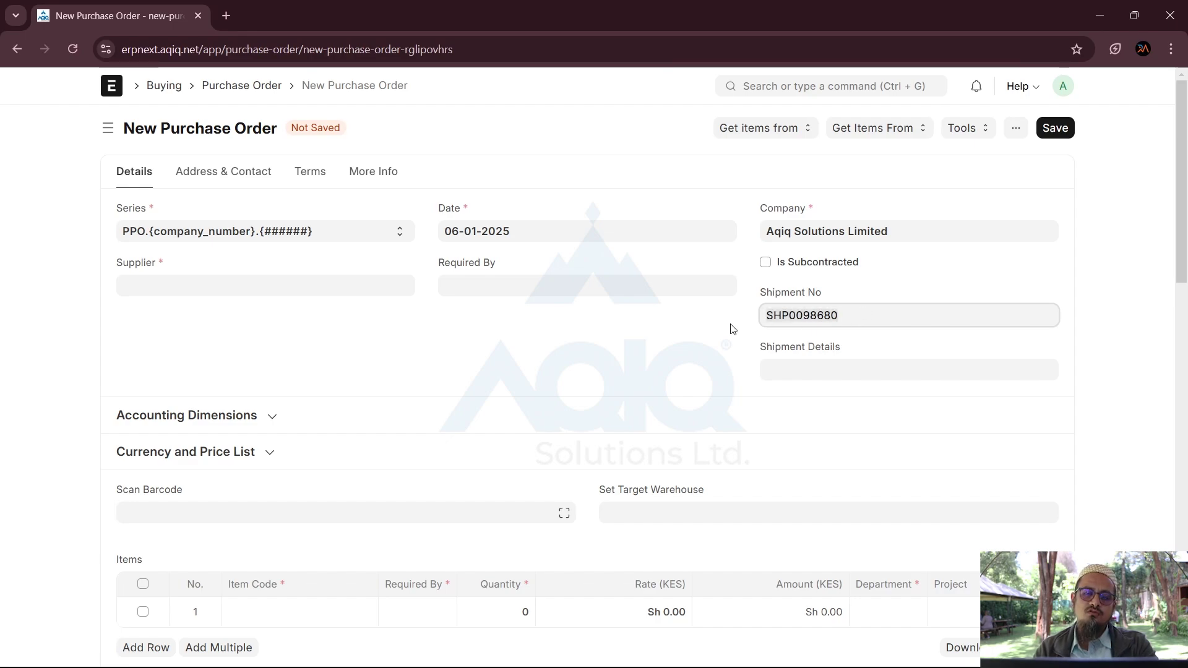
key("BackSpace")
left_click(674, 327)
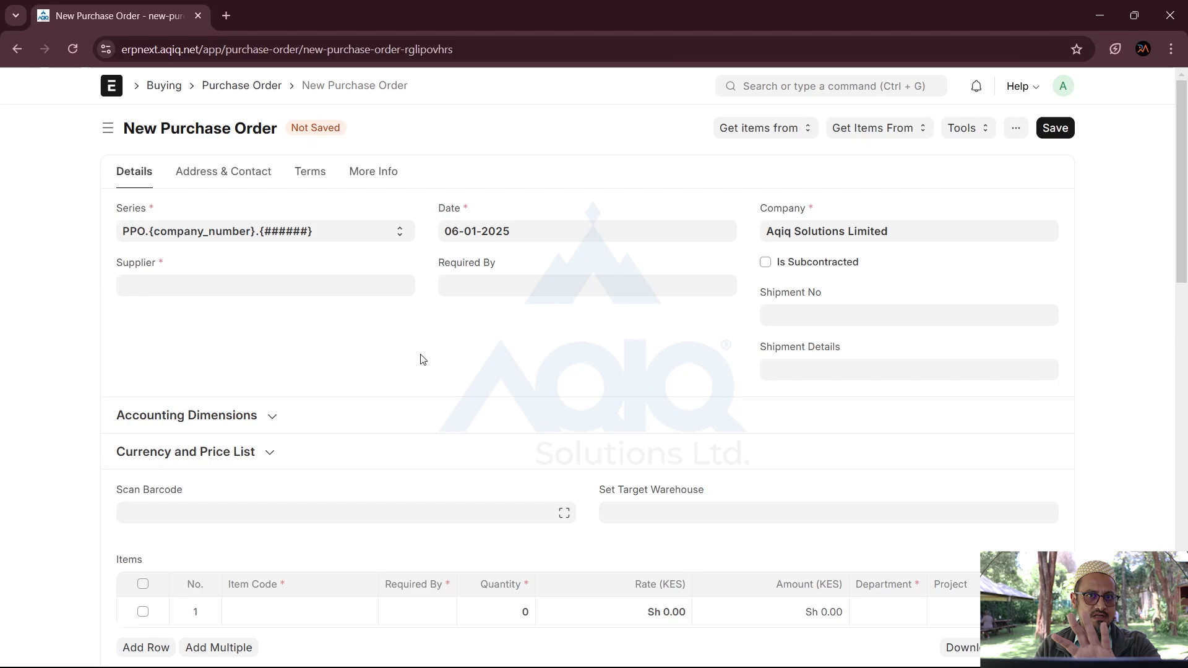
Step: Add a blank first row to the Purchase Order Task table
scroll(423, 359, "down", 9)
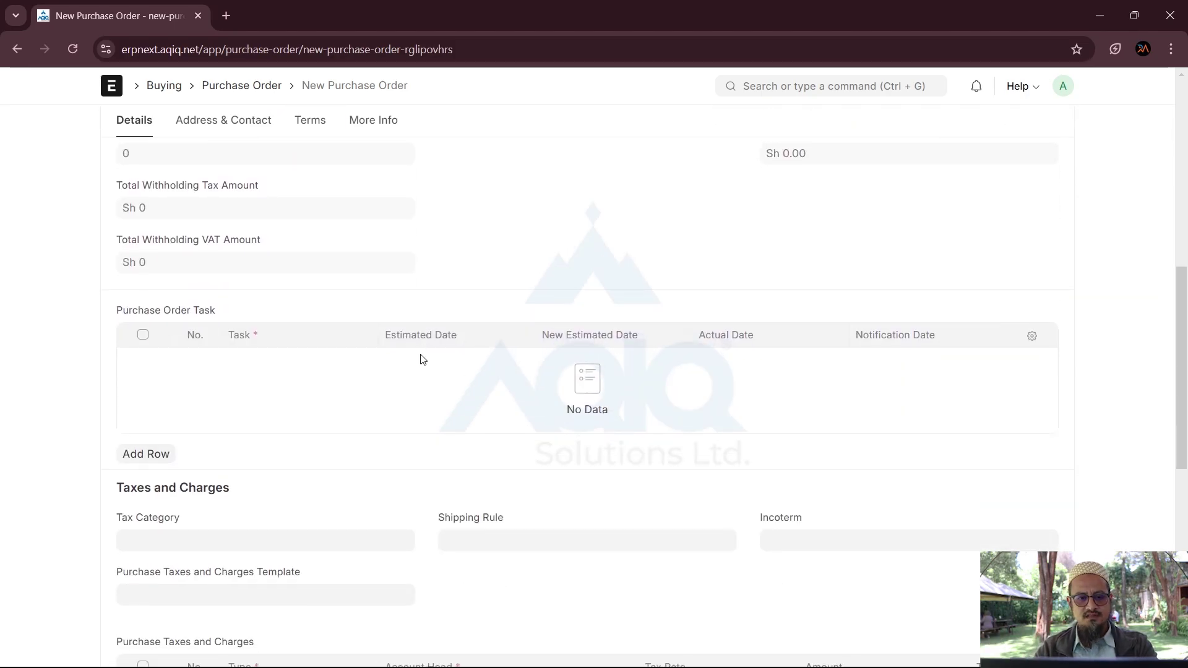
left_click(158, 452)
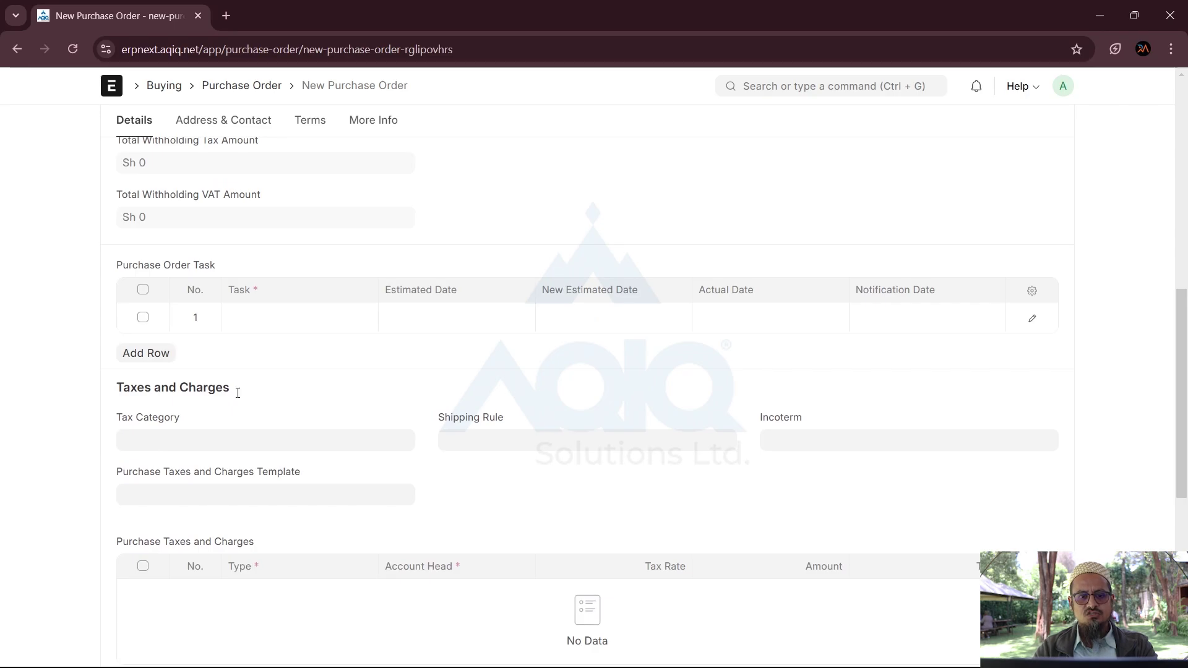
scroll(261, 310, "down", 2)
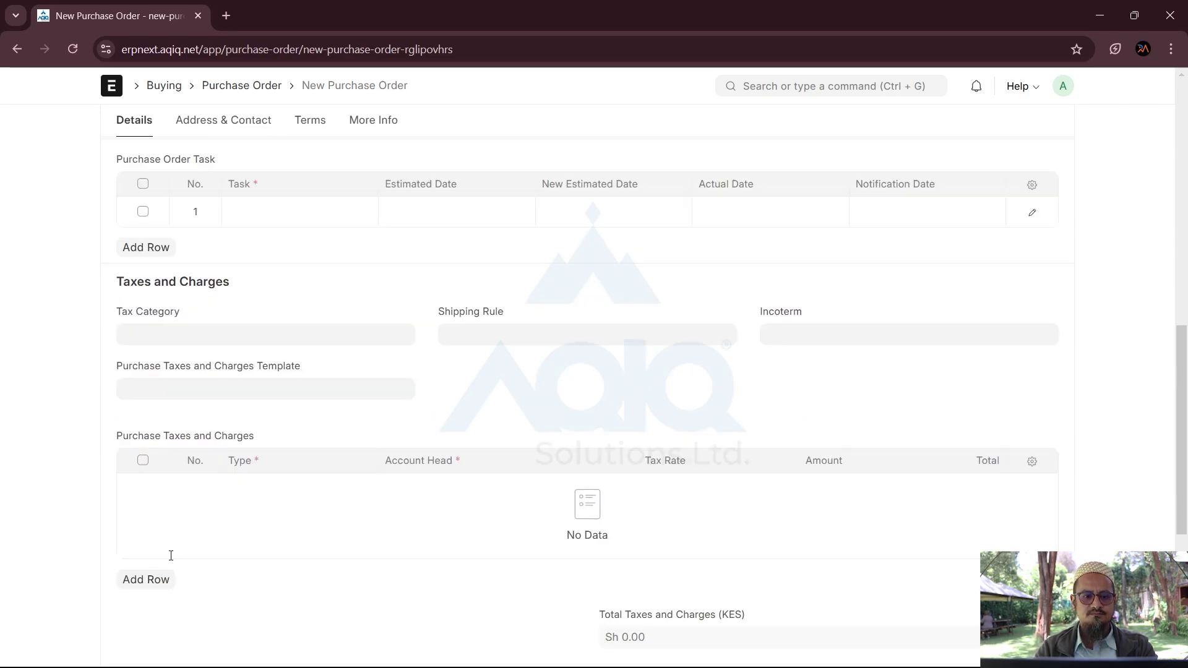
scroll(170, 554, "down", 1)
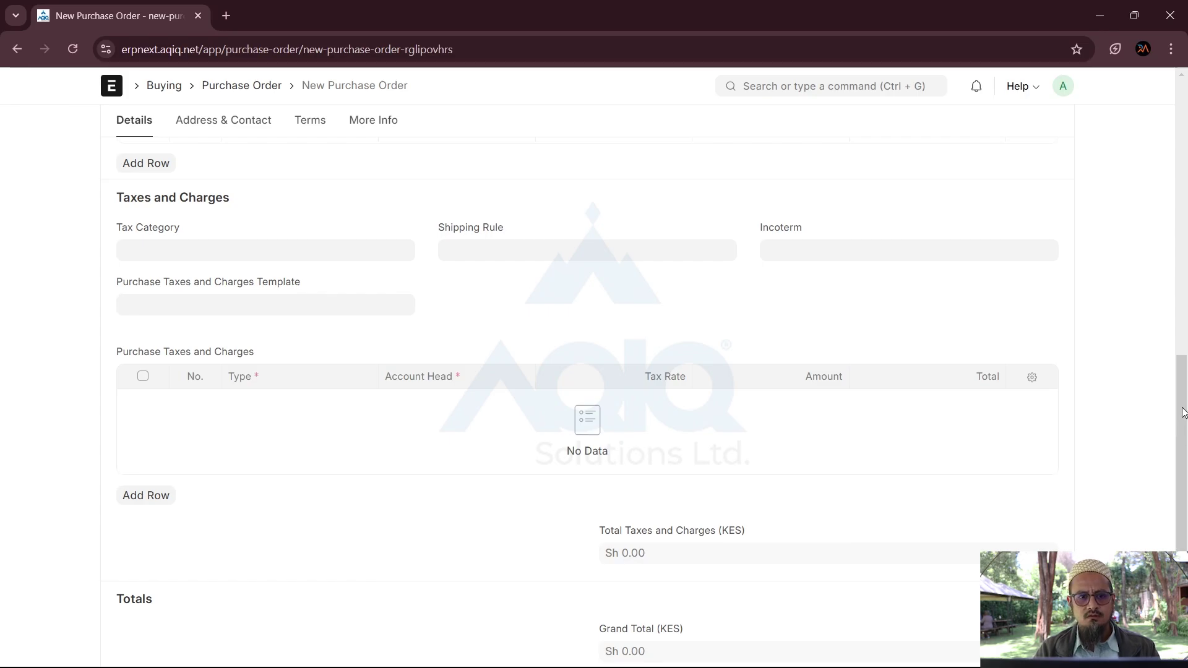
scroll(1169, 408, "up", 4)
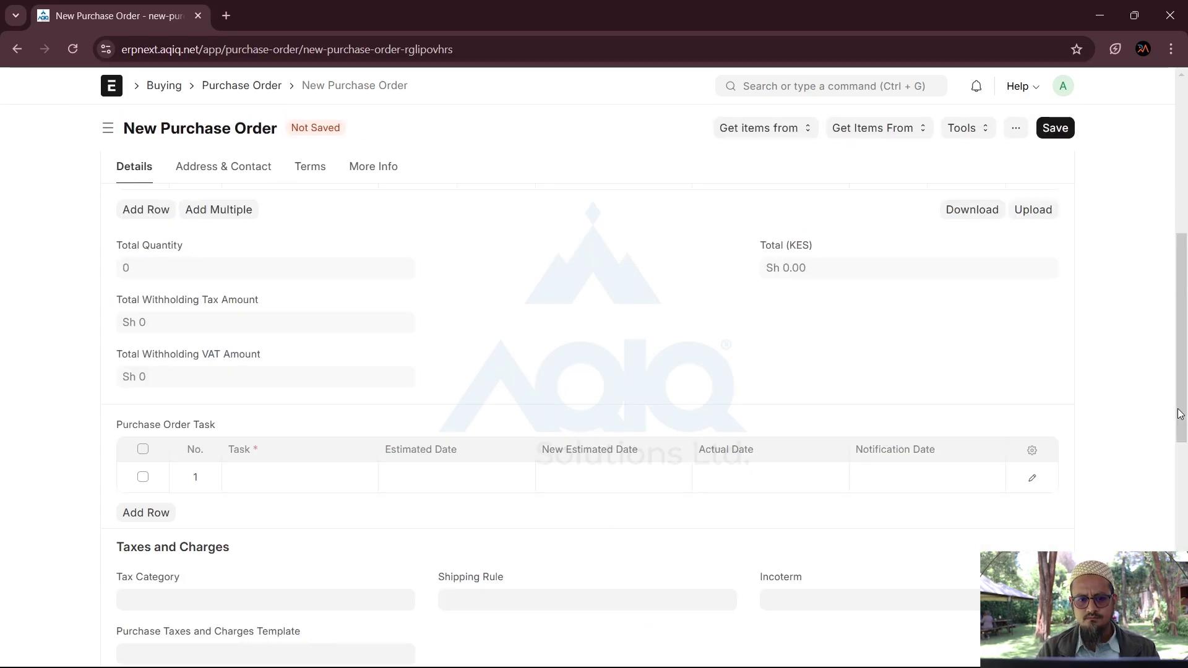
Step: Enter Bill of Lading with estimated date 08-01-2025 in task row 1, then open its row editor
left_click(328, 489)
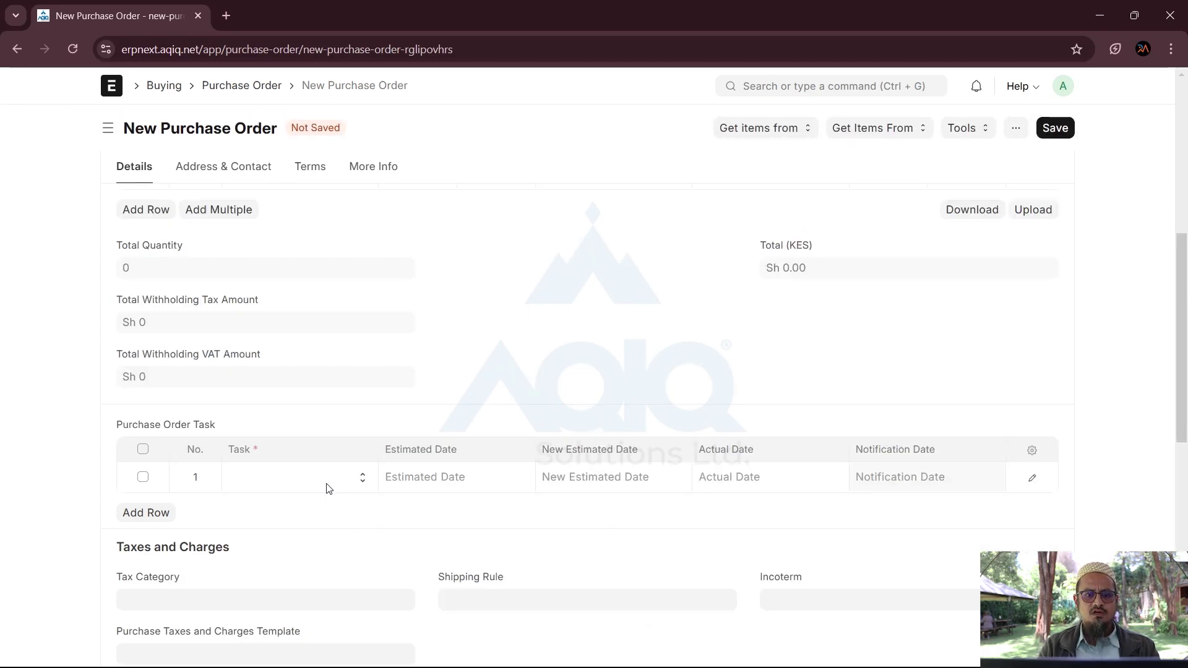
left_click(328, 489)
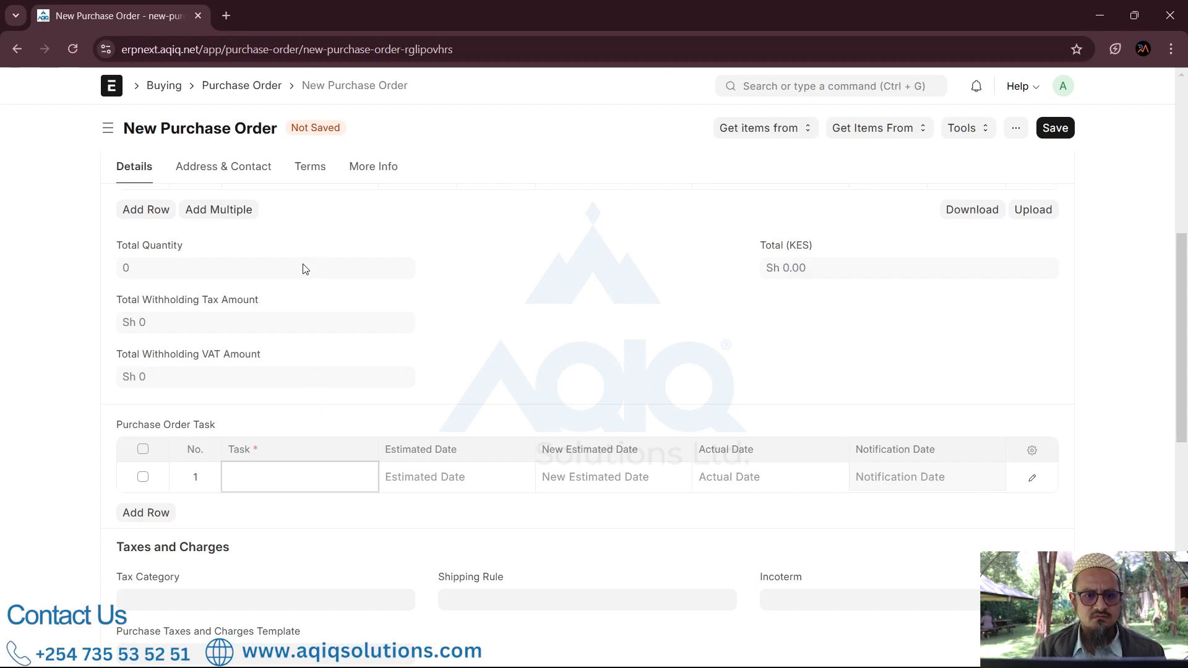
type("Bill of Lading")
left_click(244, 301)
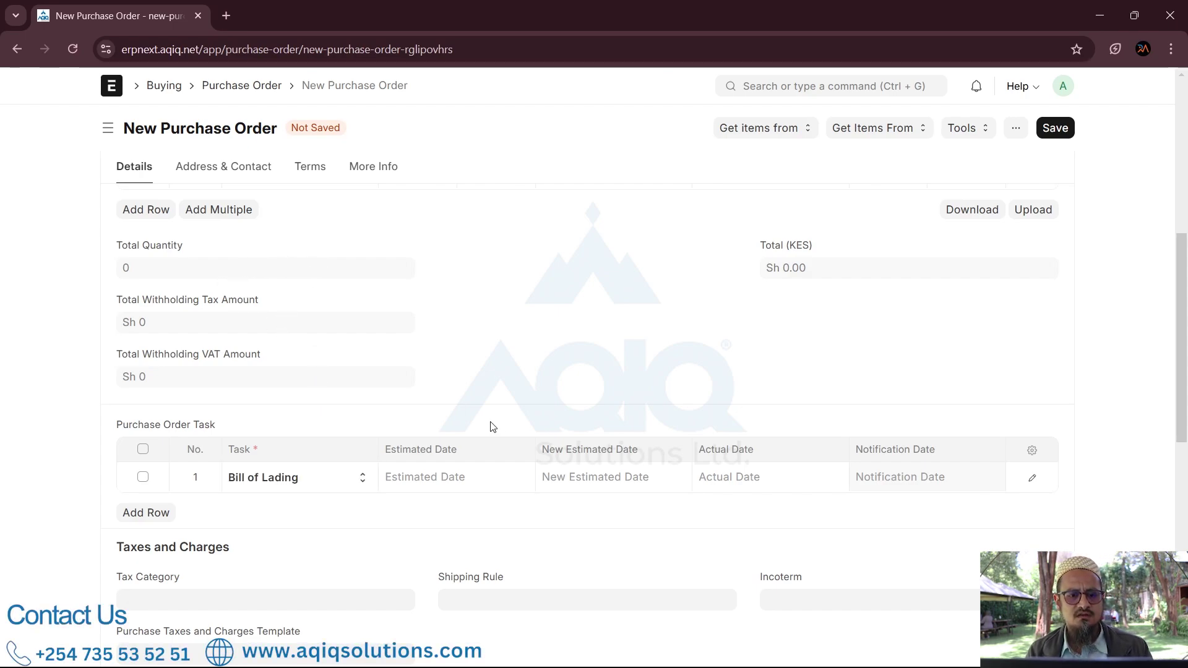
left_click(449, 482)
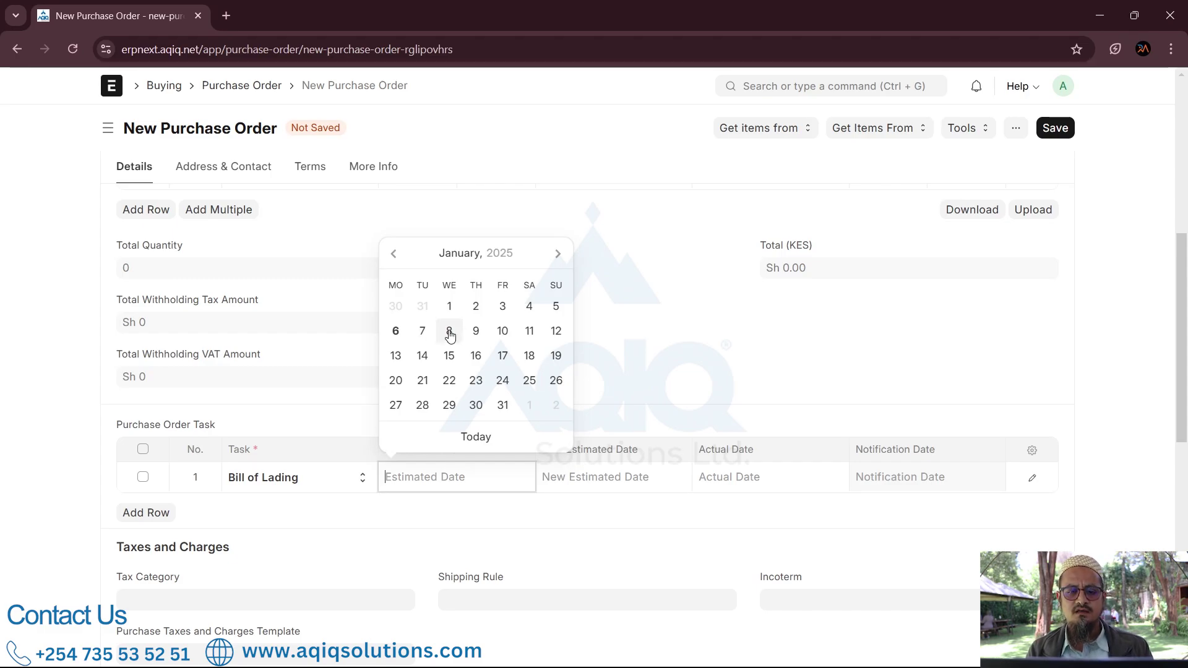
left_click(450, 337)
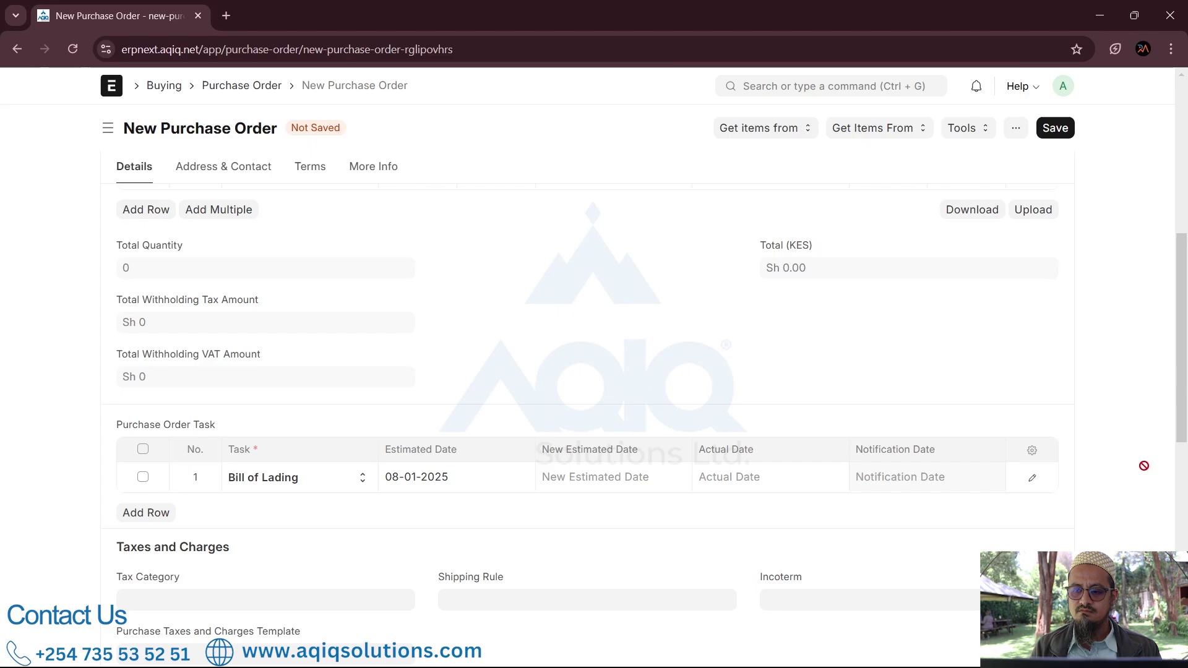
left_click(1032, 478)
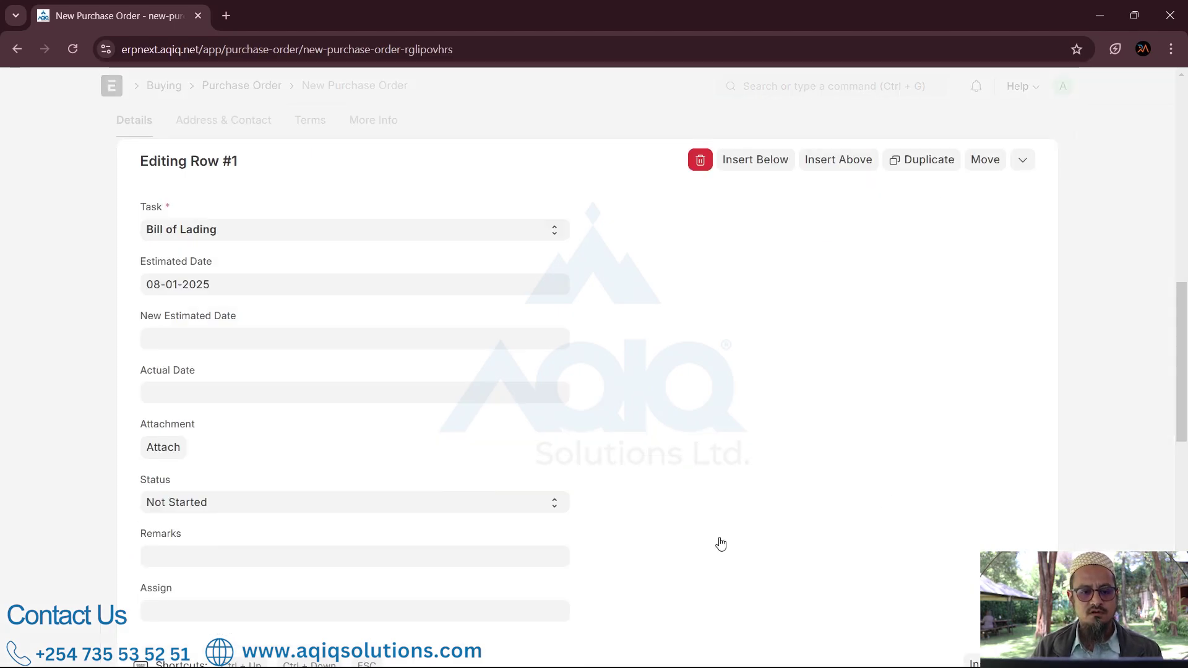
Step: Assign the Bill of Lading task to a suggested user and collapse the row editor
left_click(179, 612)
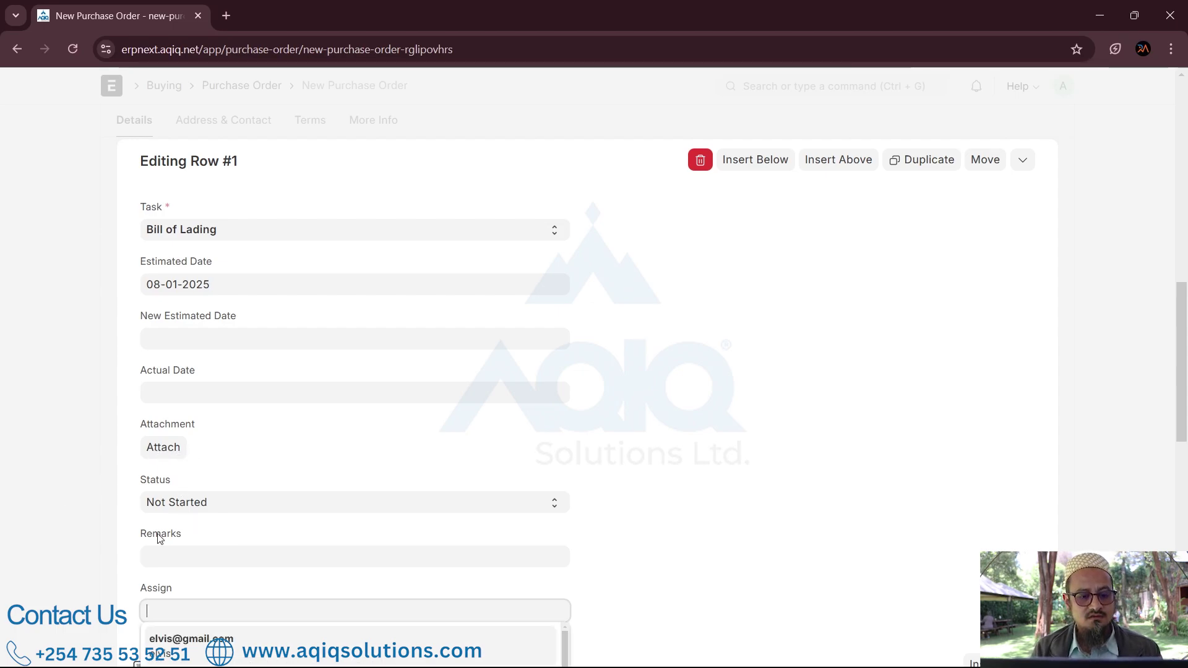
left_click(164, 640)
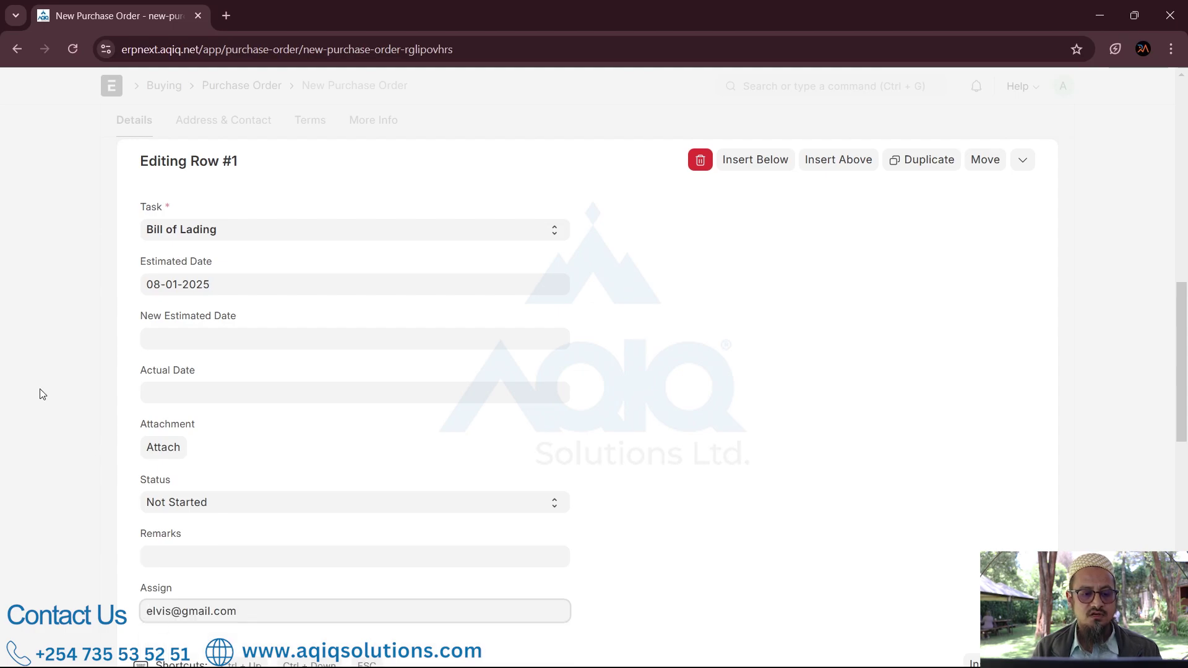
scroll(16, 403, "up", 1)
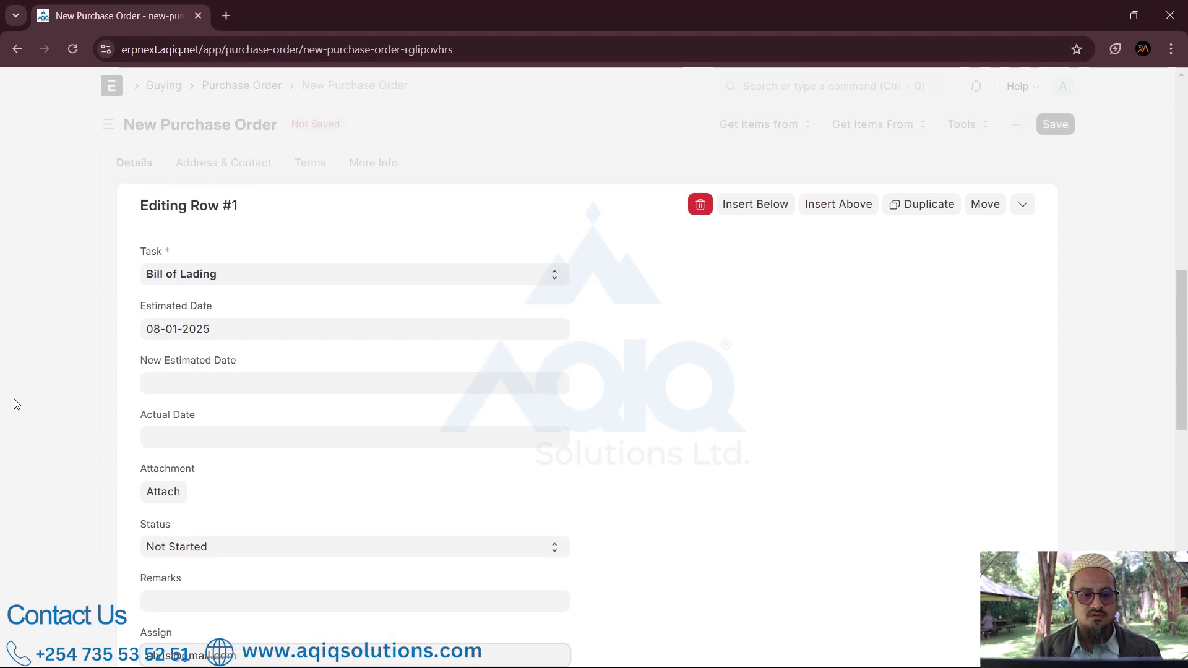
left_click(2, 438)
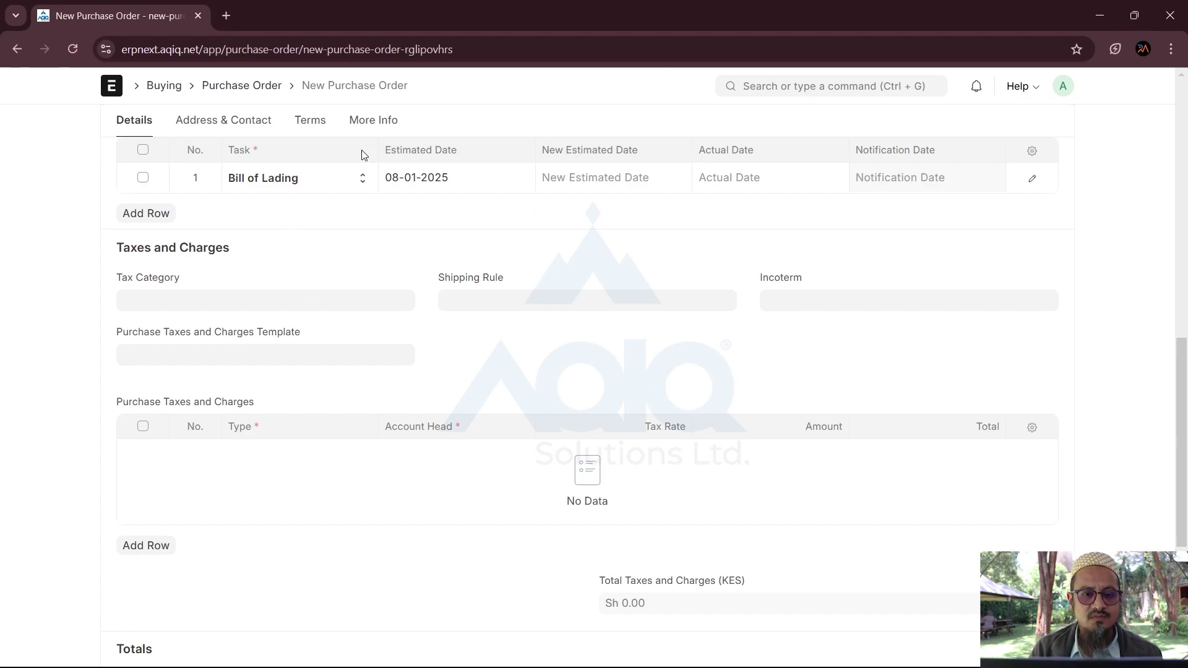
Step: Scroll to the top and bring up the awesomebar's suggested pages
scroll(241, 151, "up", 3)
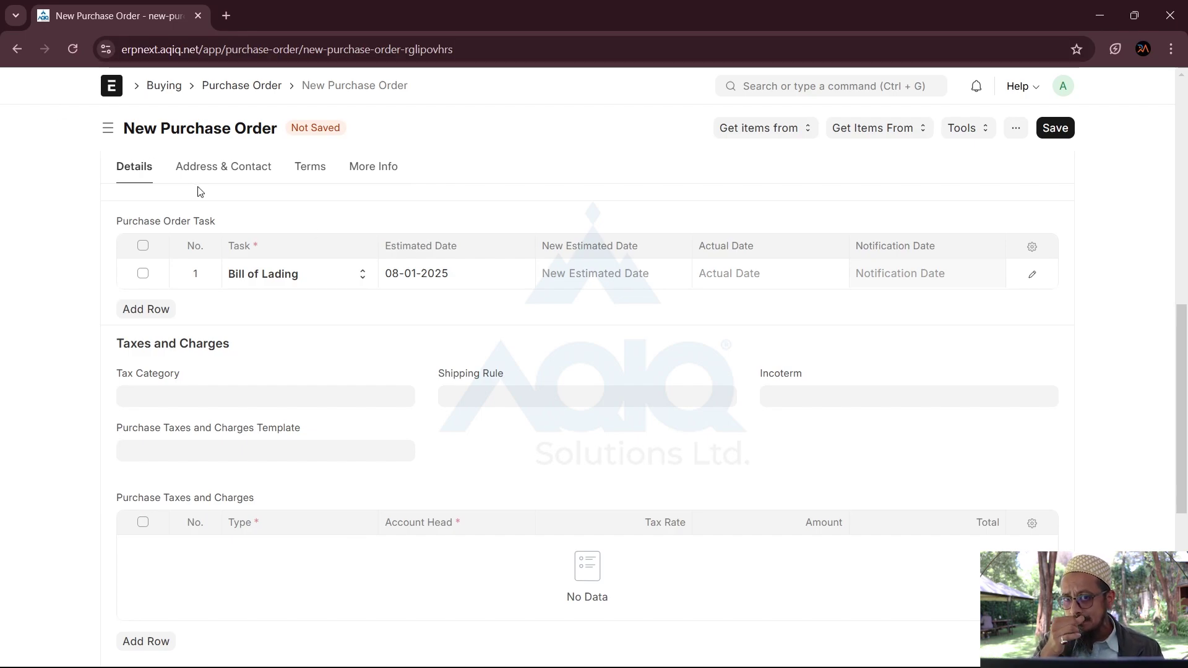
left_click(755, 90)
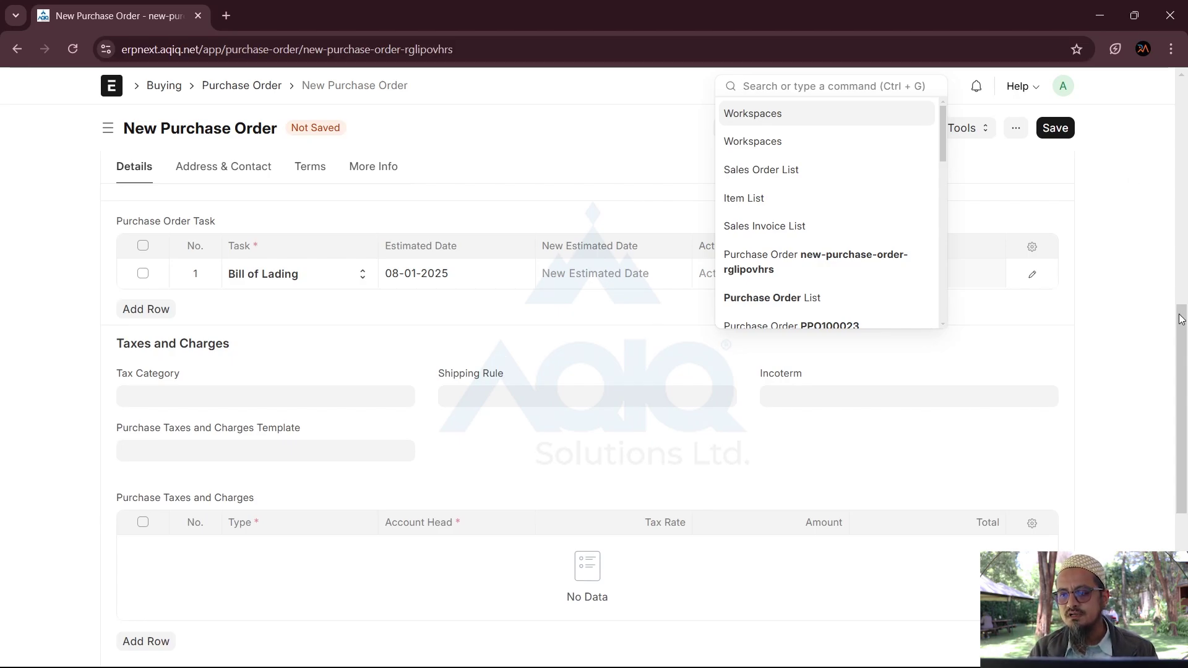
Step: Search 'landed co' and start a new Landed Cost Voucher from its list
left_click_drag(1181, 319, 1180, 166)
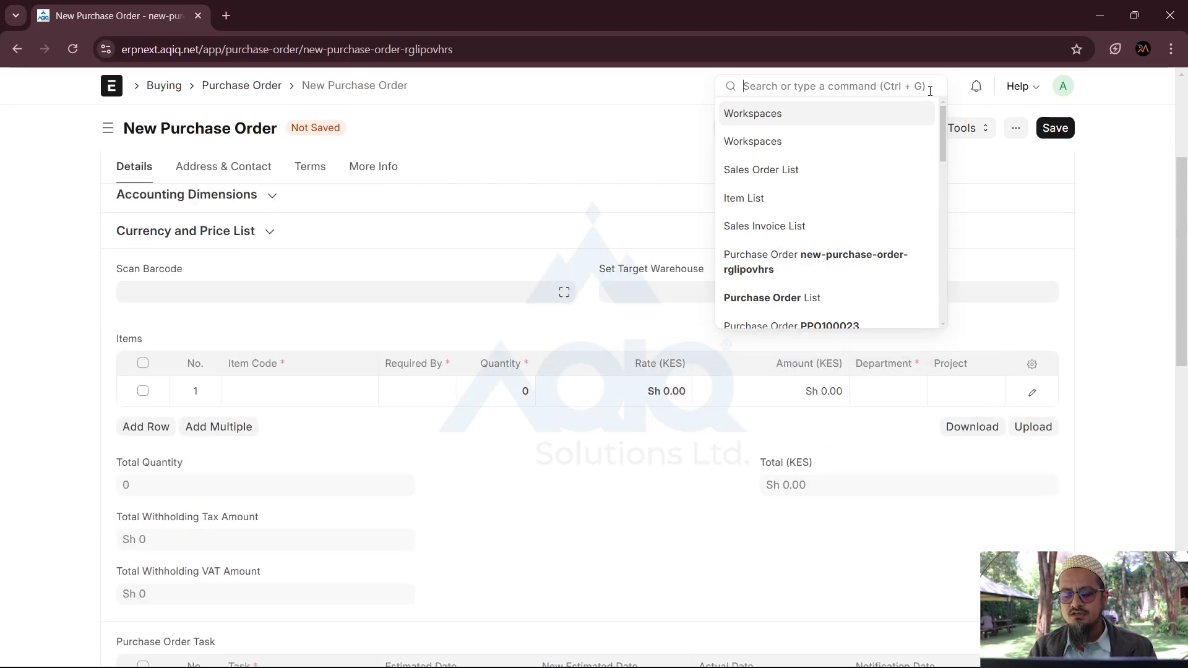
type("landed co")
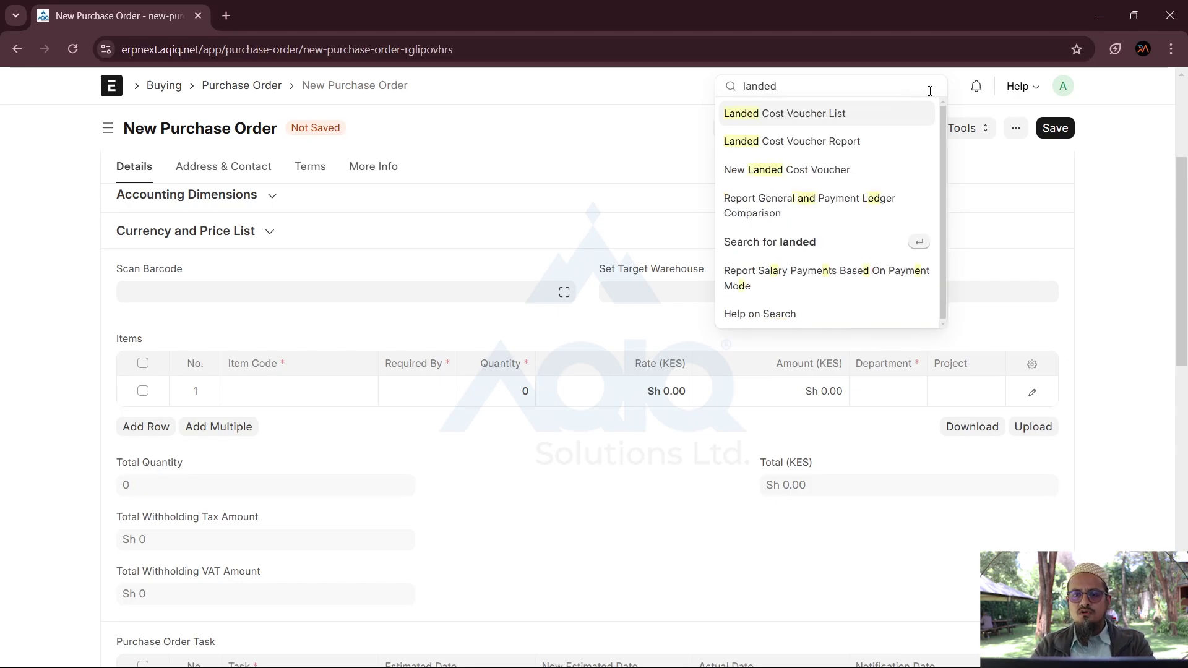
left_click(816, 114)
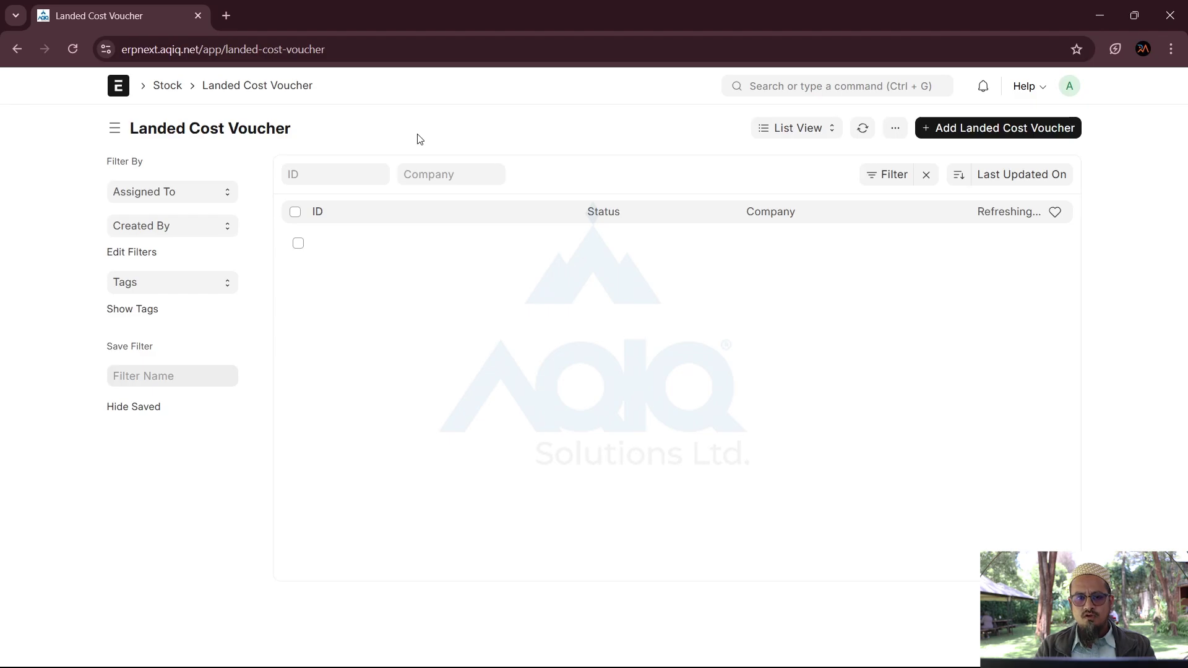
left_click(967, 132)
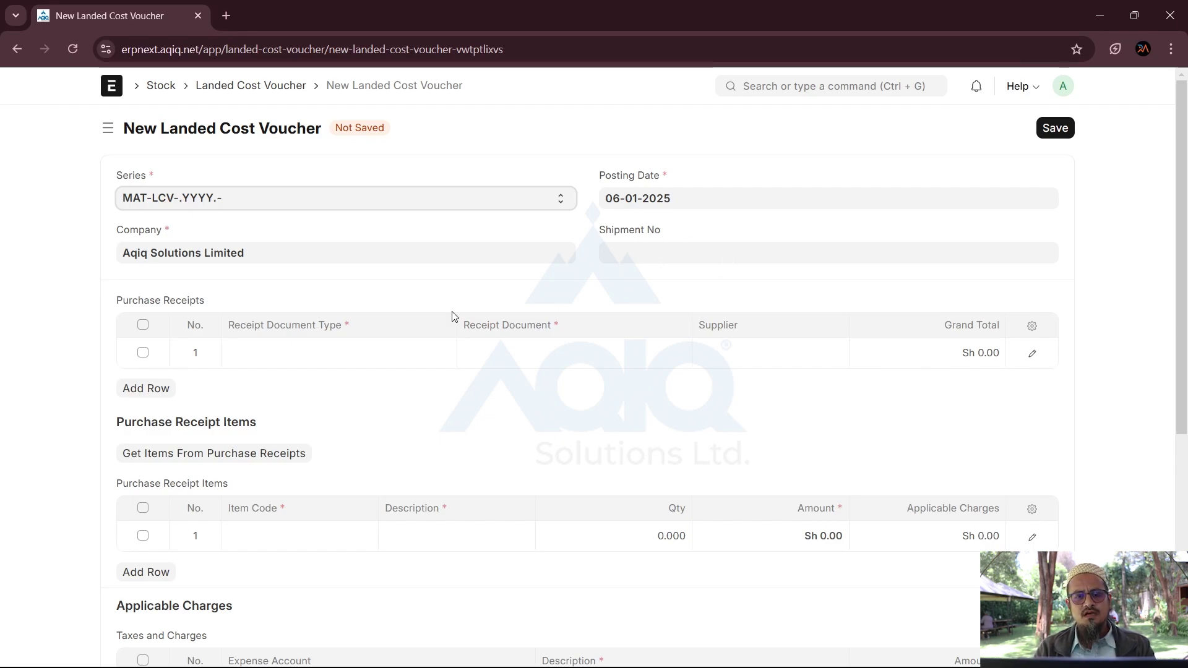
Step: Leave the first receipt row's Receipt Document Type empty and look over the voucher form
left_click(300, 360)
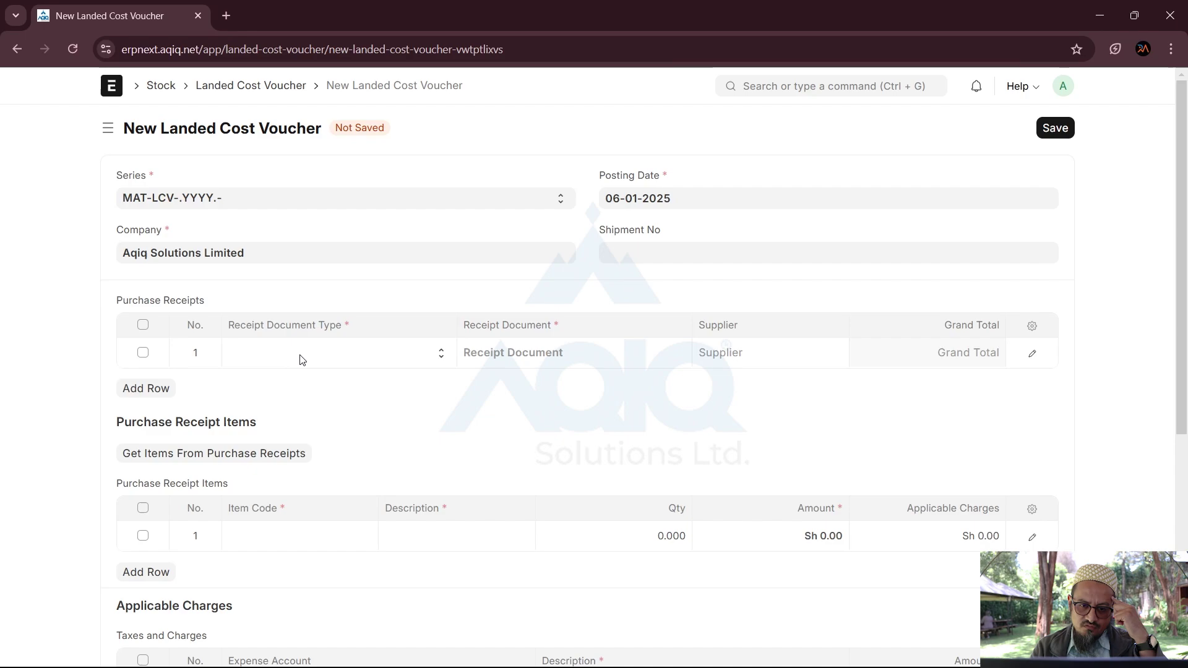
left_click(440, 361)
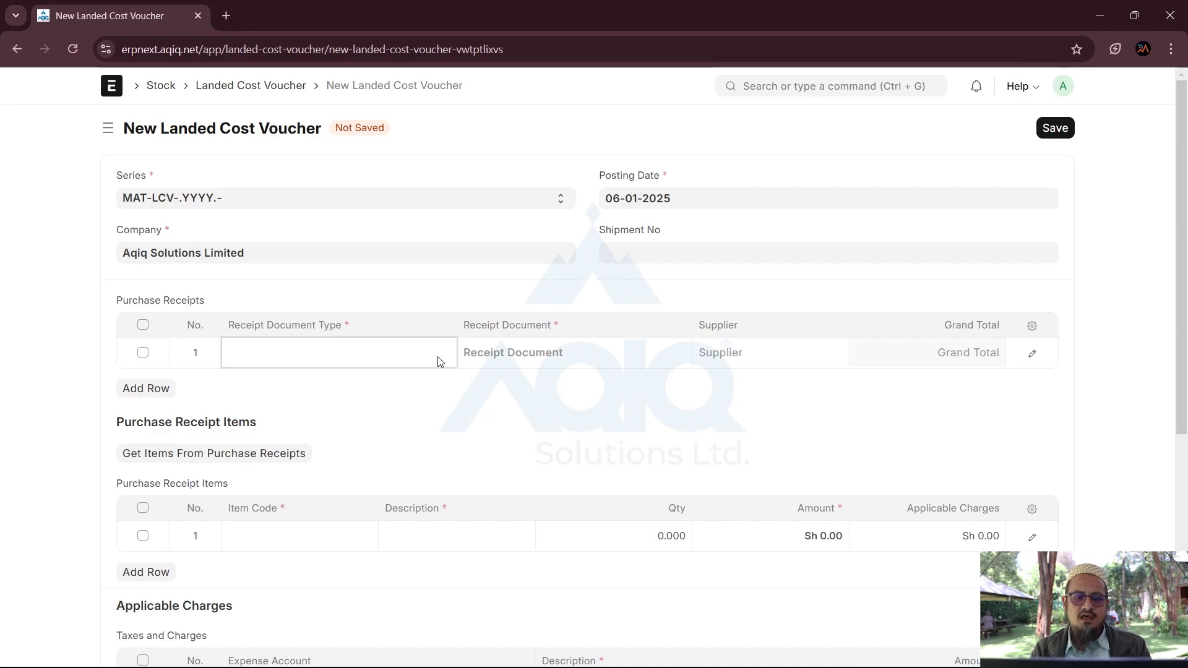
left_click(517, 402)
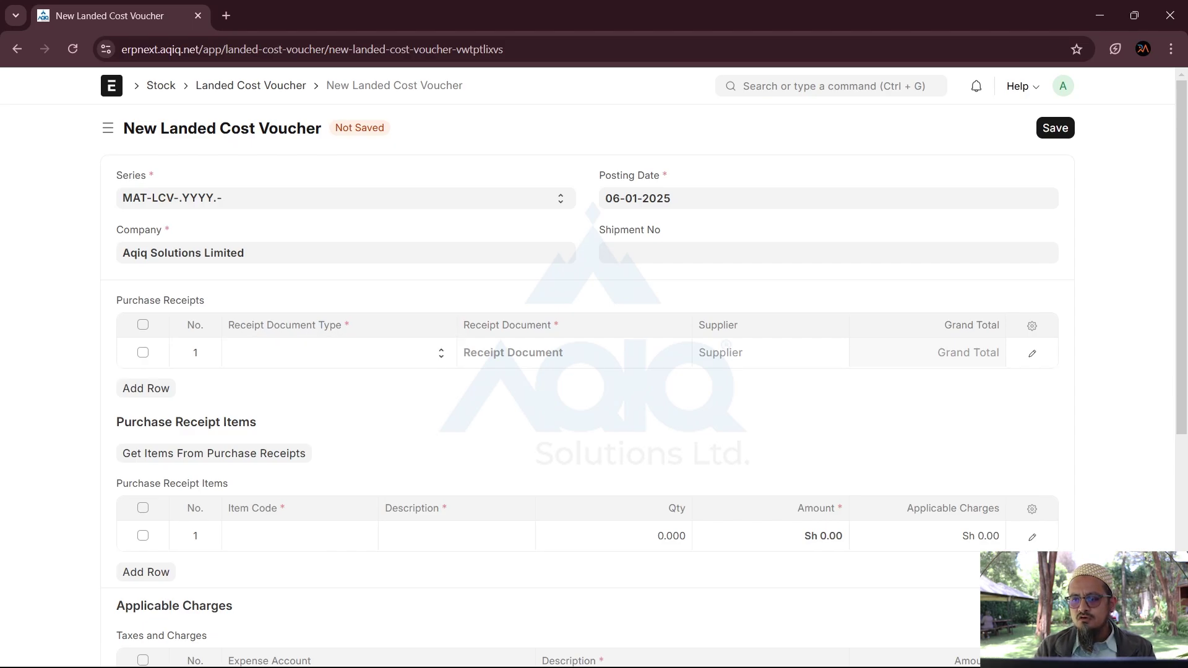
scroll(411, 440, "down", 4)
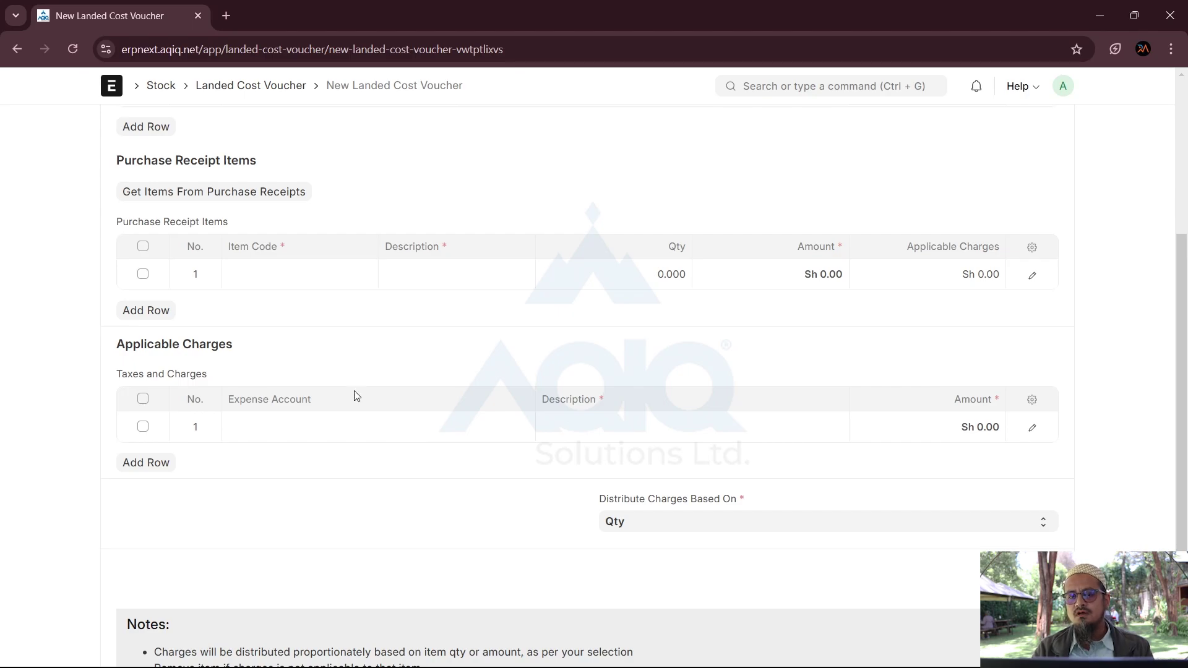
scroll(958, 642, "up", 1)
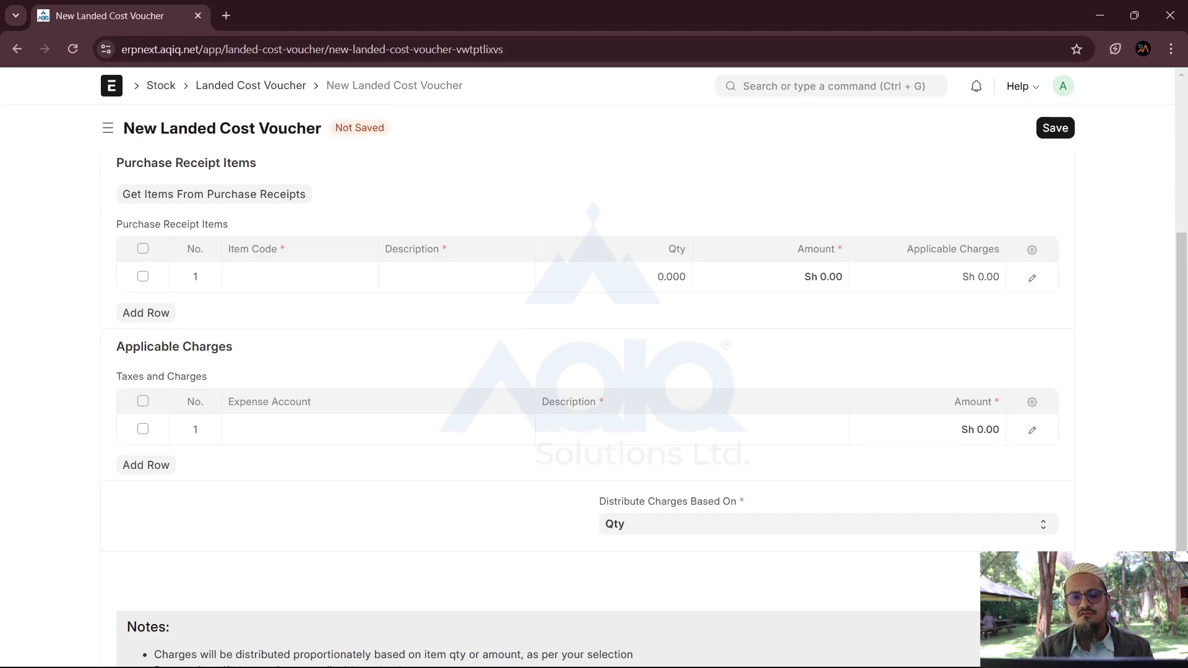
scroll(899, 220, "up", 4)
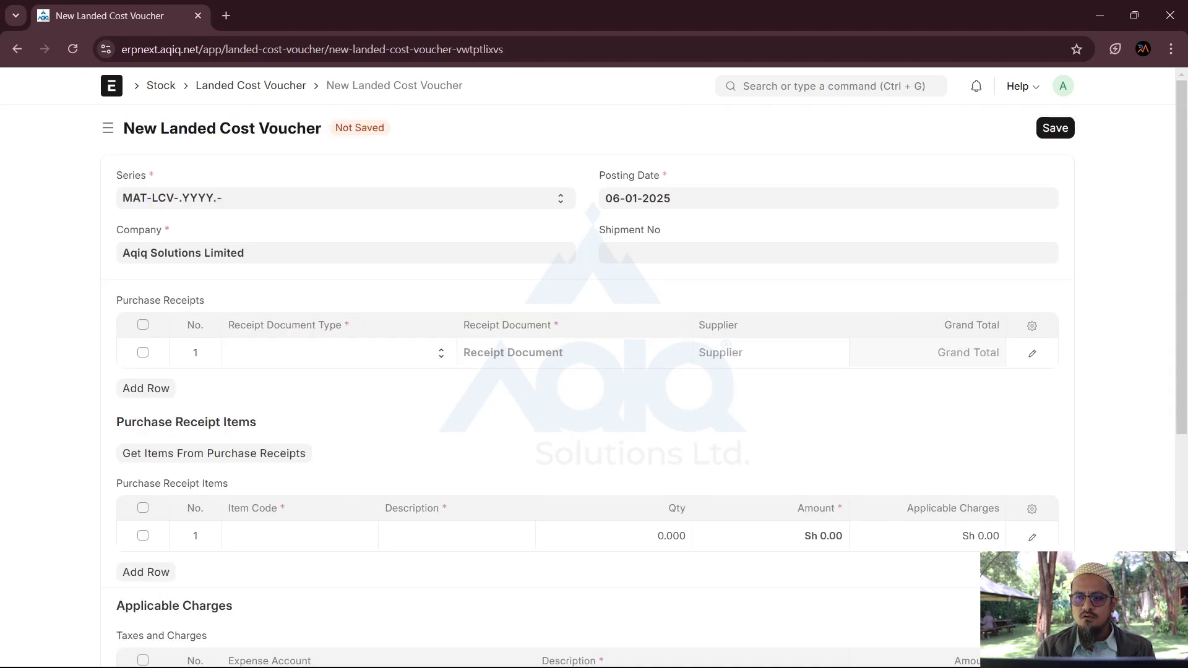
Step: Set the voucher's Shipment No to SHP0098680
left_click(624, 254)
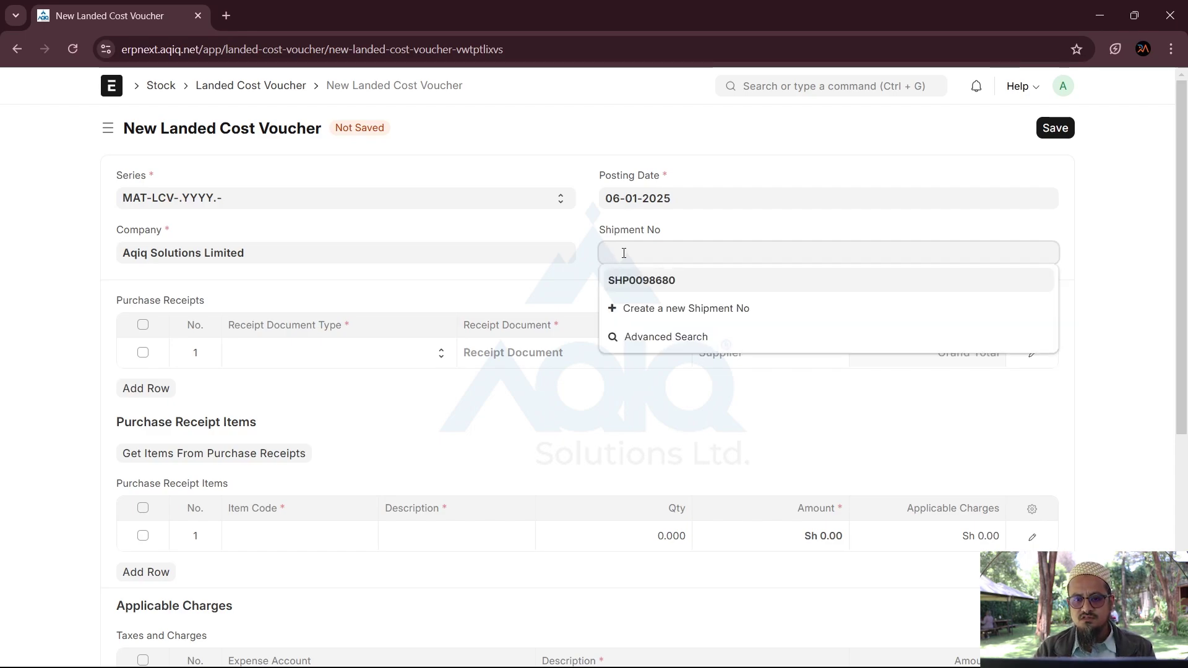
left_click(632, 283)
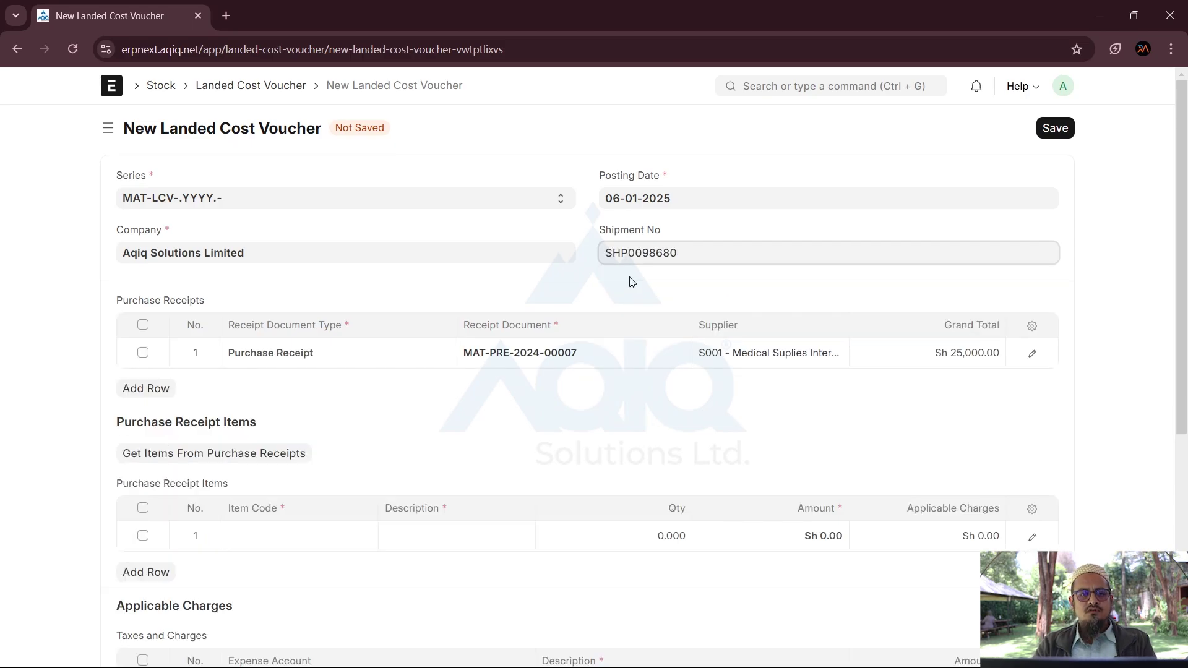
scroll(513, 458, "down", 3)
scroll(514, 458, "up", 2)
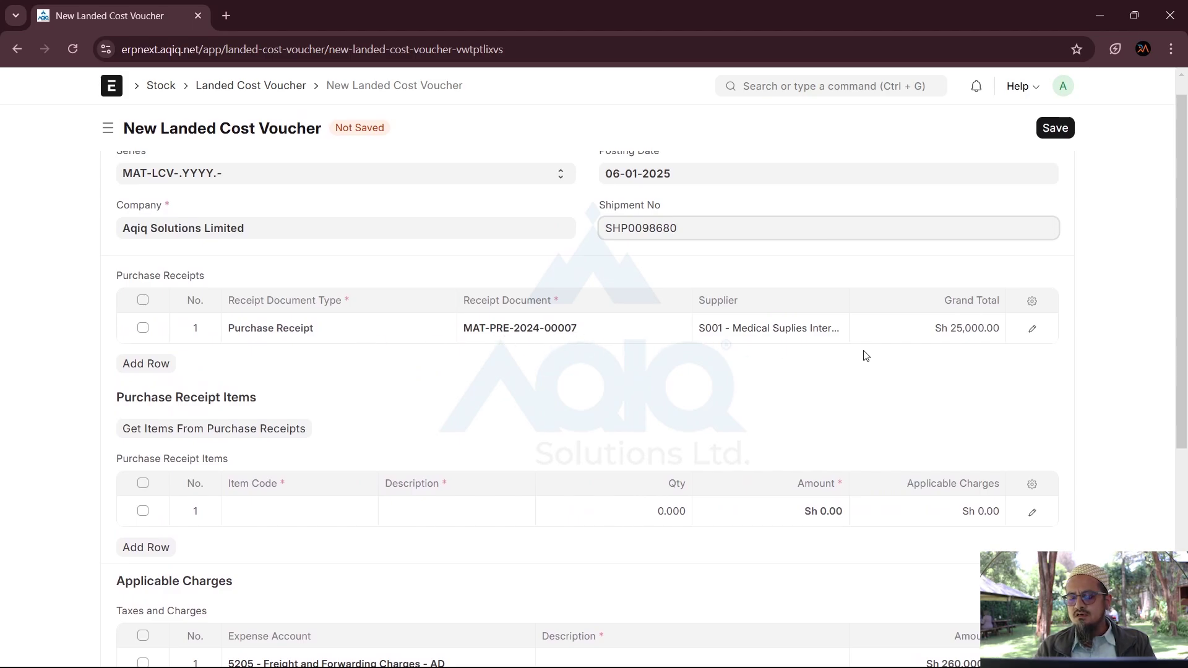
scroll(405, 403, "down", 3)
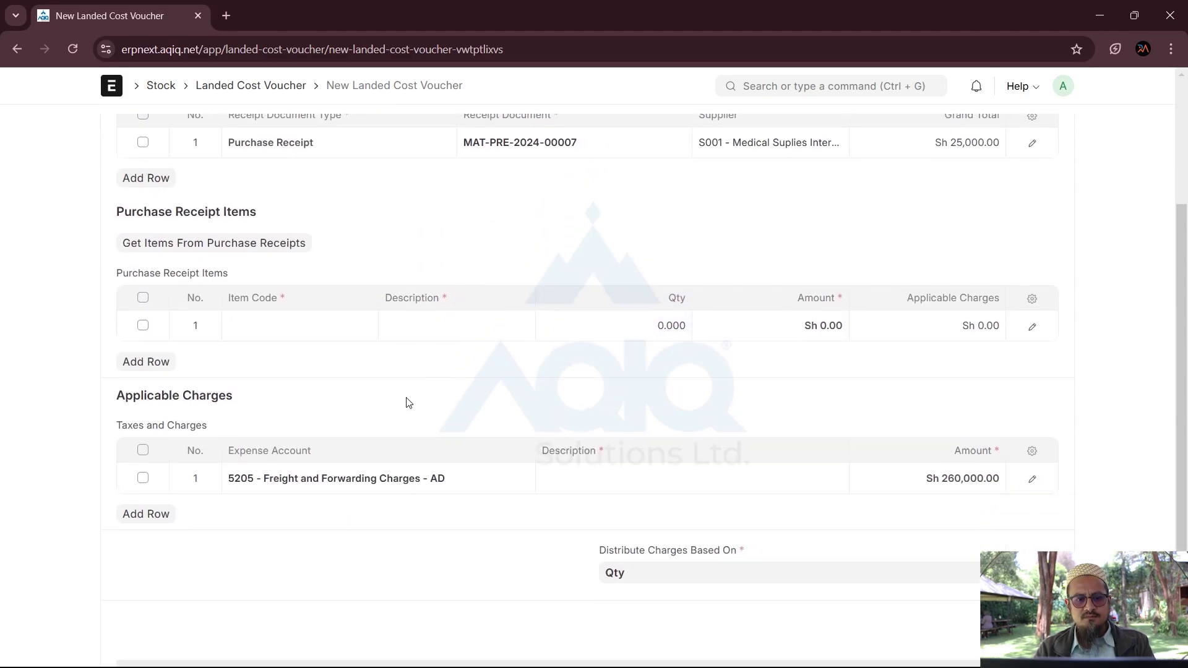
Step: Fetch receipt MAT-PRE-2024-00007's CT SCAN Machine and its 260,000.00 freight charge
left_click(152, 247)
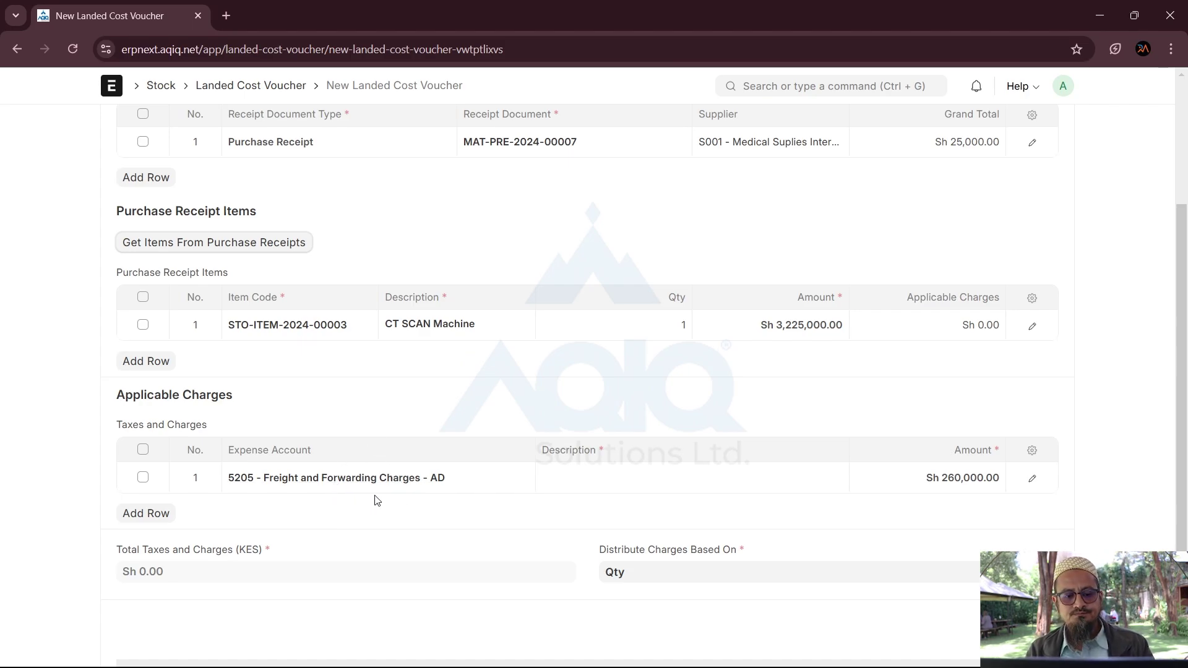
scroll(376, 500, "up", 4)
scroll(376, 500, "down", 5)
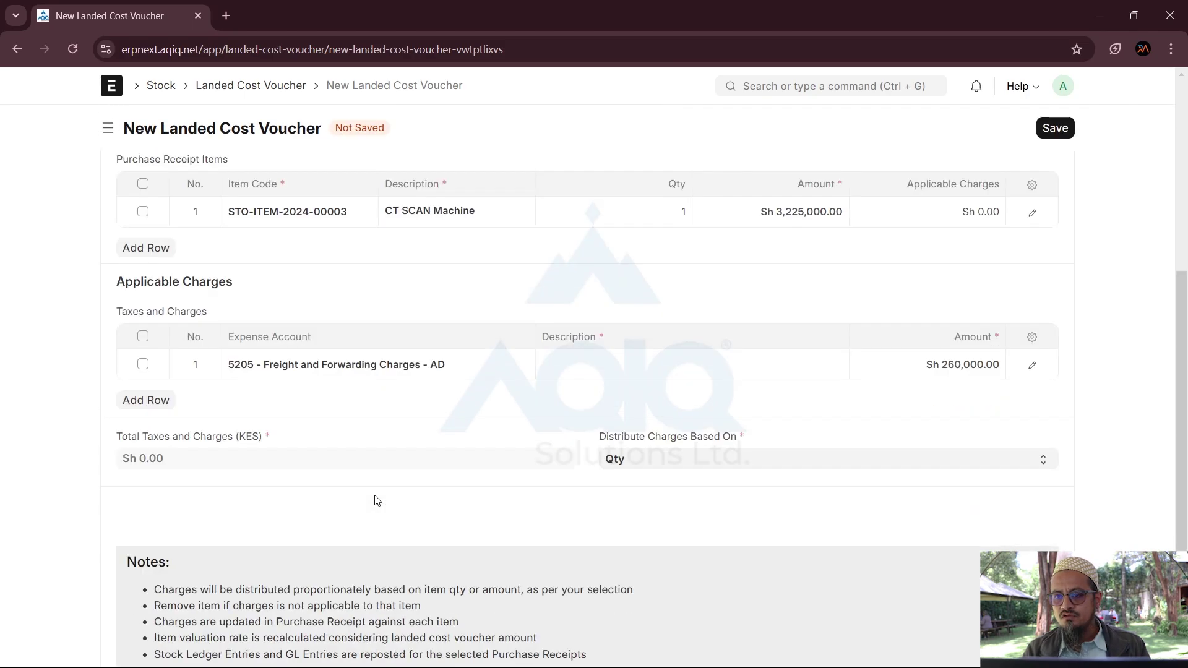
scroll(376, 501, "up", 2)
scroll(987, 175, "up", 3)
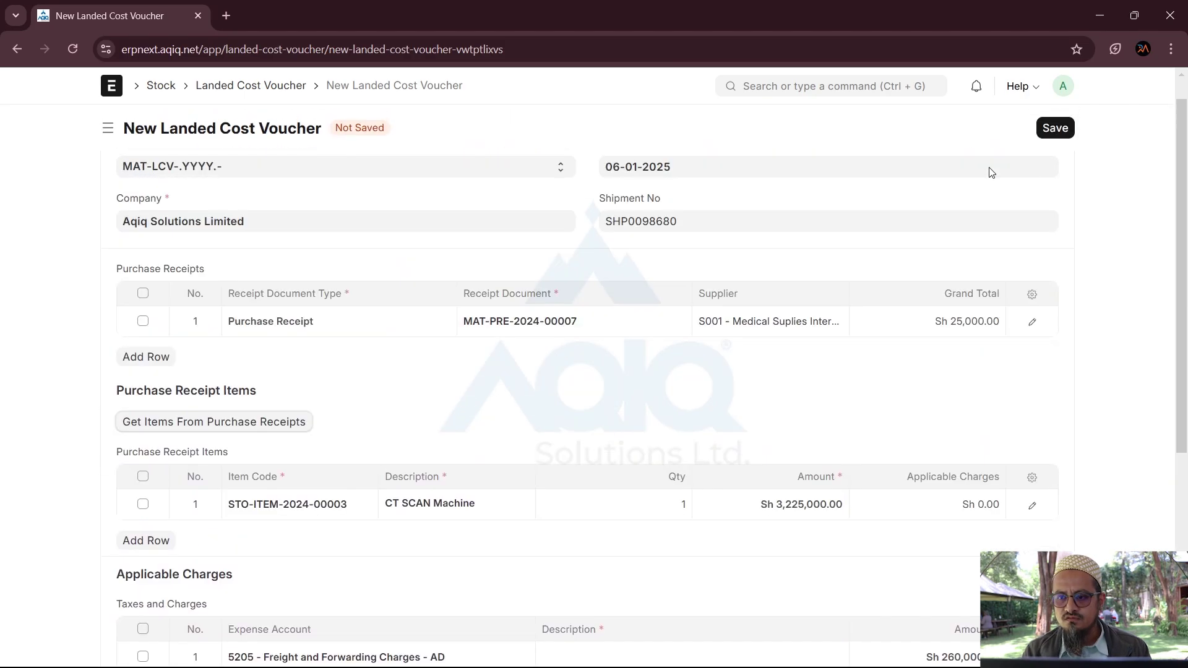
scroll(922, 357, "down", 3)
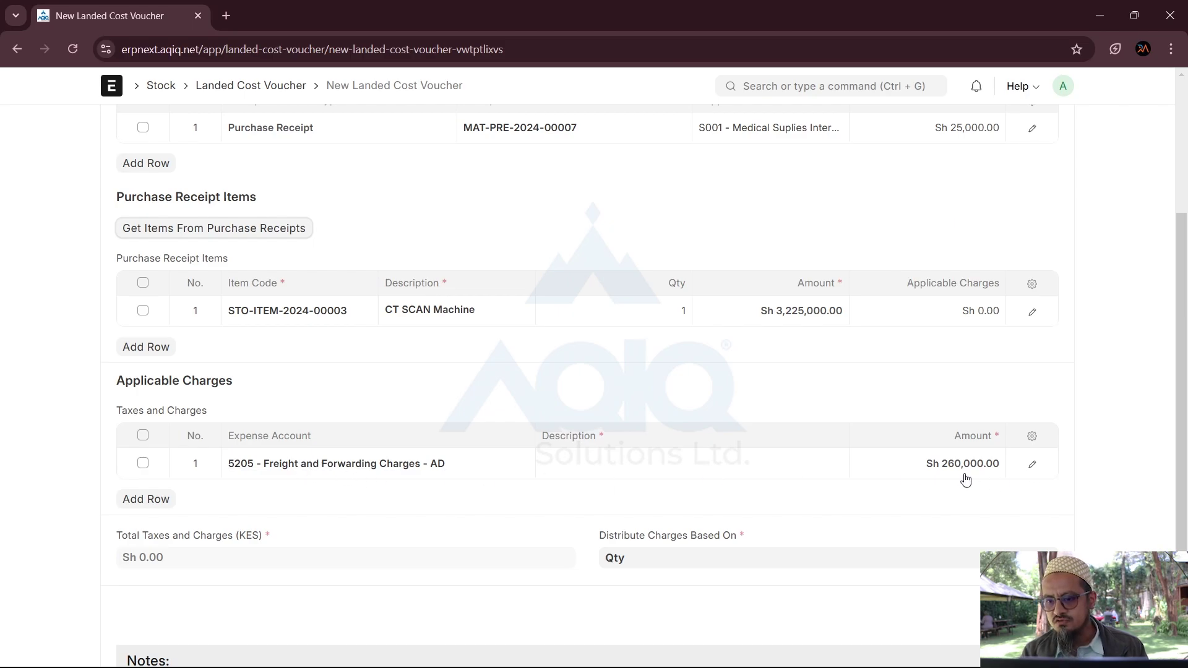
scroll(965, 480, "down", 3)
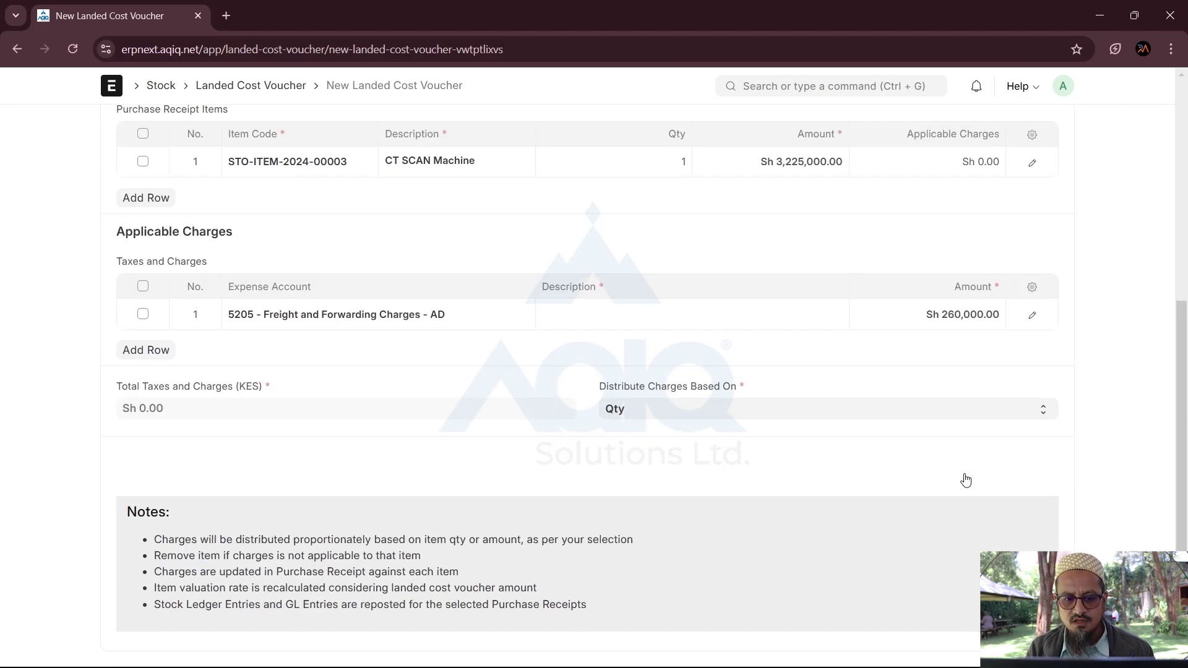
Step: Give the freight charge description 'hjjh' and save the voucher as draft MAT-LCV-2025-00001
left_click(645, 416)
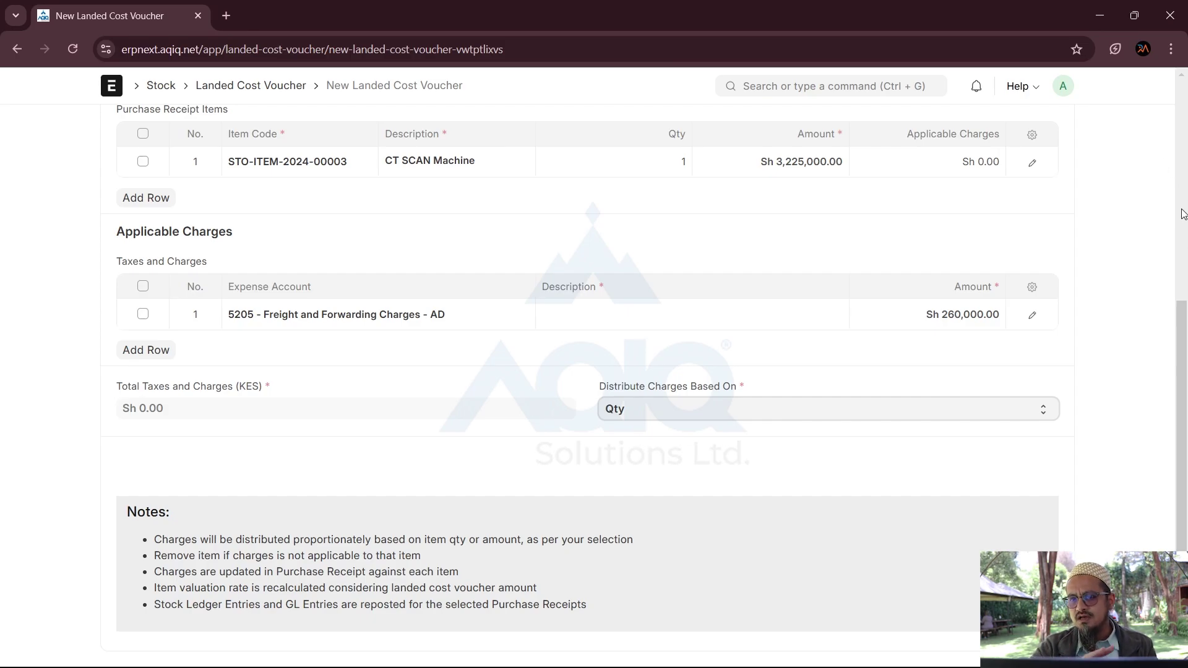
scroll(1182, 214, "up", 6)
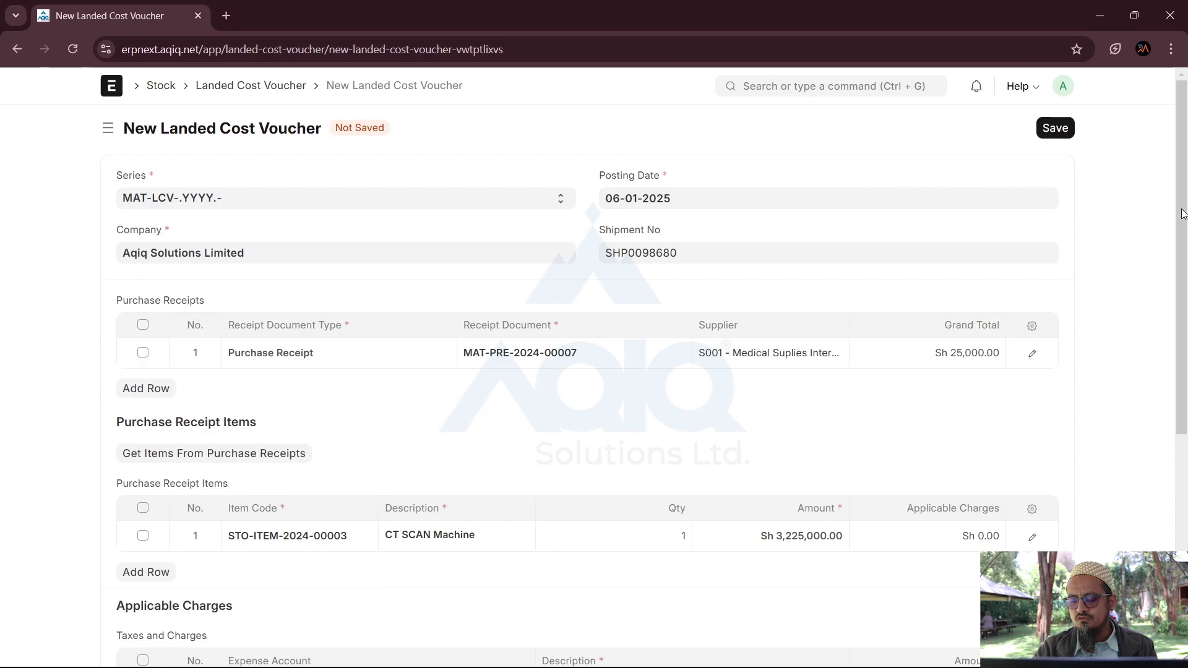
left_click(1052, 131)
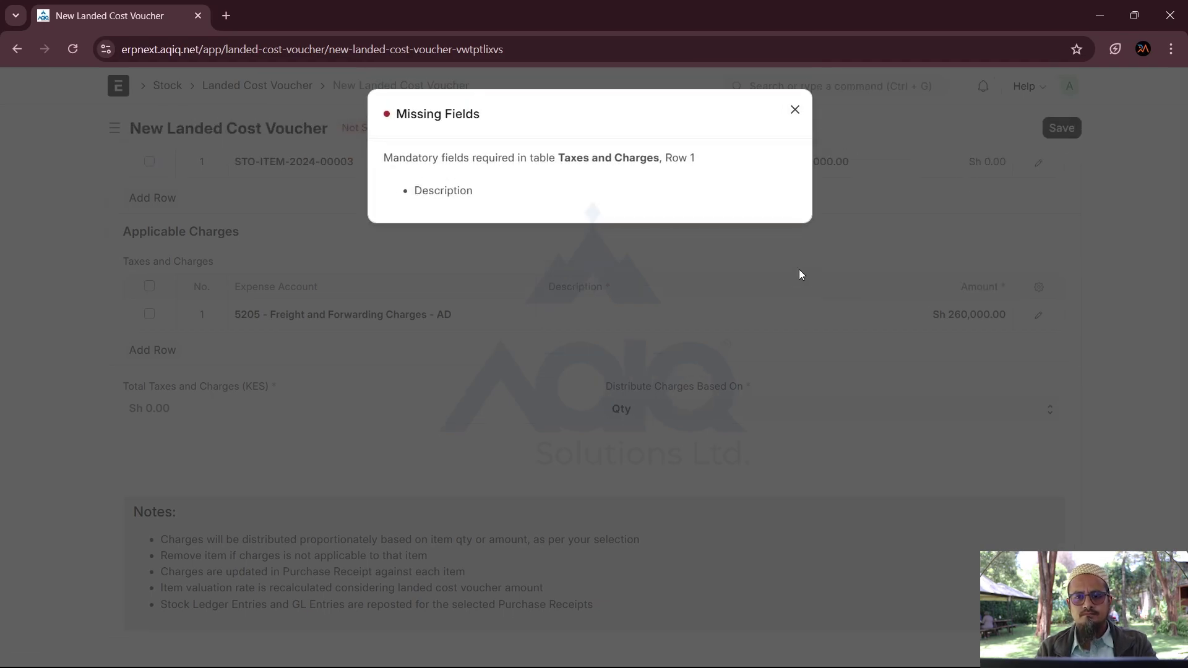
left_click(796, 111)
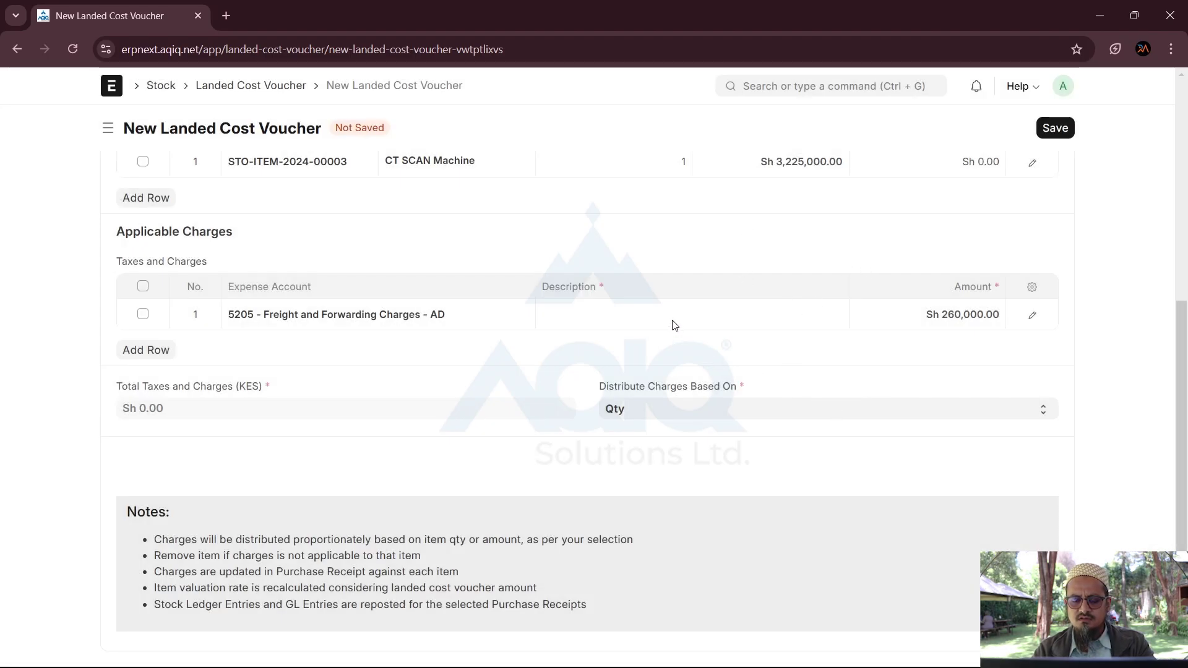
left_click(646, 323)
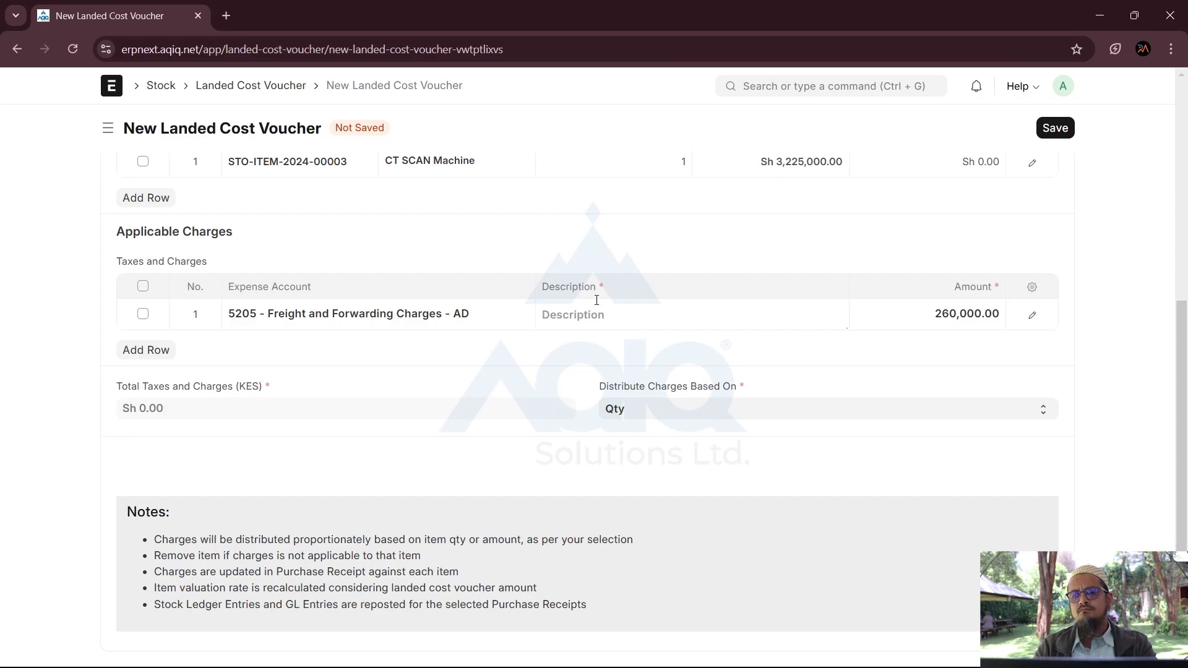
type("hjjh")
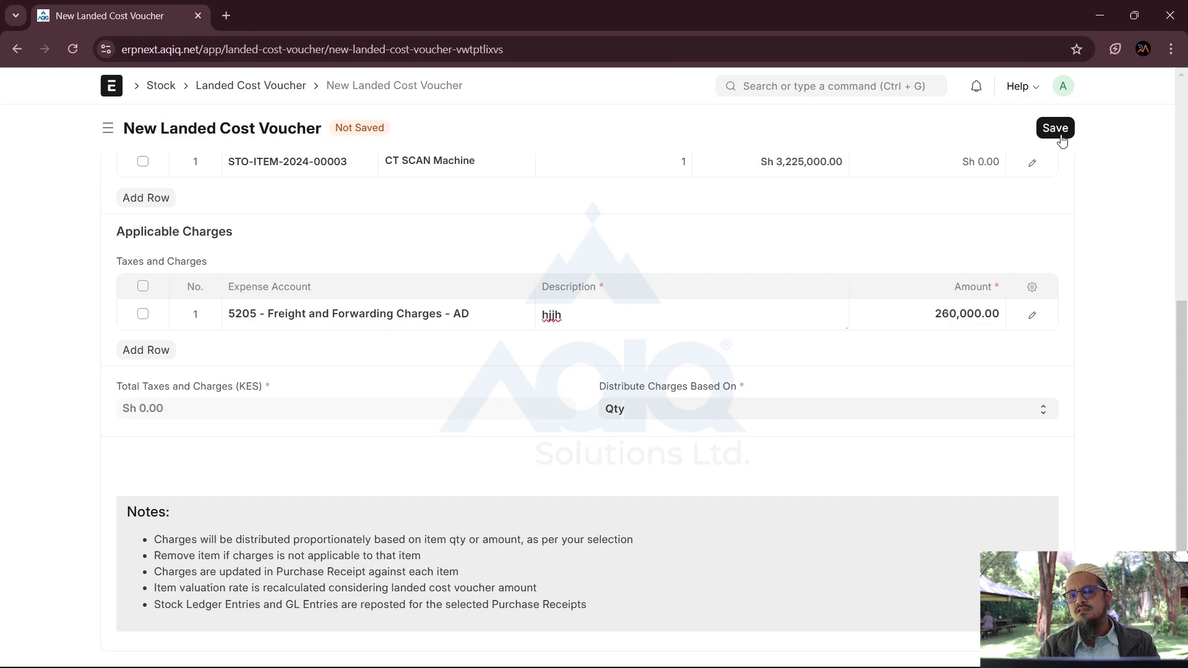
left_click(1061, 140)
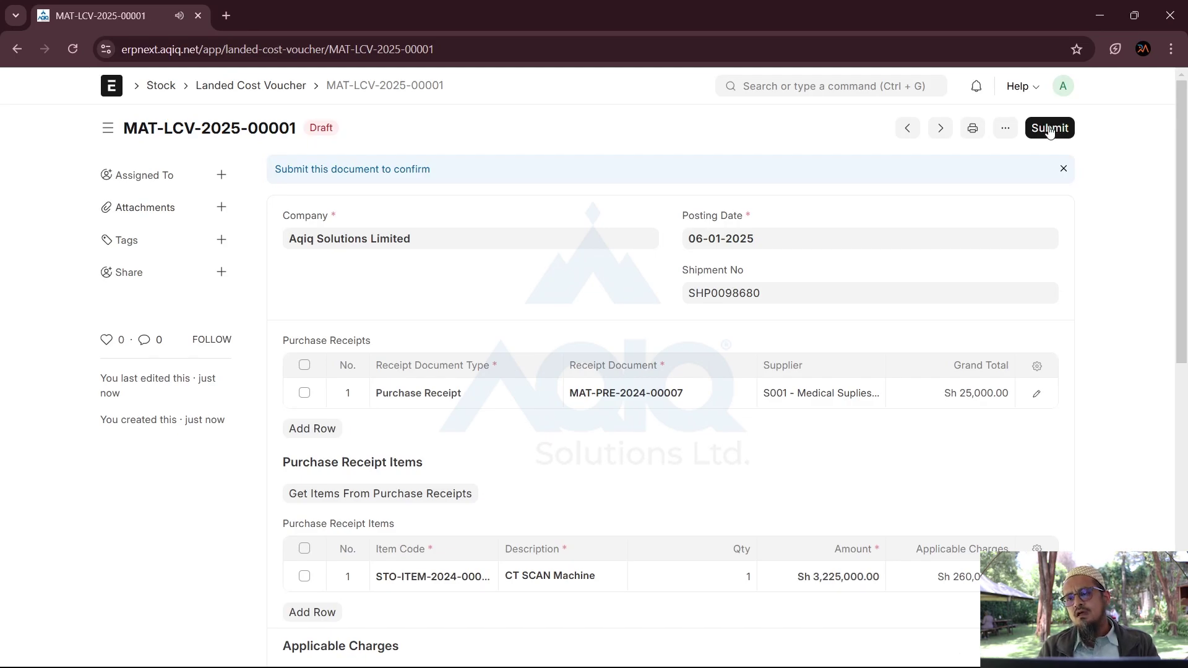
Step: Submit and confirm voucher MAT-LCV-2025-00001, then review its 260,000.00 CT SCAN Machine charge
left_click(1049, 129)
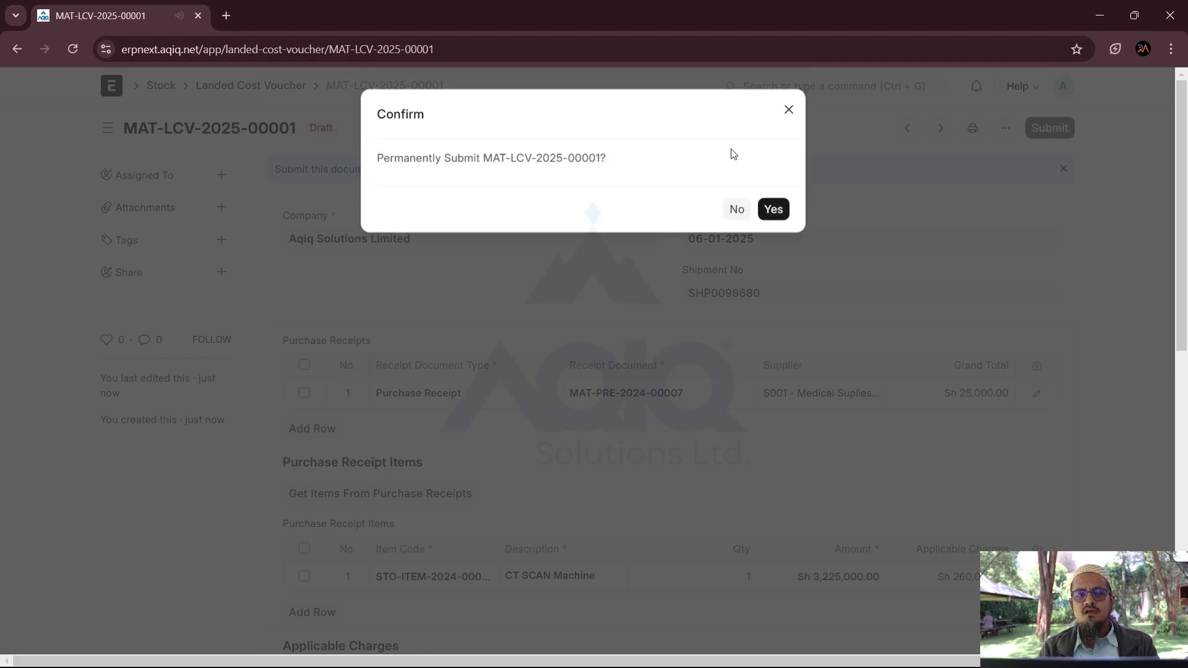
left_click(781, 211)
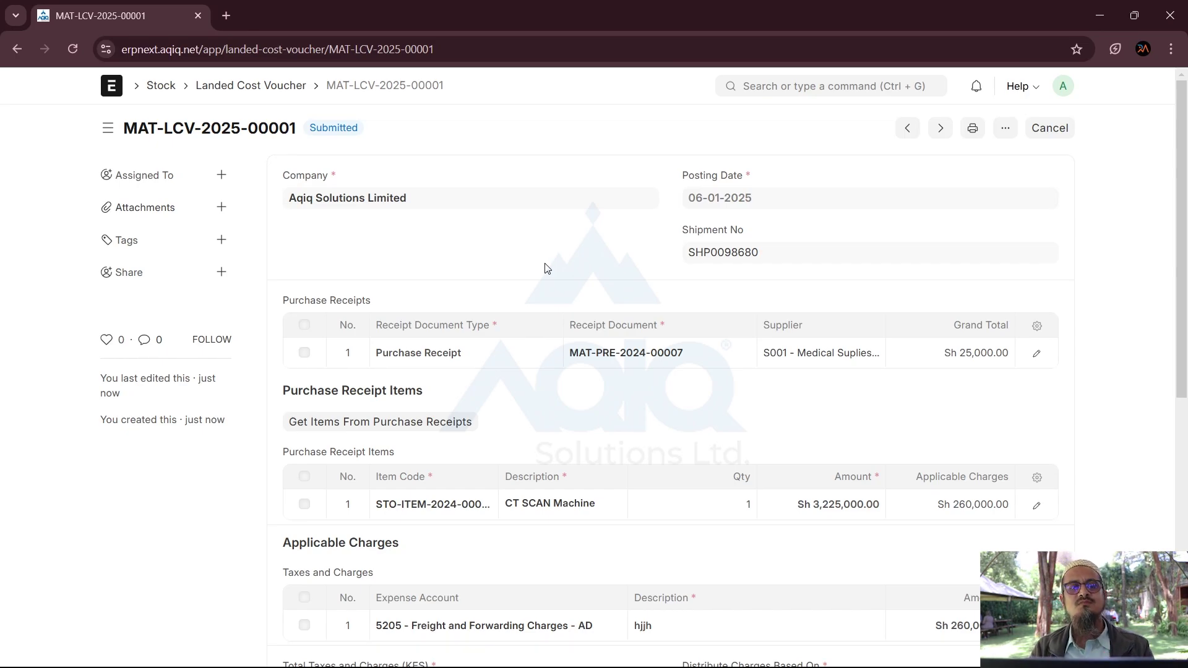
scroll(350, 251, "down", 1)
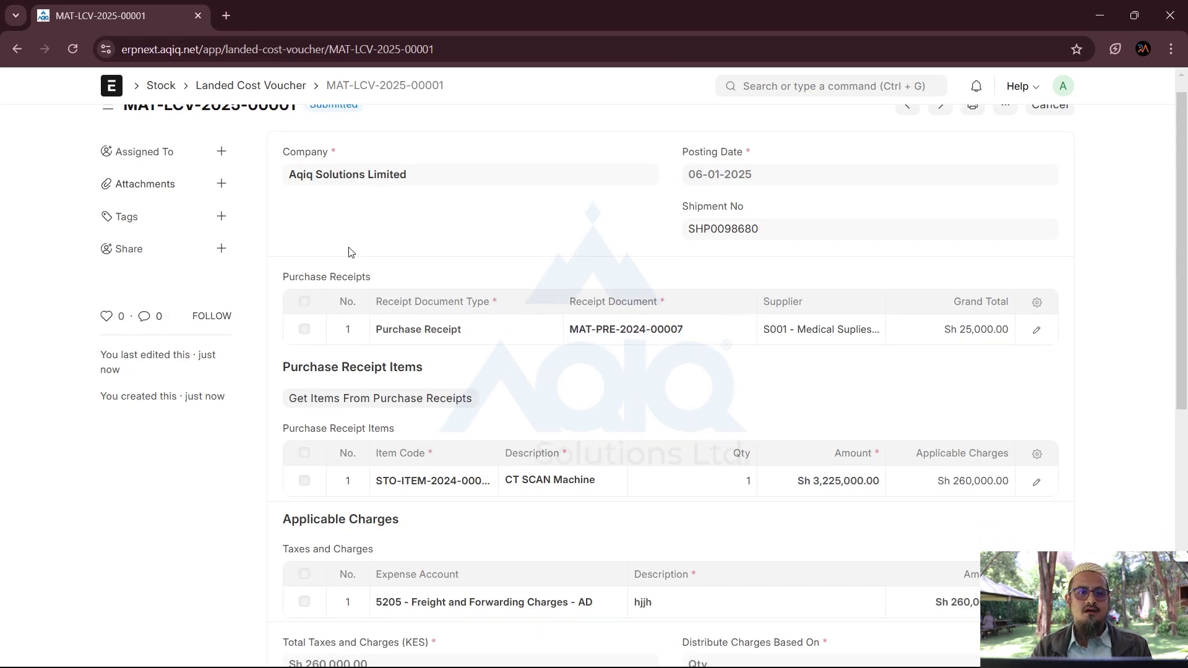
scroll(350, 252, "up", 1)
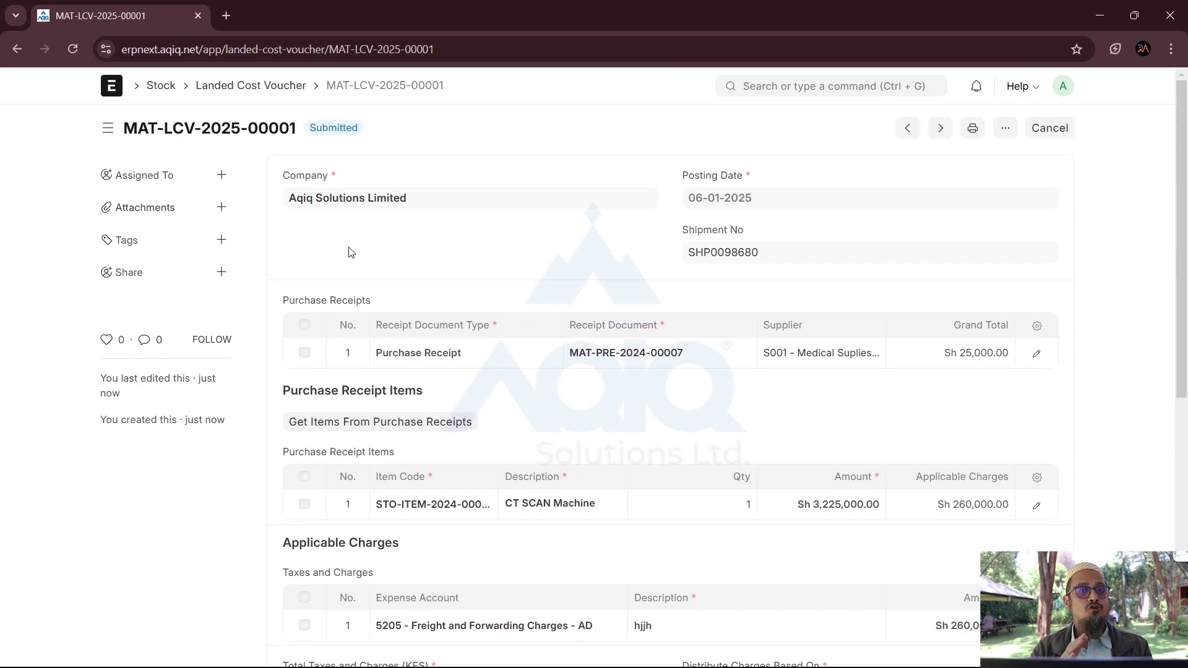
Step: Go from the Home workspace to the Buying workspace
left_click(120, 94)
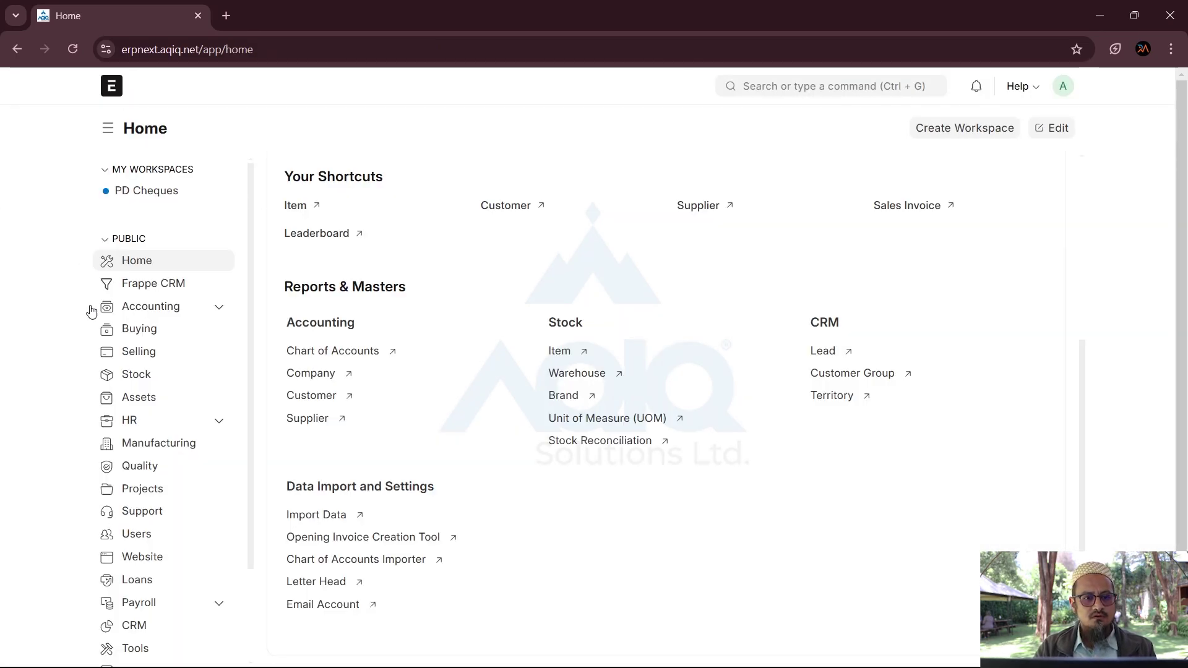
left_click(134, 332)
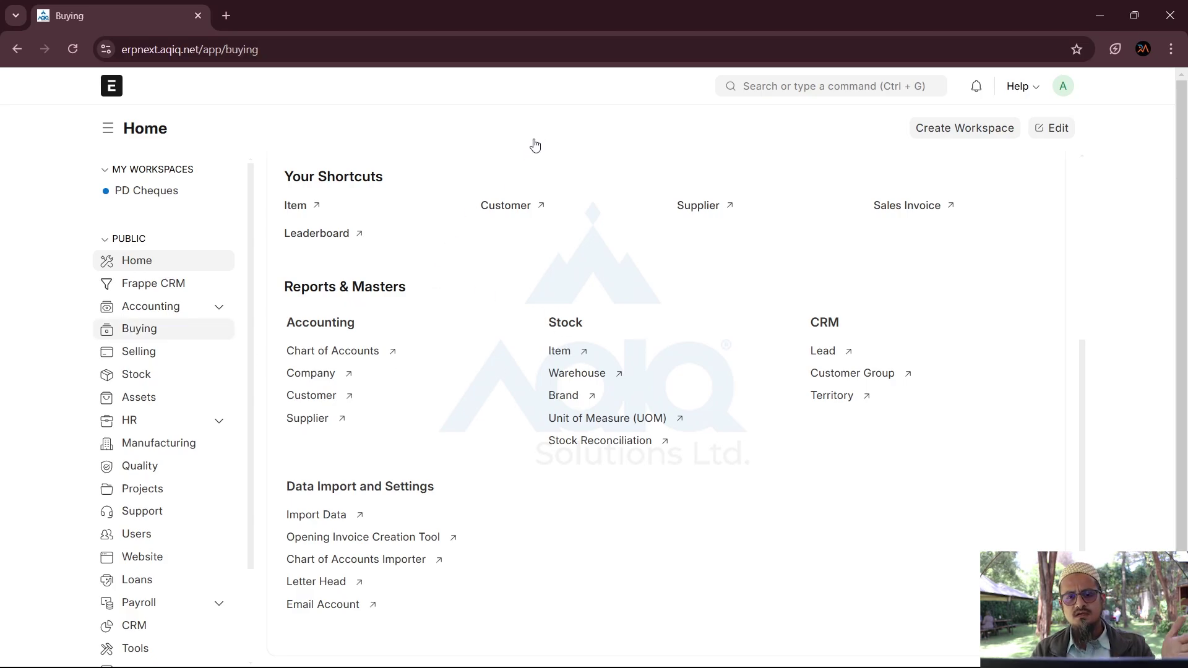
left_click(136, 332)
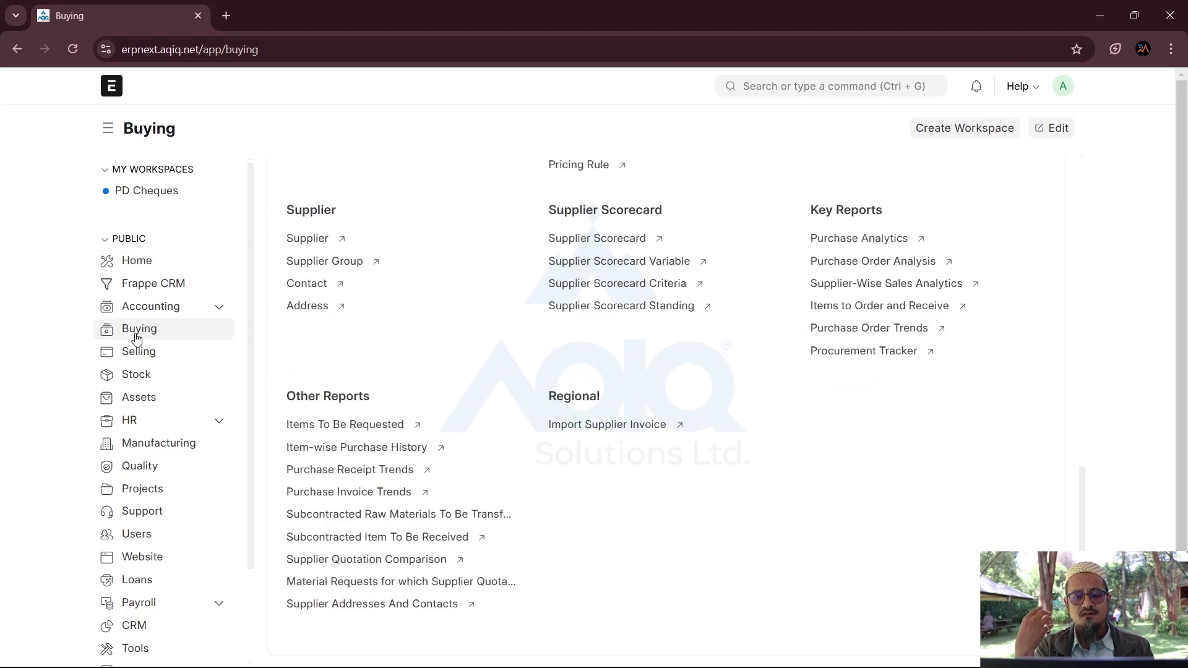
Step: Open the Purchase Analytics report from Buying's shortcuts
scroll(419, 339, "up", 6)
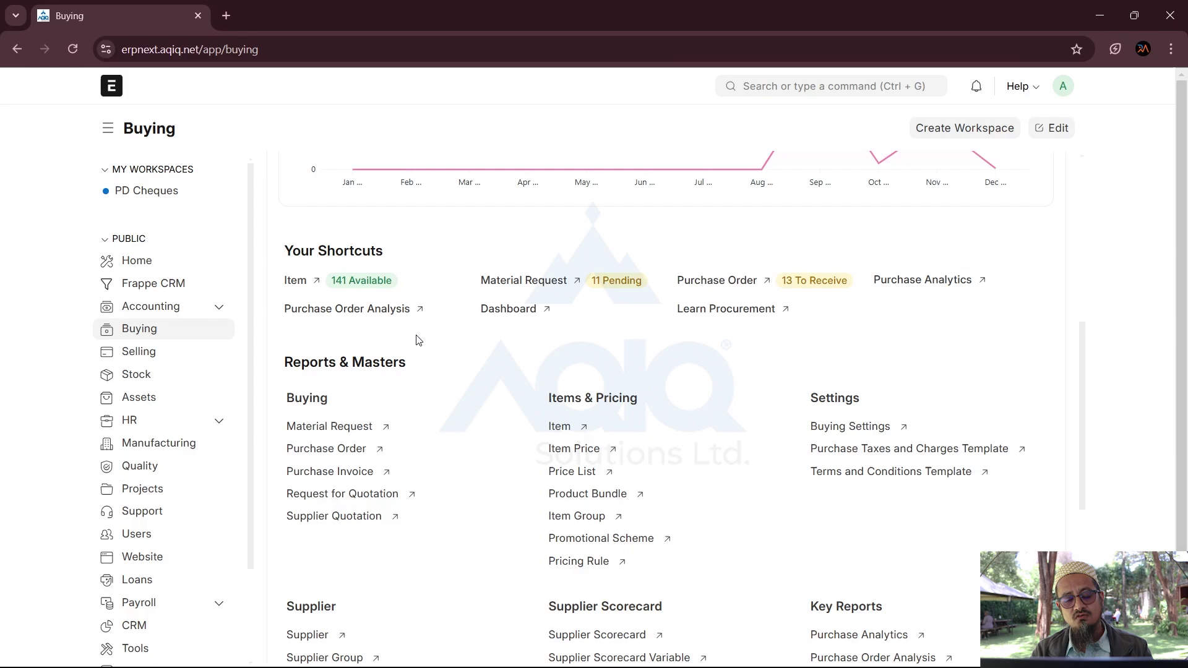
scroll(417, 605, "down", 4)
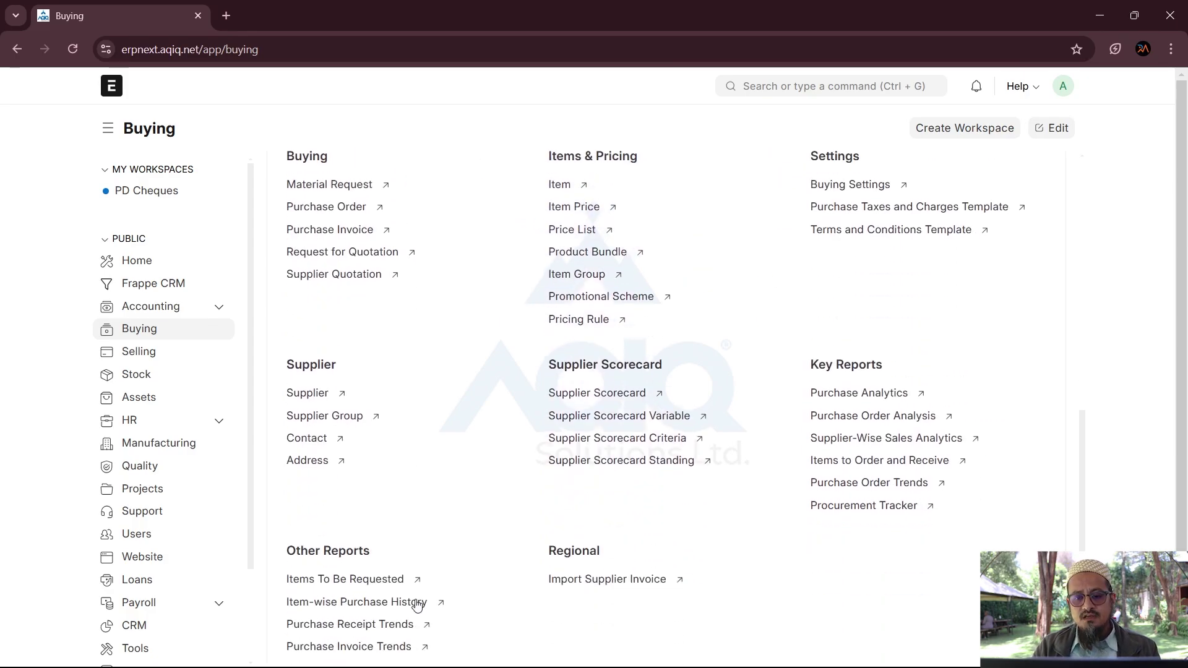
scroll(417, 604, "down", 3)
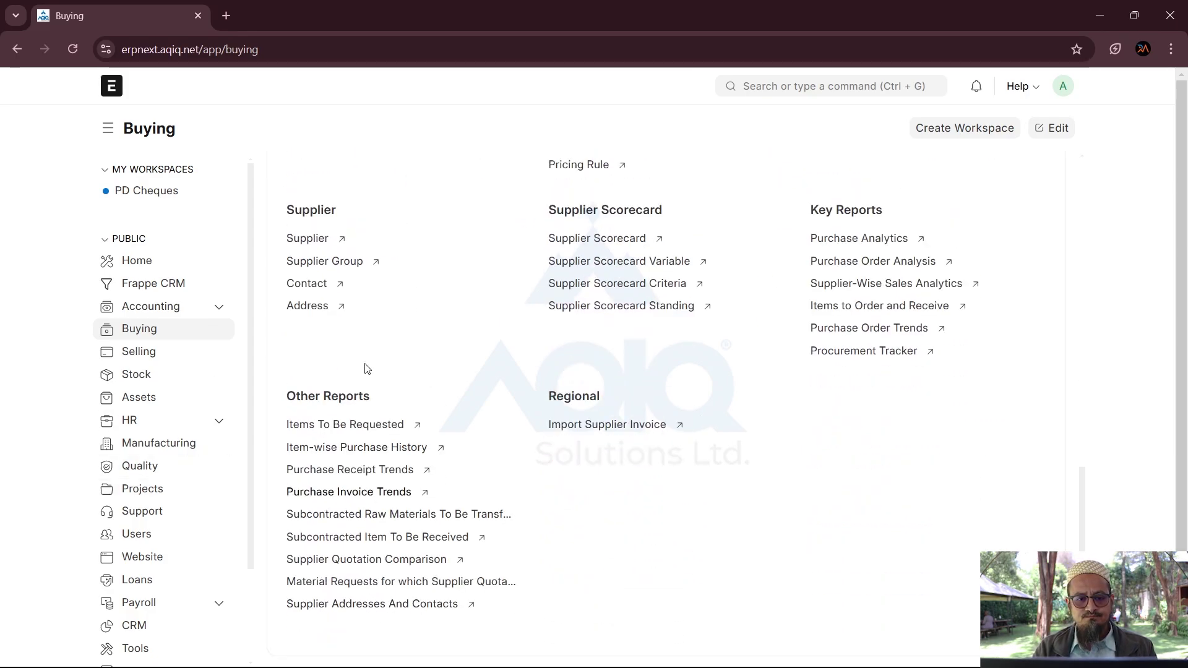
scroll(509, 476, "up", 6)
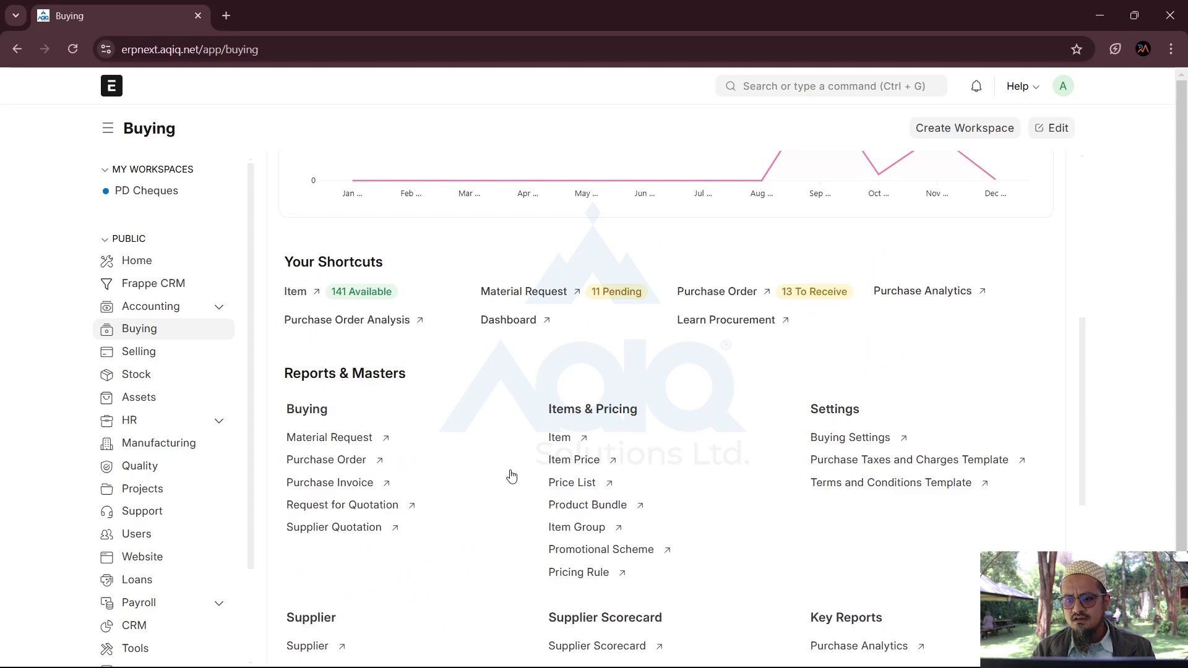
left_click(940, 290)
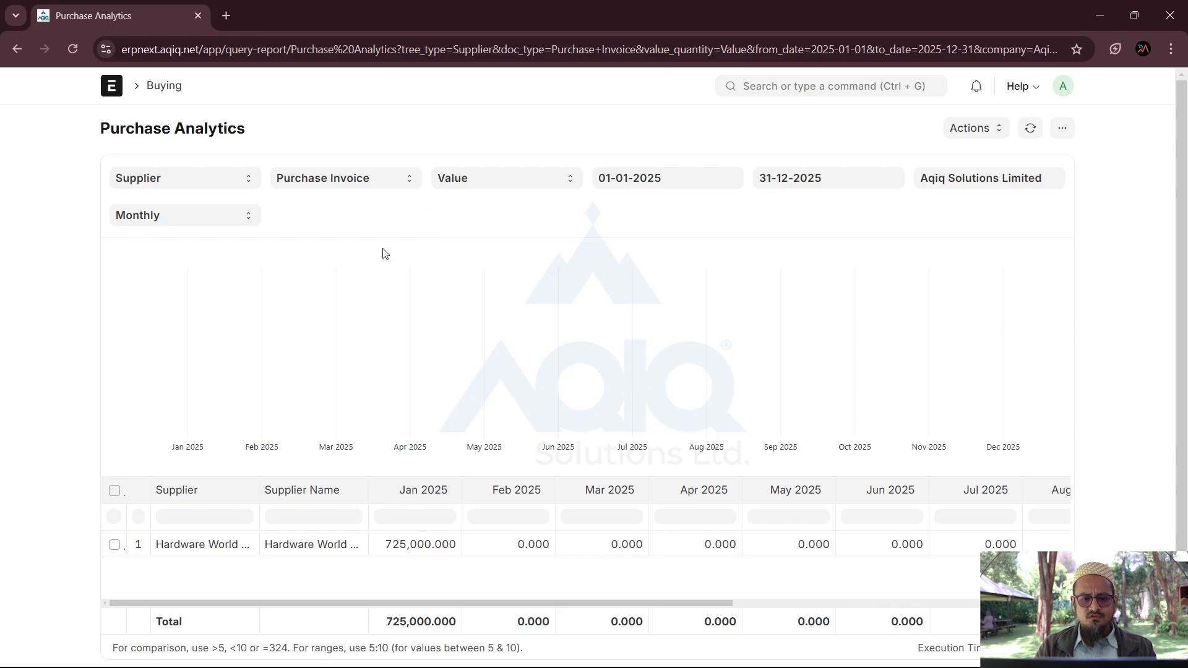
Step: Change the From Date year from 2025 to 2024 so the report runs 01-01-2024 to 31-12-2025
left_click(679, 178)
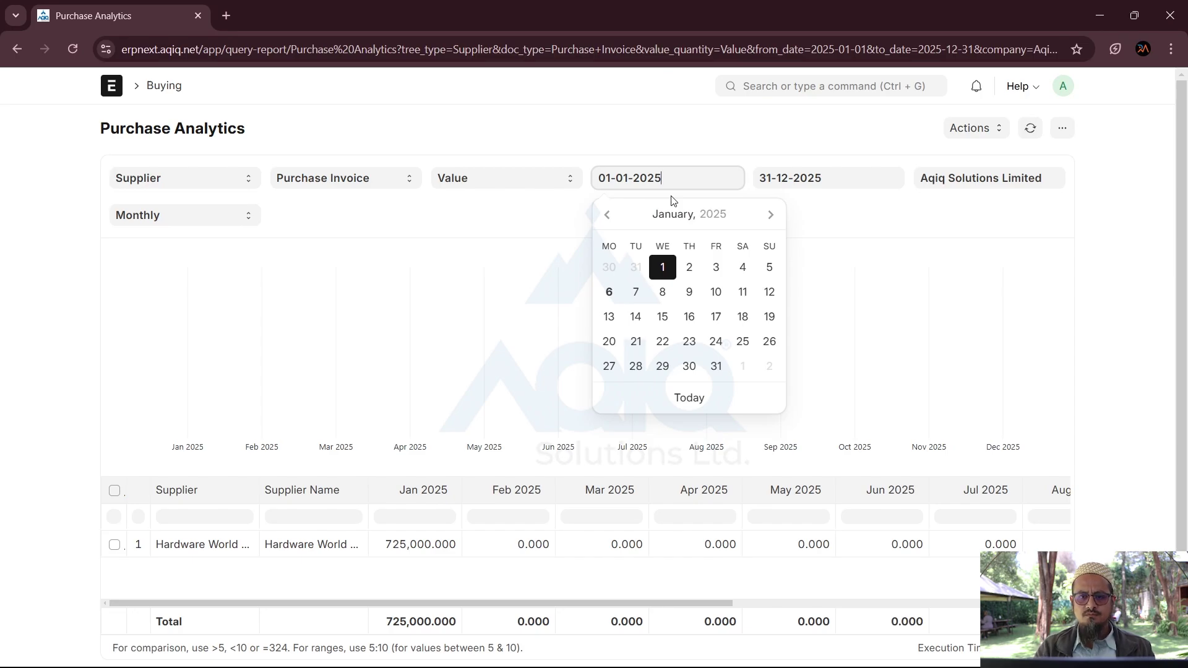
key("BackSpace")
type("4")
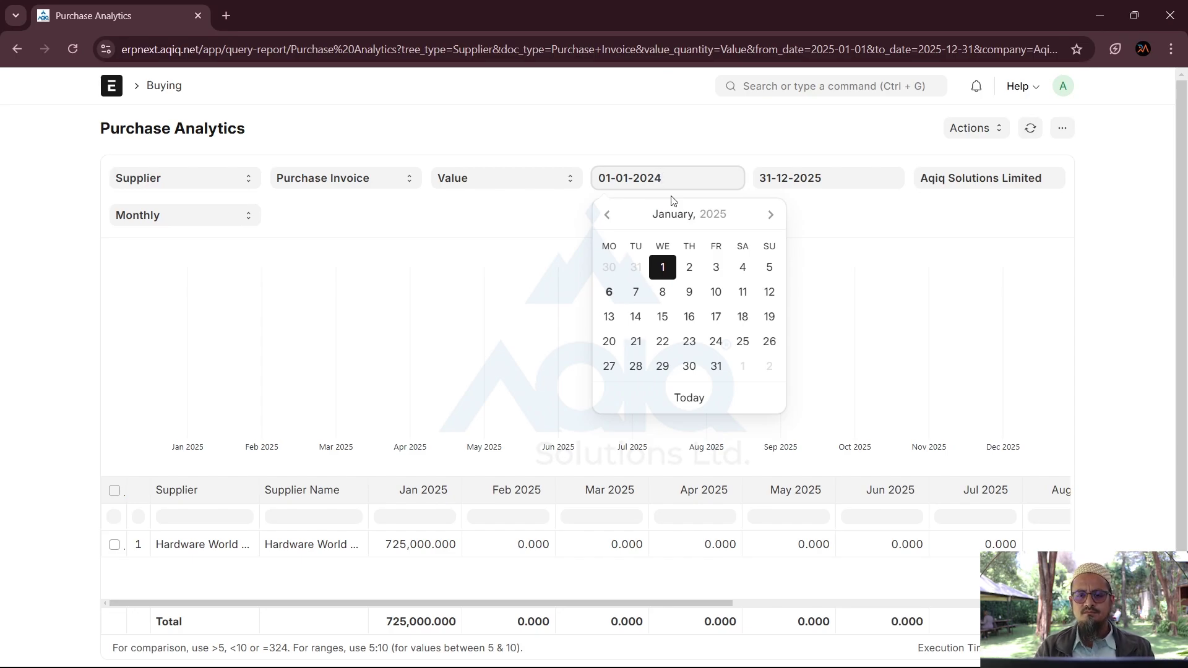
left_click(496, 233)
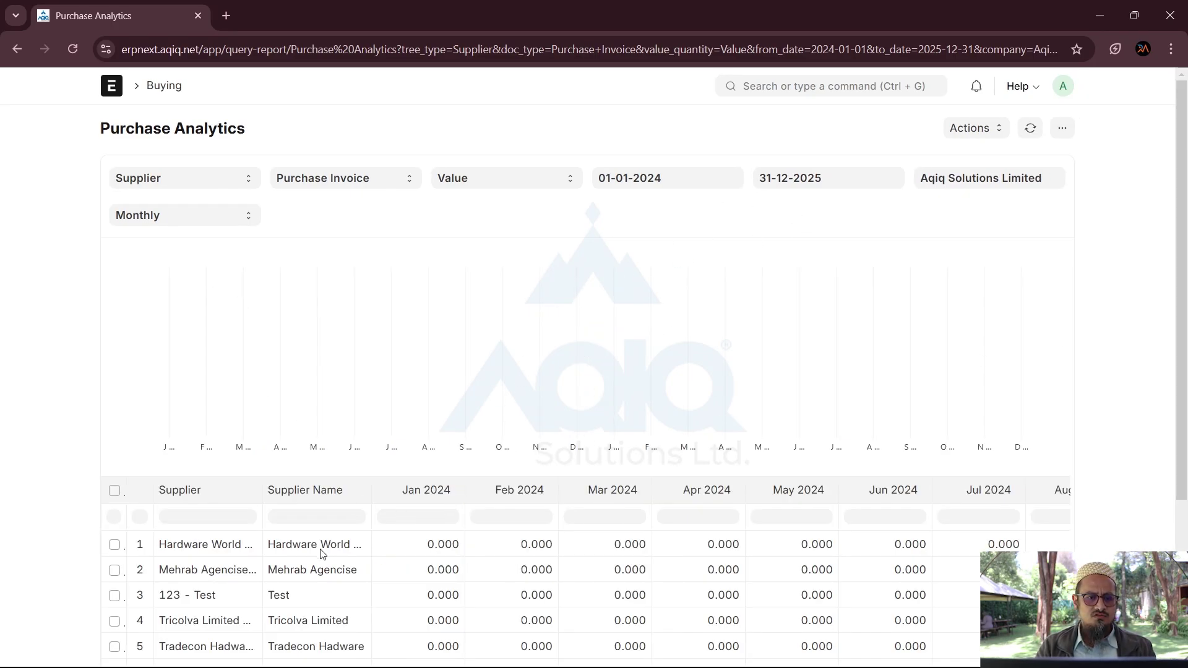
scroll(321, 553, "down", 4)
scroll(321, 554, "up", 3)
scroll(321, 554, "down", 1)
scroll(321, 554, "up", 1)
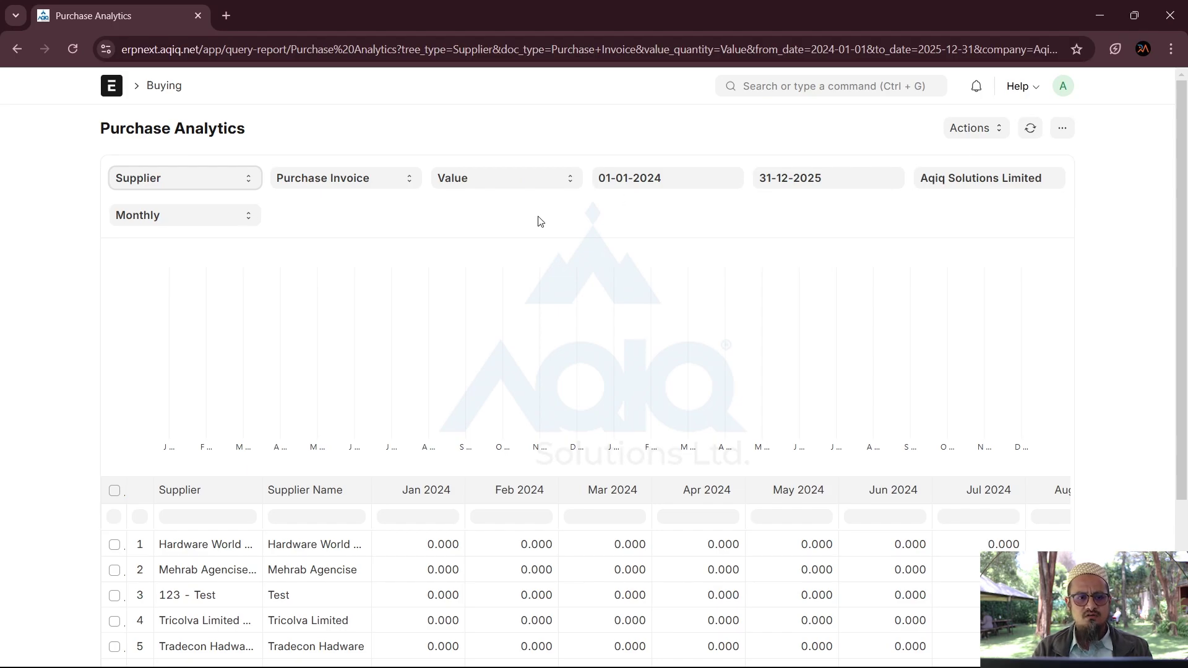
Step: Switch the report's range from Monthly to Yearly
left_click(247, 217)
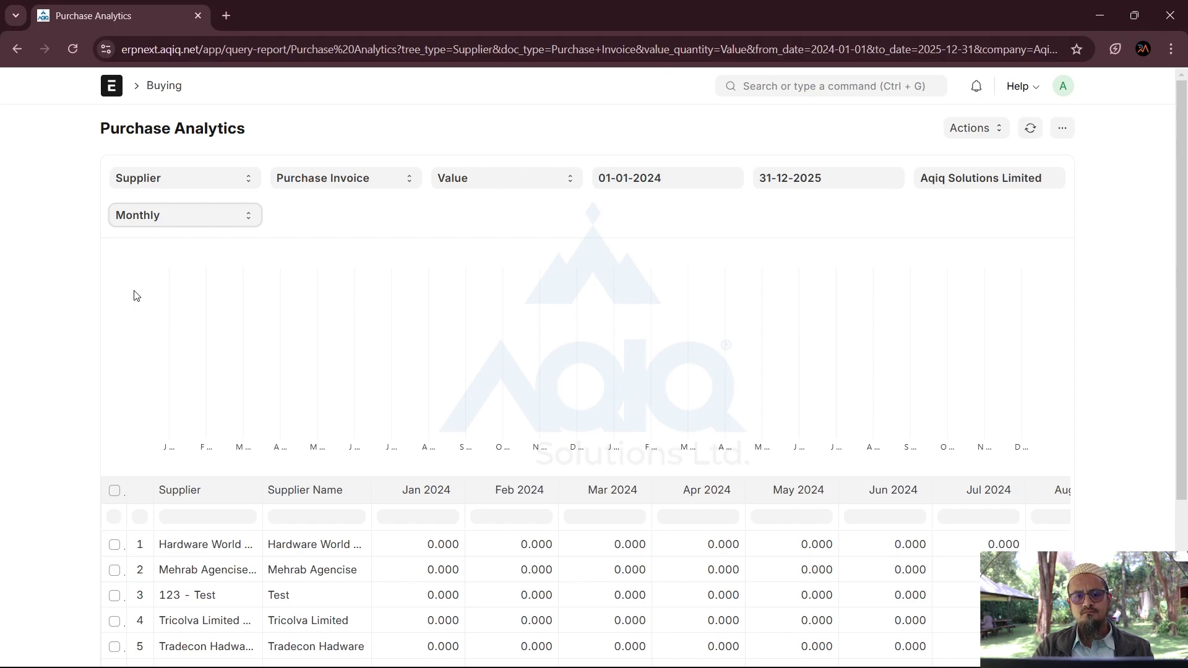
key("y")
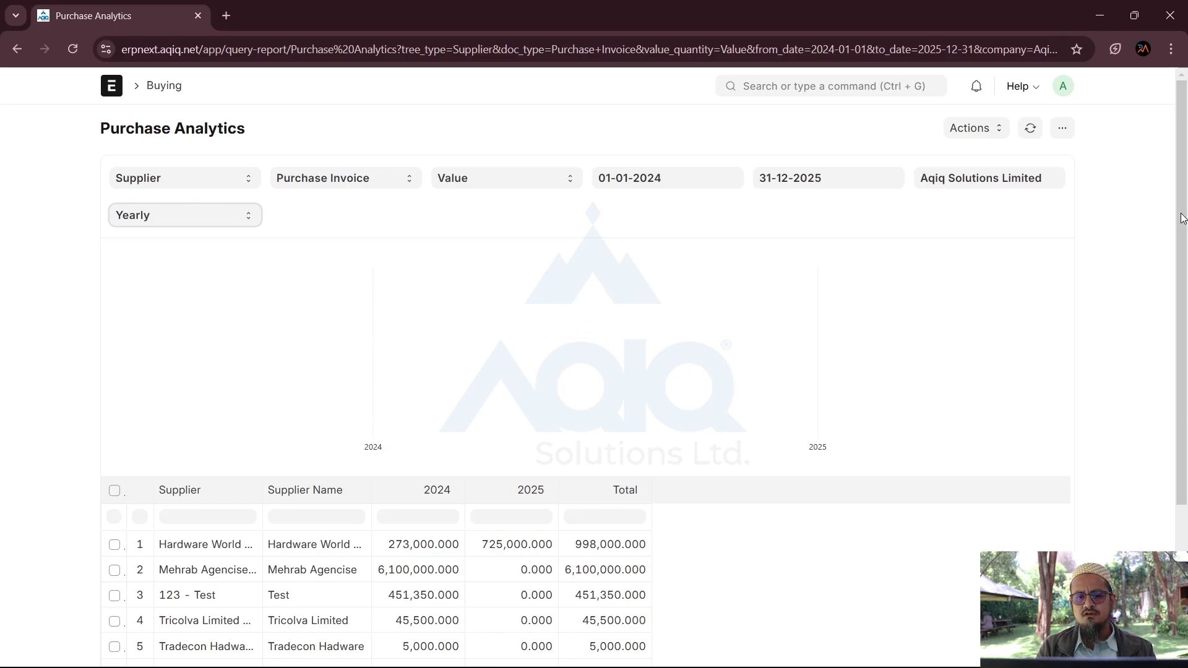
left_click_drag(1181, 217, 1177, 396)
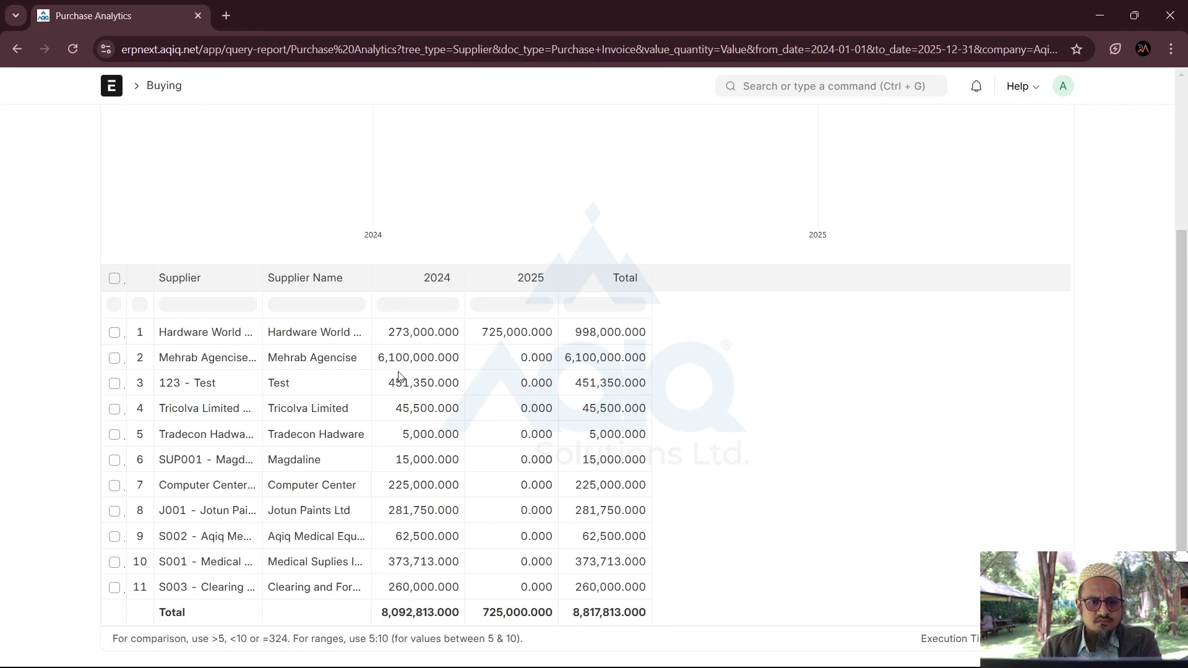
Step: Chart the first two suppliers, Hardware World and Mehrab Agencise, as lines
left_click(114, 358)
scroll(115, 365, "up", 3)
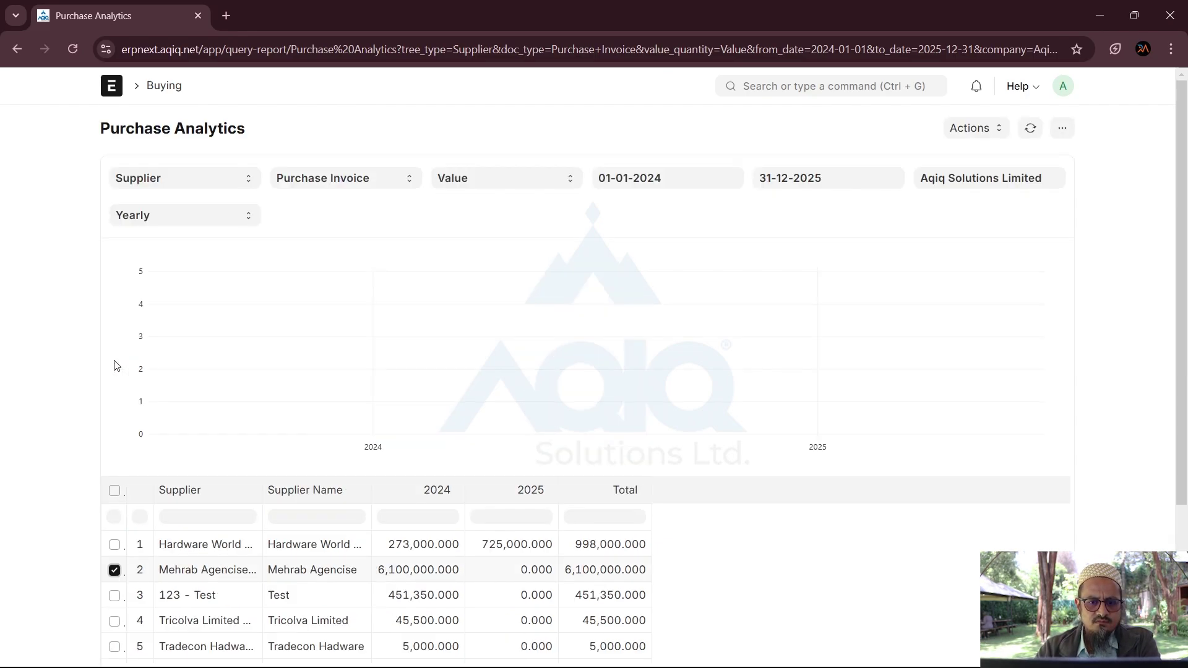
double_click(112, 545)
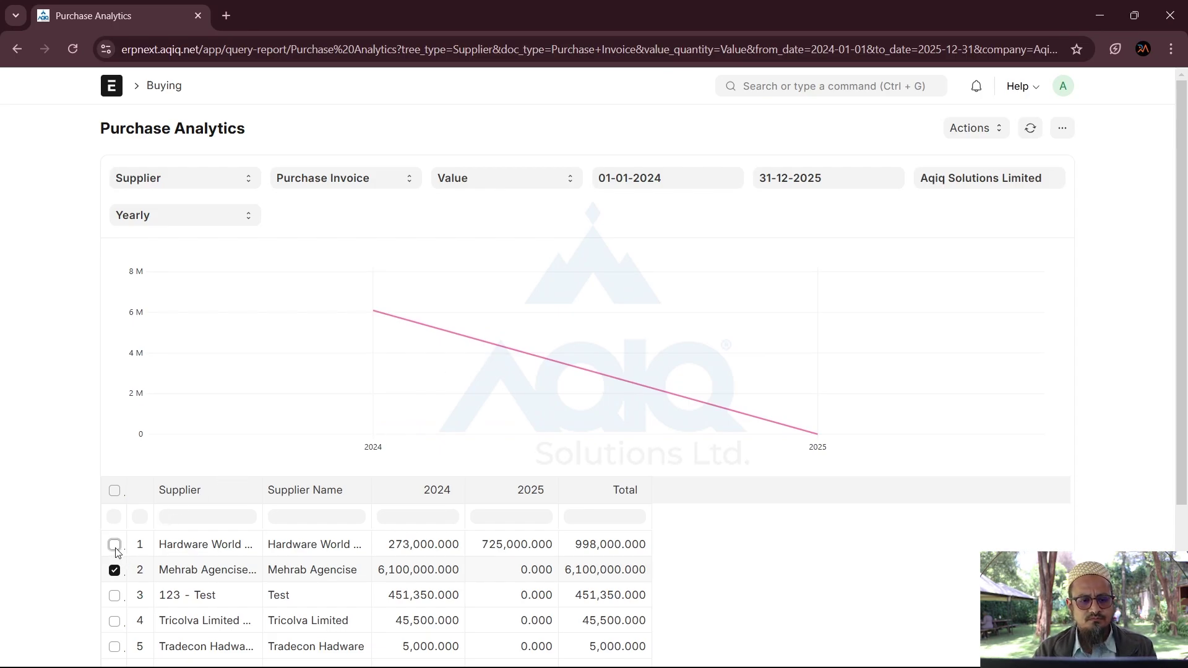
left_click(115, 545)
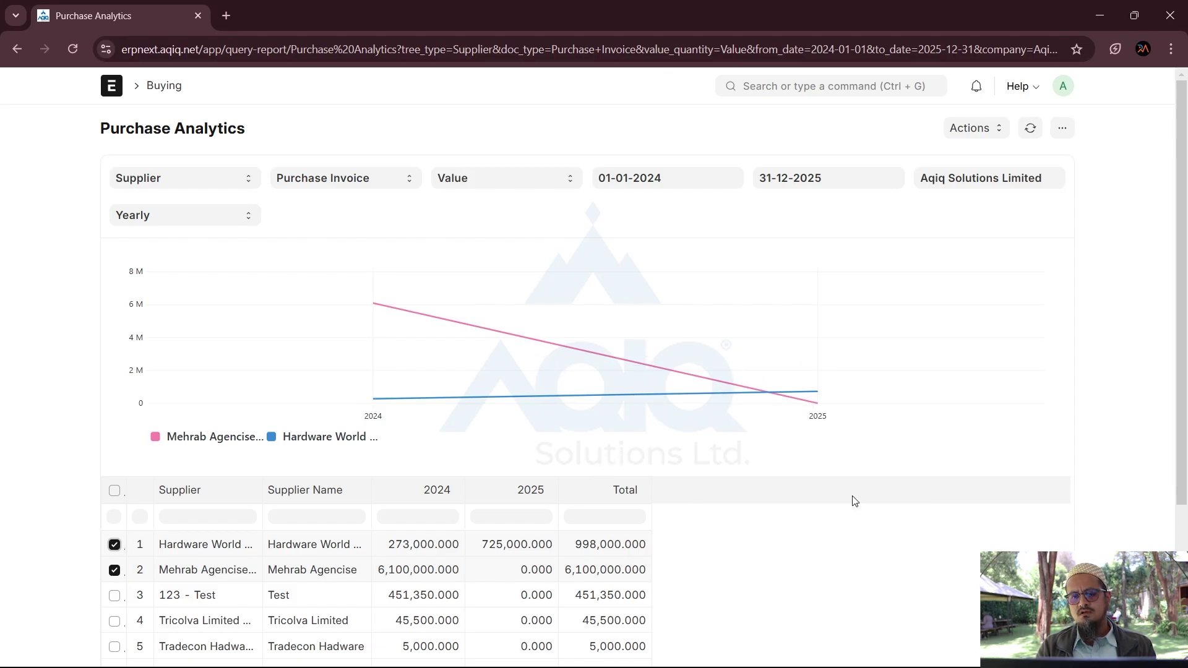
mouse_move(863, 408)
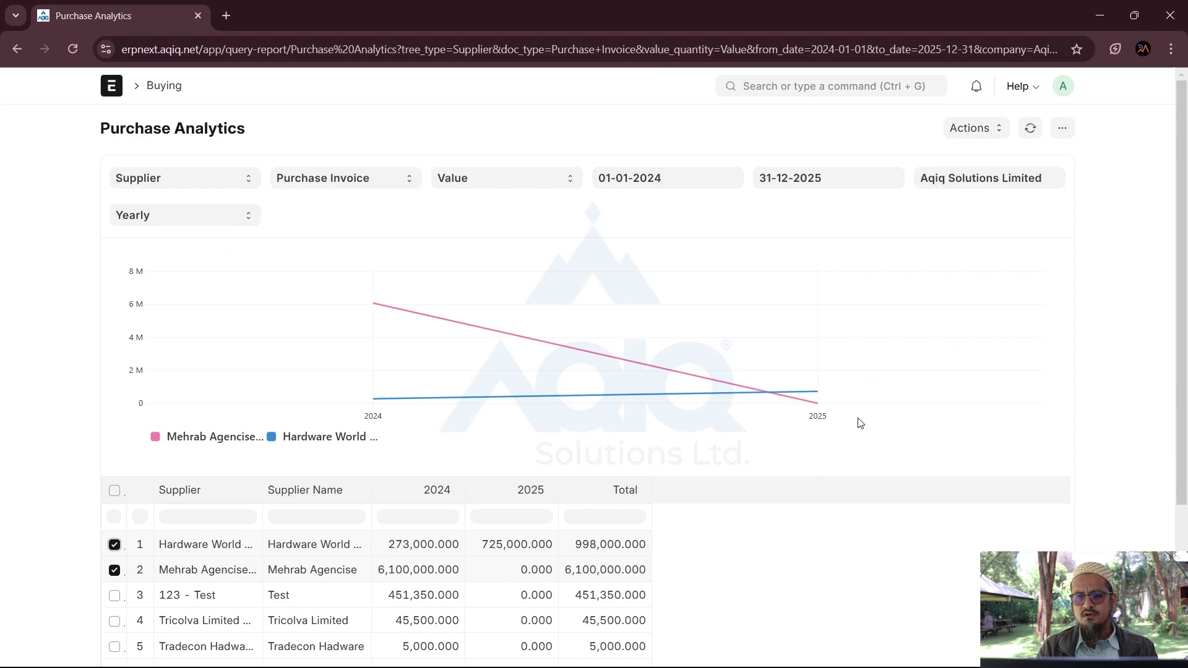
scroll(1156, 408, "down", 1)
scroll(1166, 387, "down", 2)
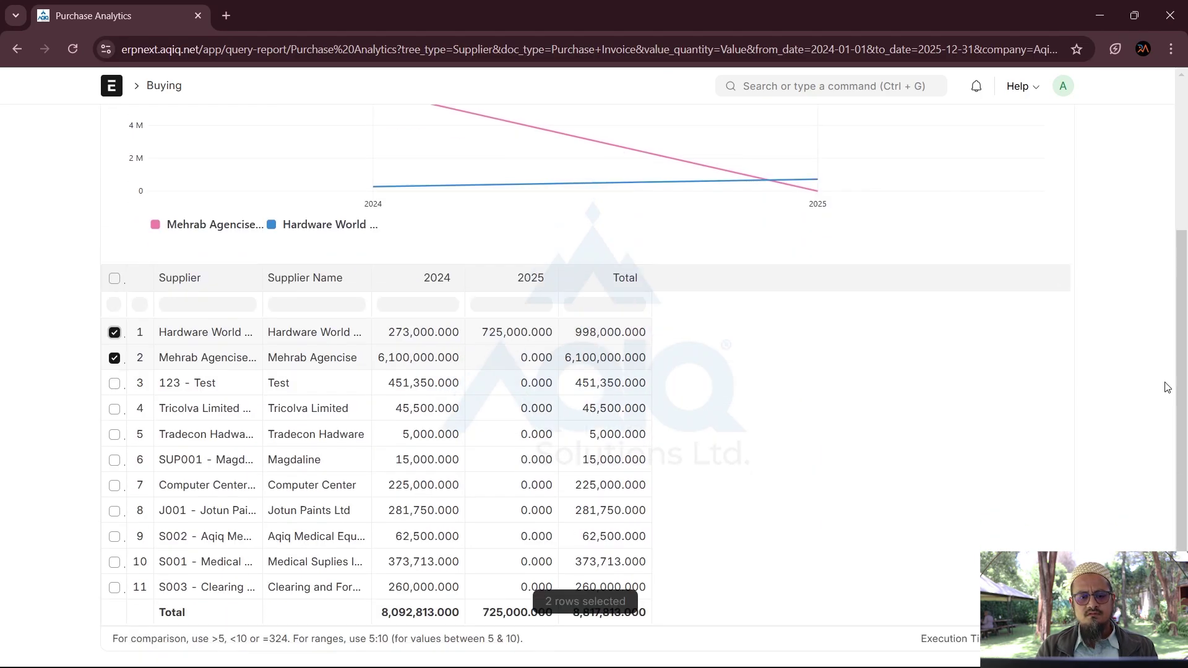
scroll(1167, 388, "up", 4)
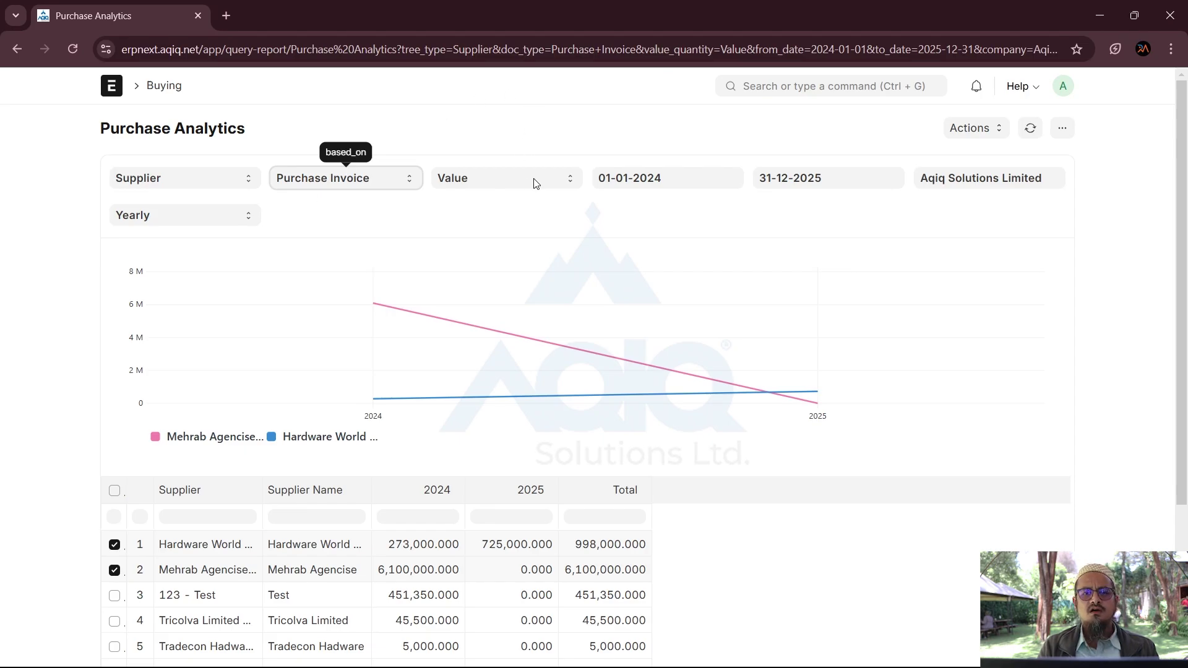
Step: Show quantities instead of values and group the report by Item
left_click(456, 221)
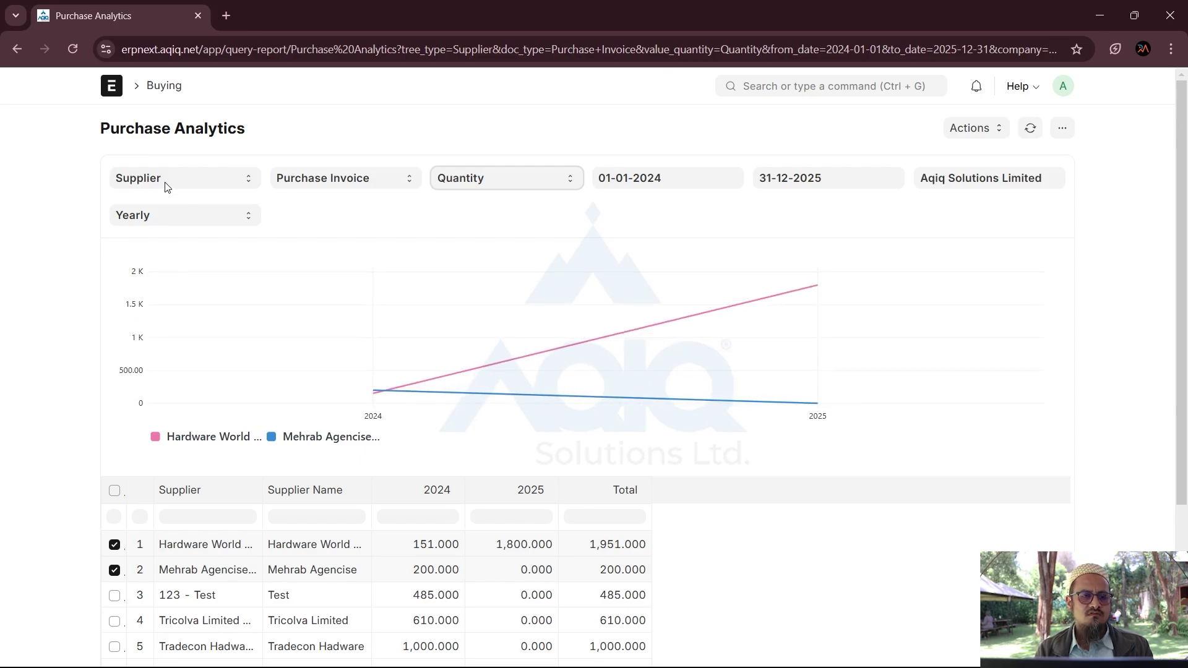
left_click(165, 186)
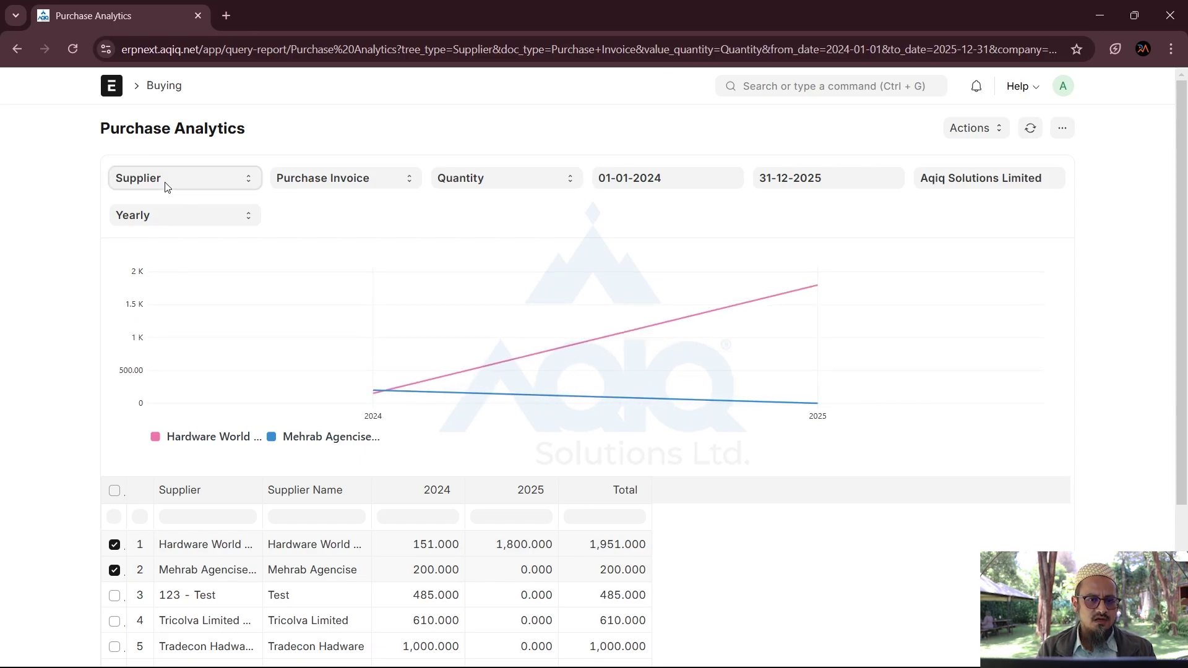
left_click(124, 258)
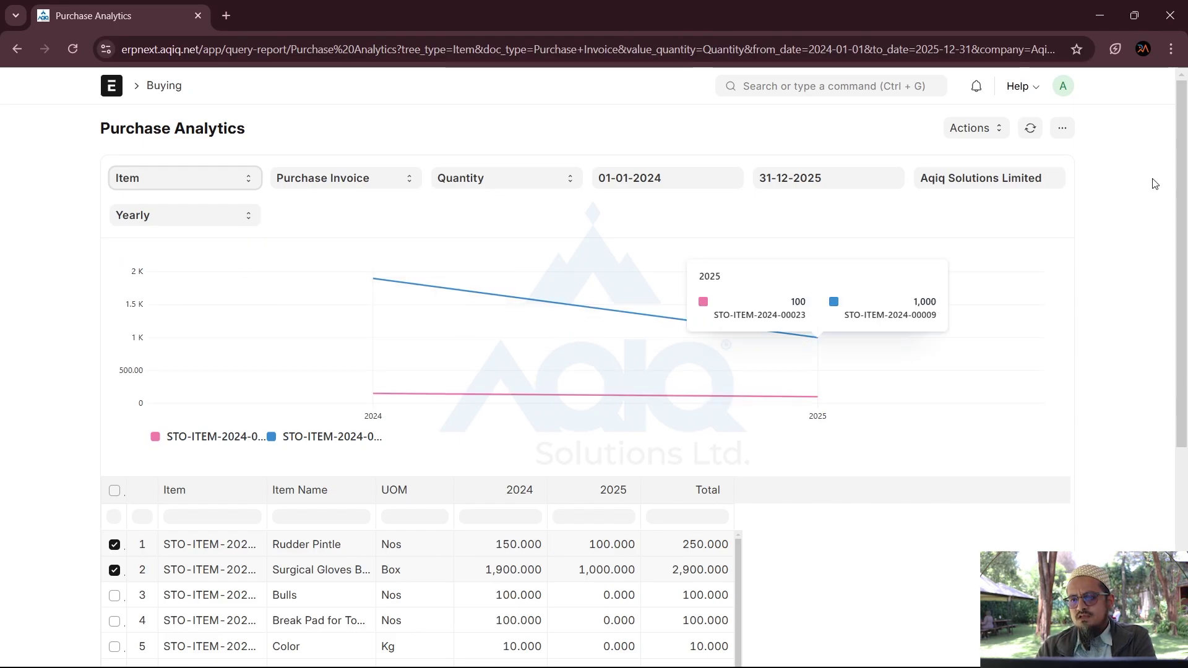
Step: Review the item rows, then return to the Home workspace
scroll(1149, 196, "down", 5)
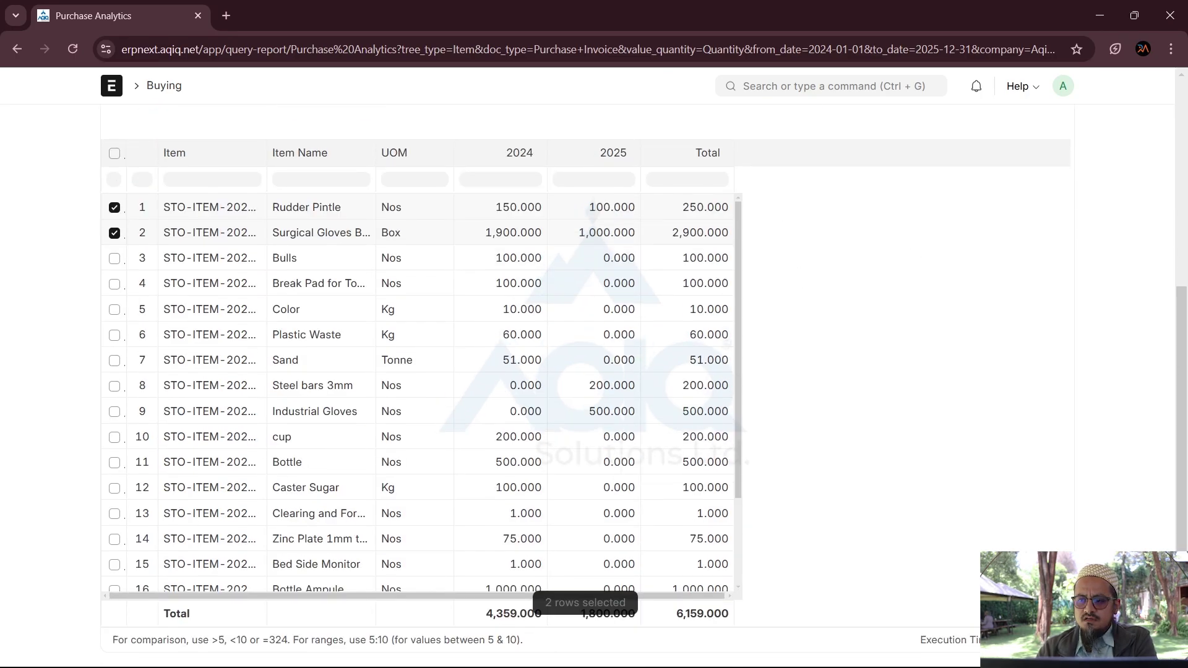
scroll(1180, 331, "up", 5)
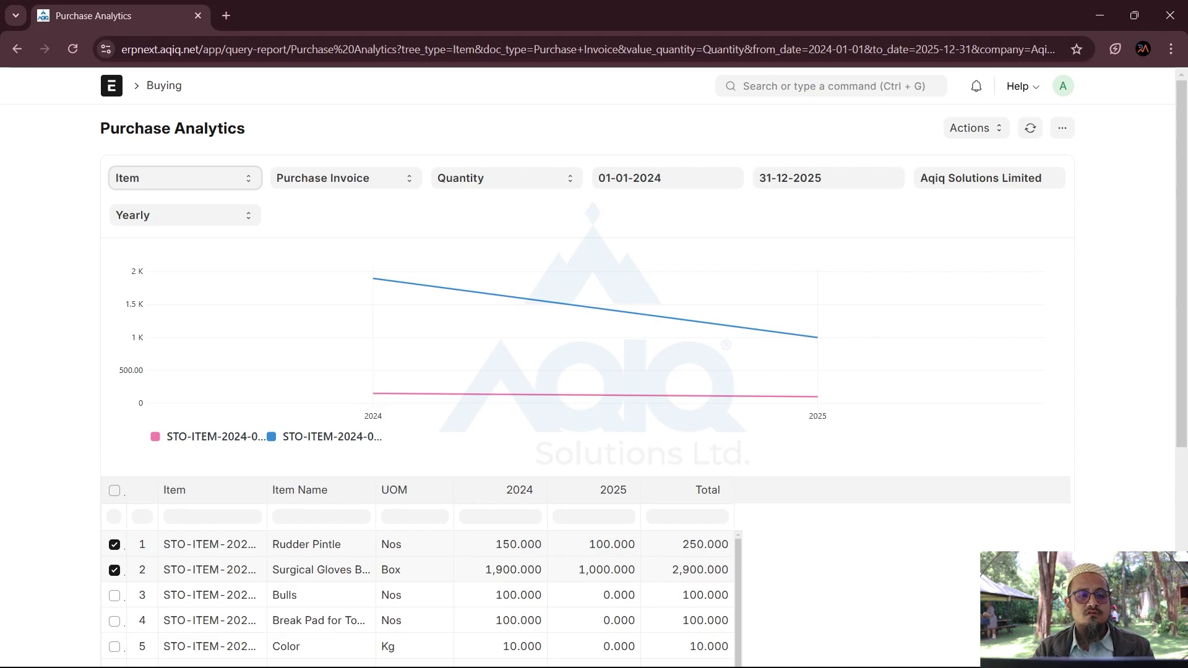
left_click(111, 96)
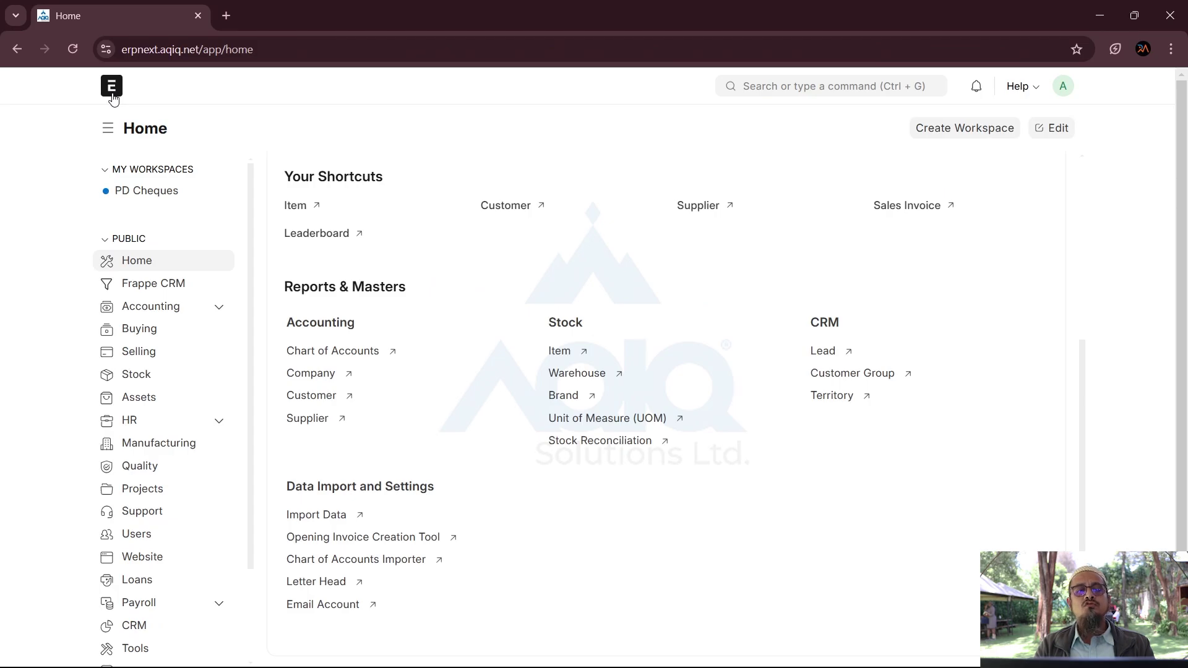